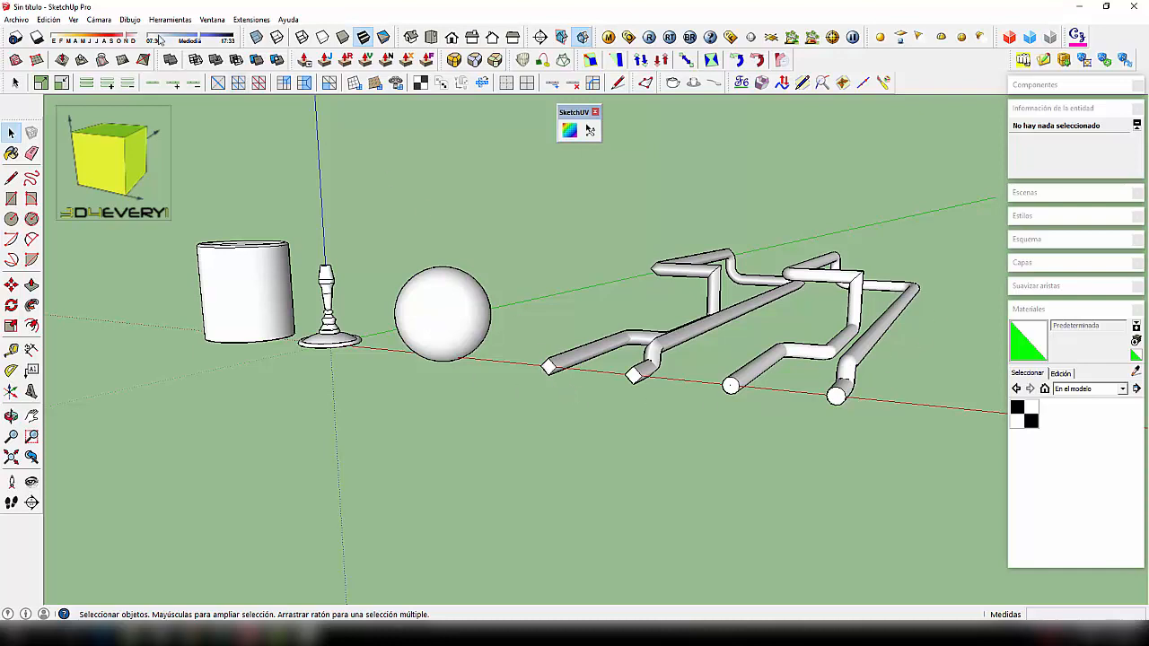
Step: Set the camera to parallel projection in the standard front view and open the sphere for editing
left_click(99, 19)
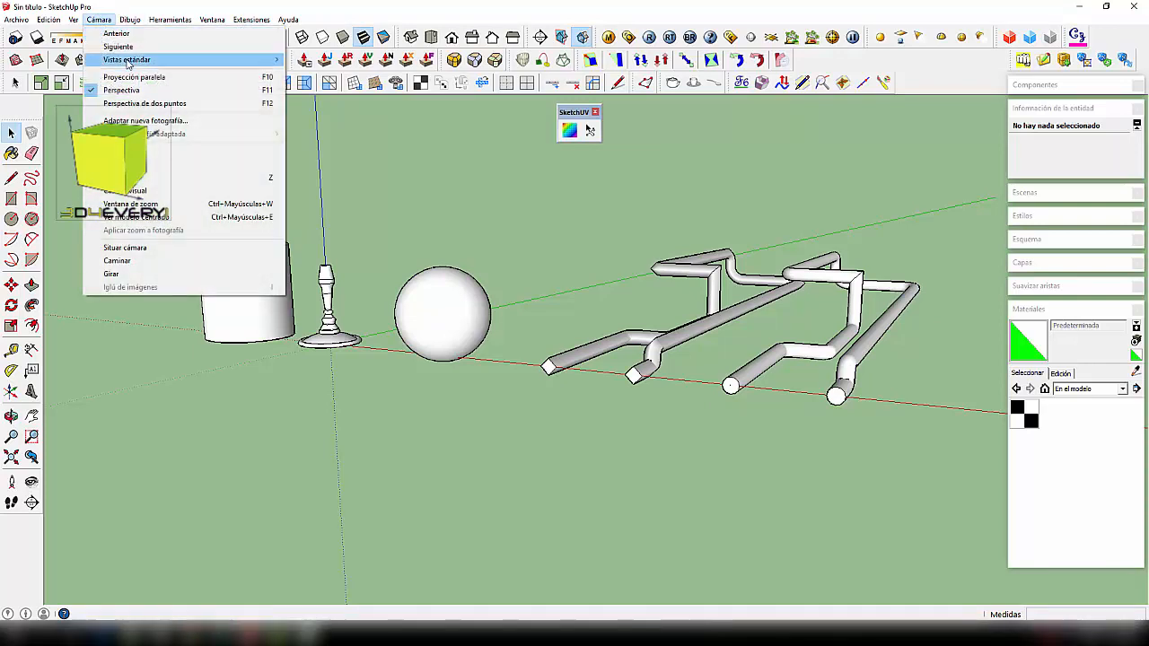
left_click(234, 103)
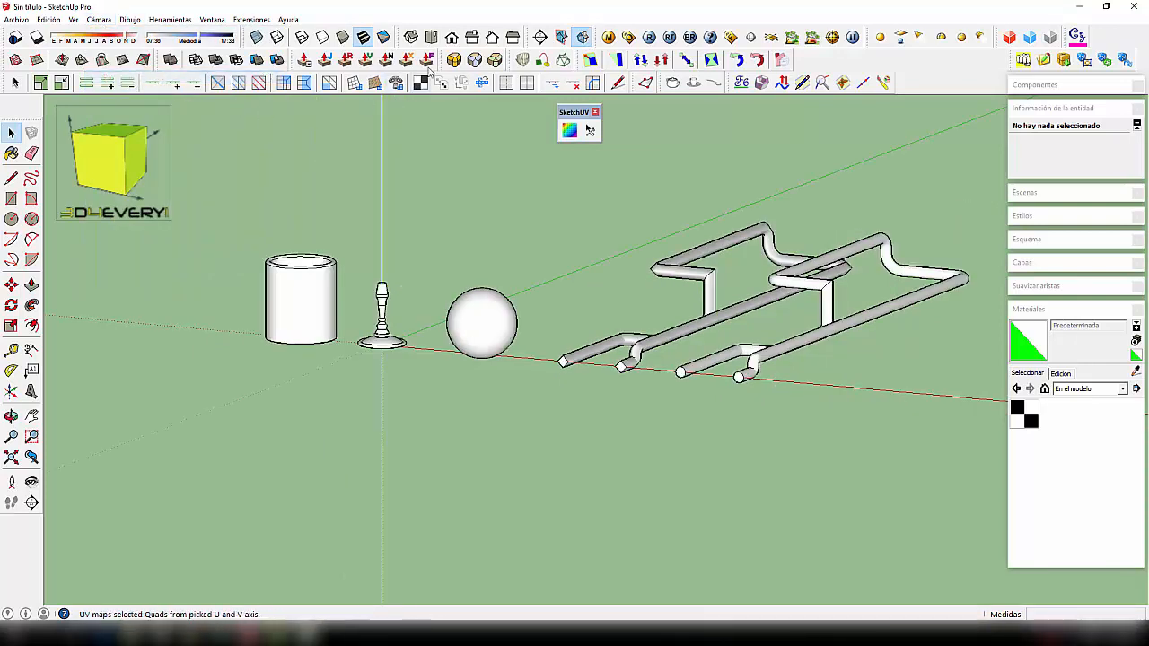
left_click(452, 37)
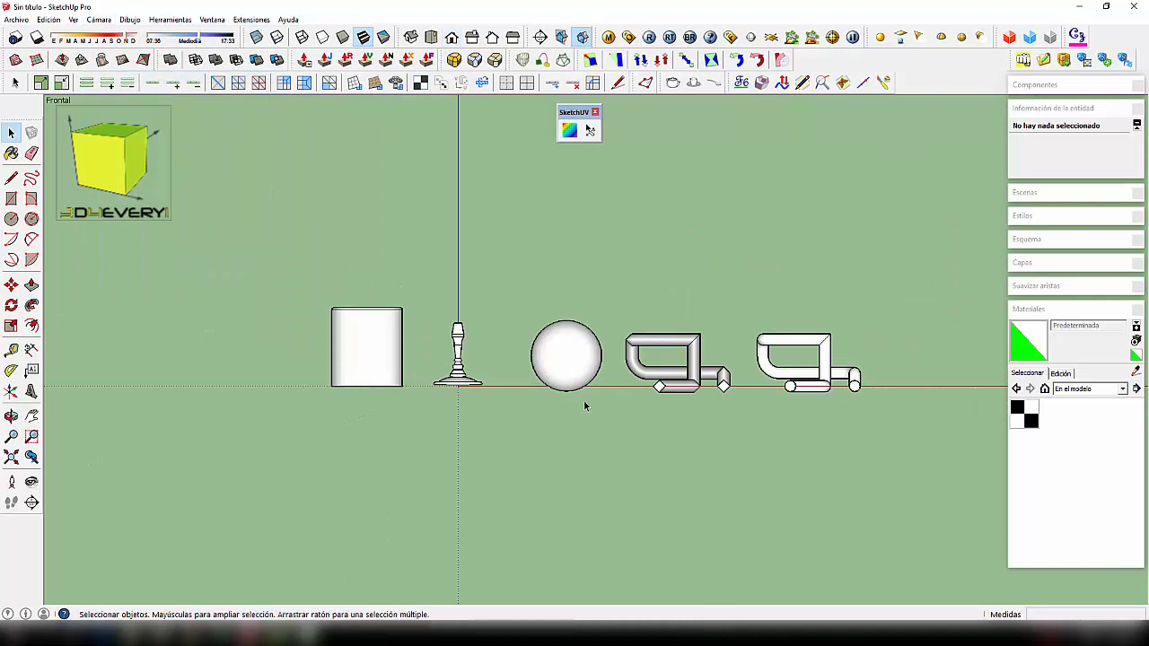
scroll(579, 373, "up", 6)
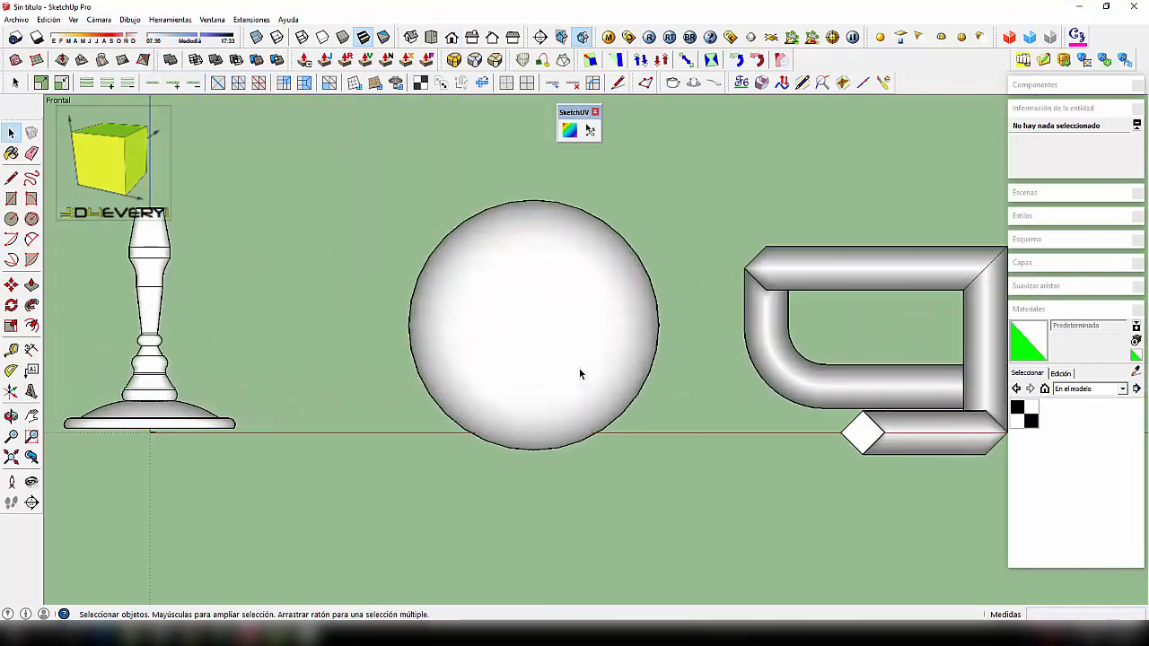
scroll(579, 369, "up", 4)
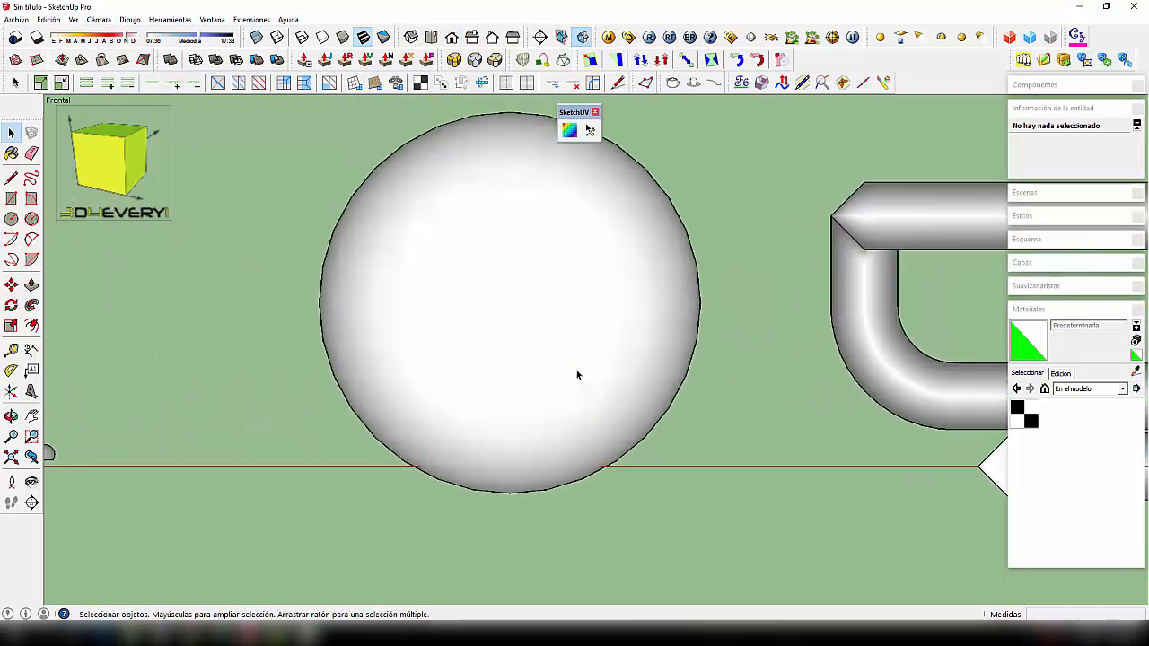
middle_click_drag(577, 369, 564, 404, "shift")
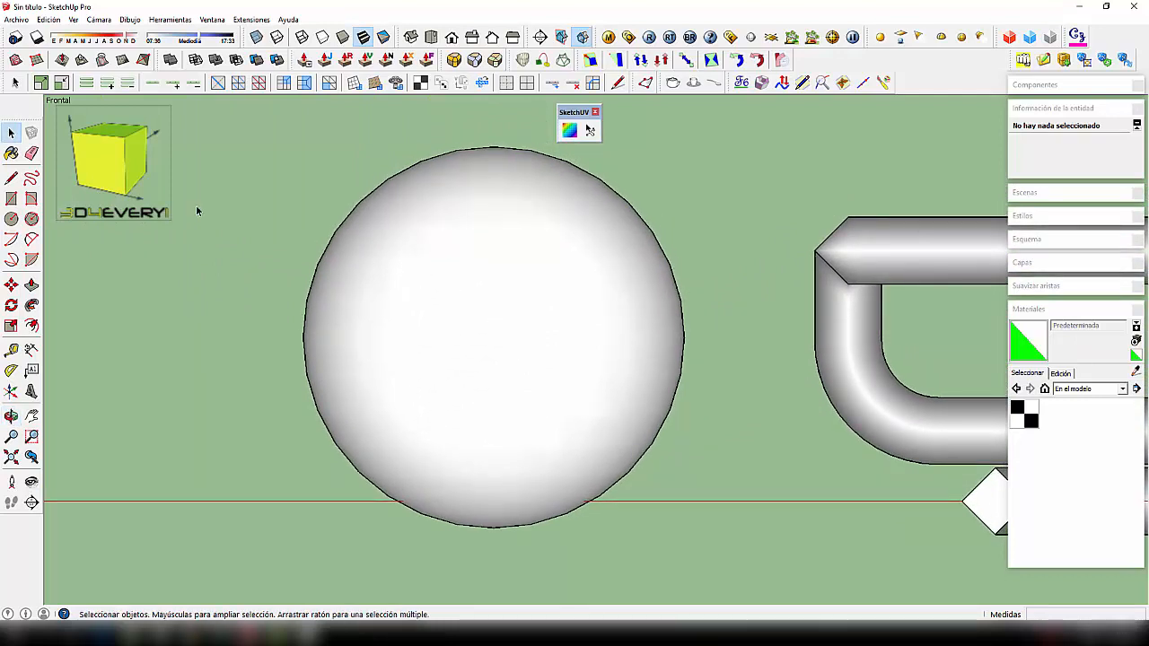
double_click(454, 262)
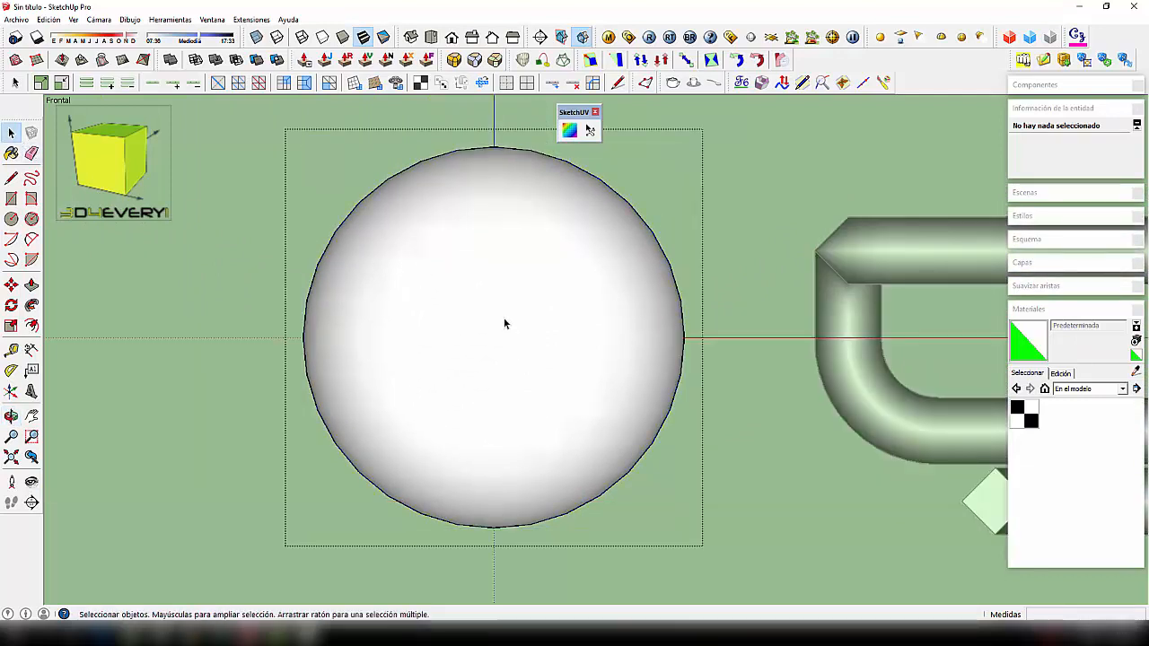
Step: Try to apply SketchUV's Spherical Map (View) at the sphere's centre without selecting its surface
left_click(569, 131)
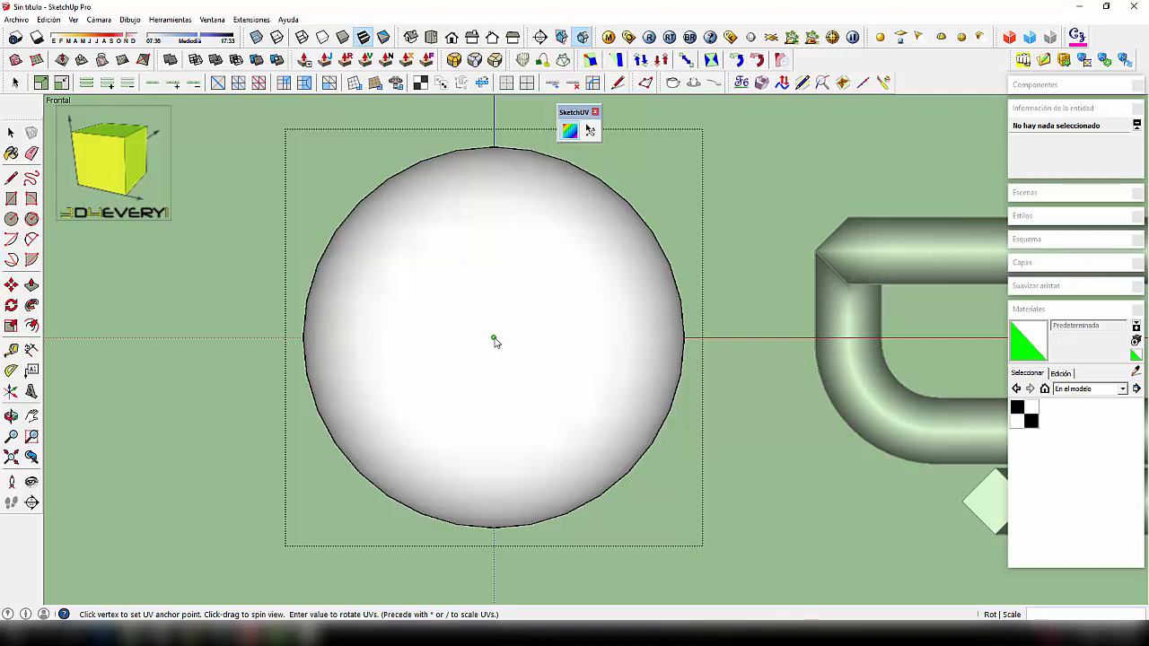
left_click(494, 339)
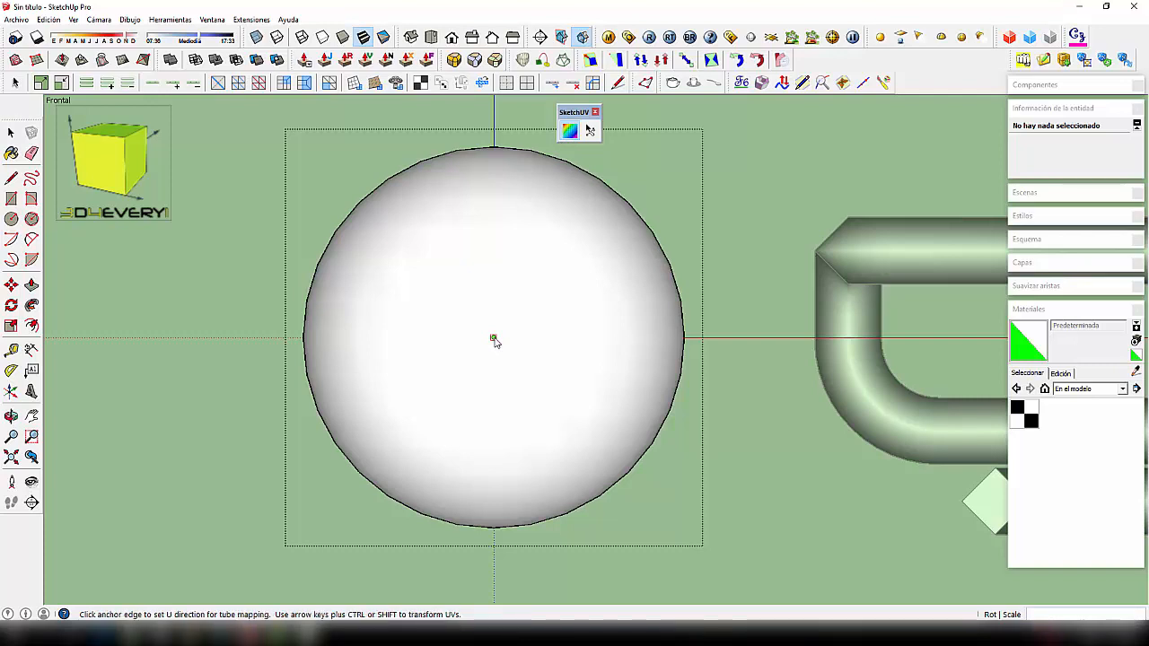
right_click(493, 339)
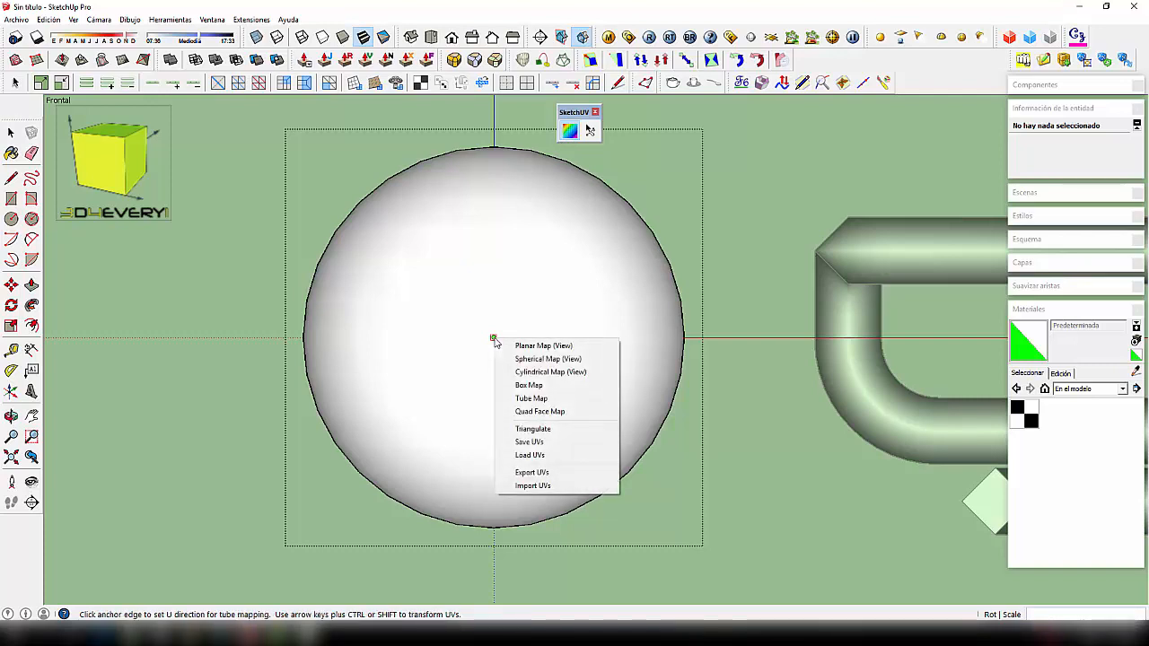
left_click(546, 359)
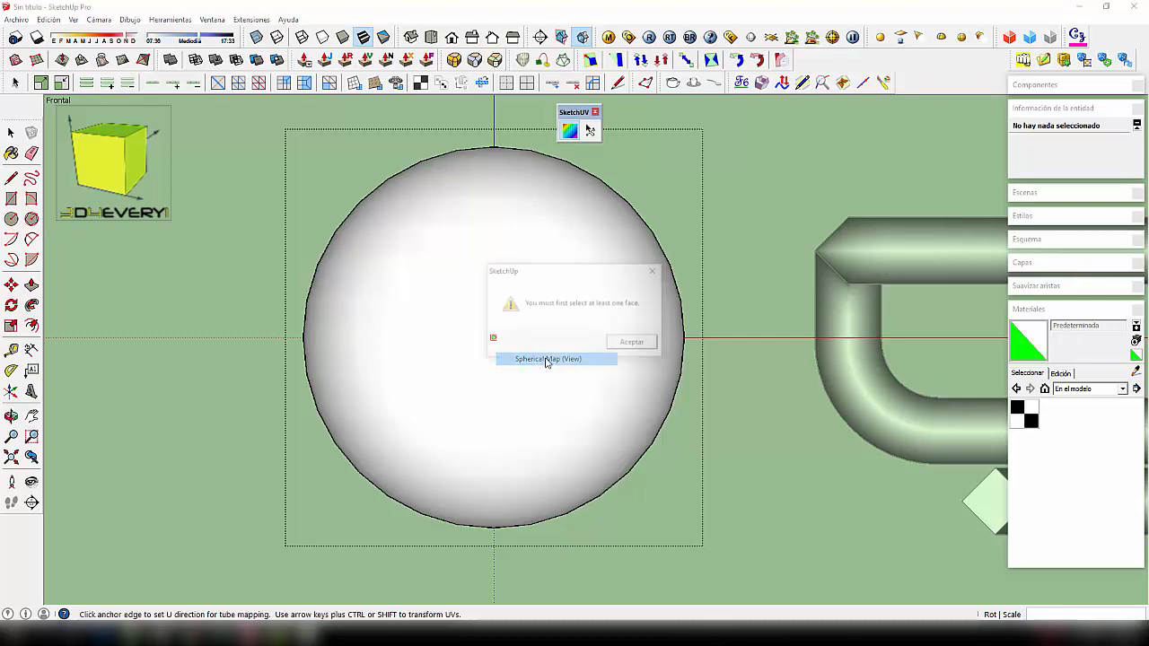
left_click(634, 343)
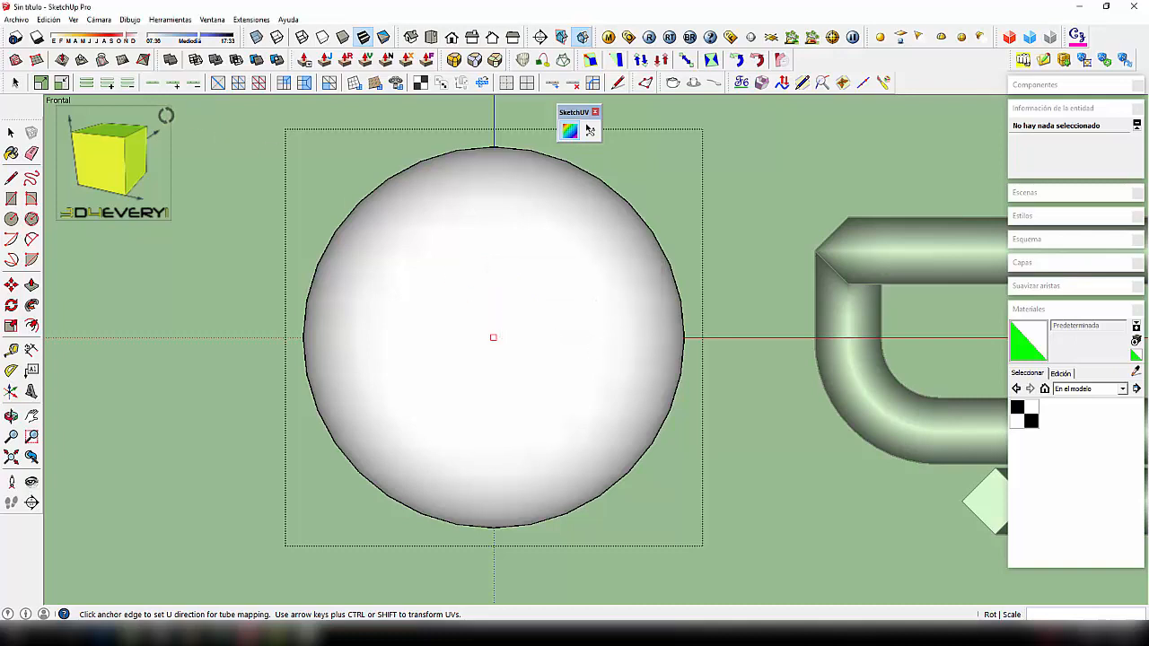
Step: Select the sphere's surface and apply SketchUV's Spherical Map (View) with the UV anchor at its centre
left_click(11, 133)
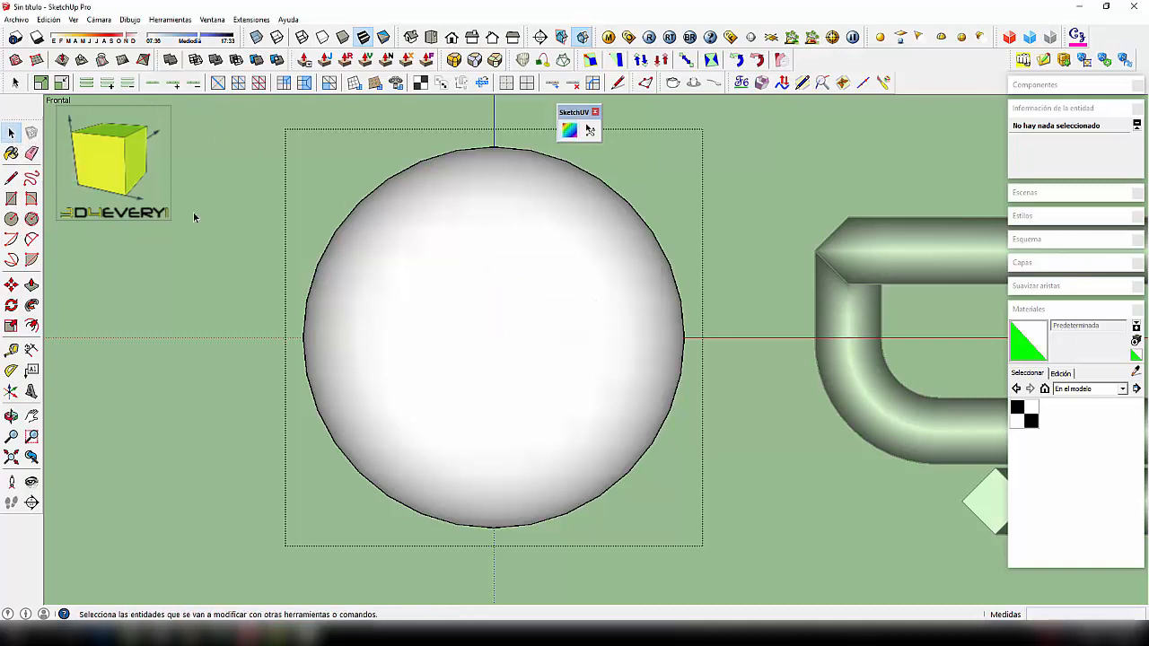
left_click(505, 291)
left_click(590, 130)
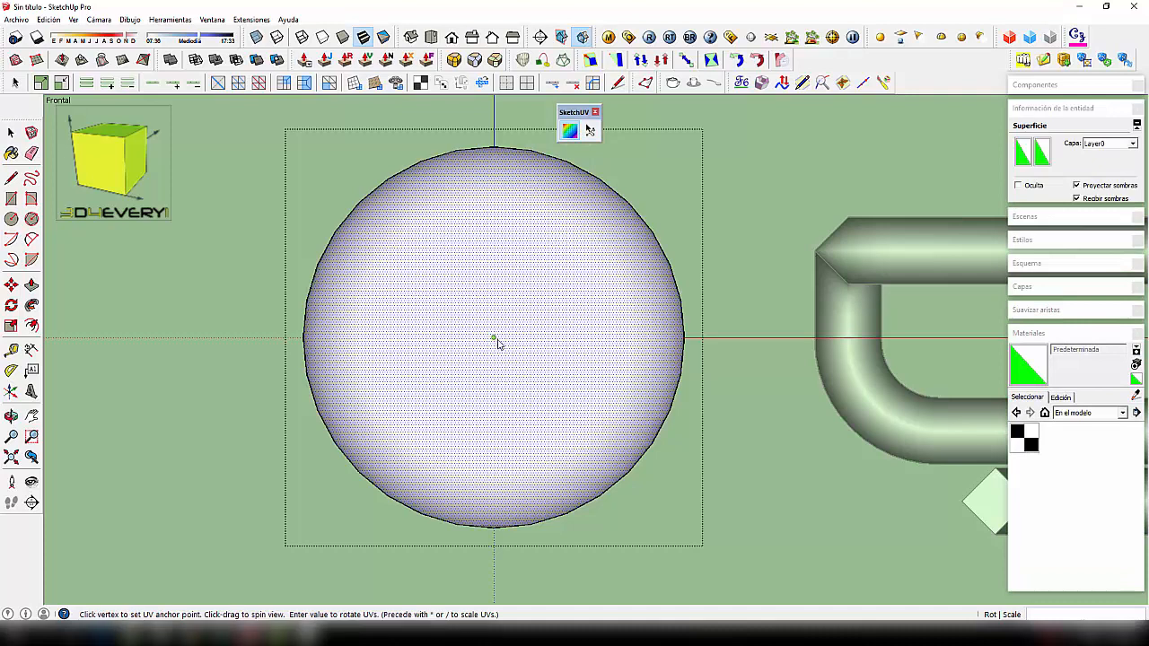
left_click(494, 340)
right_click(495, 341)
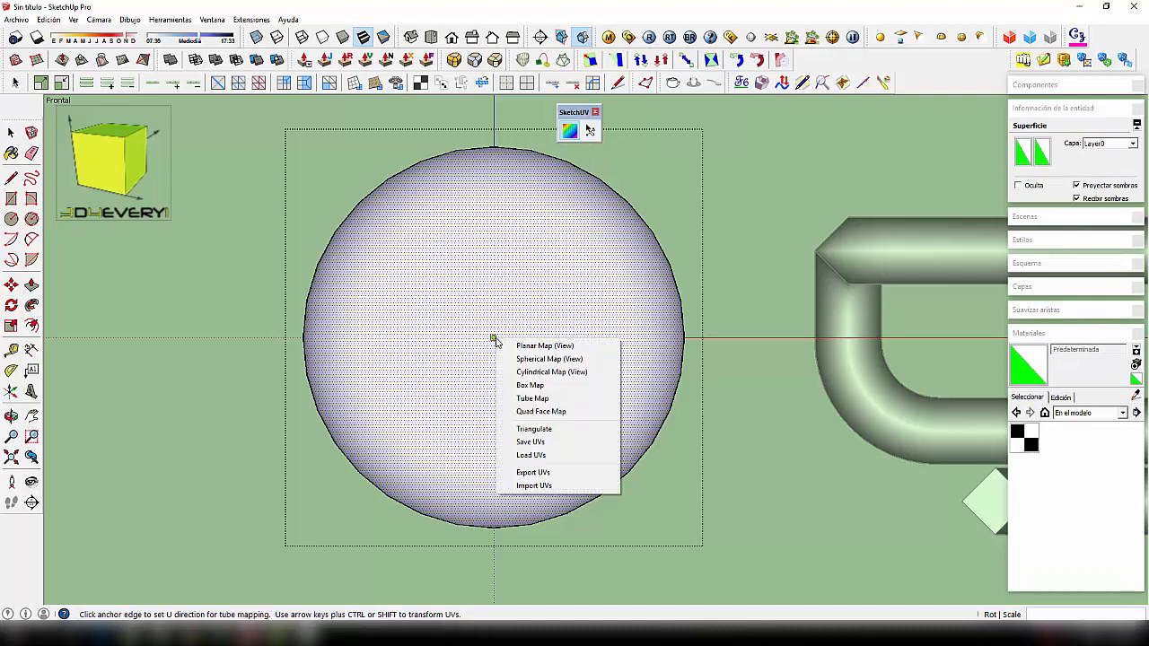
left_click(538, 359)
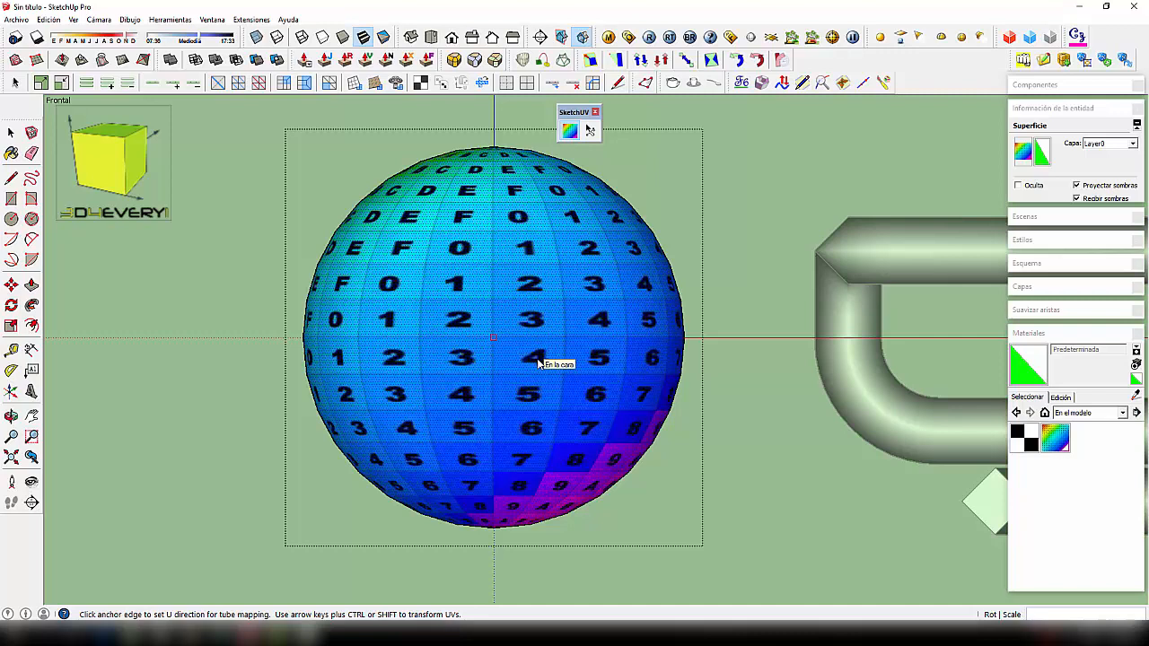
Step: Scale the sphere's UVs by *2 and save the UV mapping
left_click(538, 362)
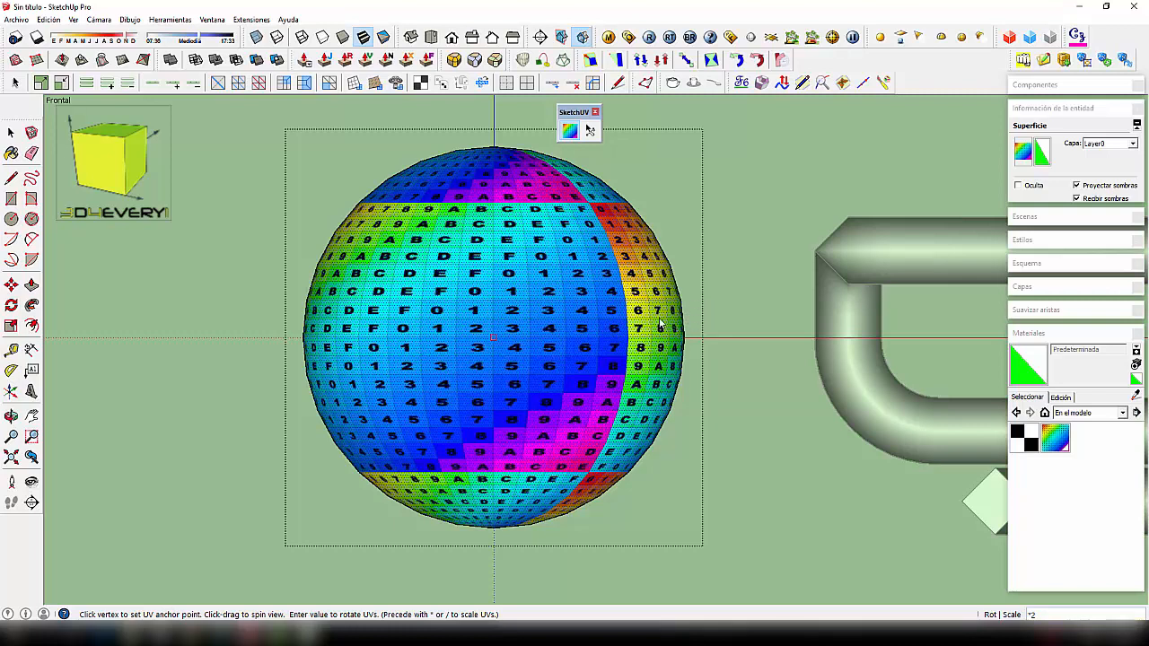
right_click(507, 310)
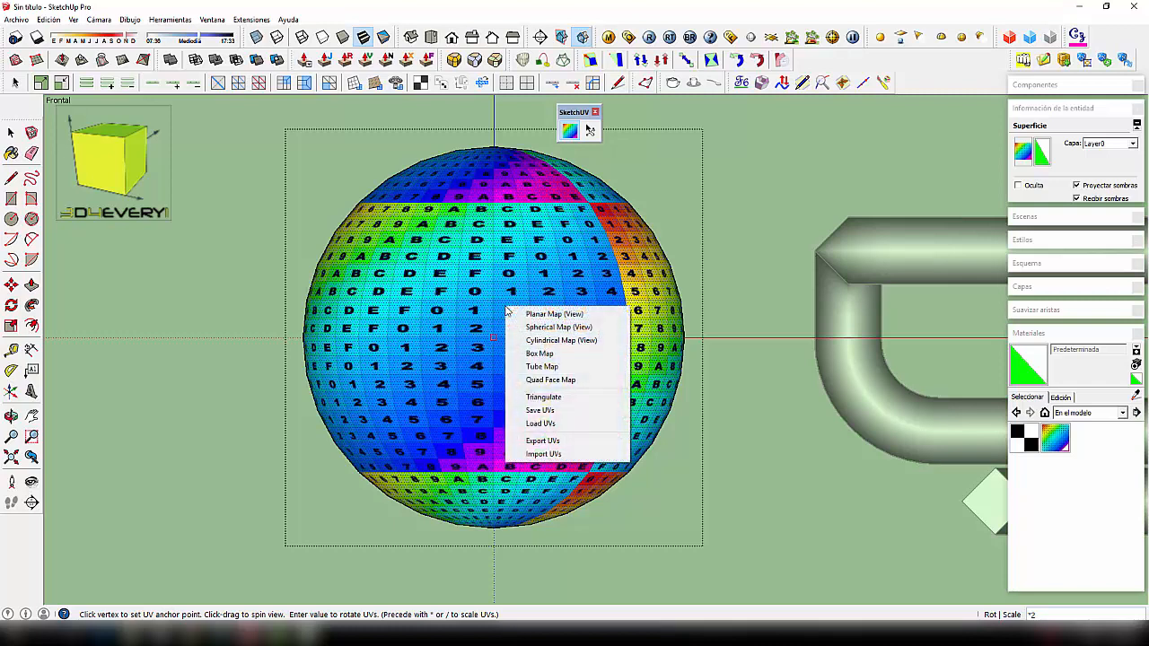
left_click(540, 410)
left_click(614, 345)
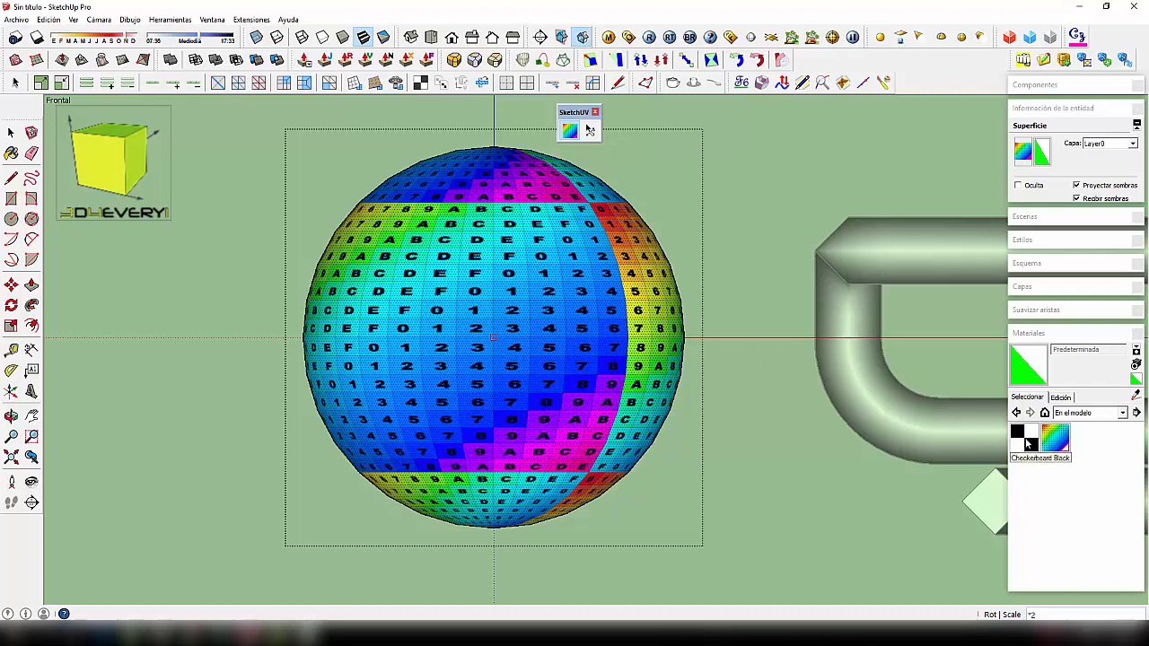
Step: Paint the sphere with the Checkerboard Black material and load the saved UVs onto it
left_click(1022, 440)
left_click(537, 340)
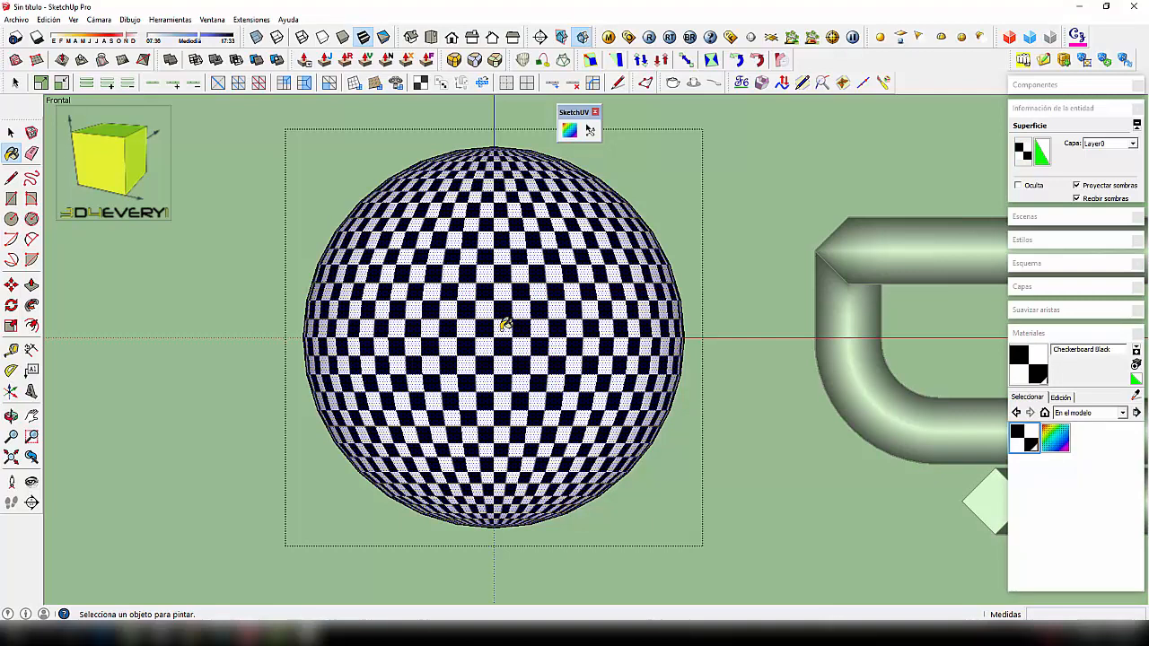
right_click(502, 329)
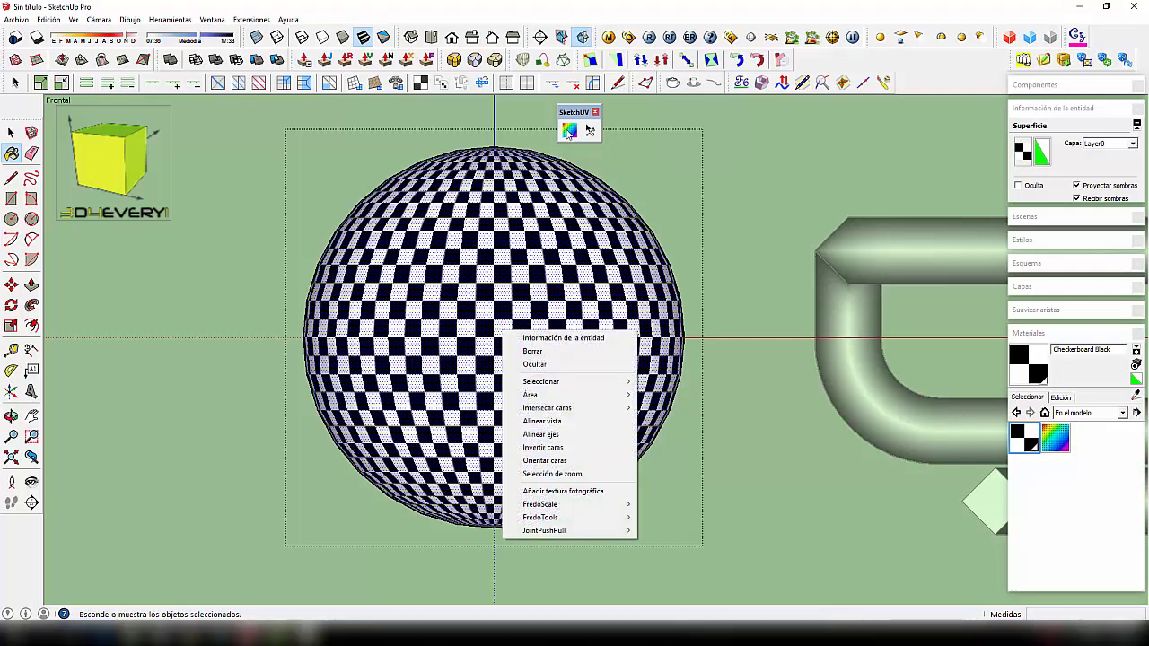
left_click(569, 131)
right_click(488, 323)
left_click(538, 437)
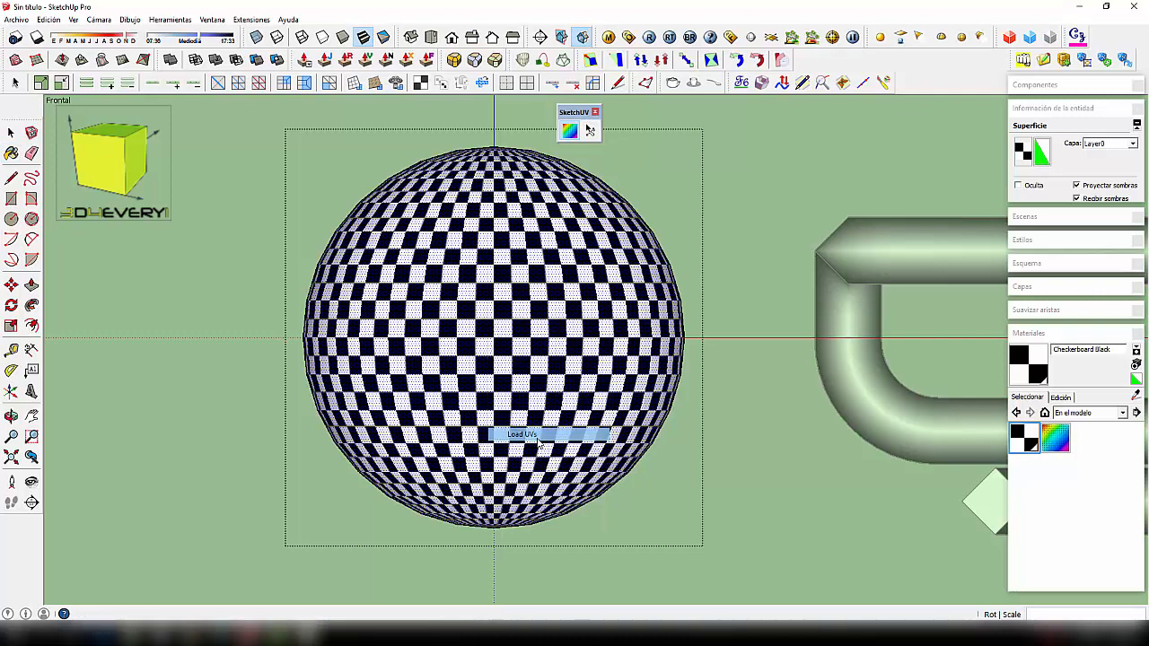
left_click(614, 343)
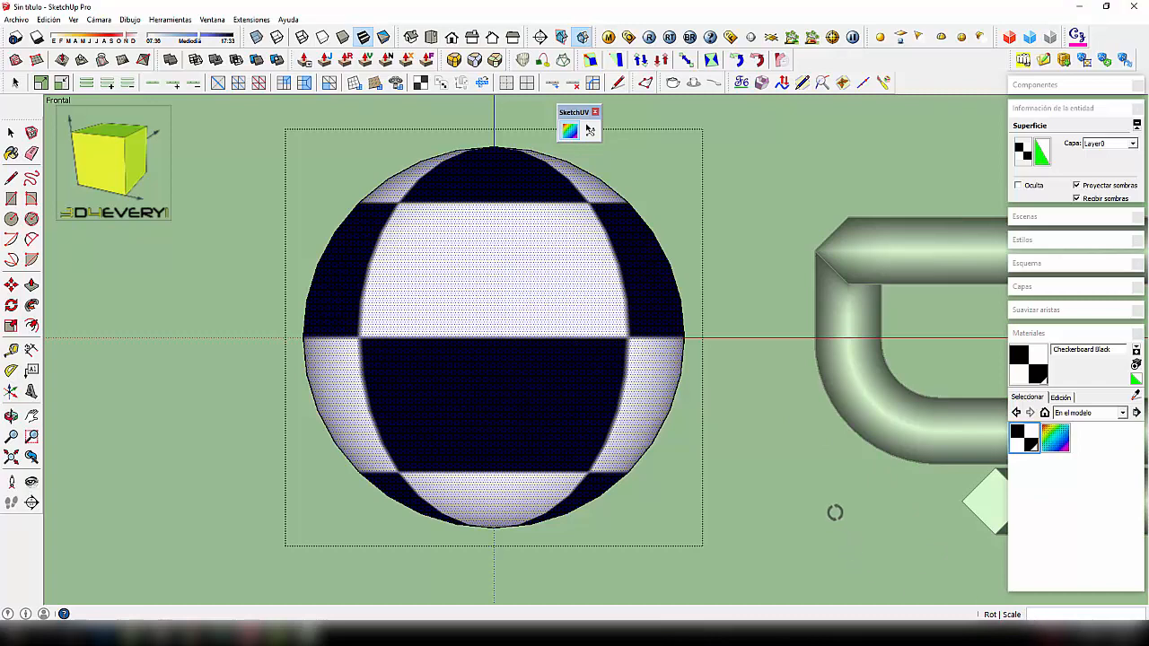
Step: Rescale the sphere's checkerboard UVs by *5 twice and then by /2
type("5")
key("Return")
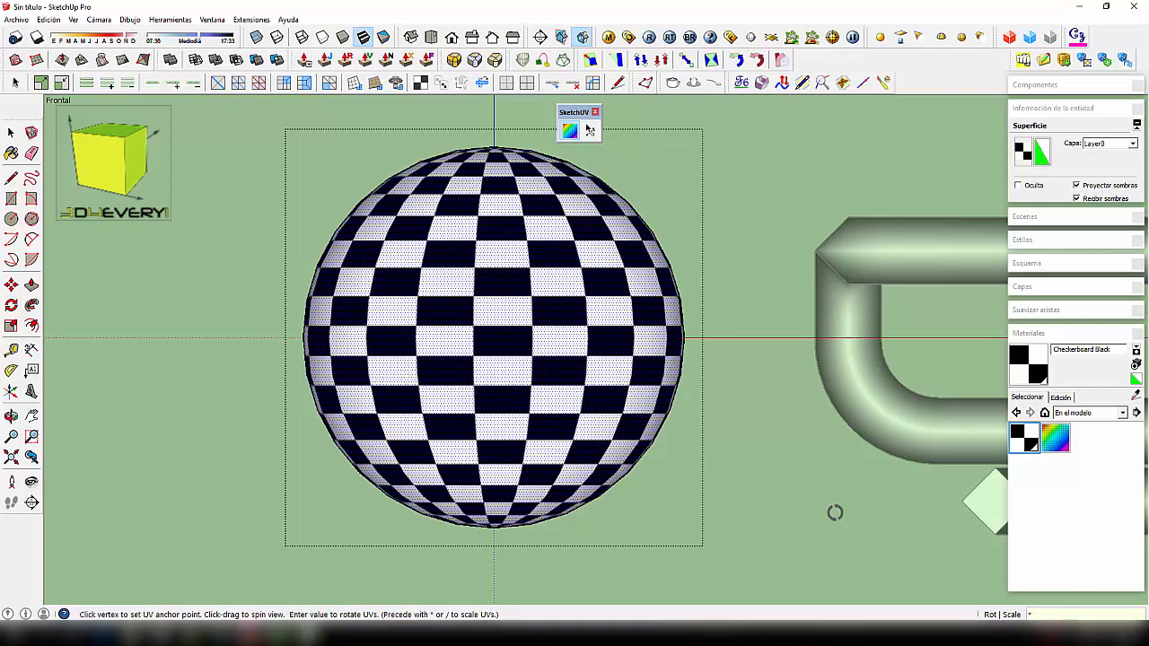
key("Return")
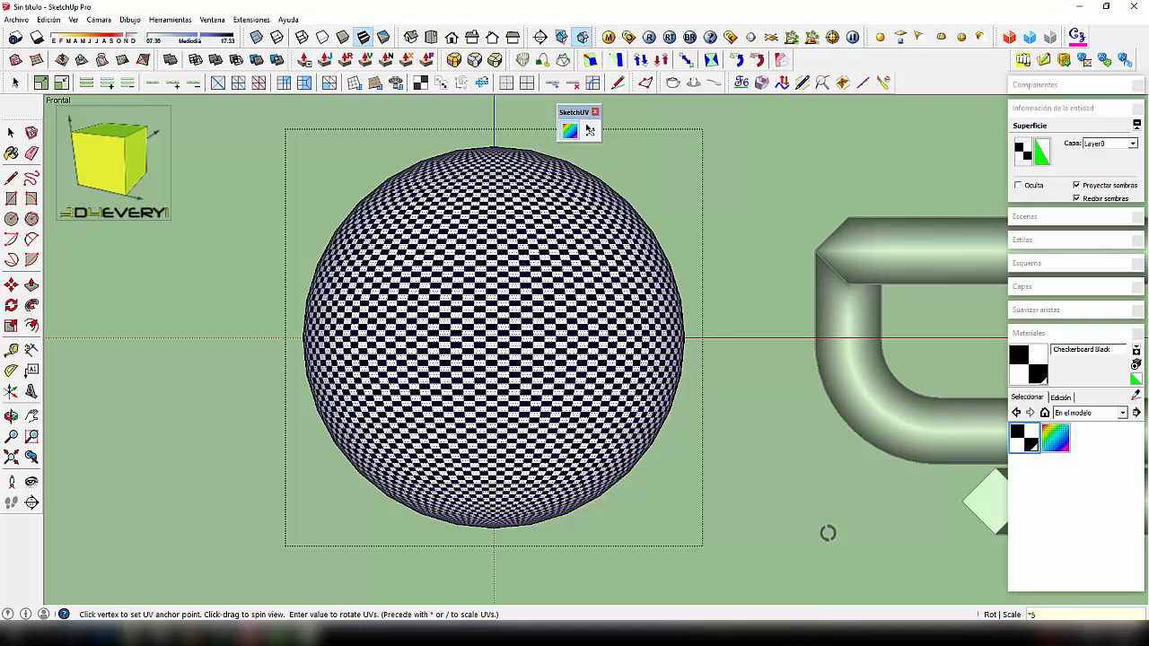
type("/2")
key("Return")
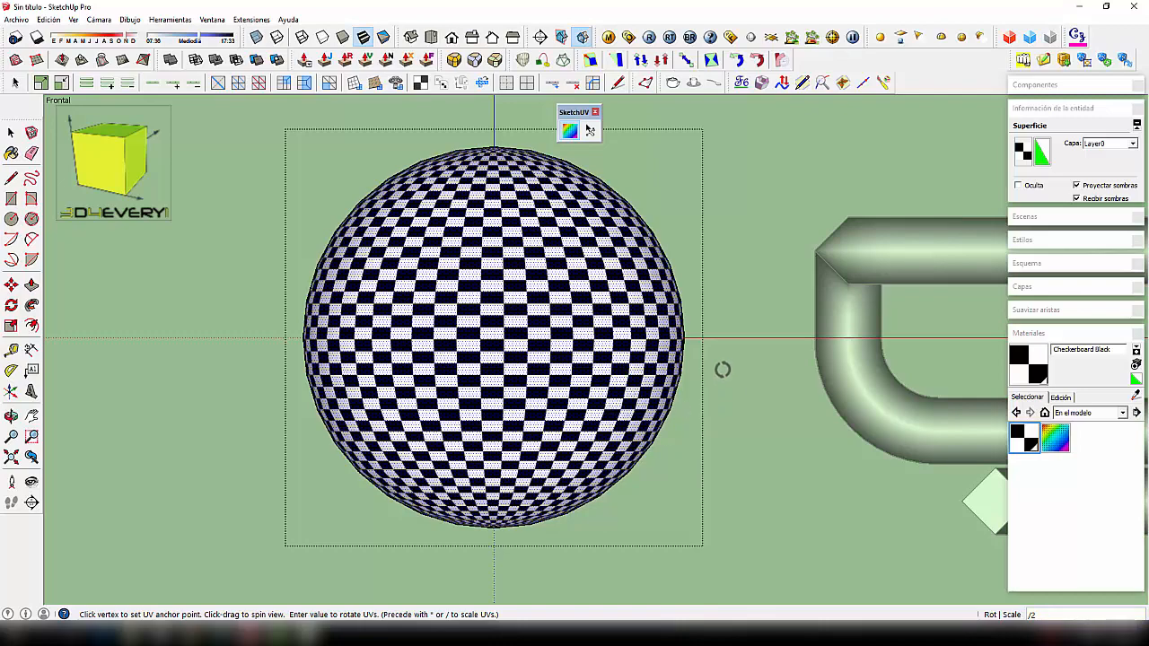
Step: Switch the camera from parallel projection back to perspective
middle_click_drag(723, 369, 545, 435)
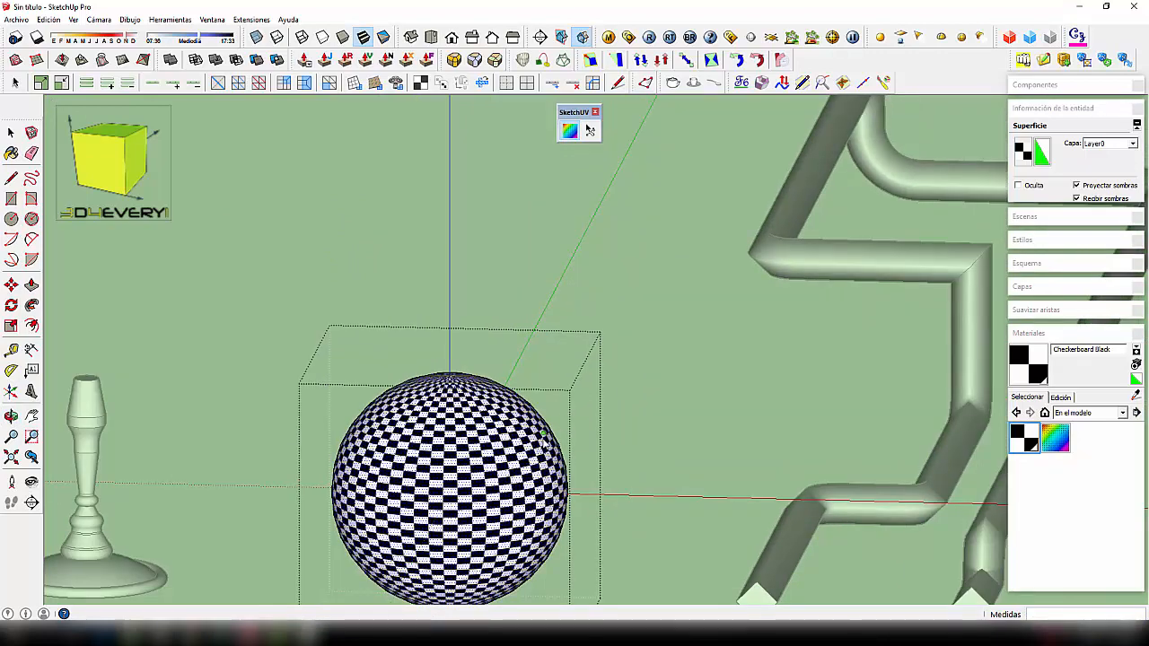
left_click(97, 20)
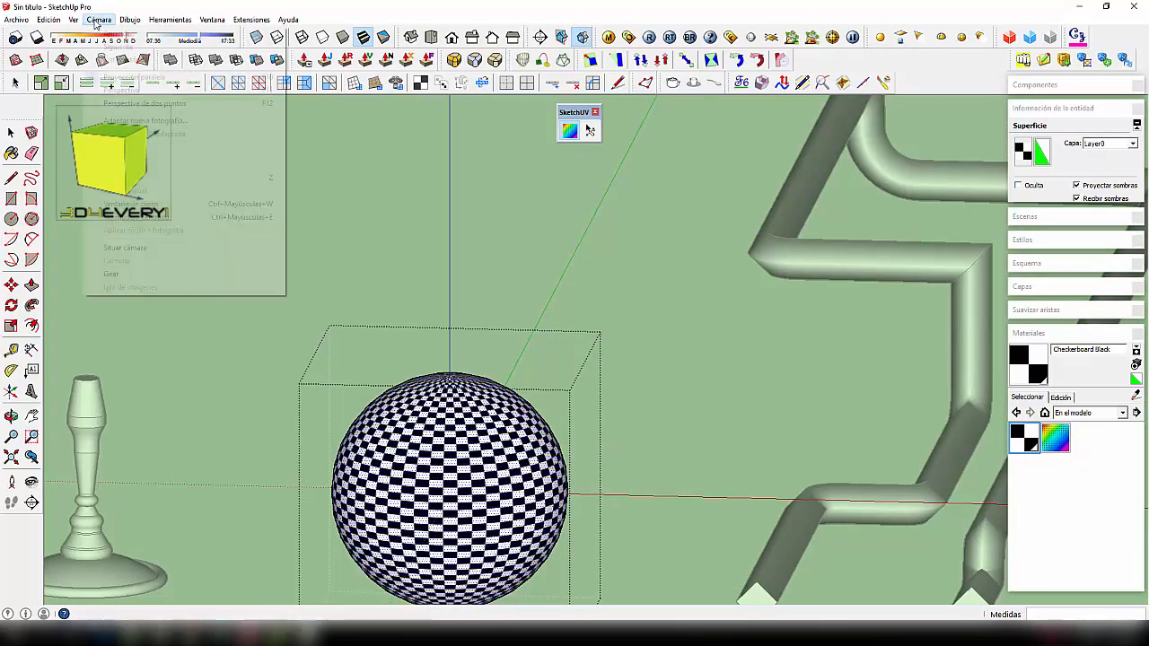
left_click(126, 79)
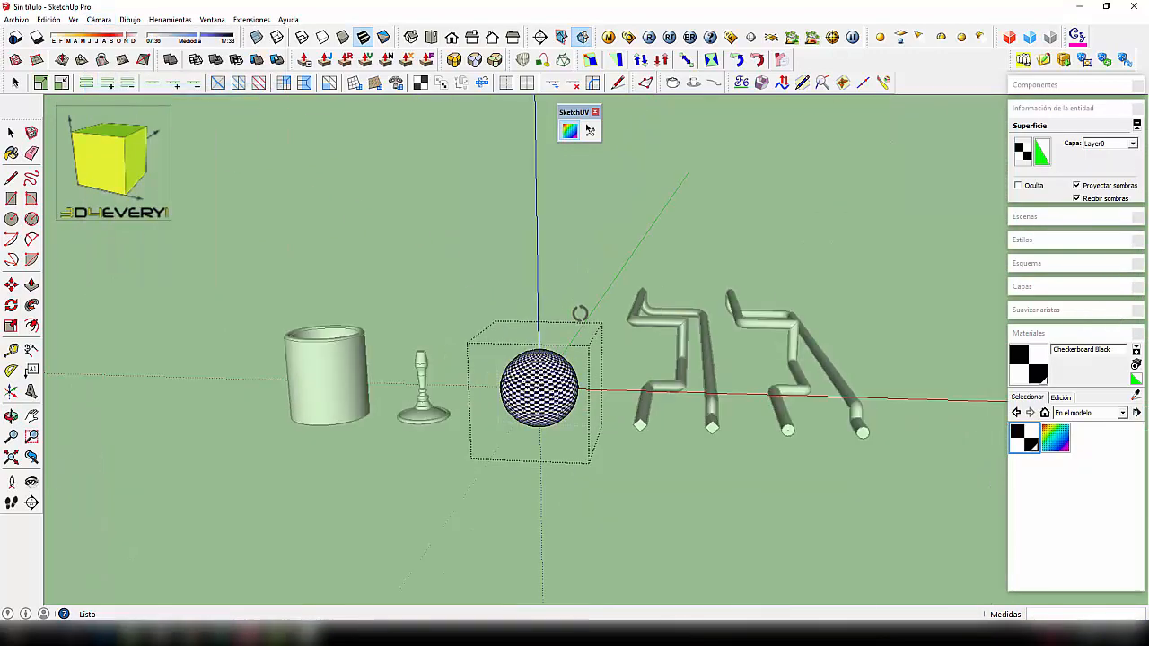
Step: Examine the checkerboard mapping around the sphere, including its upper and lower poles
middle_click_drag(580, 313, 512, 446)
scroll(529, 413, "up", 7)
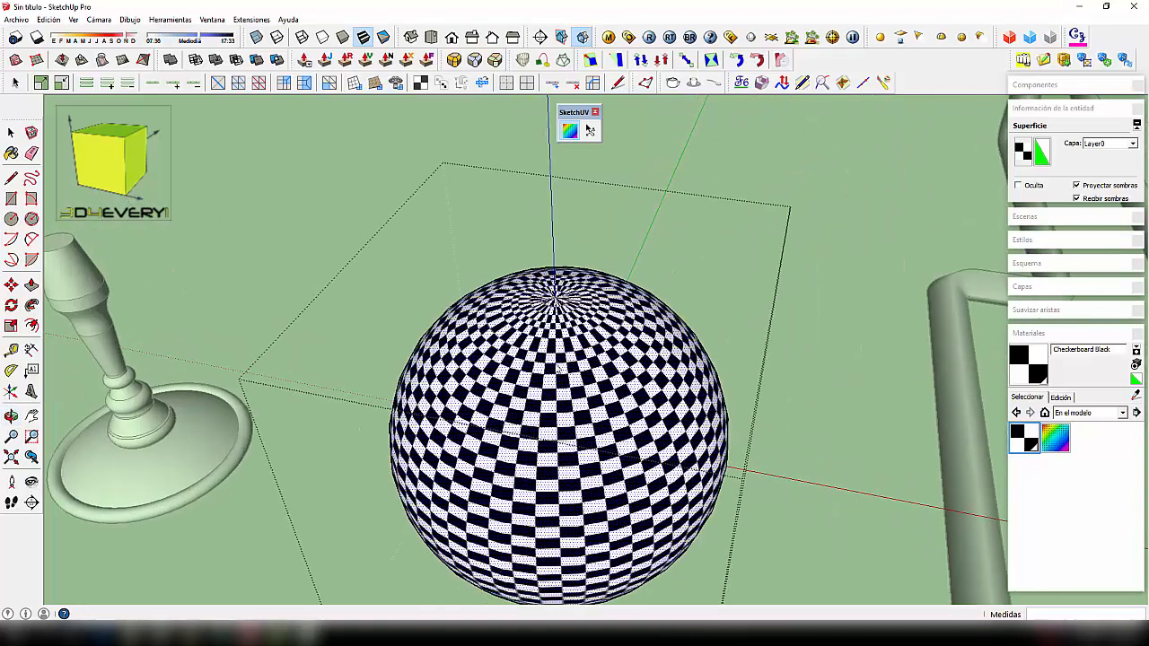
scroll(560, 363, "up", 6)
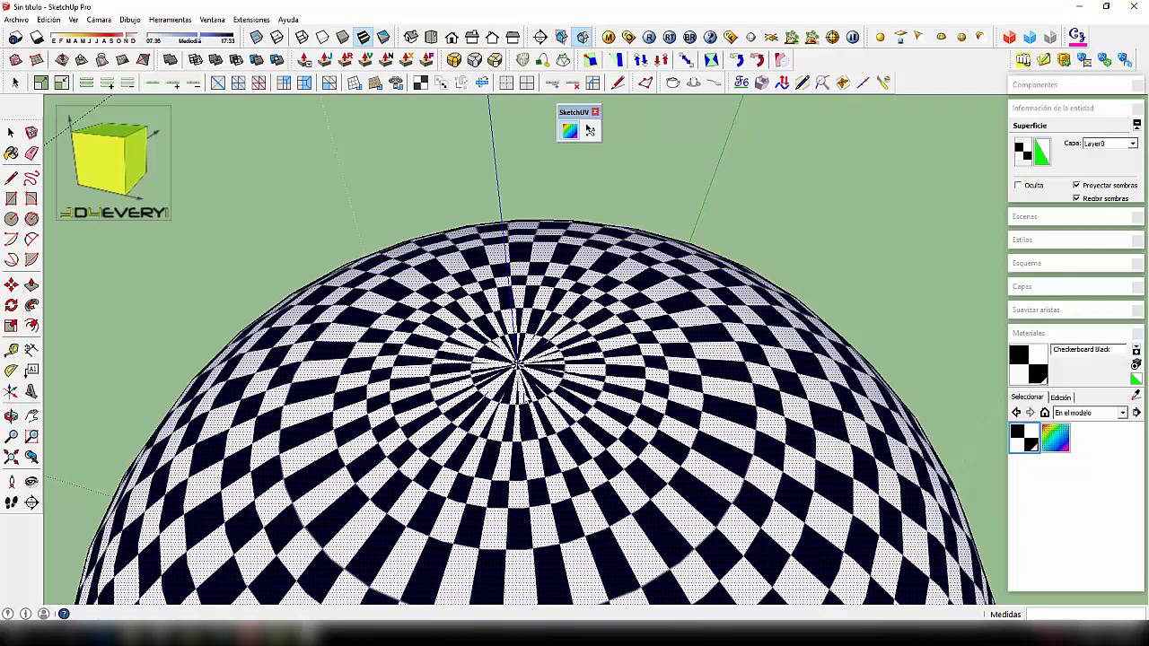
scroll(523, 387, "down", 4)
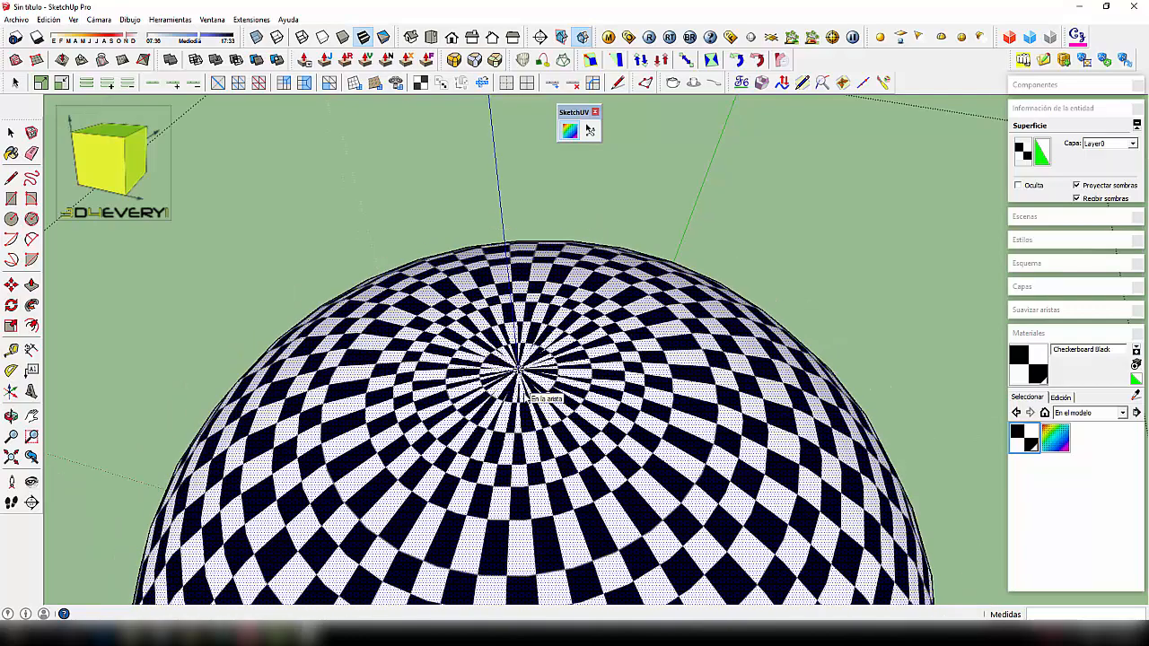
middle_click_drag(525, 434, 526, 369)
scroll(526, 376, "down", 2)
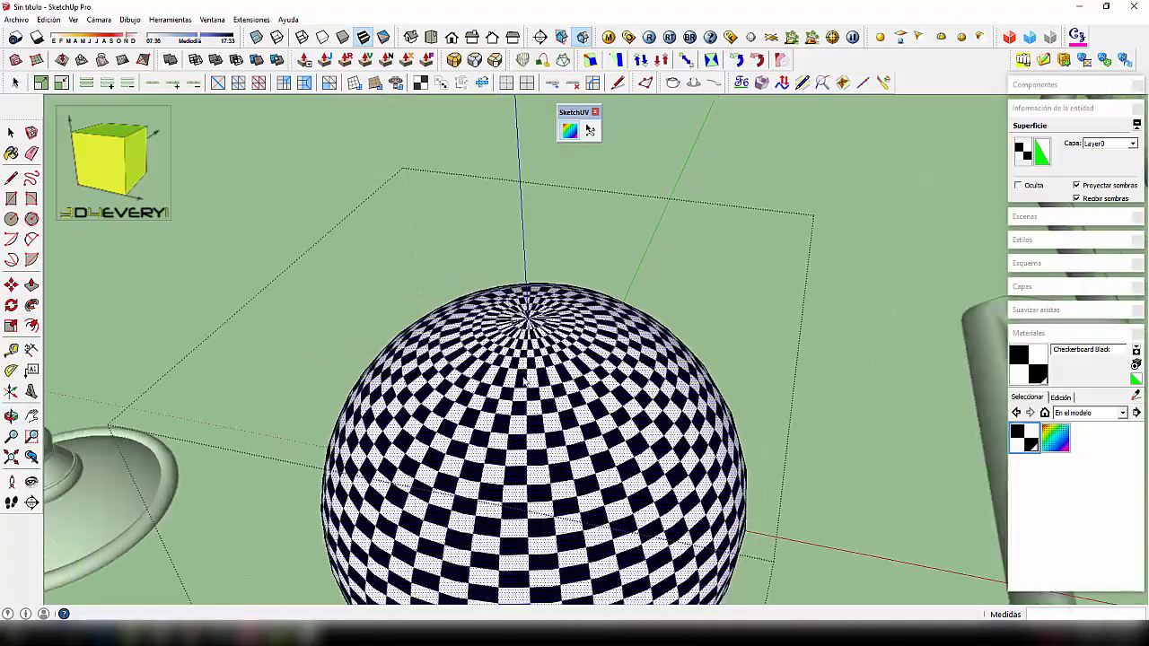
middle_click_drag(533, 445, 557, 361)
scroll(557, 361, "down", 2)
middle_click_drag(563, 472, 584, 323)
scroll(526, 313, "up", 3)
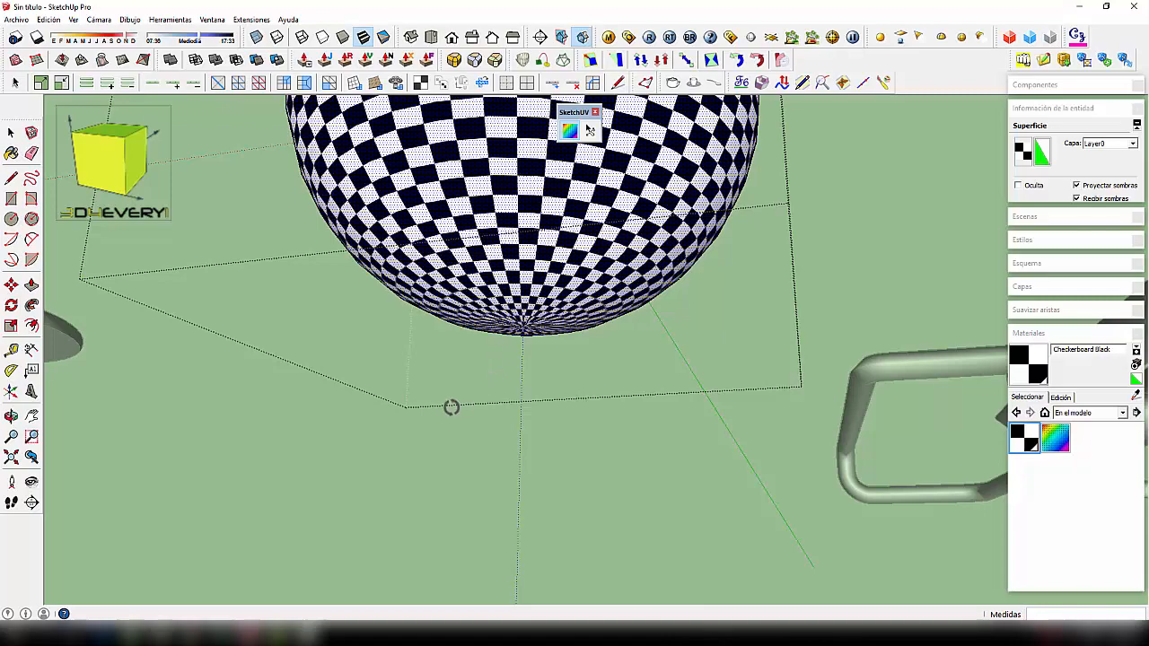
scroll(467, 395, "down", 5)
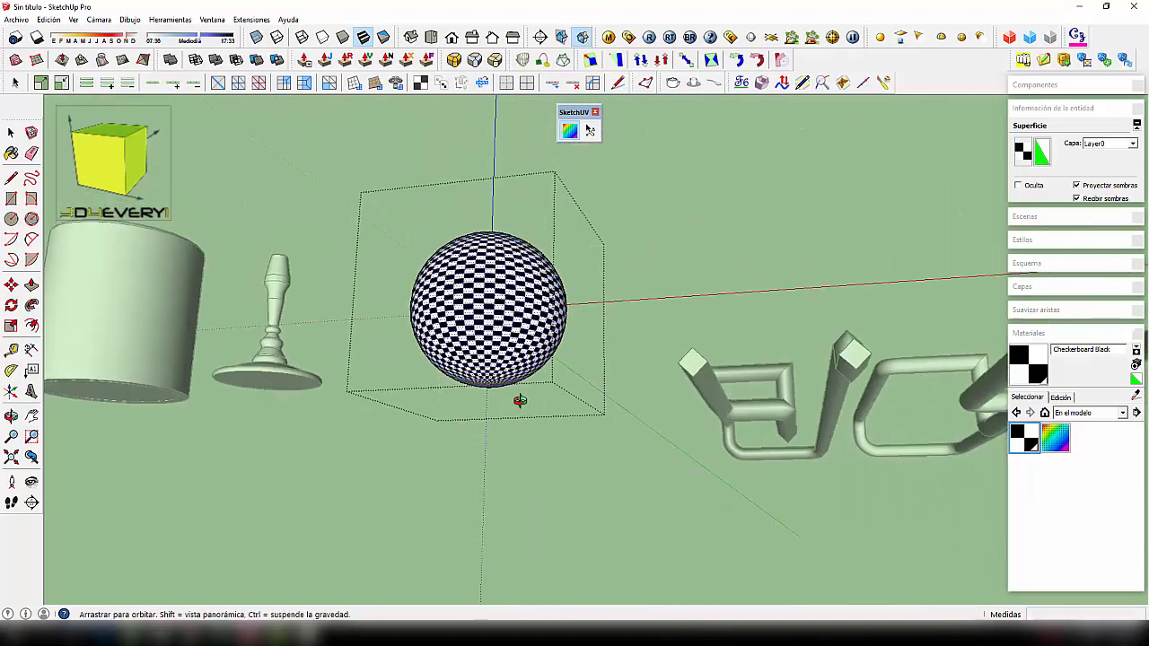
Step: Finish checking the sphere's mapping, close its group for editing and bring the whole row of objects into view
middle_click_drag(518, 400, 543, 469)
scroll(539, 470, "up", 2)
scroll(526, 368, "up", 4)
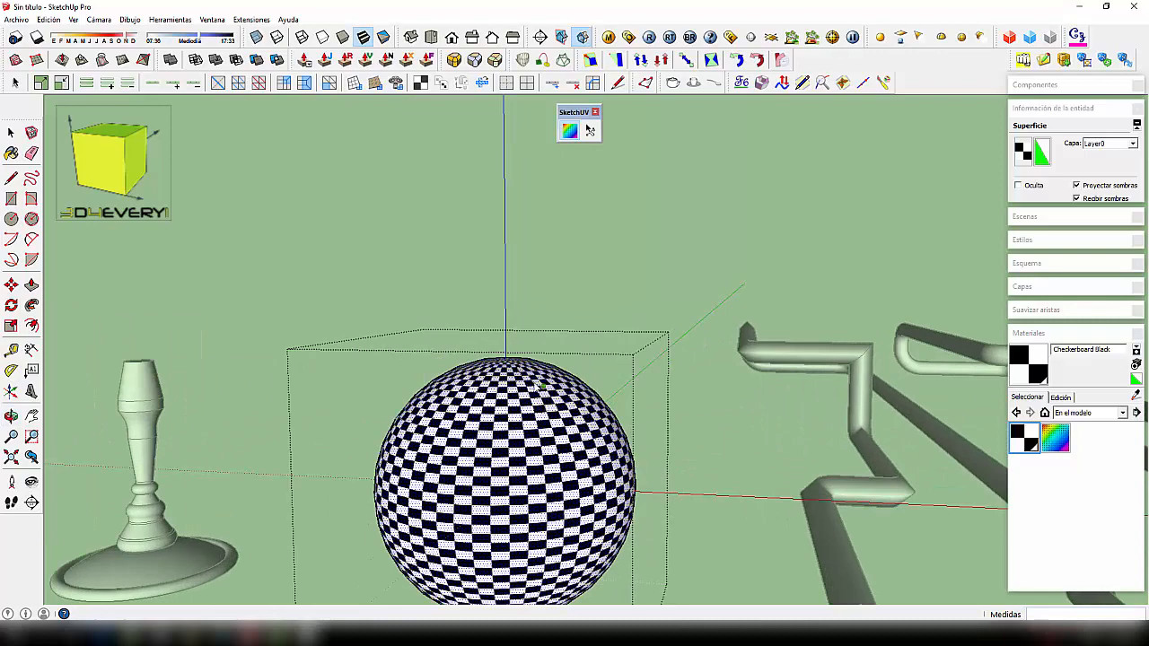
key("space")
left_click(682, 305)
scroll(683, 305, "down", 5)
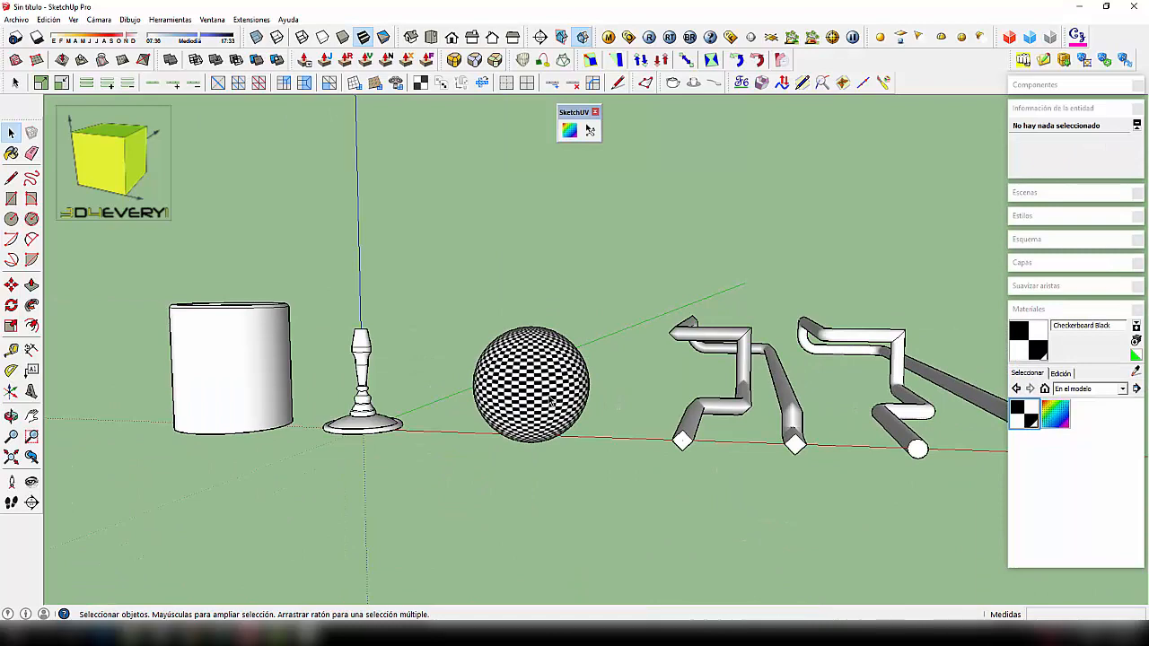
middle_click_drag(550, 402, 492, 439)
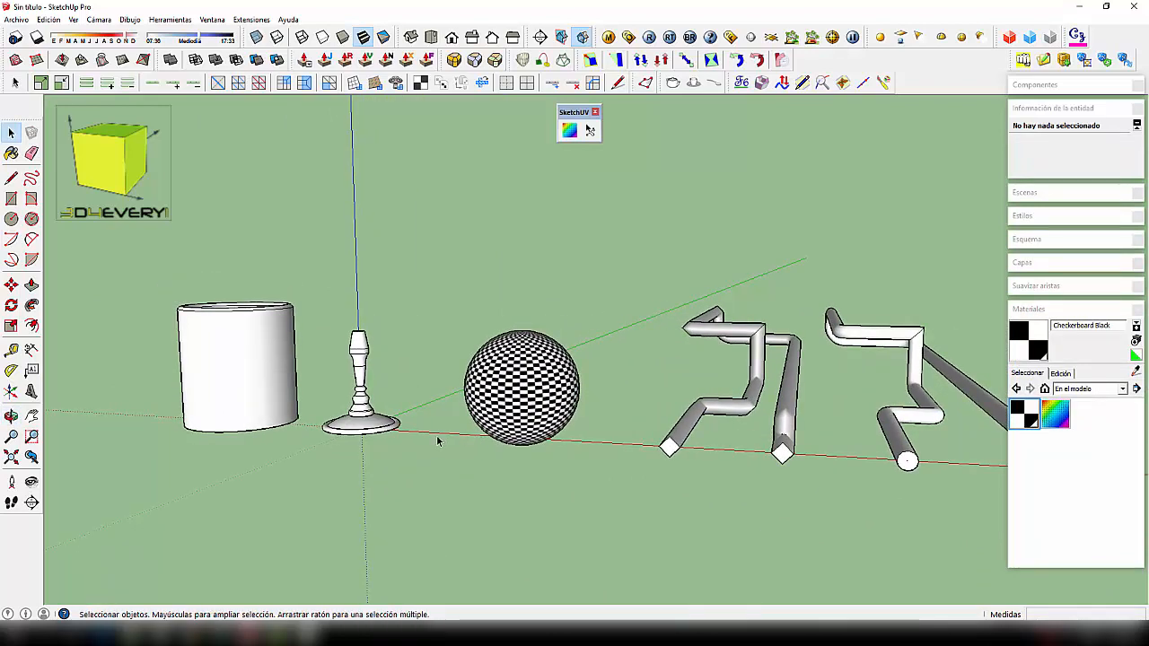
Step: Select the hollow cylinder's outer surface and show it from the front in parallel projection
left_click(247, 372)
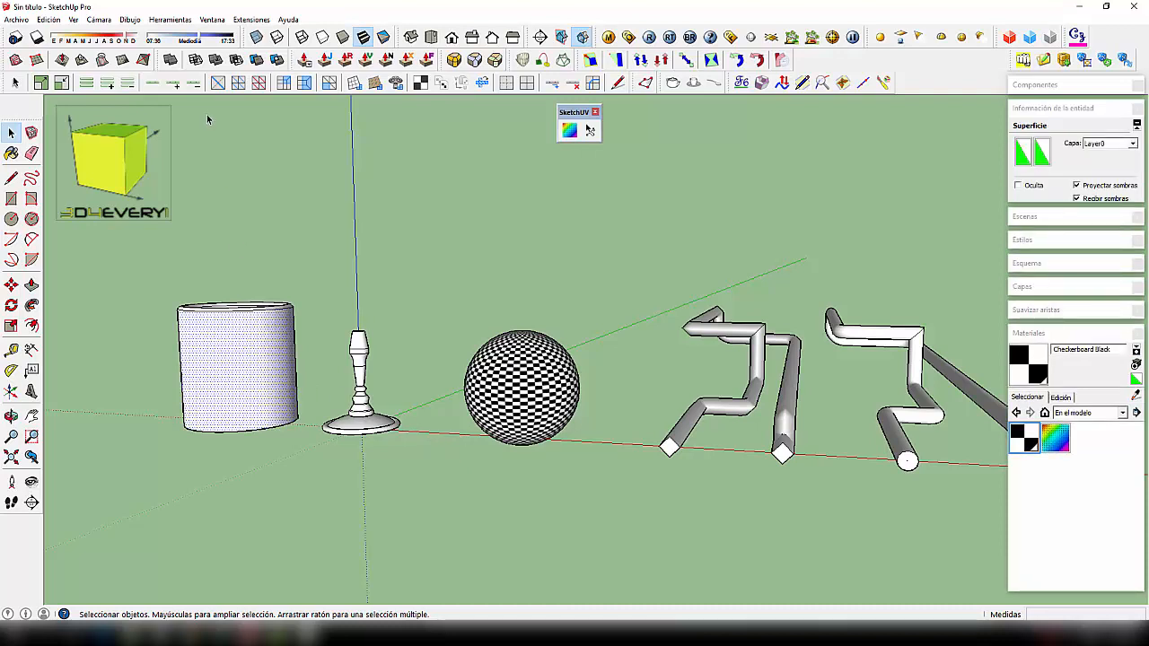
left_click(99, 18)
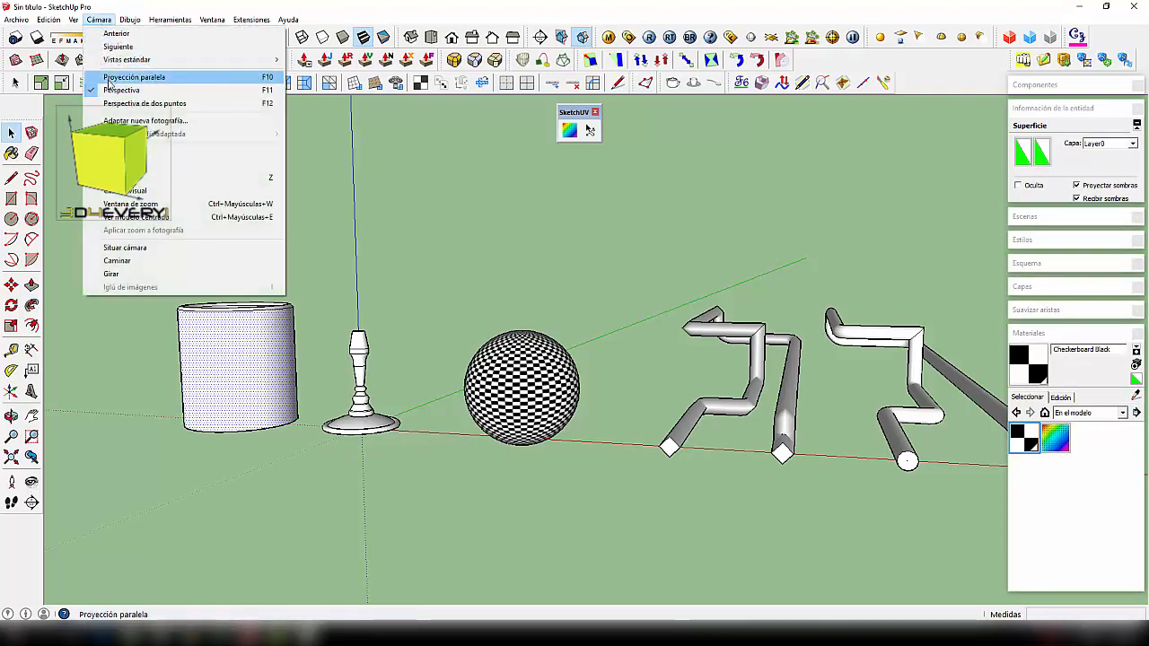
left_click(130, 77)
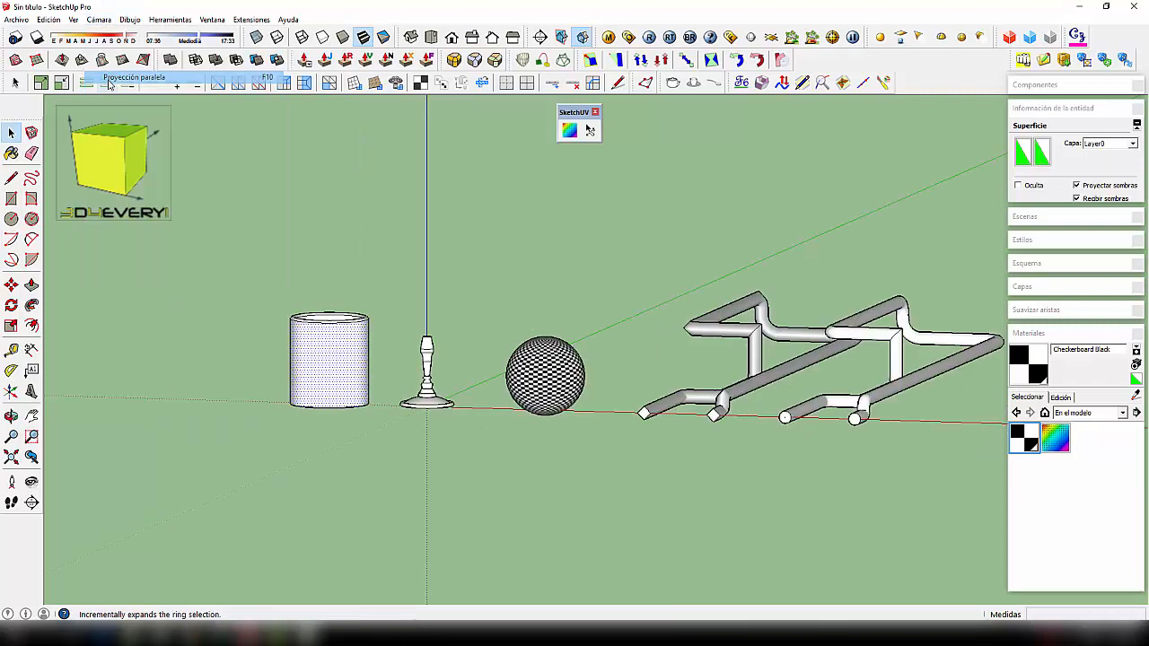
left_click(452, 37)
scroll(375, 372, "up", 3)
scroll(375, 372, "up", 2)
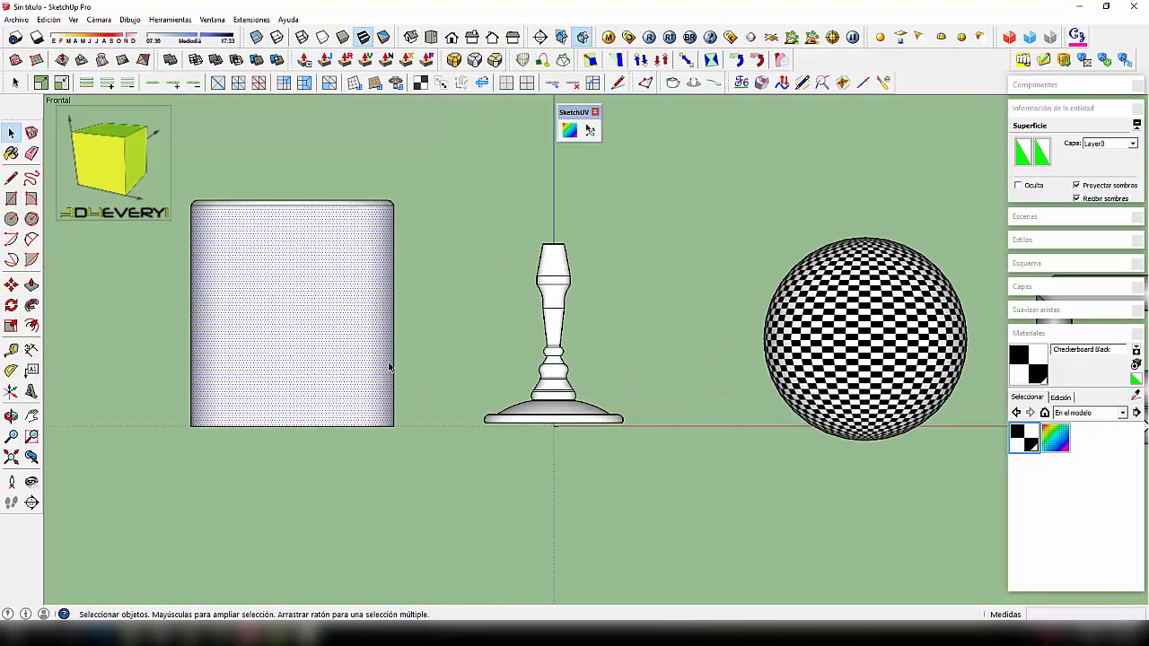
middle_click_drag(390, 364, 691, 419, "shift")
scroll(695, 387, "up", 1)
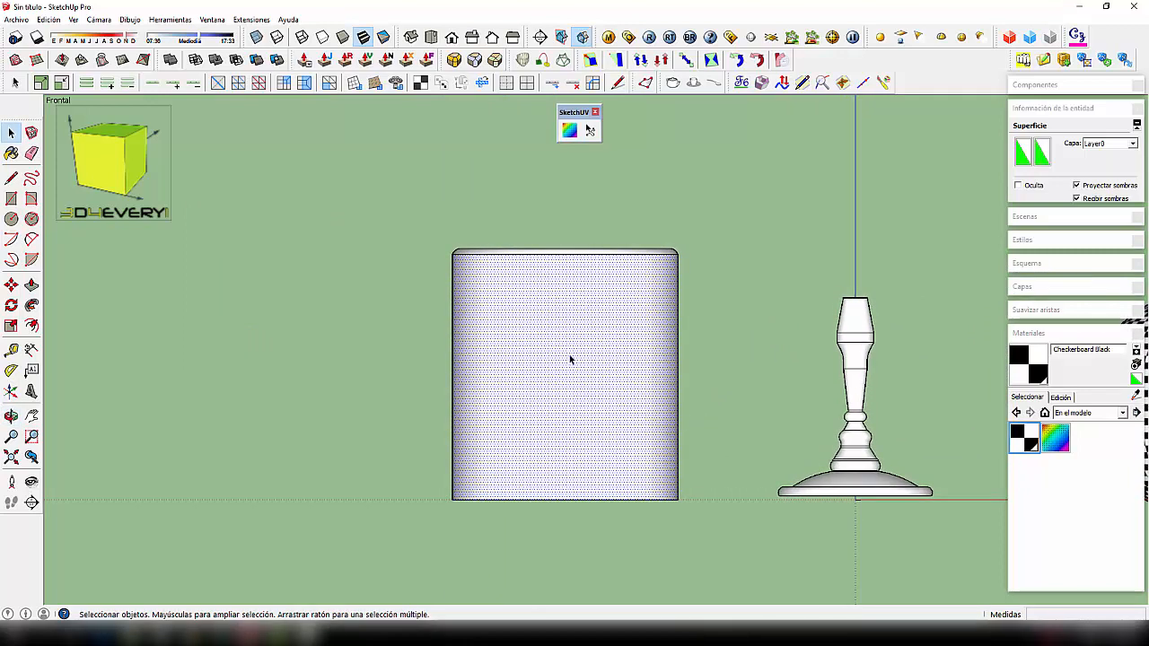
Step: Apply SketchUV's Cylindrical Map (View) to the selected outer surface of the cylinder
left_click(570, 130)
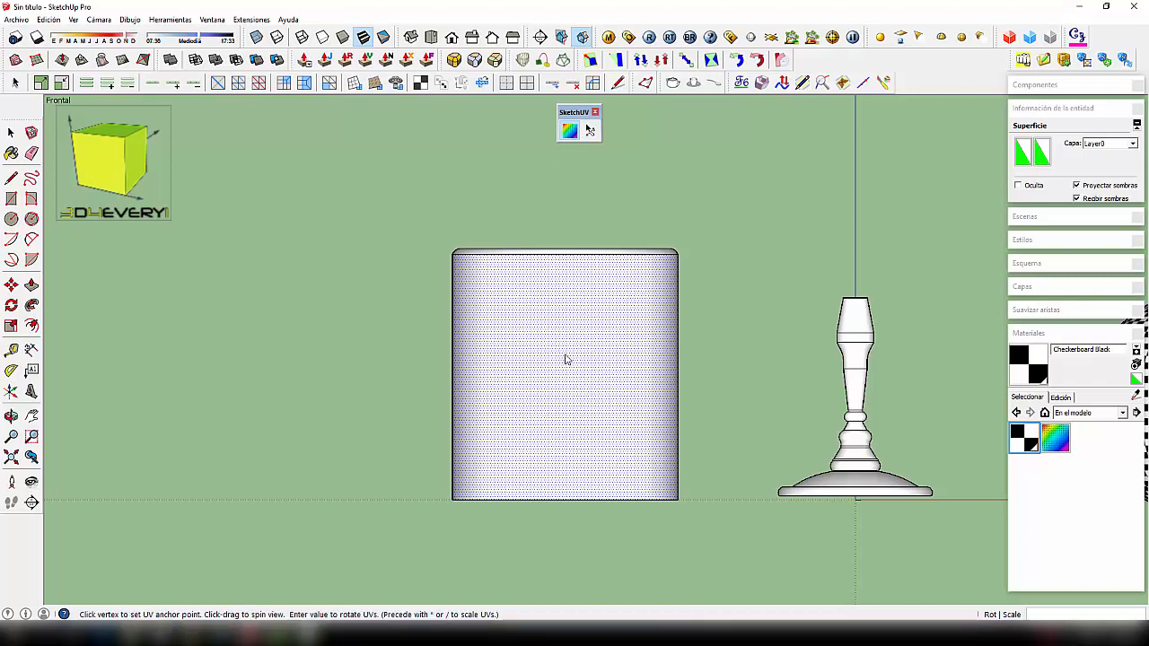
left_click_drag(568, 365, 567, 366)
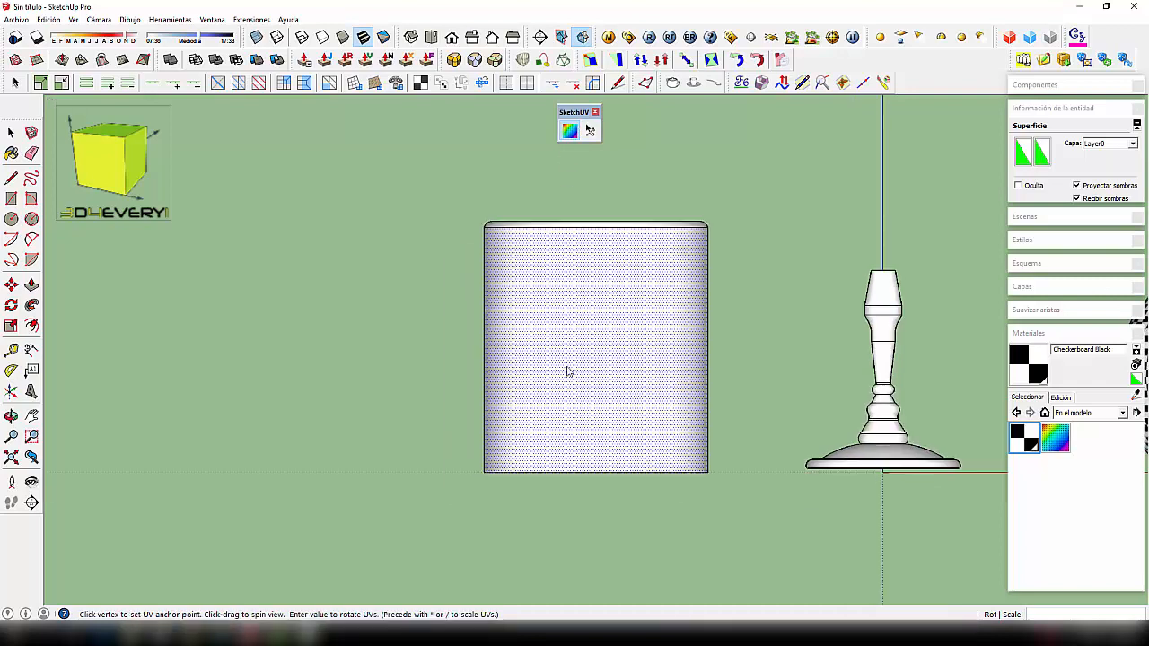
right_click(603, 336)
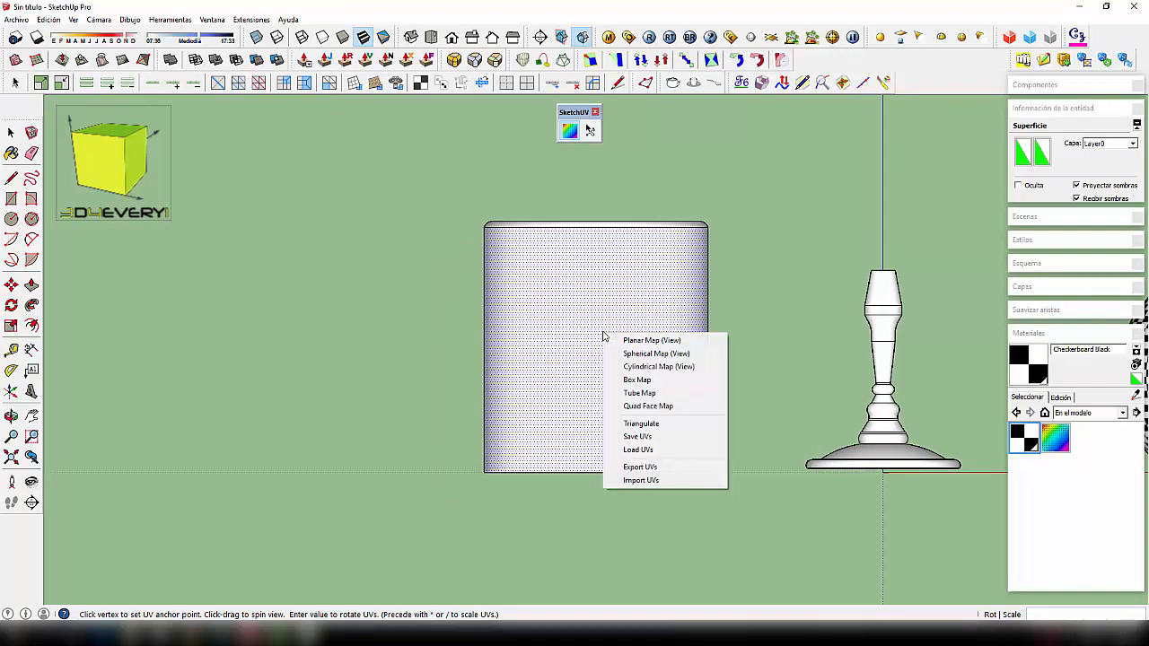
left_click(638, 367)
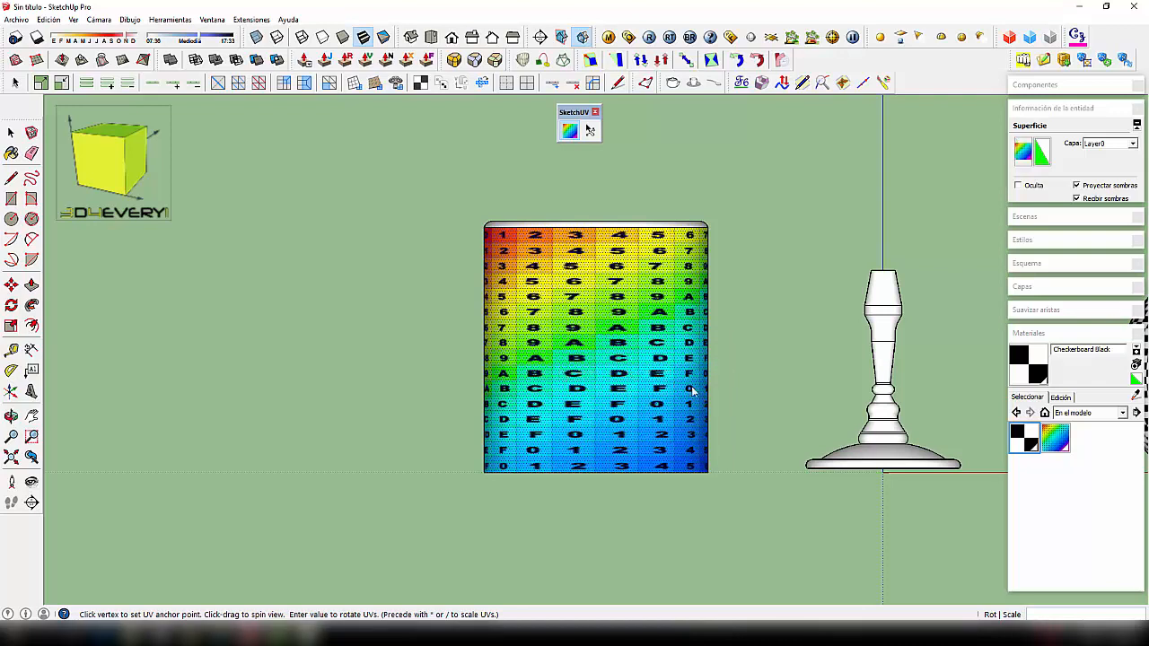
Step: Examine the numbered UV grid around the cylinder's outer wall and where it meets the unmapped rim
scroll(618, 384, "up", 1)
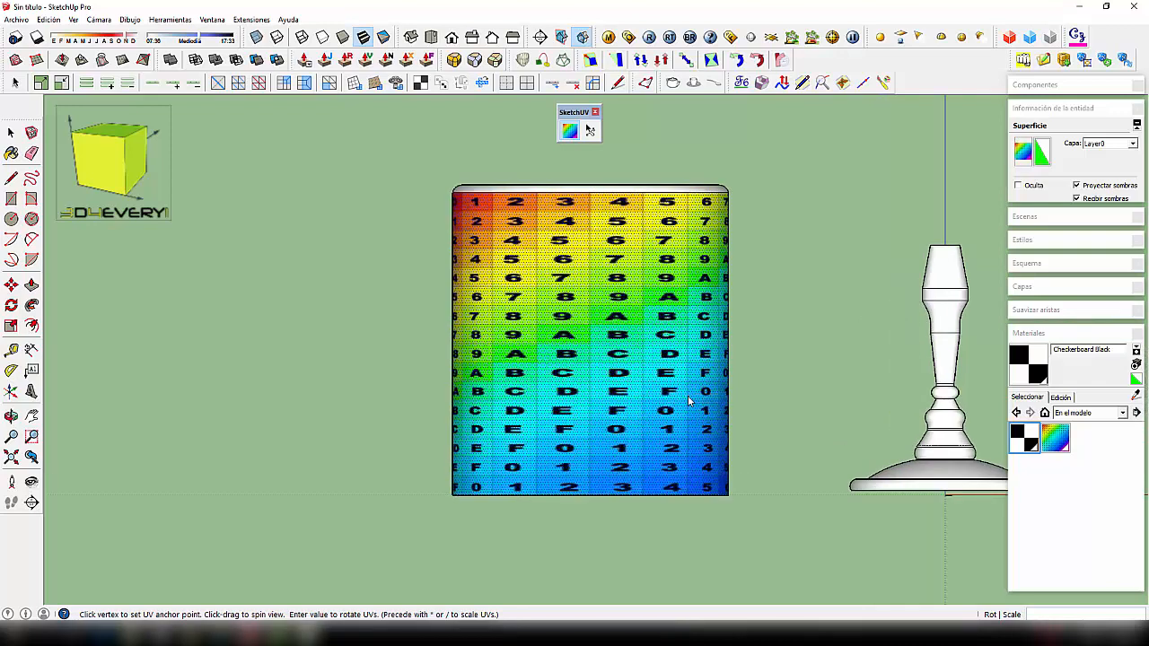
middle_click_drag(644, 423, 584, 475)
scroll(544, 485, "down", 2)
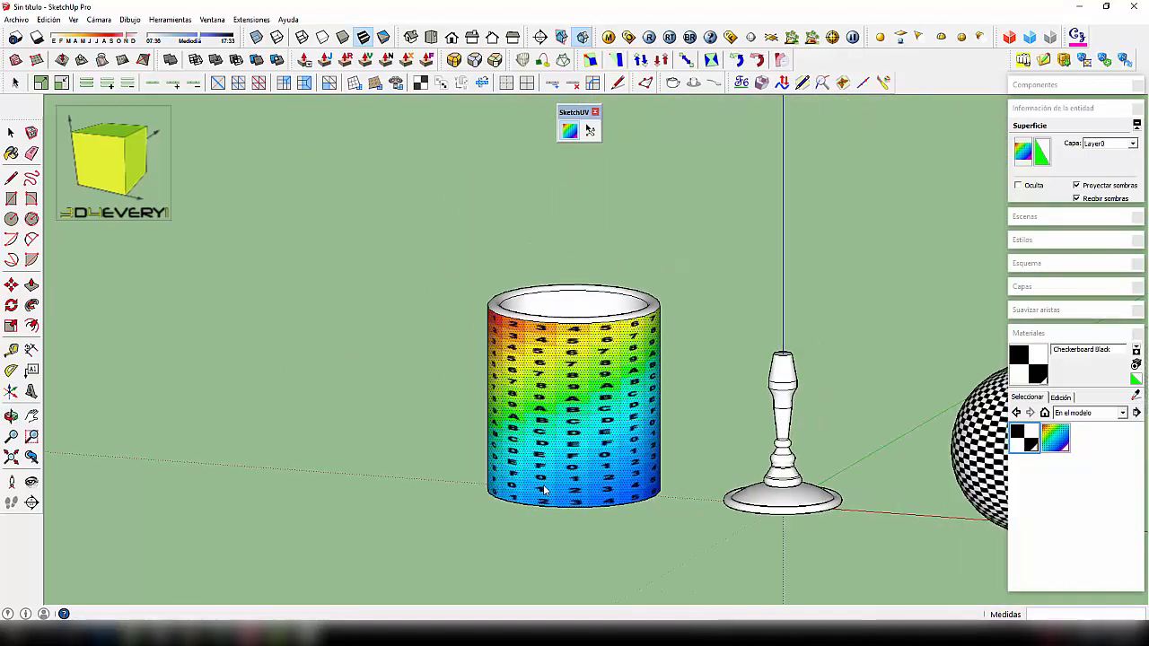
middle_click_drag(684, 471, 662, 531)
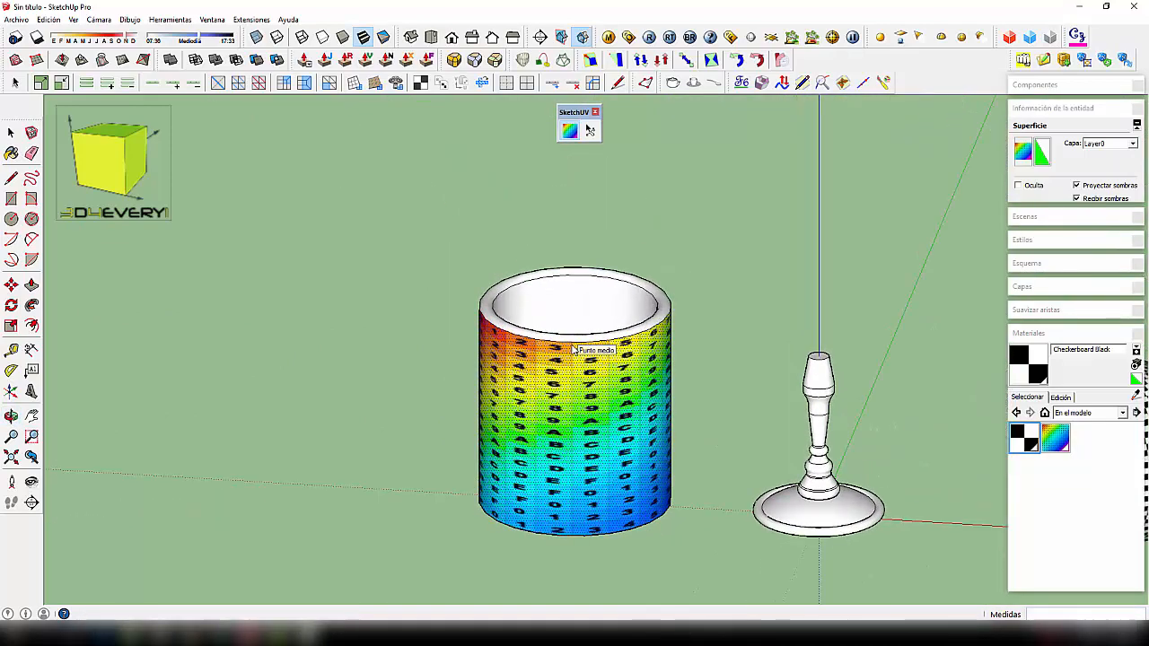
scroll(576, 351, "up", 3)
scroll(576, 351, "up", 2)
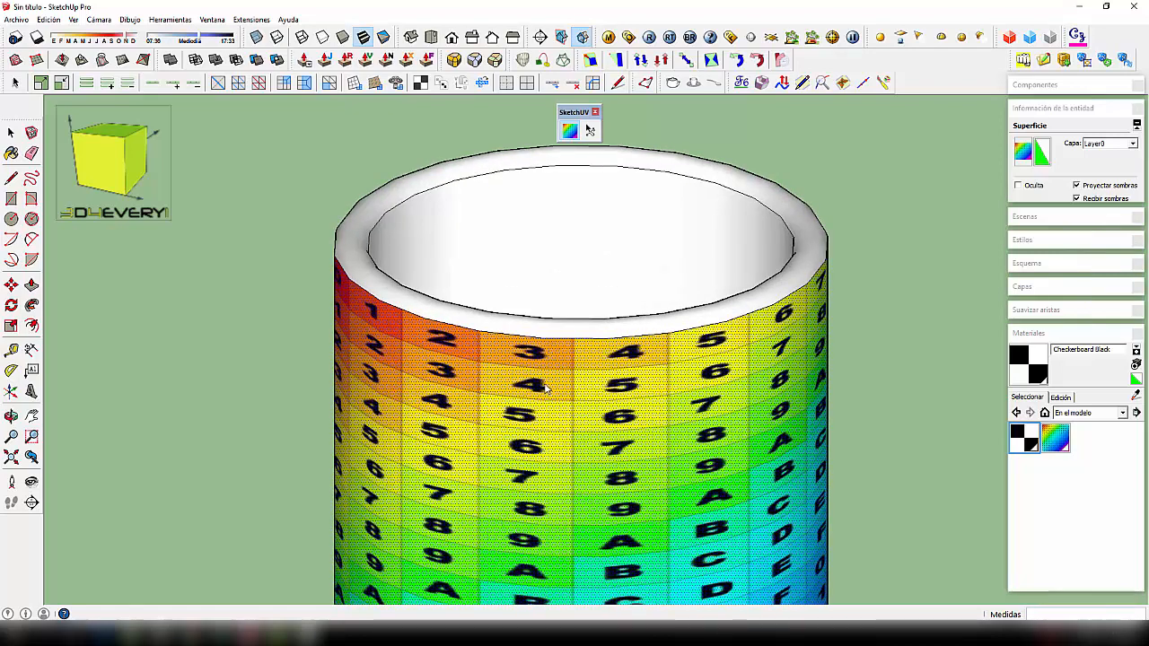
scroll(538, 382, "down", 1)
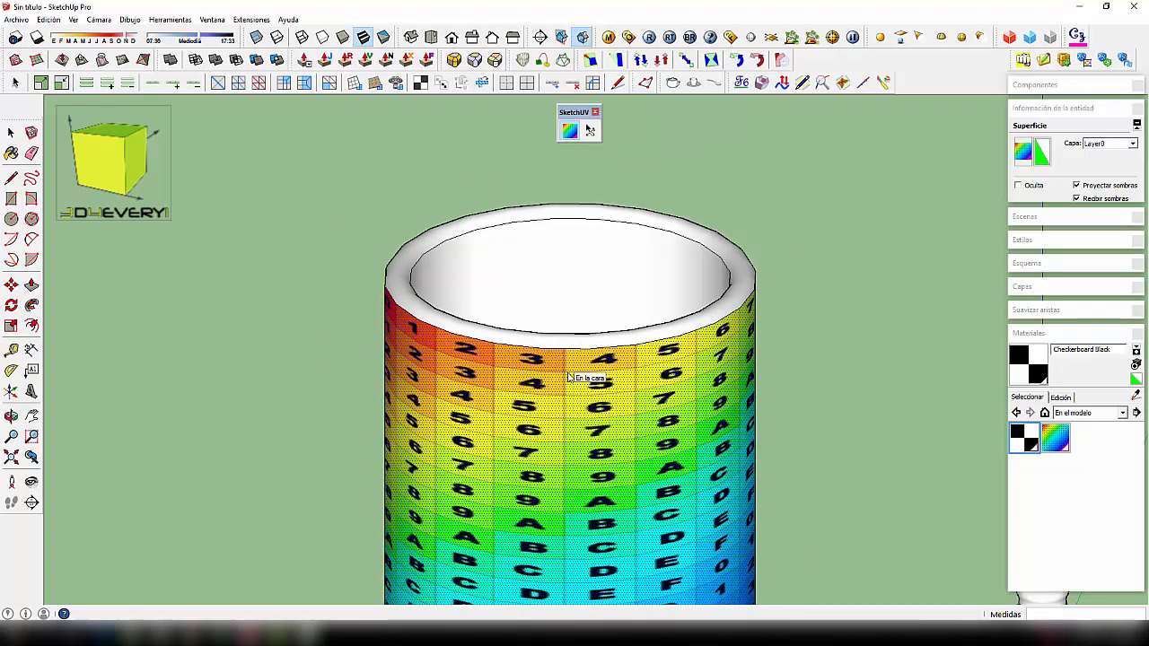
scroll(573, 368, "up", 2)
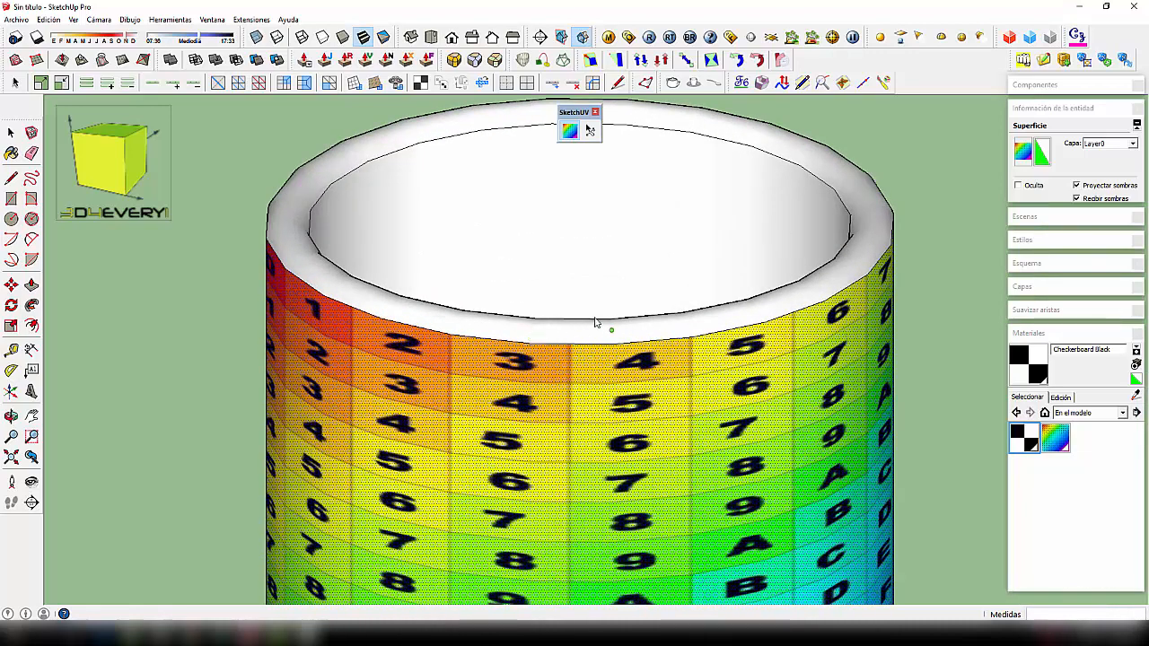
scroll(584, 345, "down", 2)
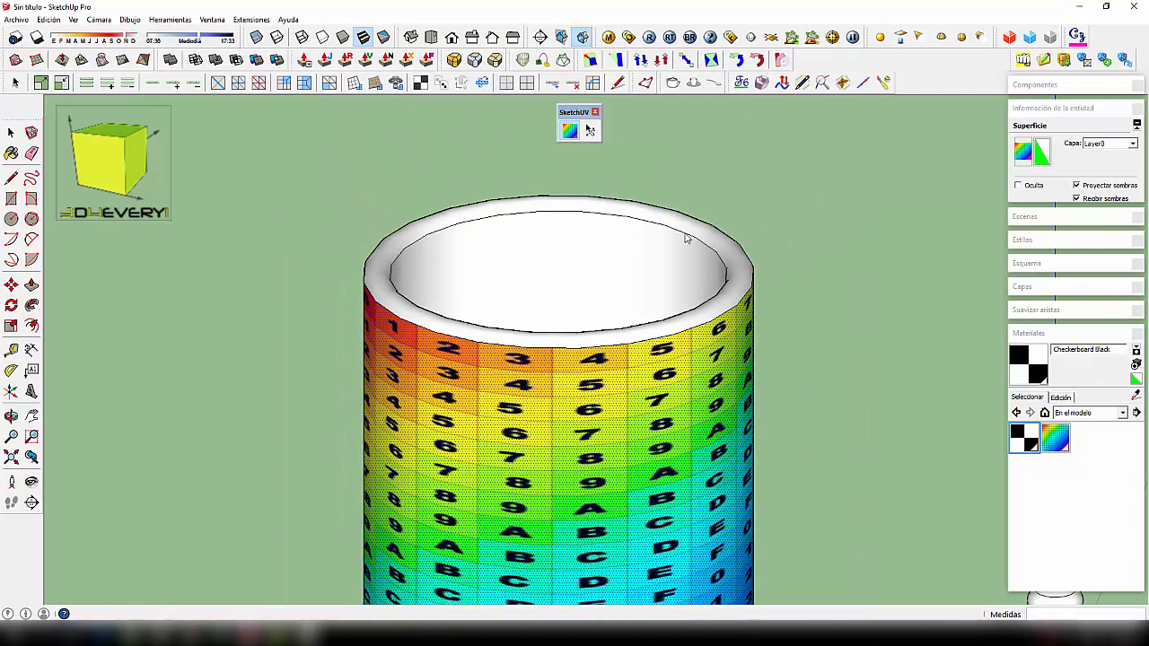
scroll(590, 262, "down", 2)
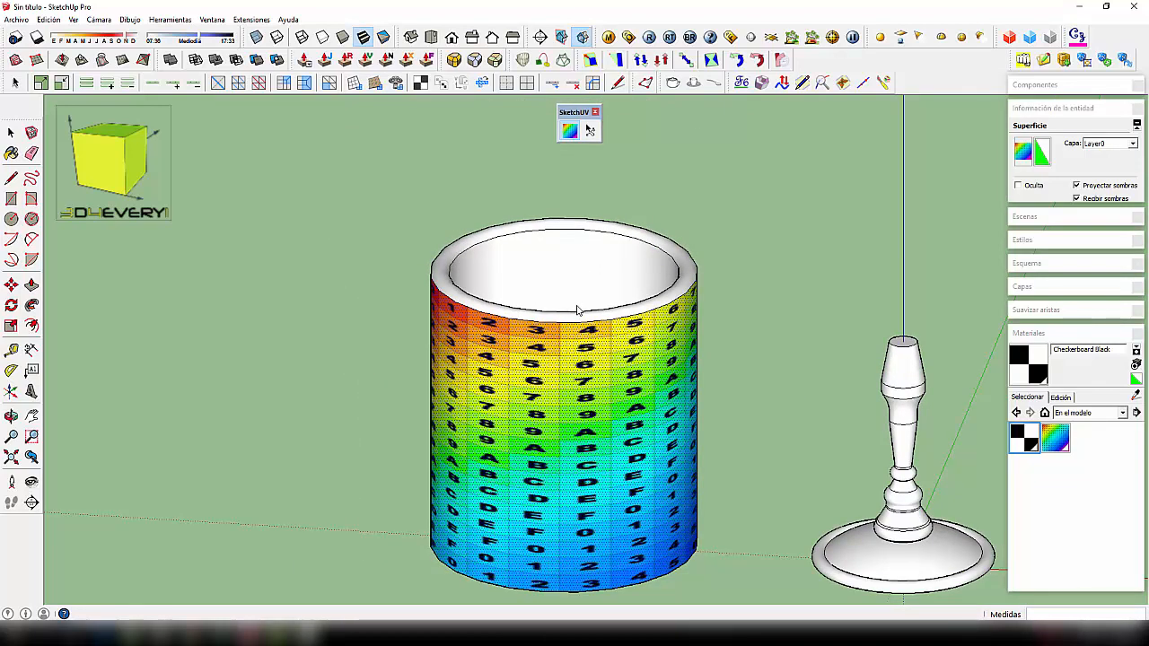
Step: Undo the cylindrical map on the cylinder's outer surface
left_click(578, 307)
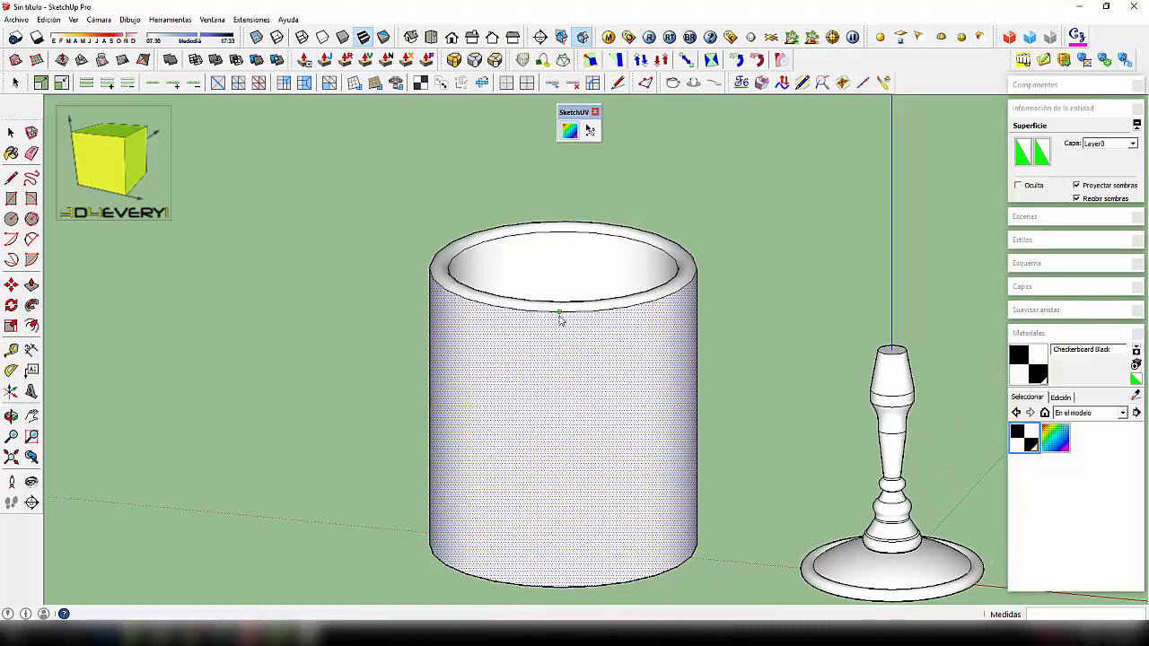
scroll(561, 318, "up", 2)
scroll(560, 319, "down", 2)
middle_click_drag(584, 393, 582, 355)
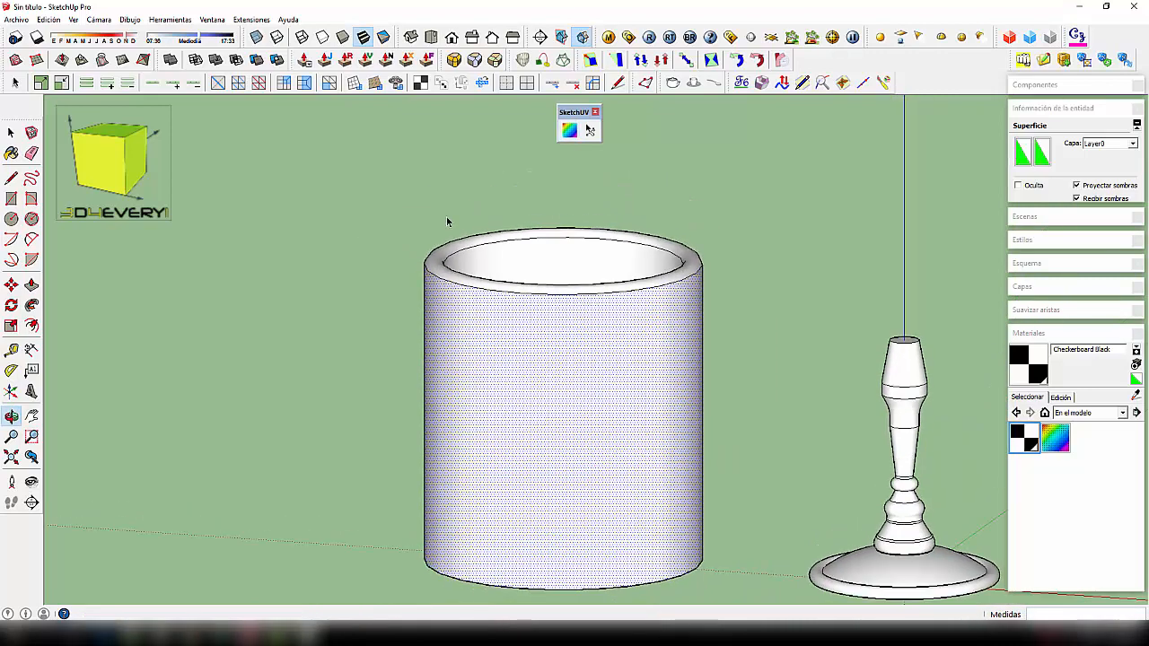
Step: Select the cylinder's upper rim and soften its edges with coplanar softening enabled and the angle between normals at 28.9 degrees
key("space")
left_click_drag(358, 177, 743, 331)
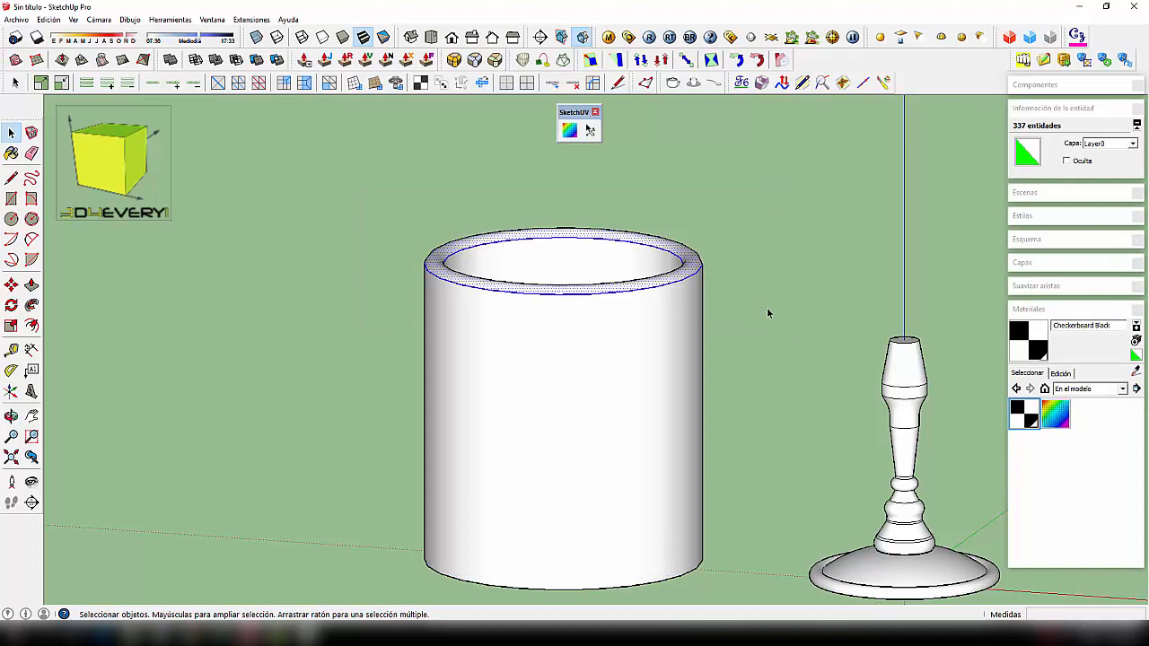
left_click(1090, 287)
left_click(1017, 357)
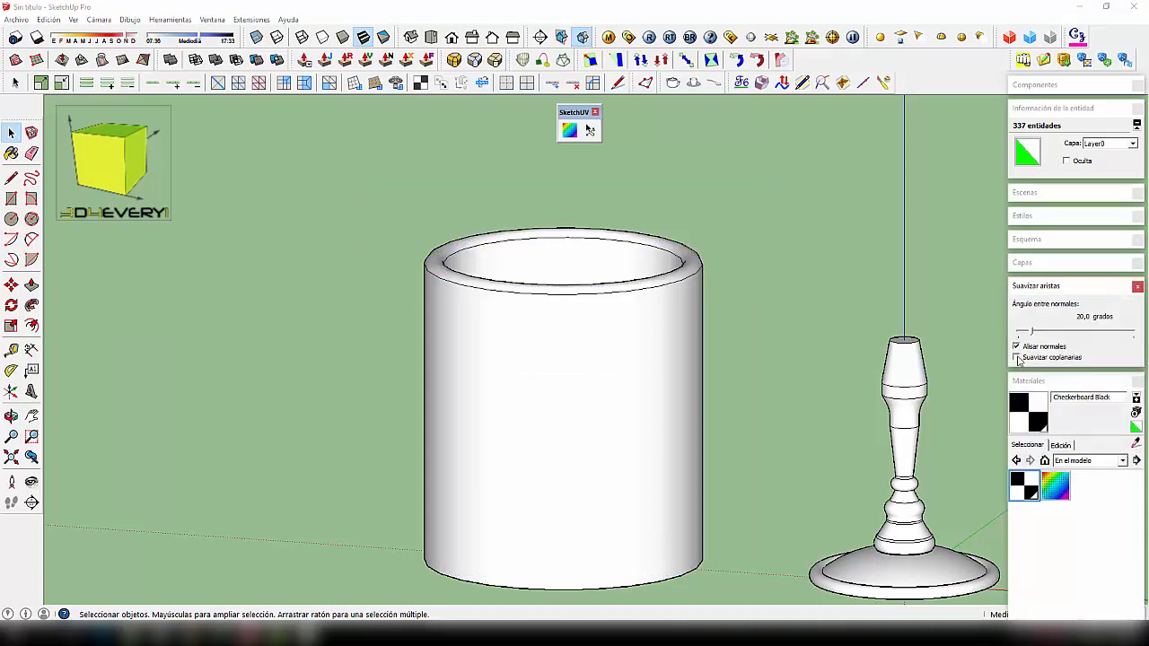
left_click_drag(1033, 337, 1038, 336)
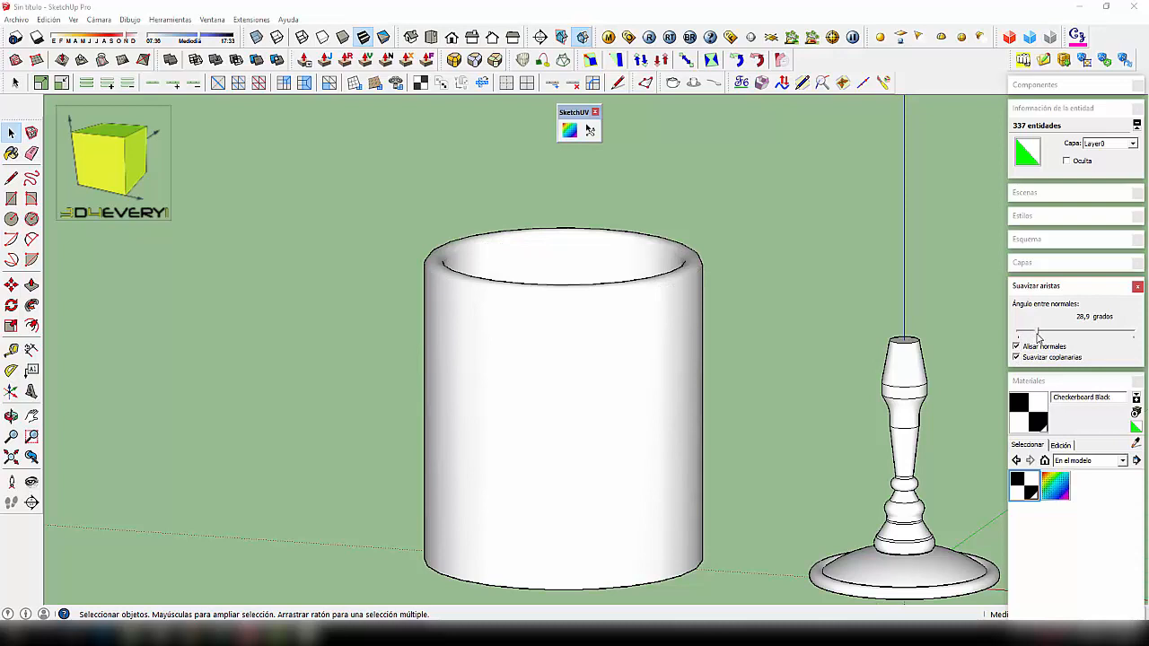
left_click(836, 286)
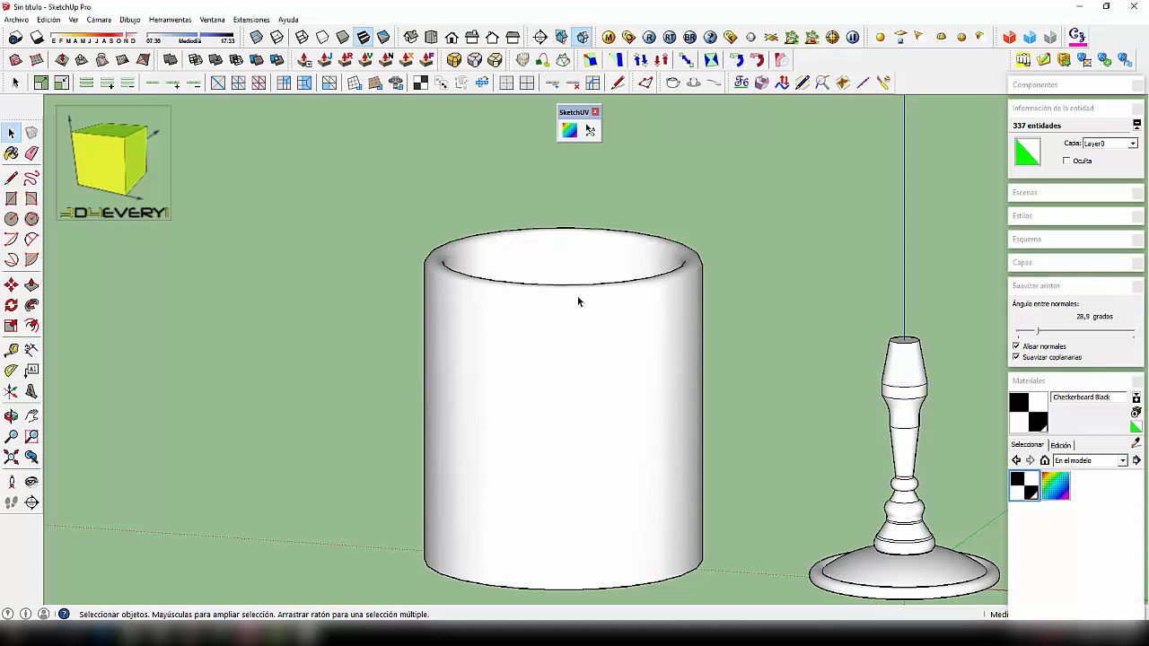
Step: Activate the SketchUV mapping tool and square the view to the front of the cylinder
middle_click_drag(577, 298, 555, 296)
scroll(501, 318, "down", 3)
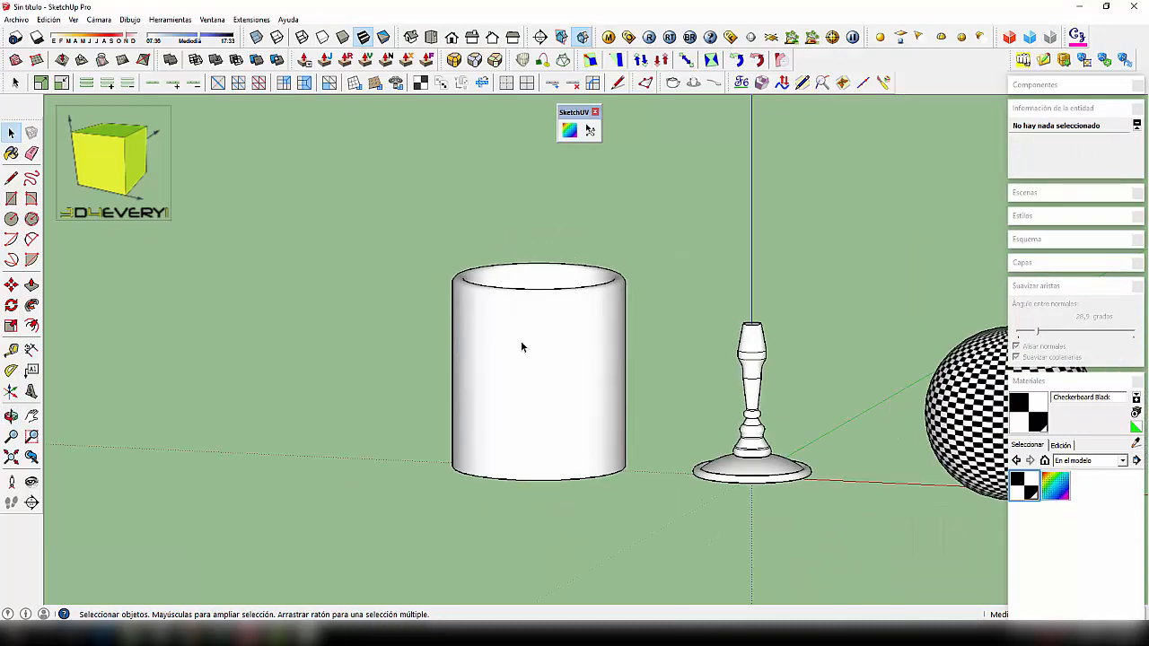
mouse_move(521, 346)
middle_mouse_down()
mouse_move(482, 264)
mouse_move(502, 304)
middle_mouse_up()
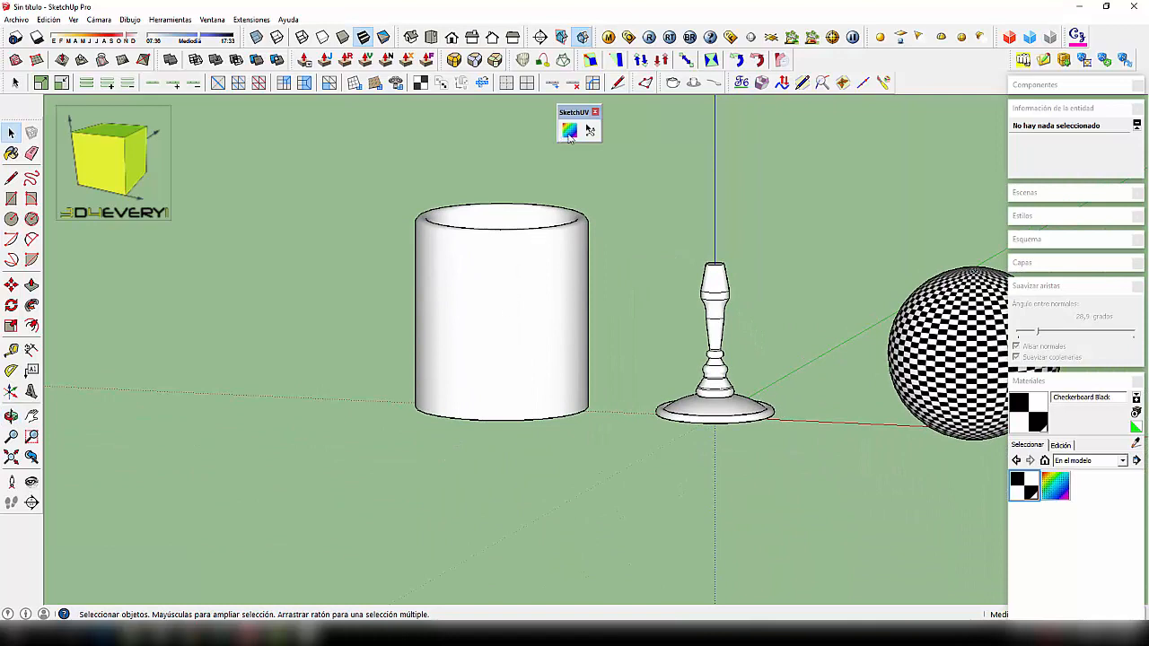
left_click(569, 132)
left_click(500, 322)
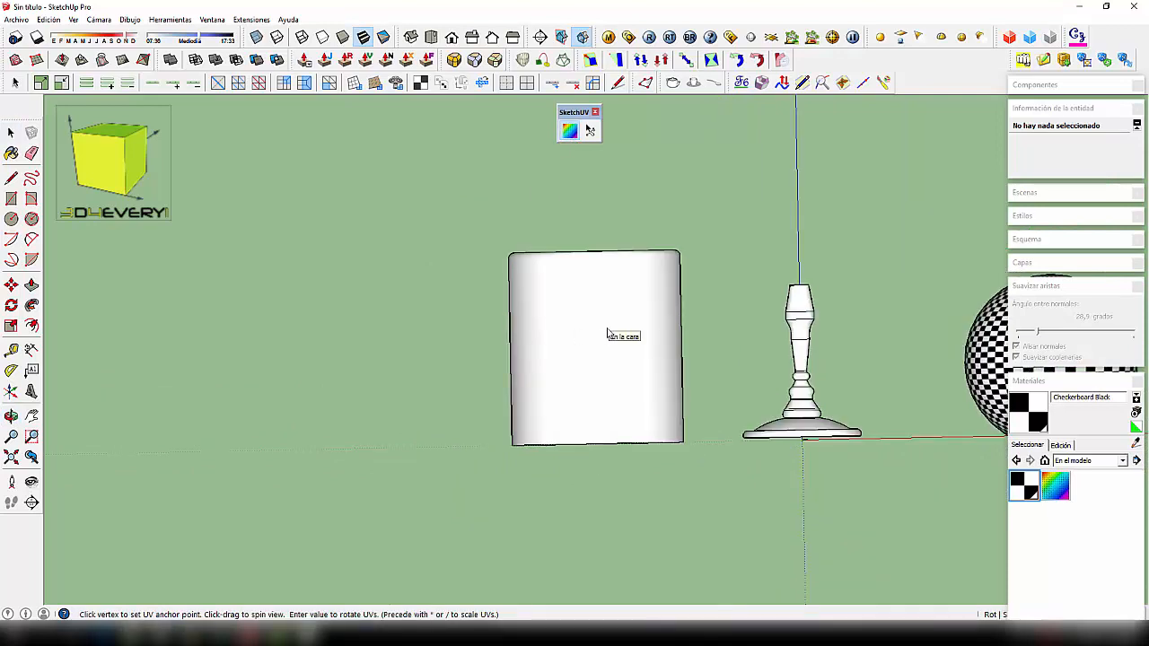
left_click_drag(746, 236, 750, 240)
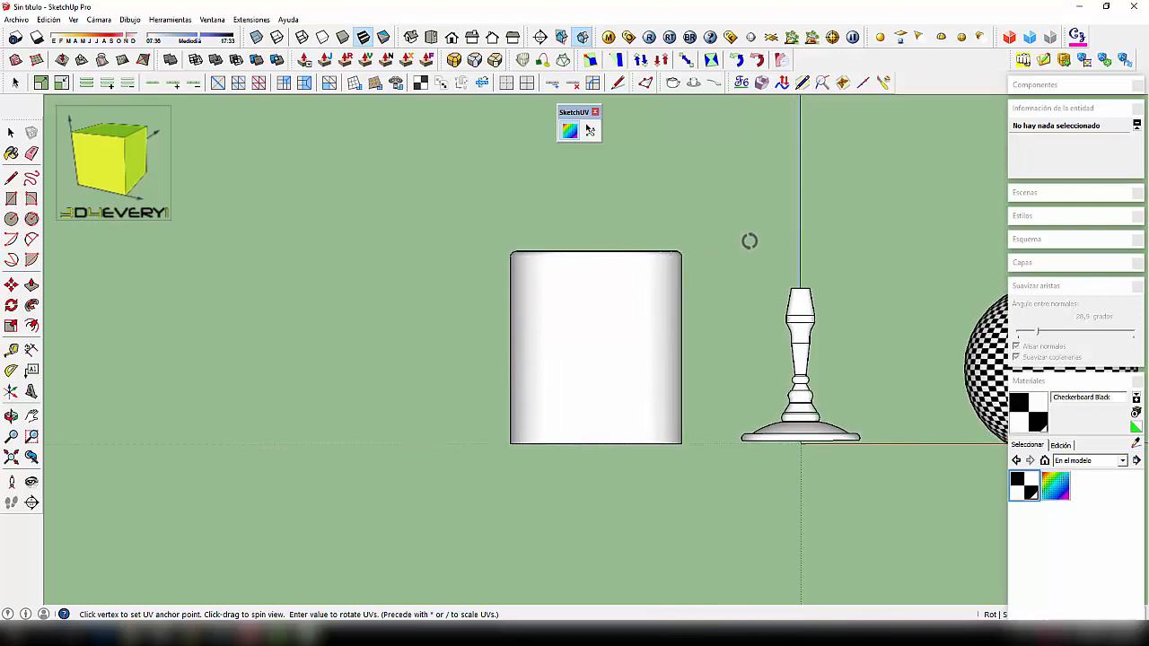
scroll(600, 336, "up", 5)
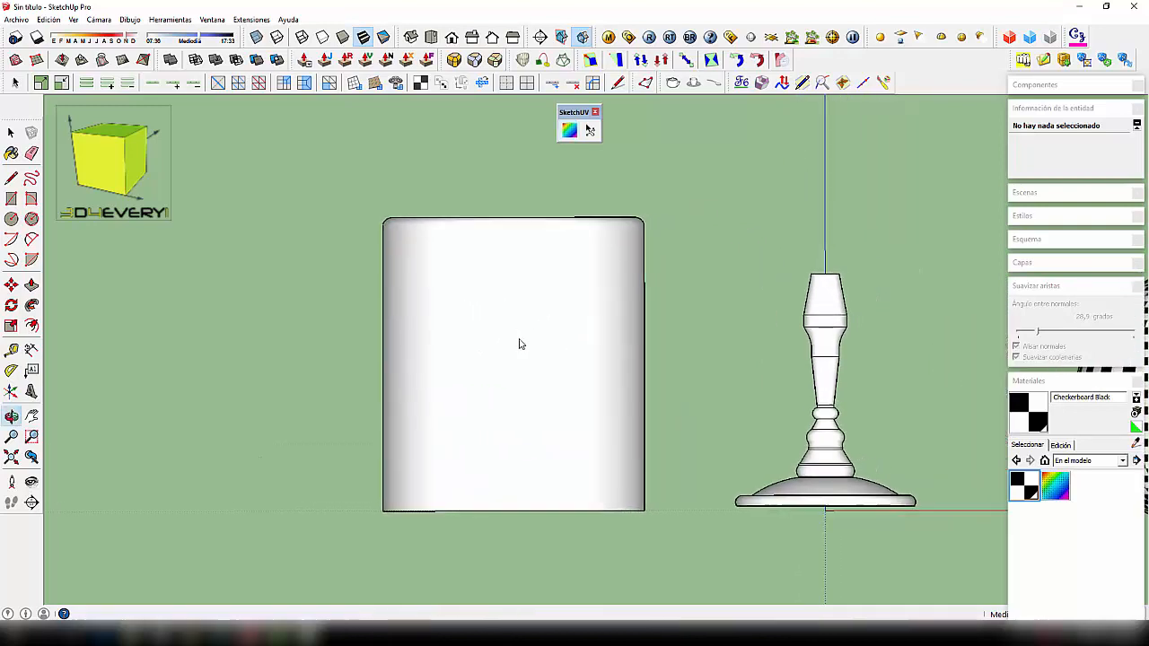
scroll(519, 344, "down", 1)
Step: Try to apply Cylindrical Map (View) to the cylinder with no surface selected
right_click(510, 350)
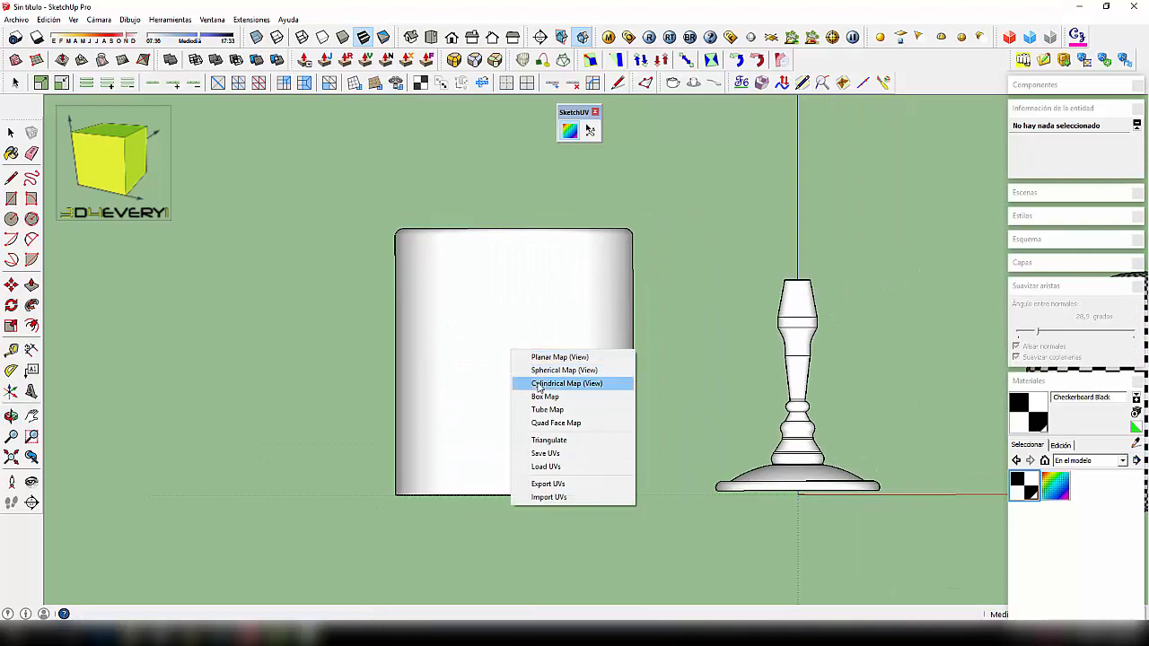
left_click(540, 383)
left_click(621, 340)
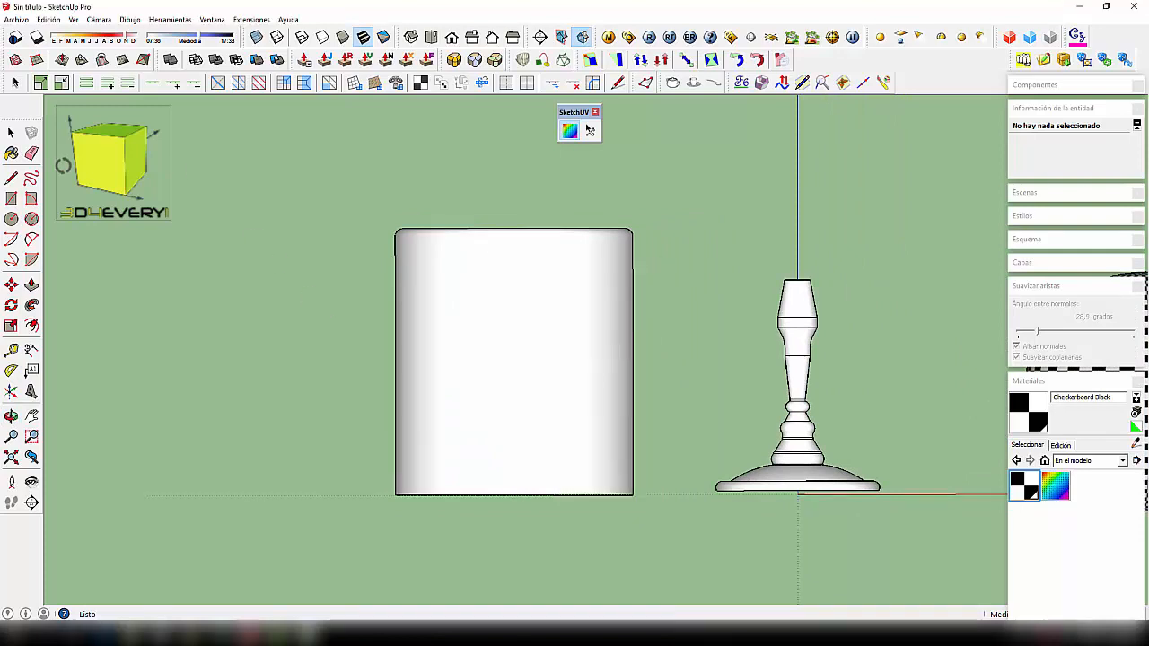
Step: Select the cylinder's surface and apply SketchUV's Cylindrical Map (View) to it from the front
key("space")
left_click(518, 363)
right_click(520, 345)
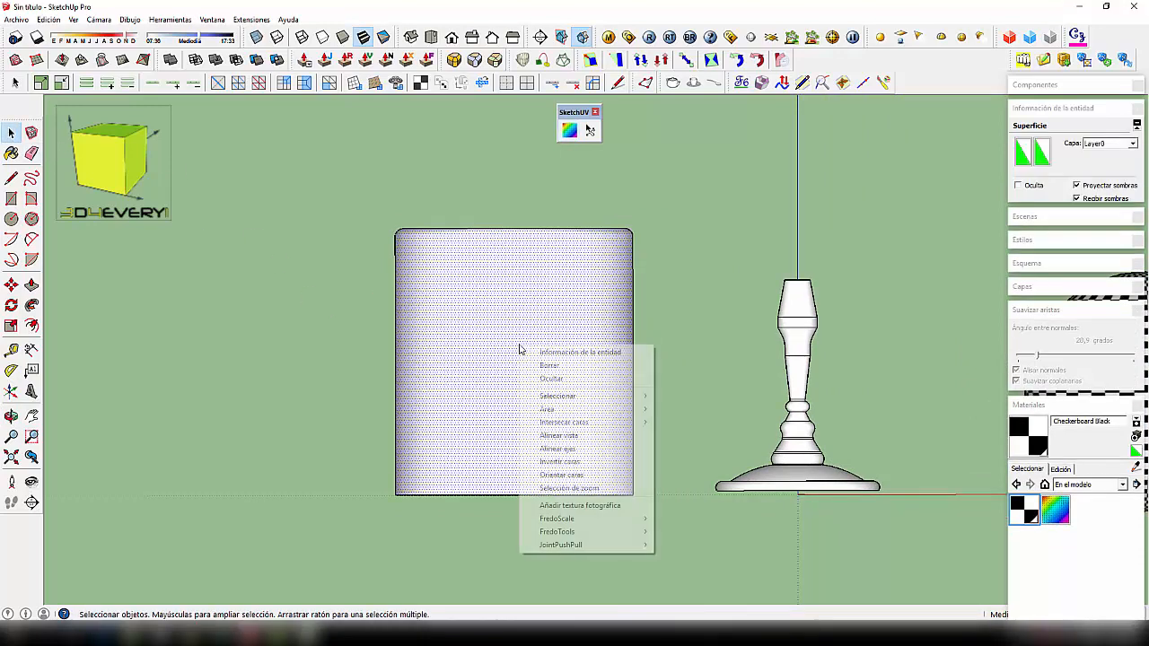
left_click(568, 131)
right_click(500, 369)
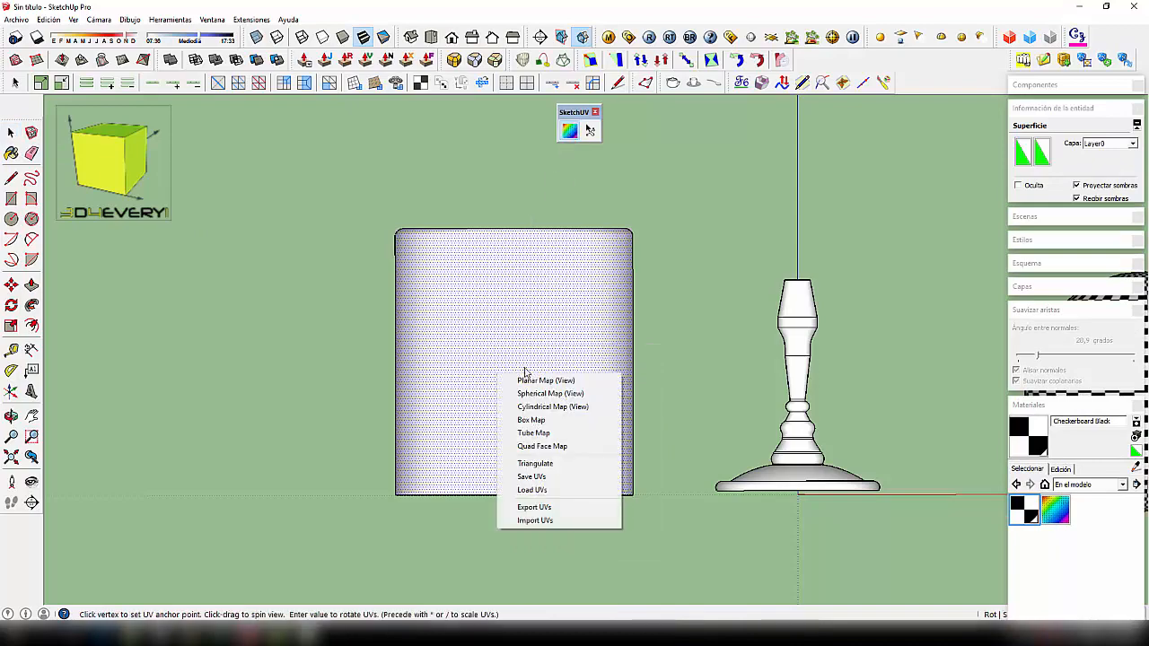
left_click(543, 408)
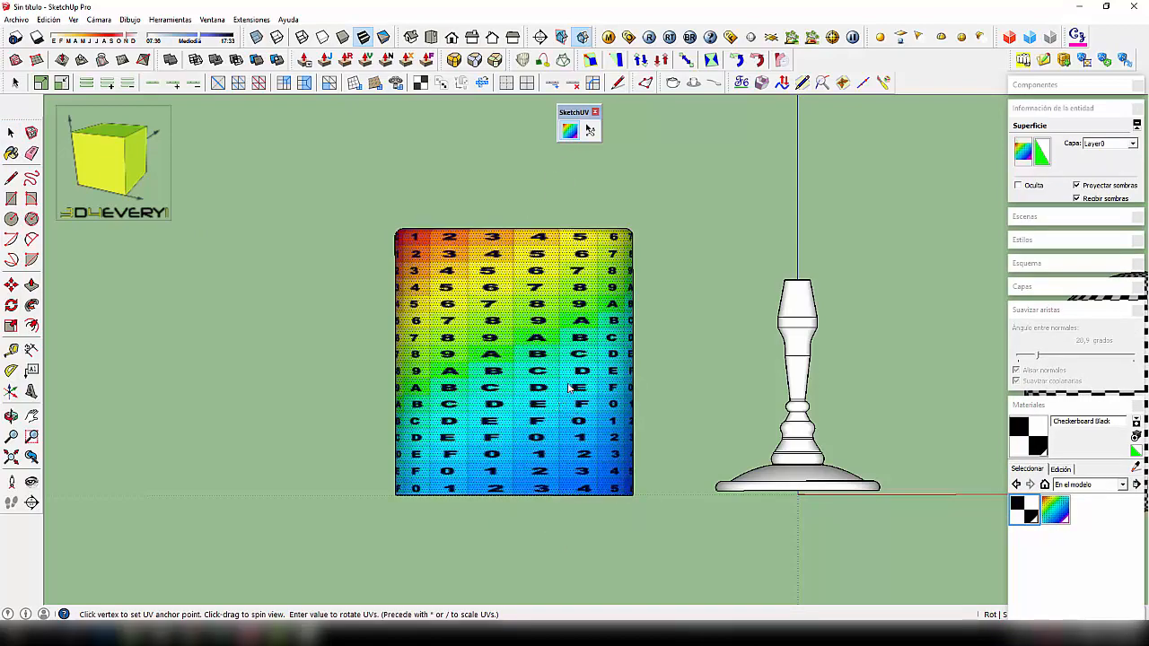
Step: Shift the cylinder's UV map vertically in small increments until the red 0 tile sits cleanly at the upper rim
middle_click_drag(536, 307, 579, 496)
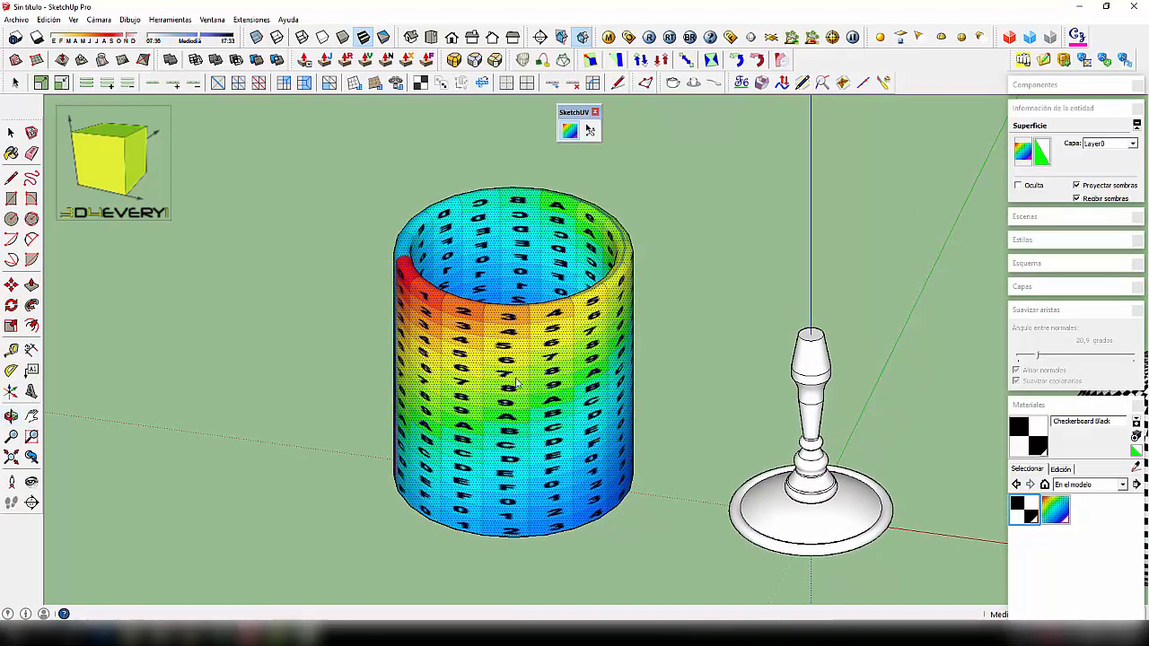
scroll(518, 349, "up", 3)
key("Up")
key("Up")
key("Up")
key("Up")
key("Up")
key("Up")
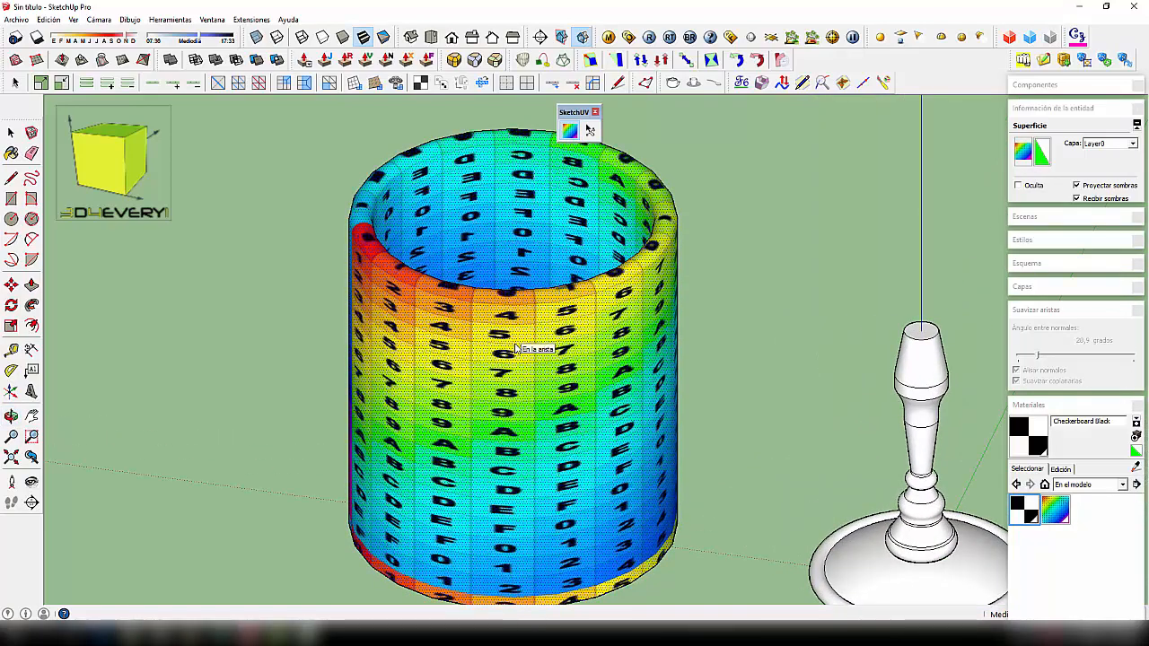
key("Down")
key("Up")
key("Up")
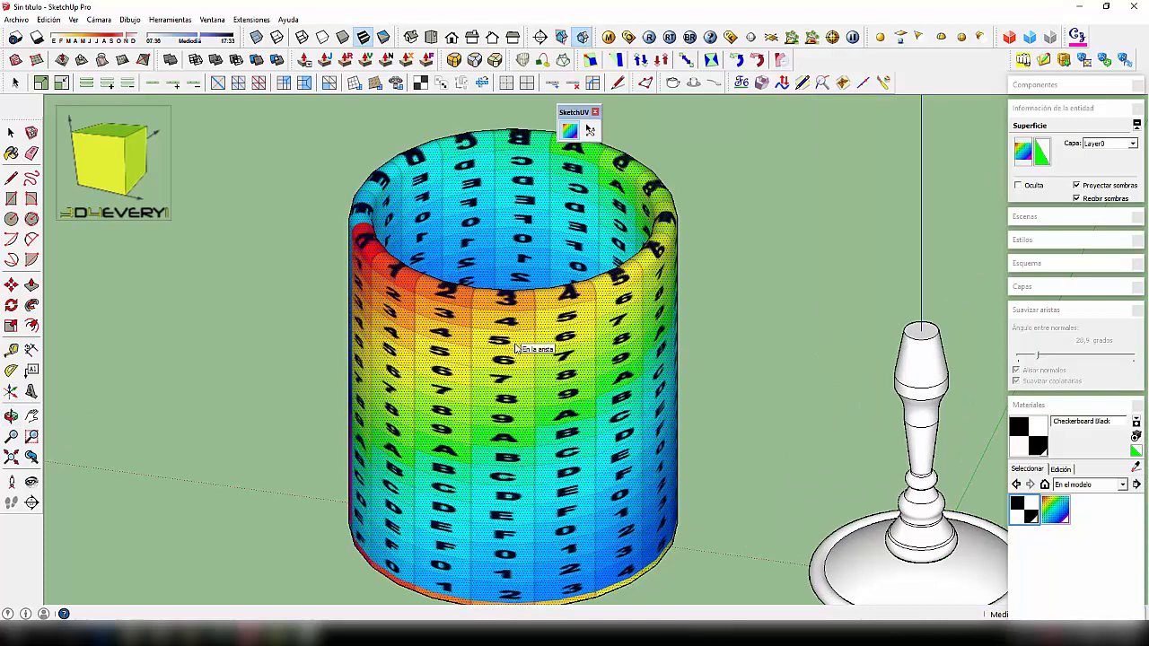
key("Down")
key("Down")
key("Up")
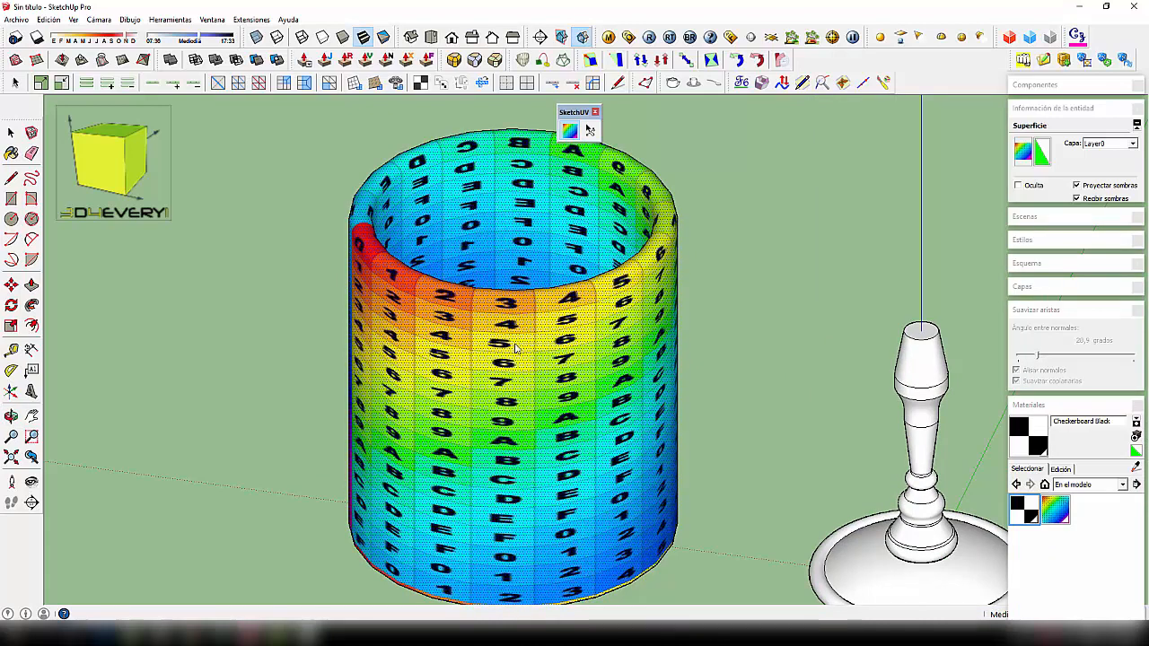
Step: Shift the cylinder's UV map sideways around the wall by five increments to the right
key("Right")
key("Right")
key("Right")
key("Right")
key("Right")
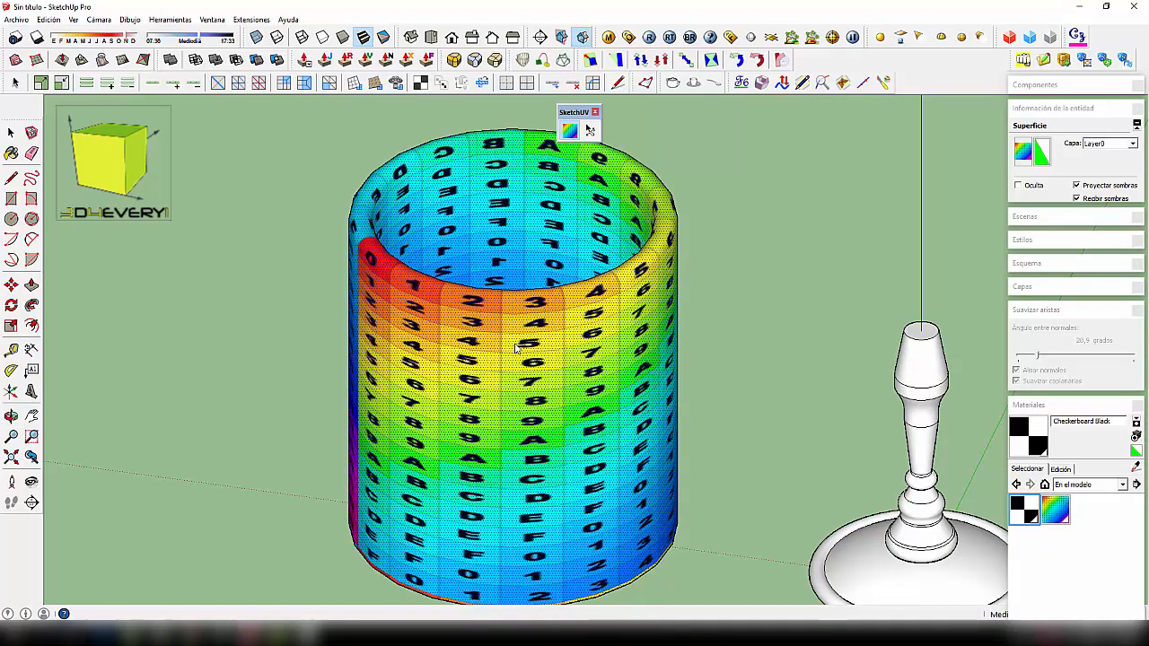
scroll(600, 345, "down", 4)
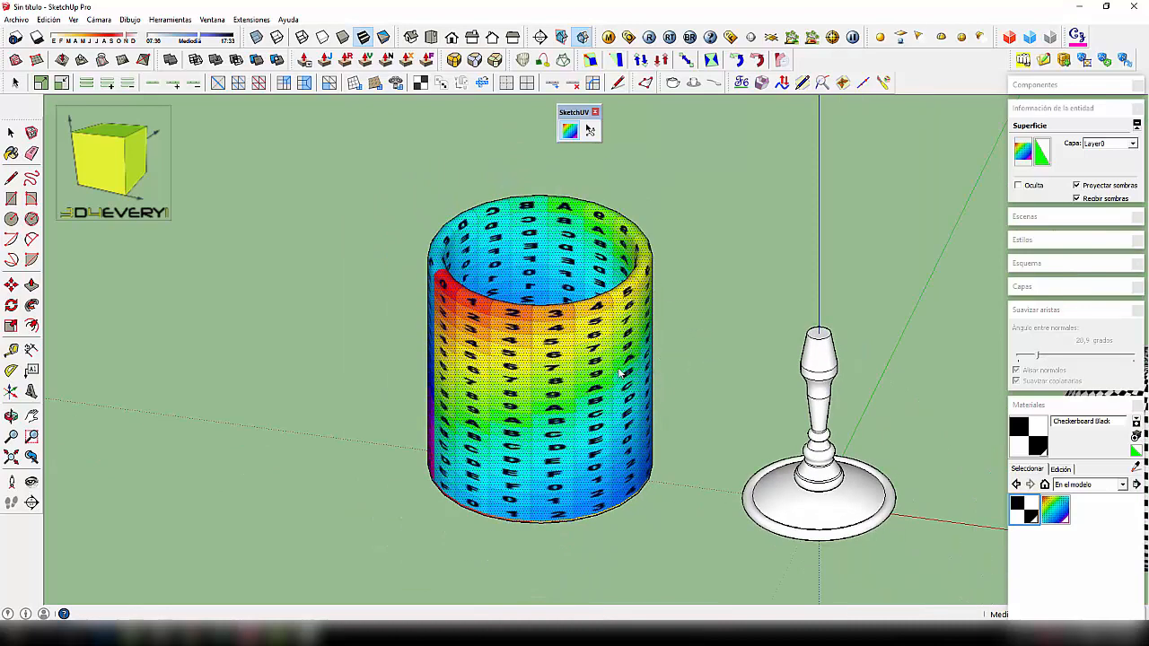
Step: Clear the selection and examine how the numbered UV grid runs over the cylinder's wall, rim and interior
key("space")
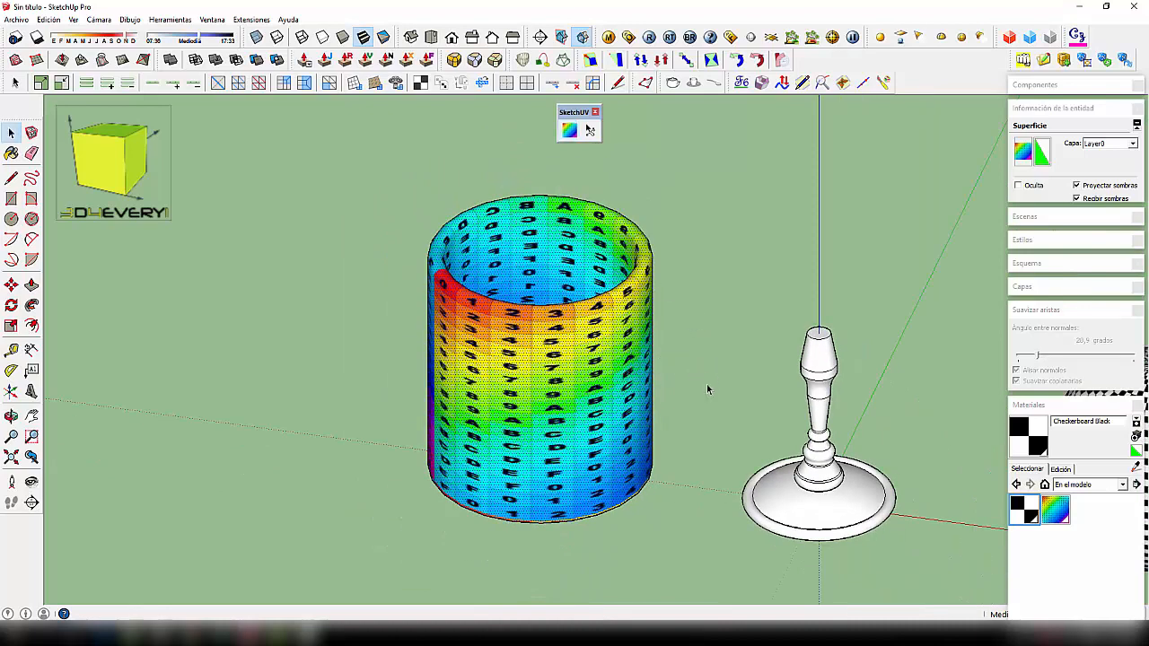
left_click(708, 385)
scroll(658, 403, "down", 3)
middle_click_drag(677, 439, 645, 325)
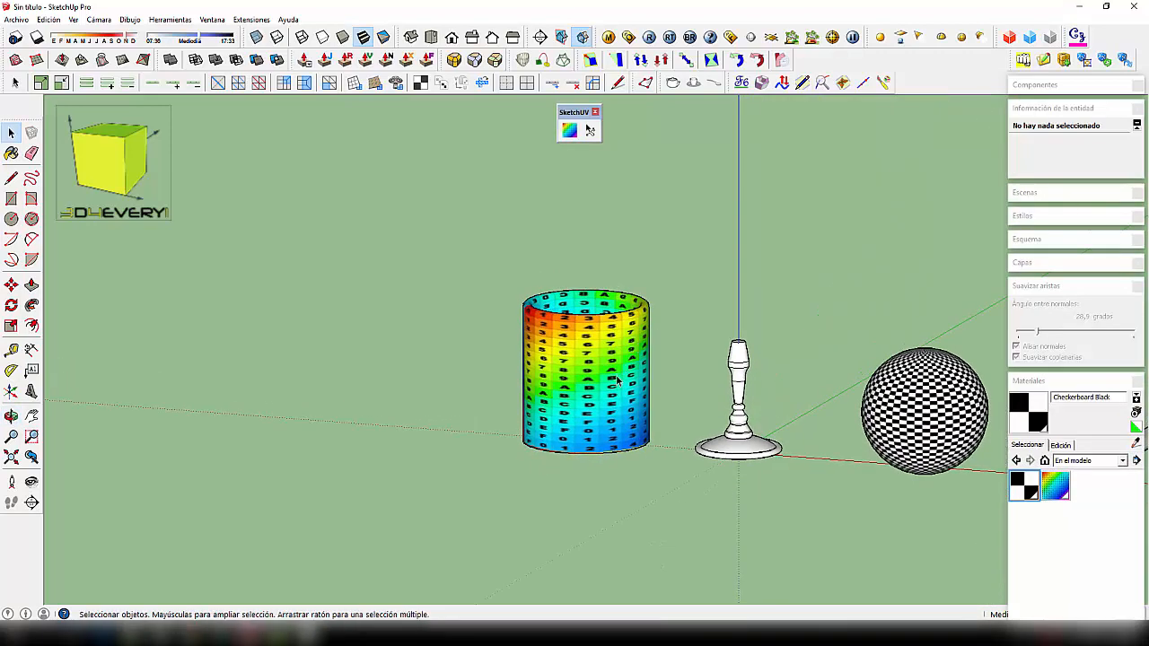
scroll(618, 381, "up", 2)
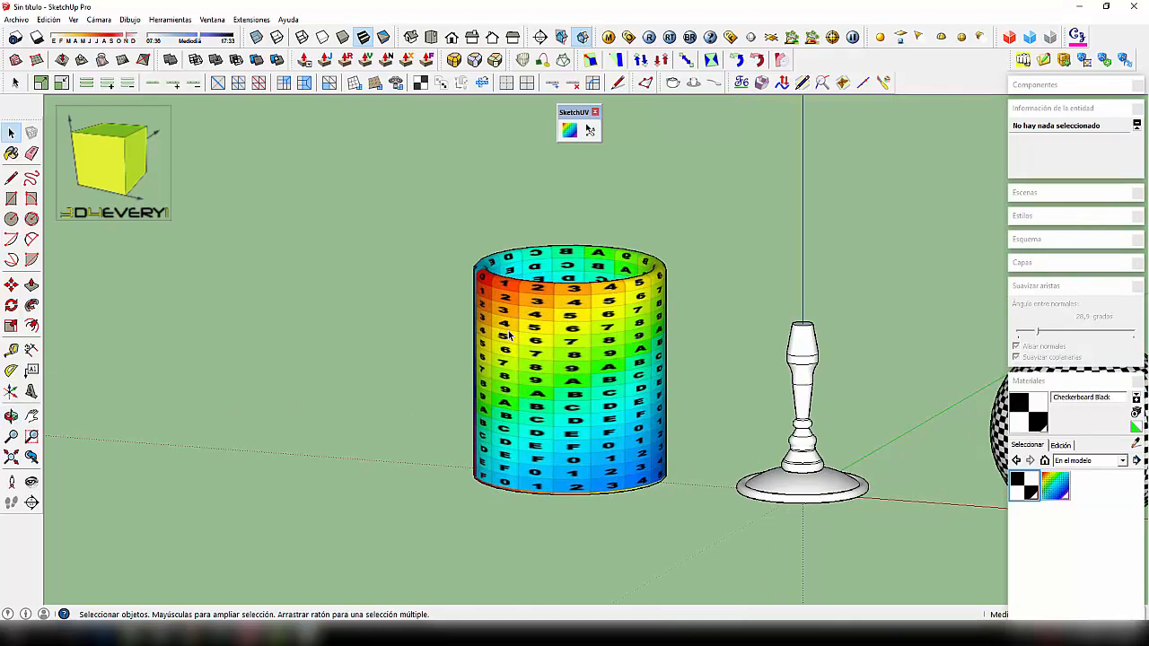
scroll(585, 327, "up", 4)
middle_click_drag(596, 374, 562, 388)
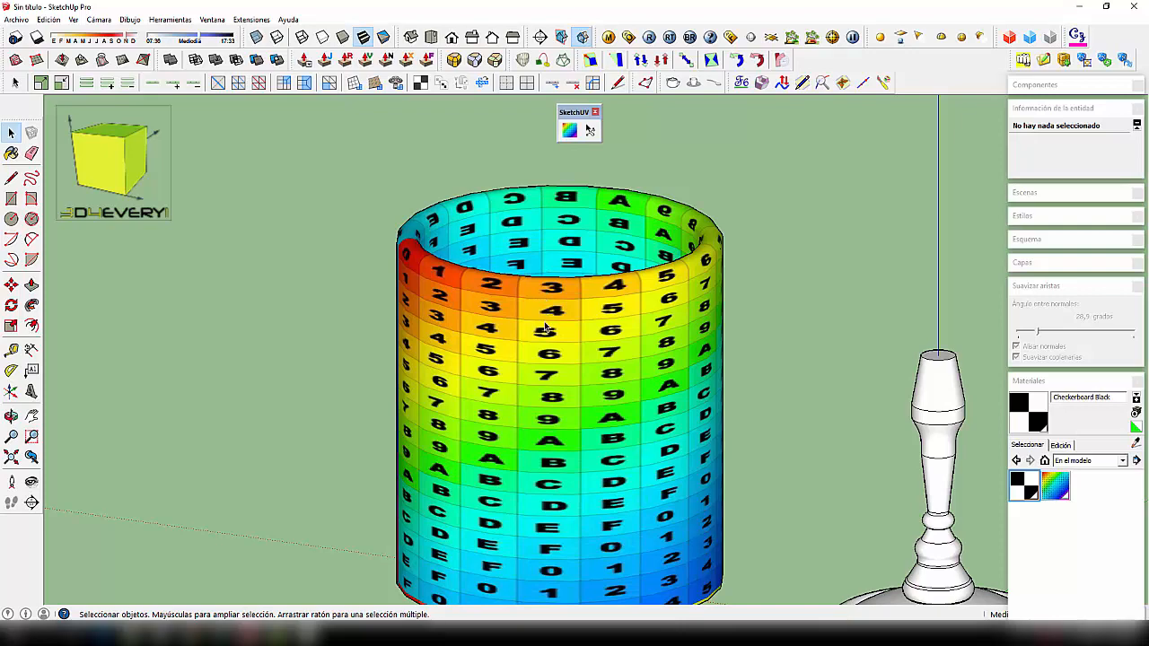
scroll(542, 327, "down", 2)
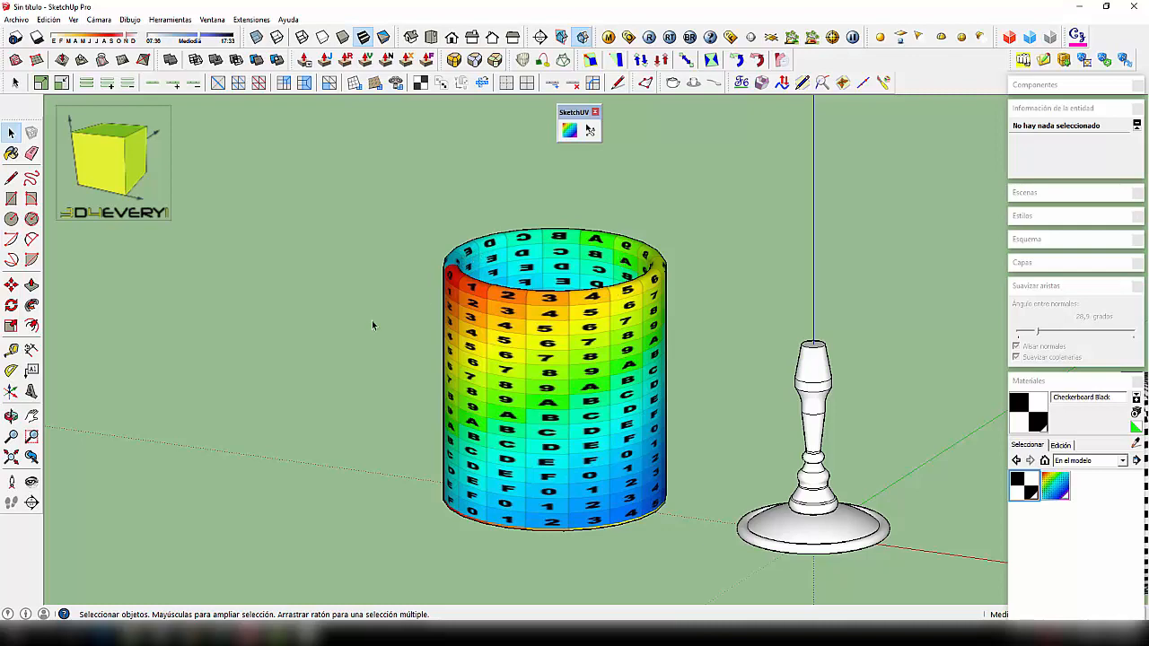
scroll(372, 321, "down", 3)
scroll(626, 420, "up", 5)
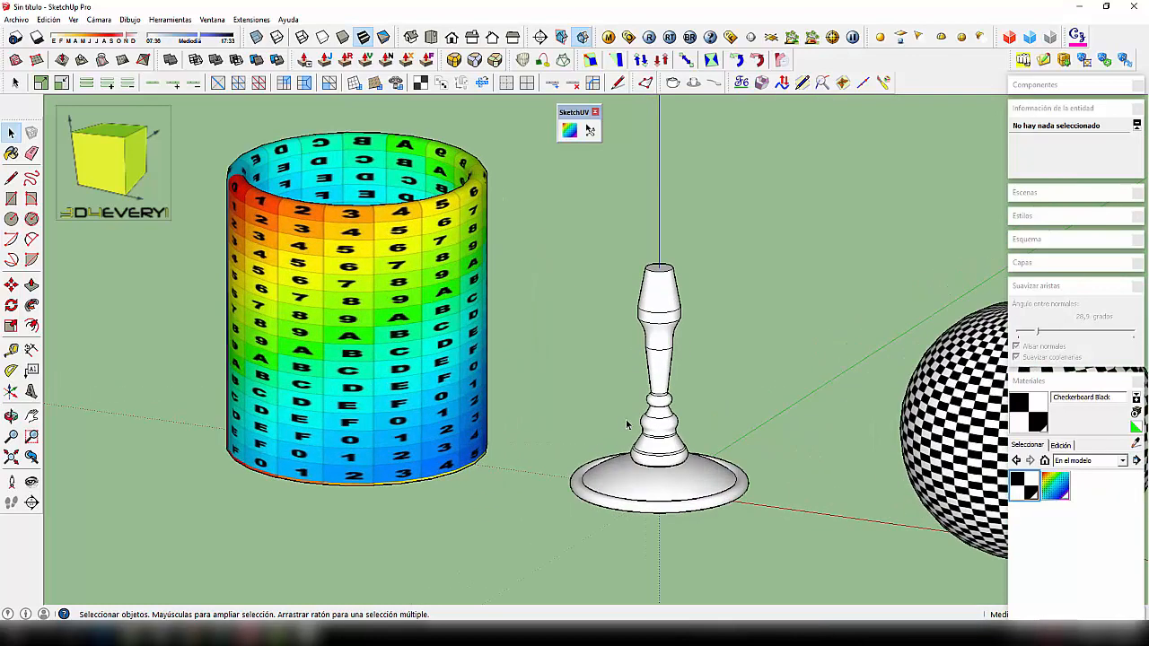
middle_click_drag(626, 419, 601, 377)
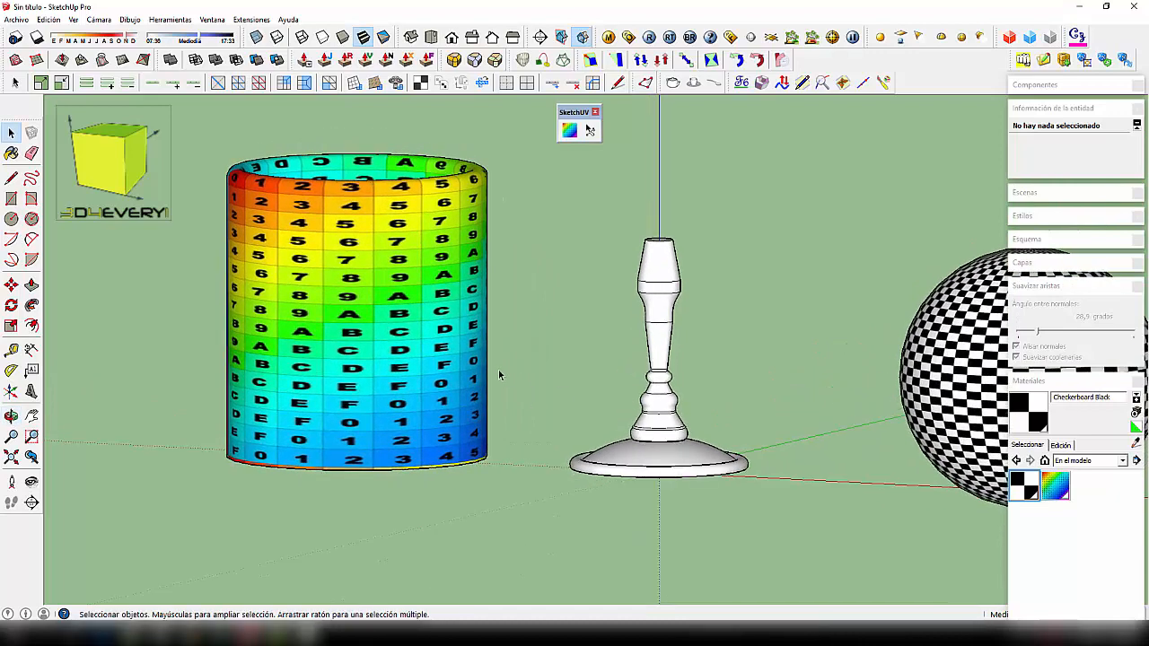
Step: Switch to the standard front view and open the turned stem's group above the round base for editing
left_click(301, 37)
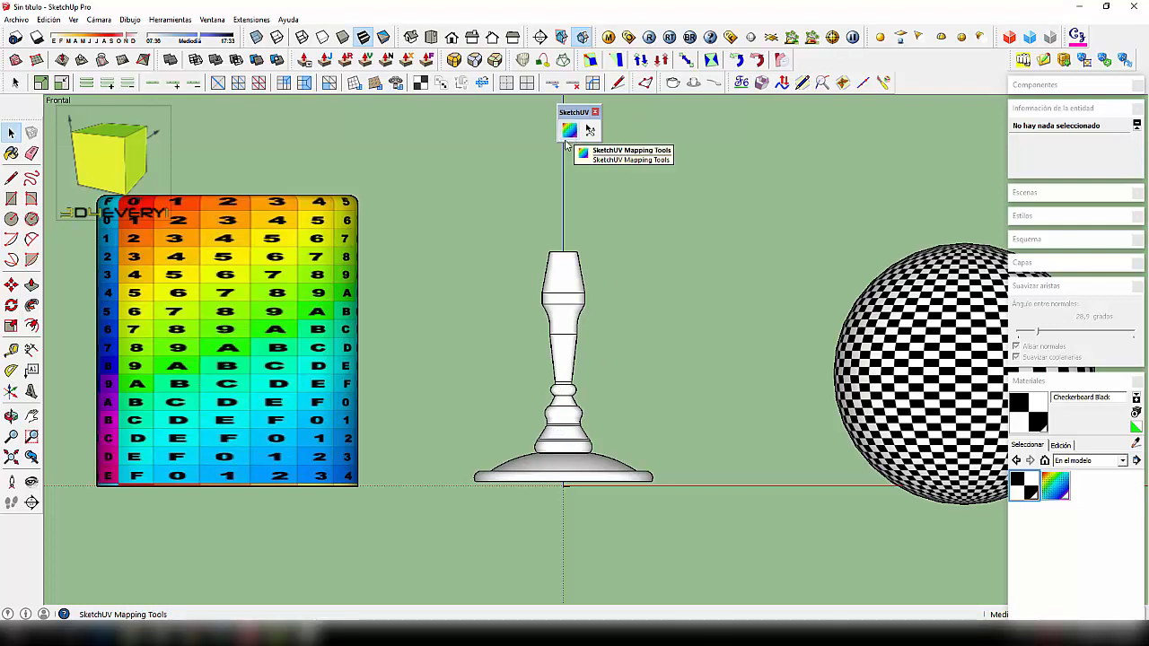
scroll(543, 316, "up", 3)
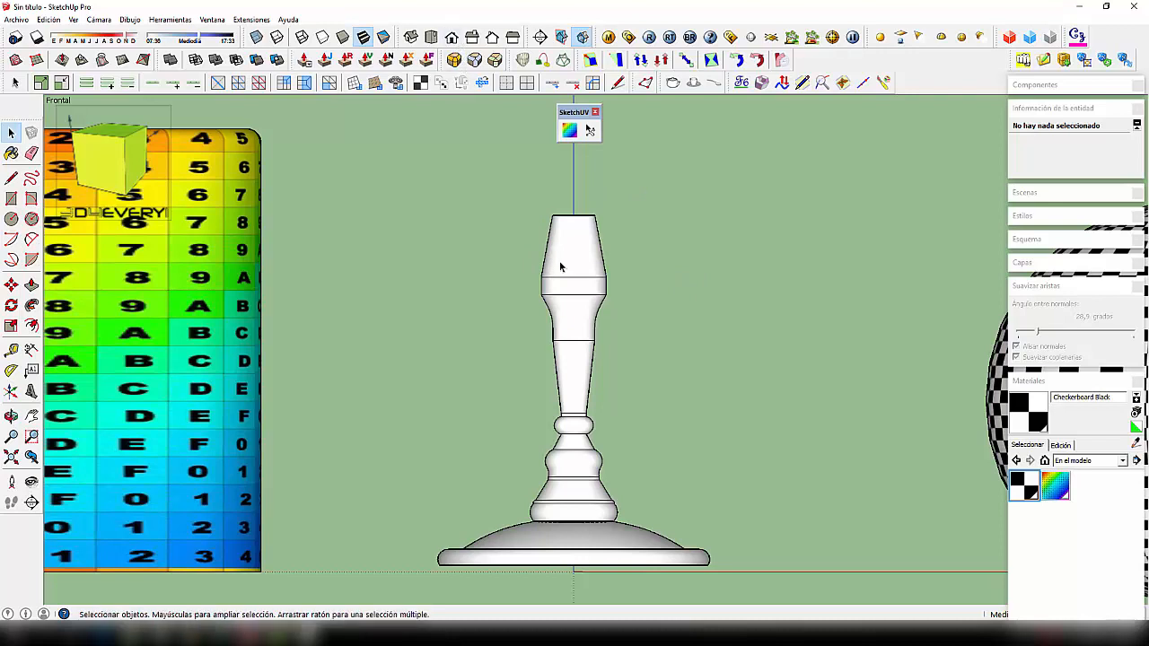
left_click(99, 18)
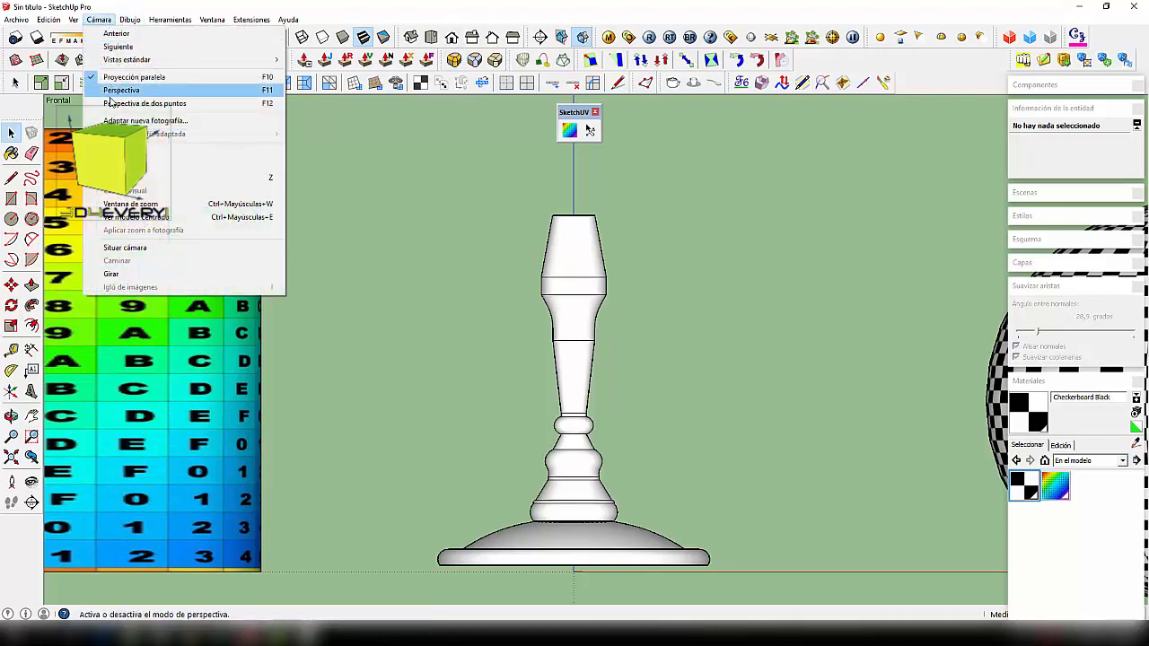
left_click(577, 238)
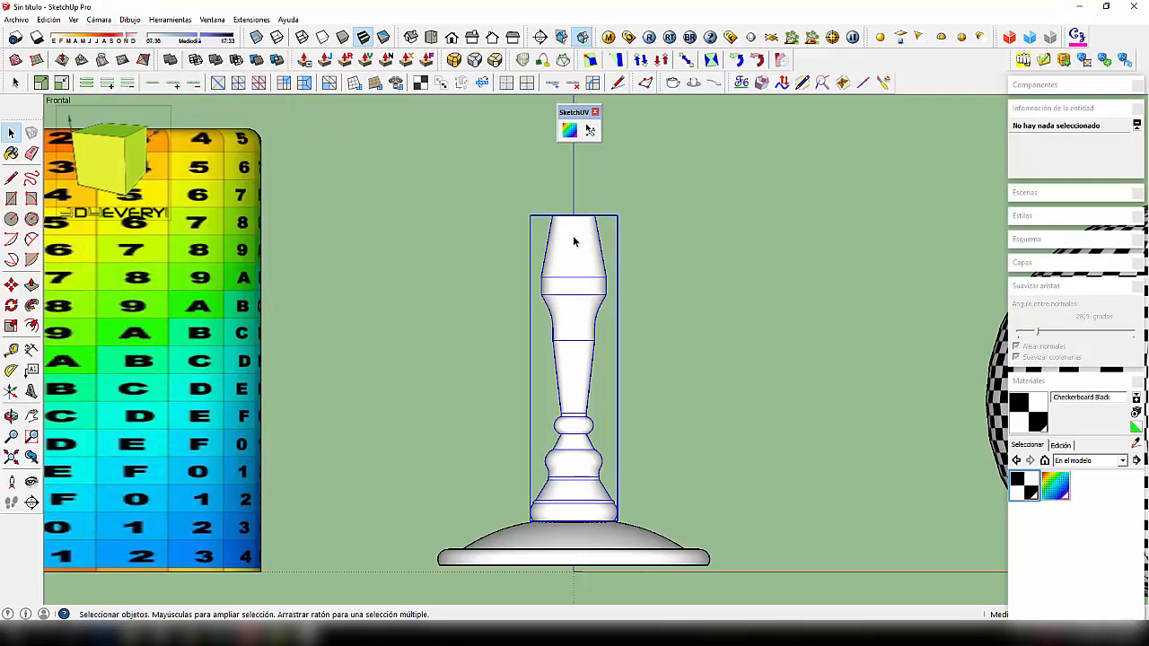
double_click(575, 247)
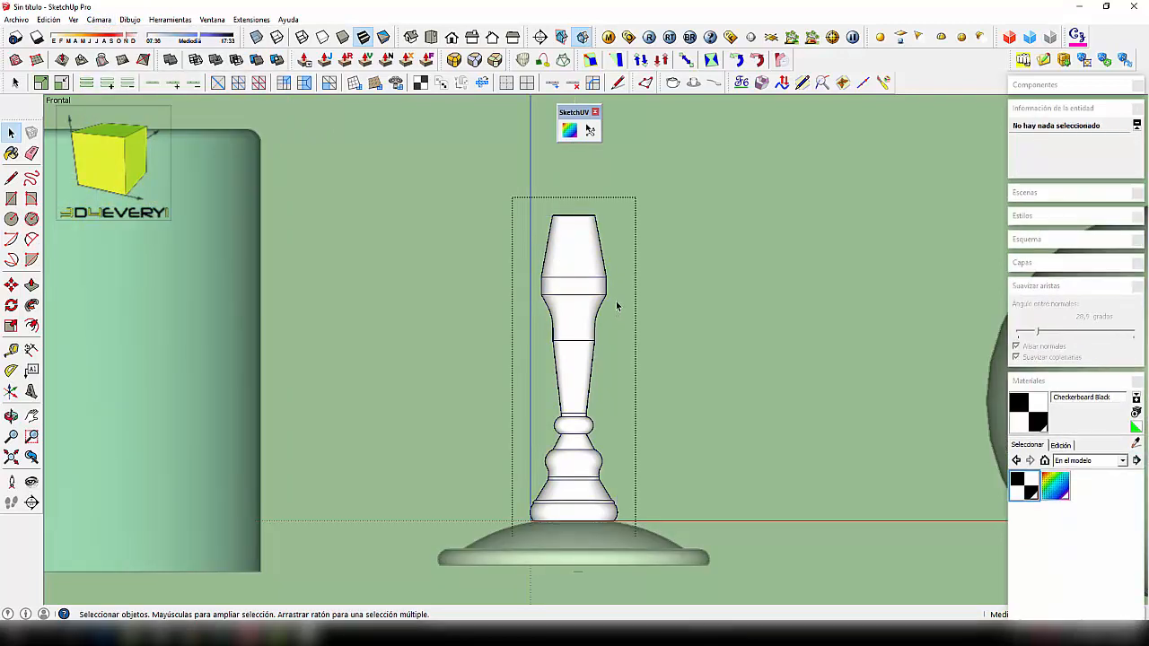
scroll(617, 306, "up", 2)
scroll(616, 304, "down", 2)
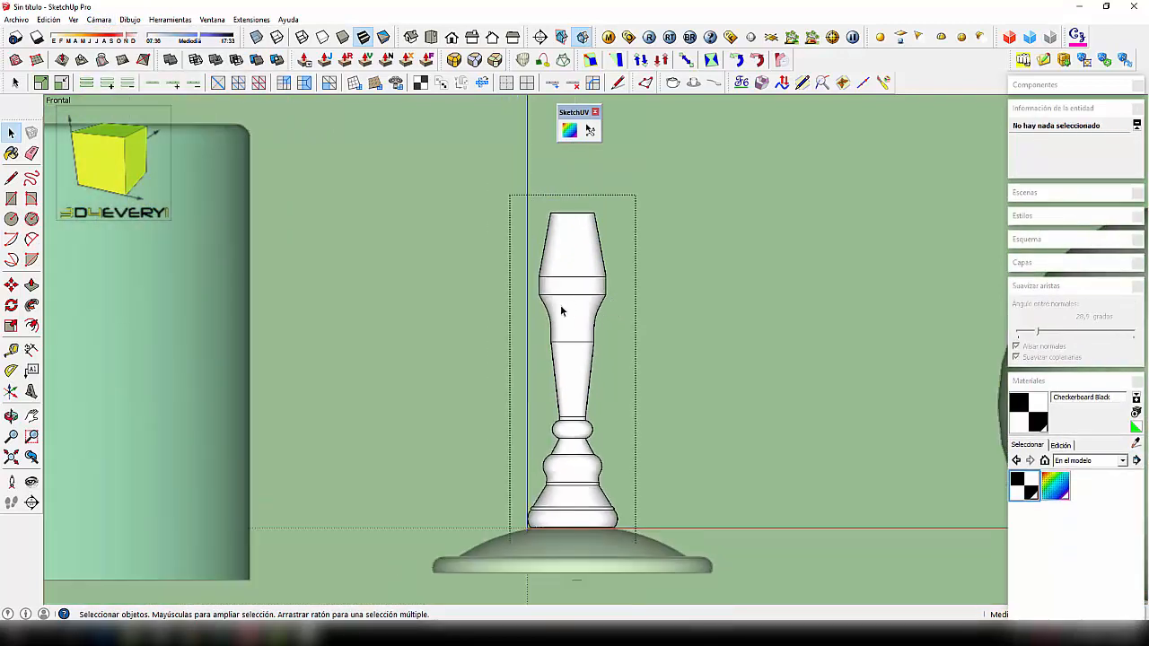
Step: Select the stem's two uppermost sections and apply SketchUV's Cylindrical Map (View) to them
left_click_drag(472, 162, 716, 308)
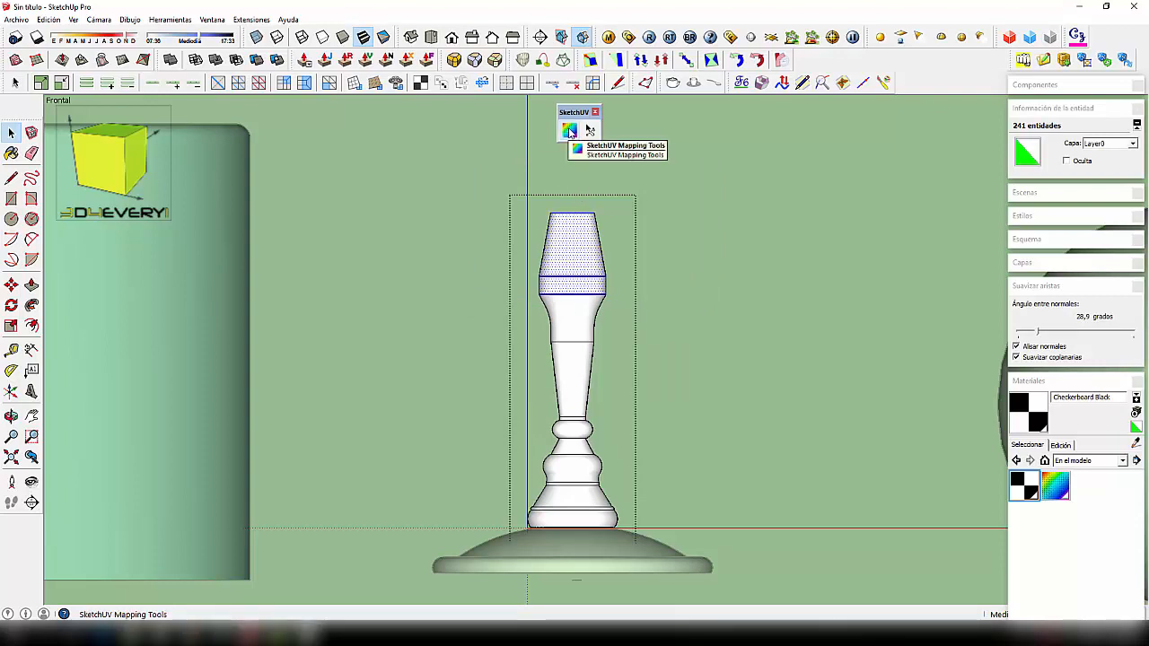
left_click(570, 132)
right_click(571, 252)
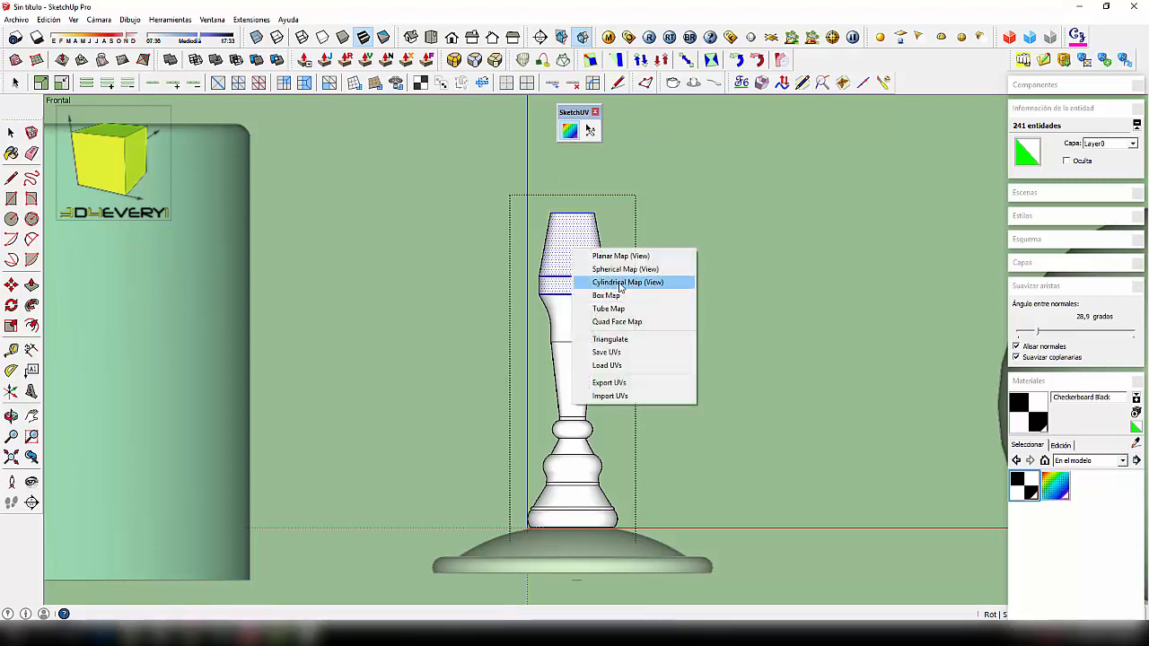
left_click(620, 283)
Step: Nudge the UV map on the stem's upper sections up and down, and shift it sideways by four increments
scroll(574, 281, "up", 5)
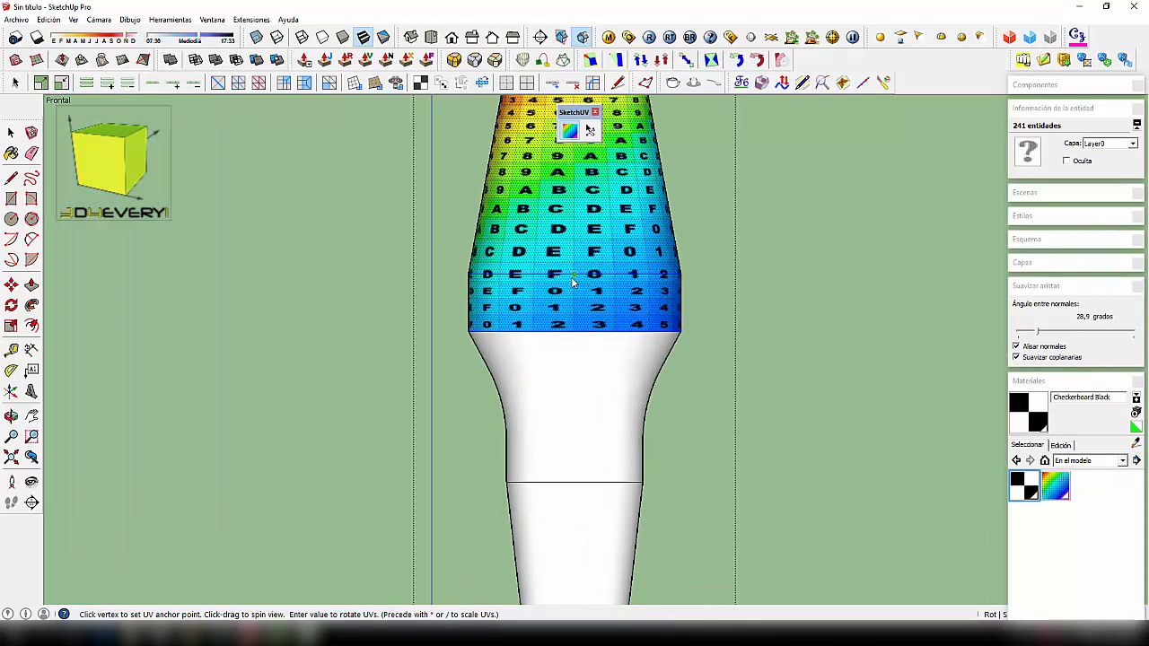
scroll(575, 282, "up", 1)
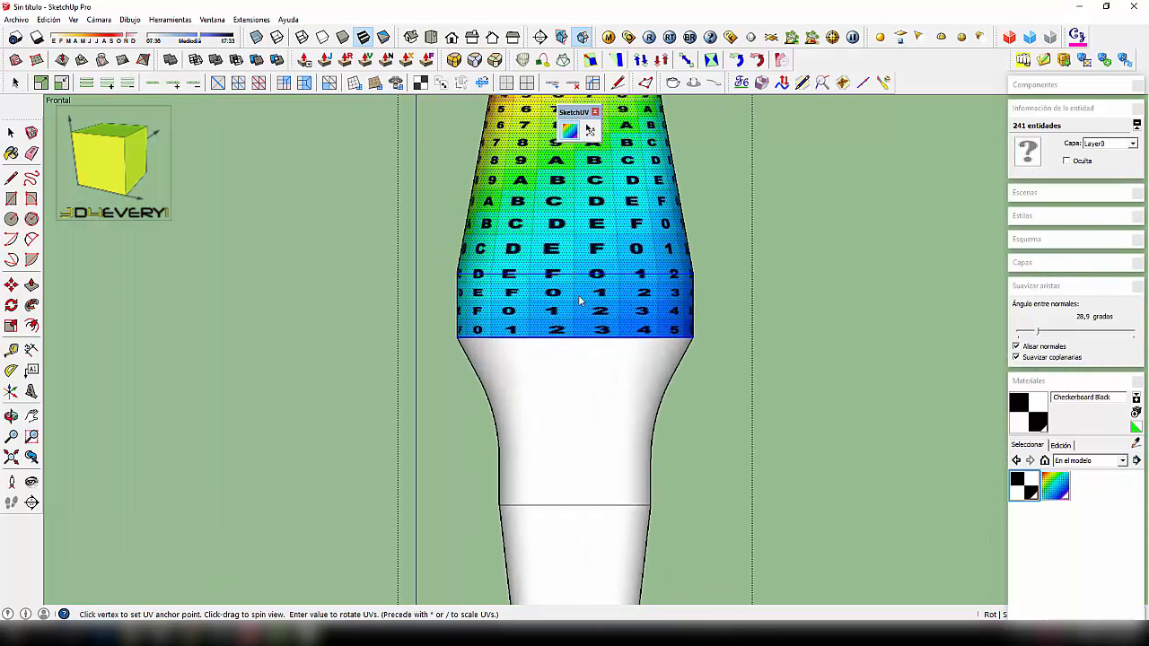
key("Up")
key("Up")
key("Up")
key("Down")
key("Down")
key("Down")
key("Up")
key("Up")
key("Up")
key("Left")
key("Left")
key("Left")
key("Left")
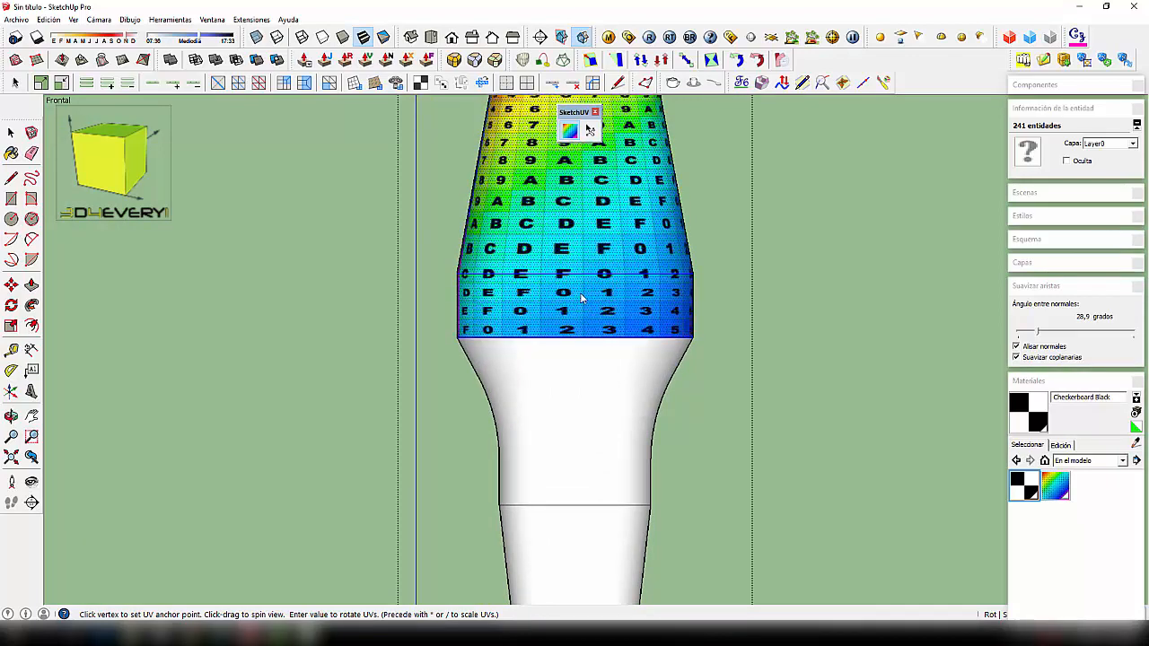
Step: Move the UV map on the upper stem sections upward until the horizontal tile boundary crosses the tapered section
key("Up")
key("Up")
key("Up")
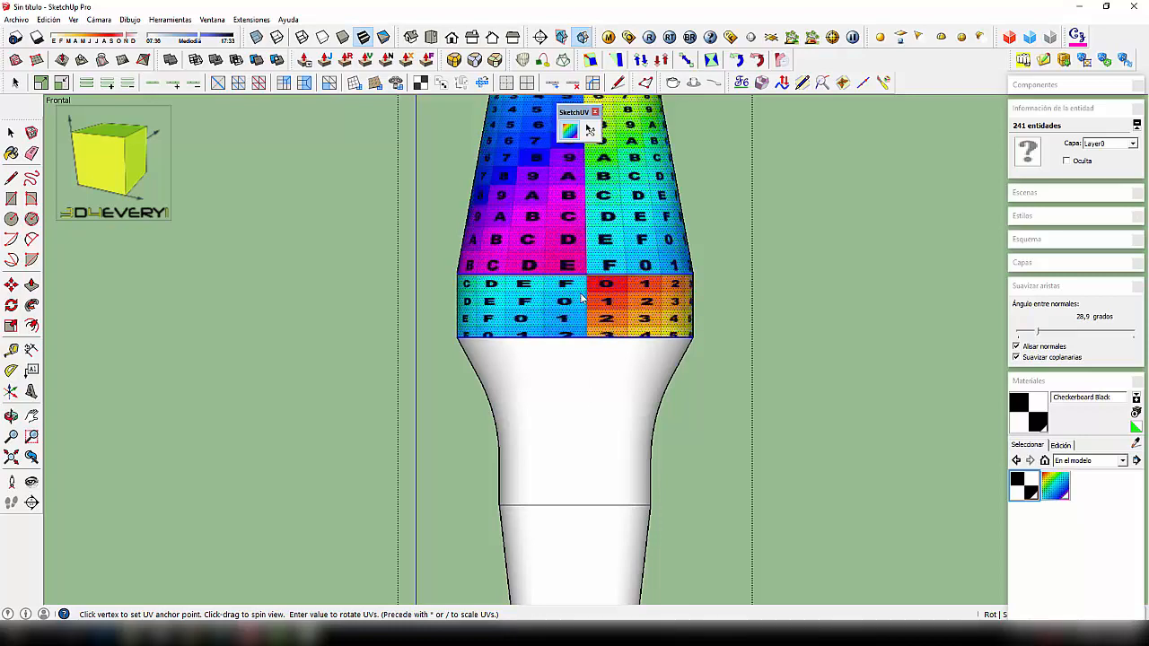
key("Up")
key("Up")
key("Up")
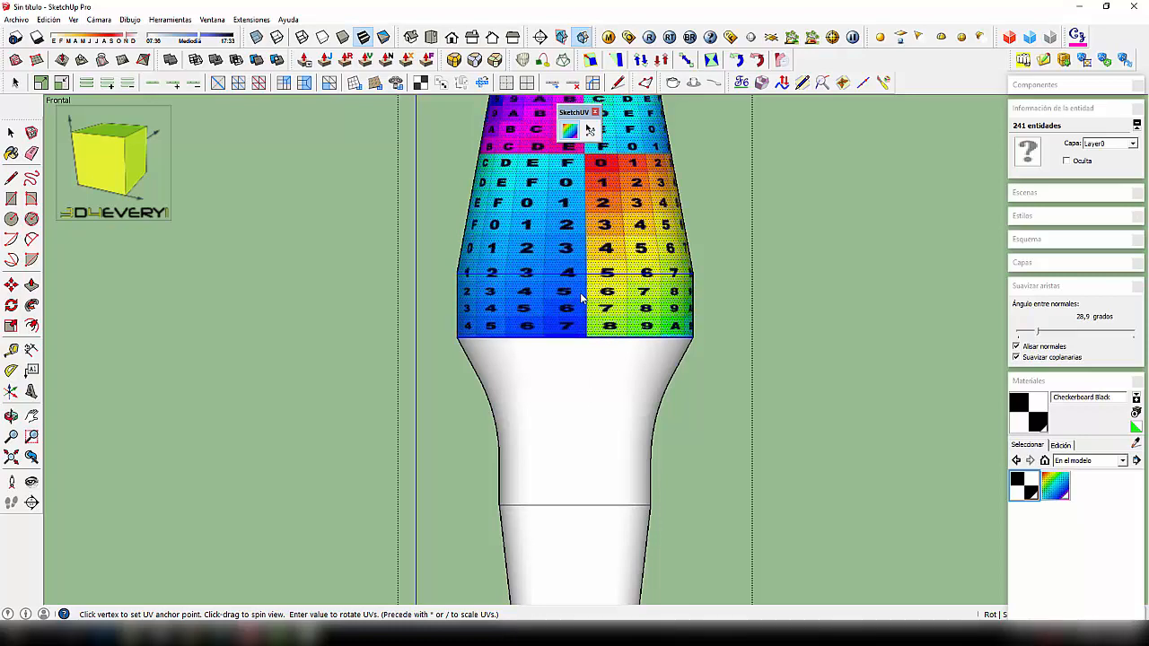
scroll(581, 299, "down", 5)
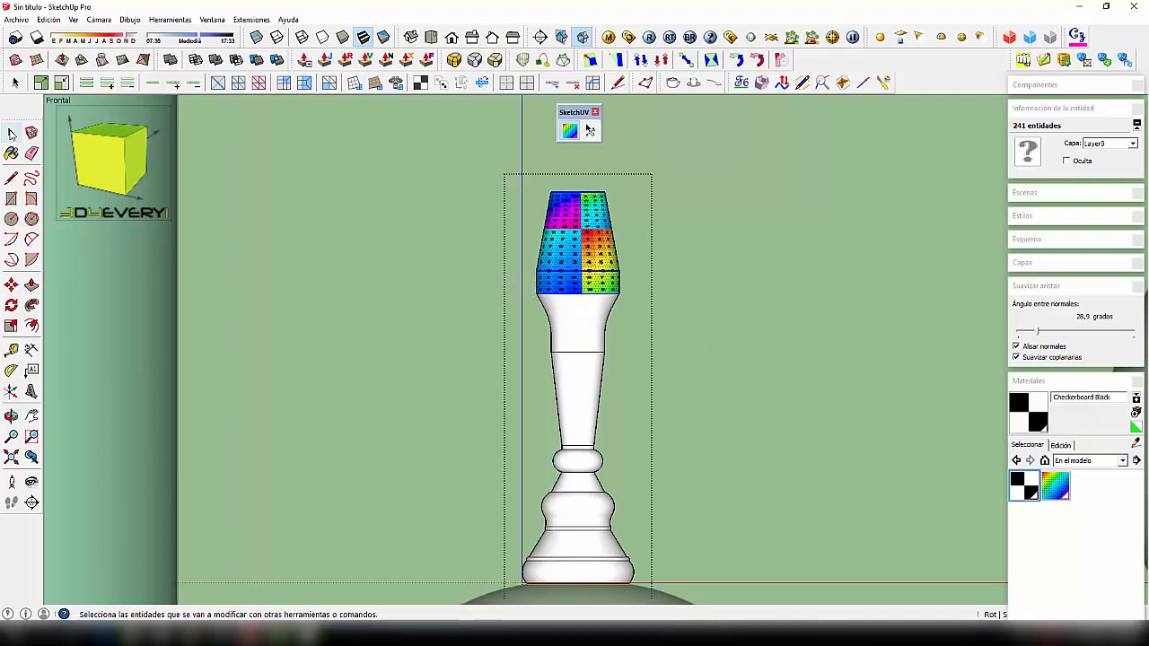
Step: Select the stem's lower sections, followed by the thin ring bands below the rounded bulge and above the foot
left_click(12, 133)
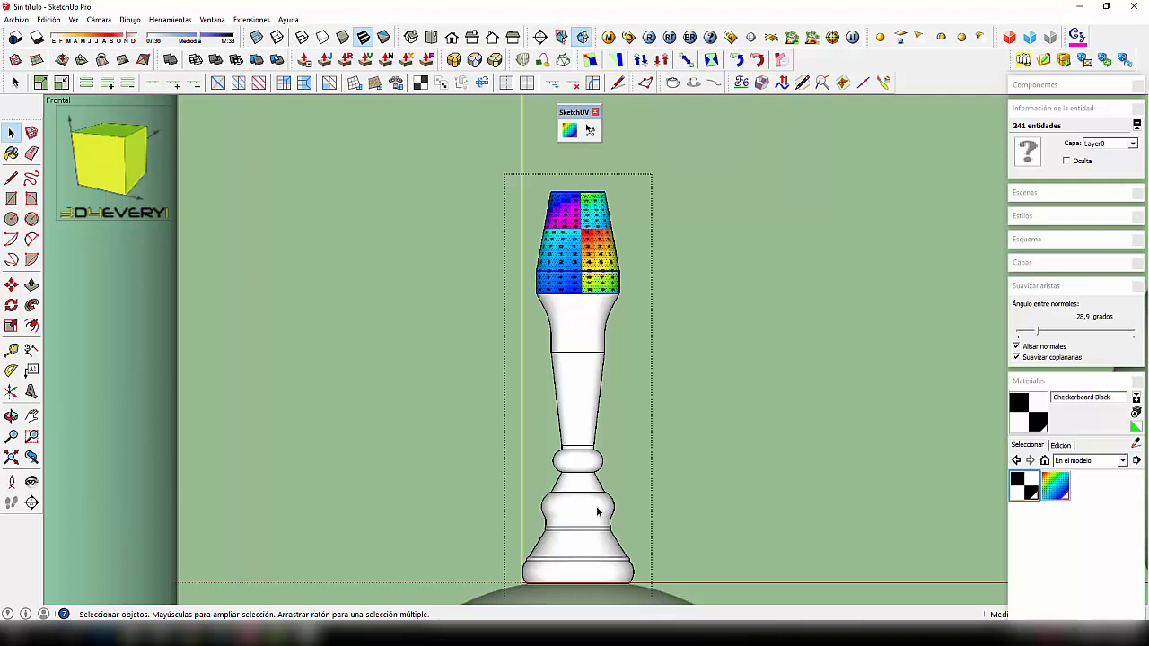
left_click_drag(464, 432, 680, 595)
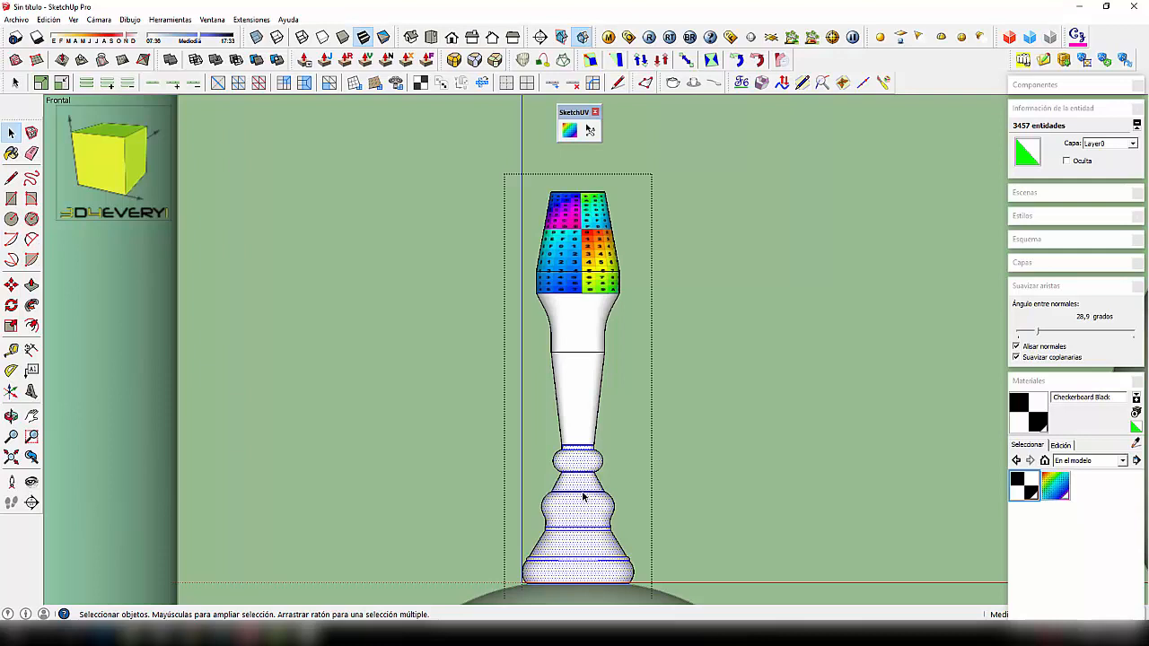
scroll(570, 523, "up", 1)
left_click(681, 545)
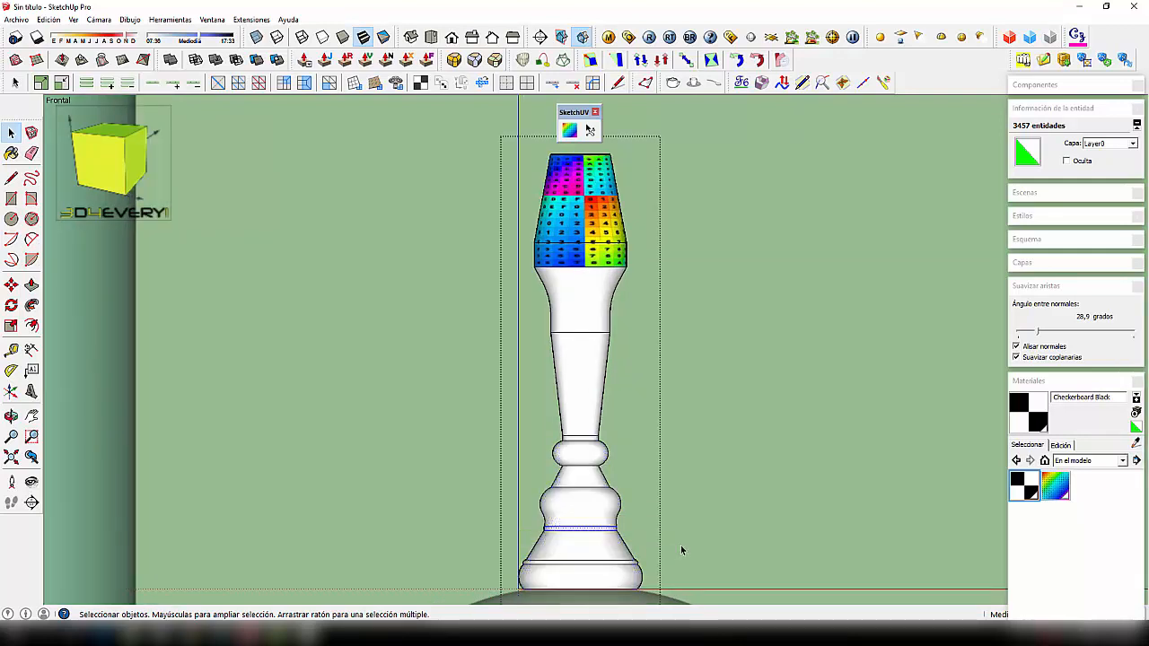
left_click_drag(488, 546, 688, 574)
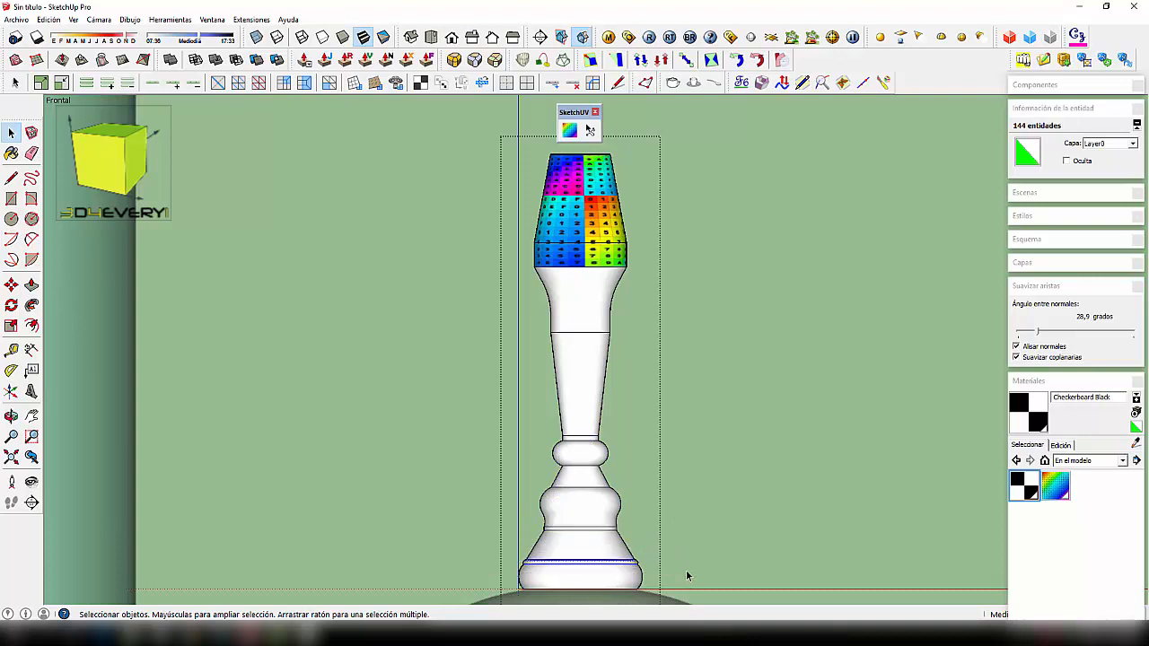
scroll(632, 545, "down", 2)
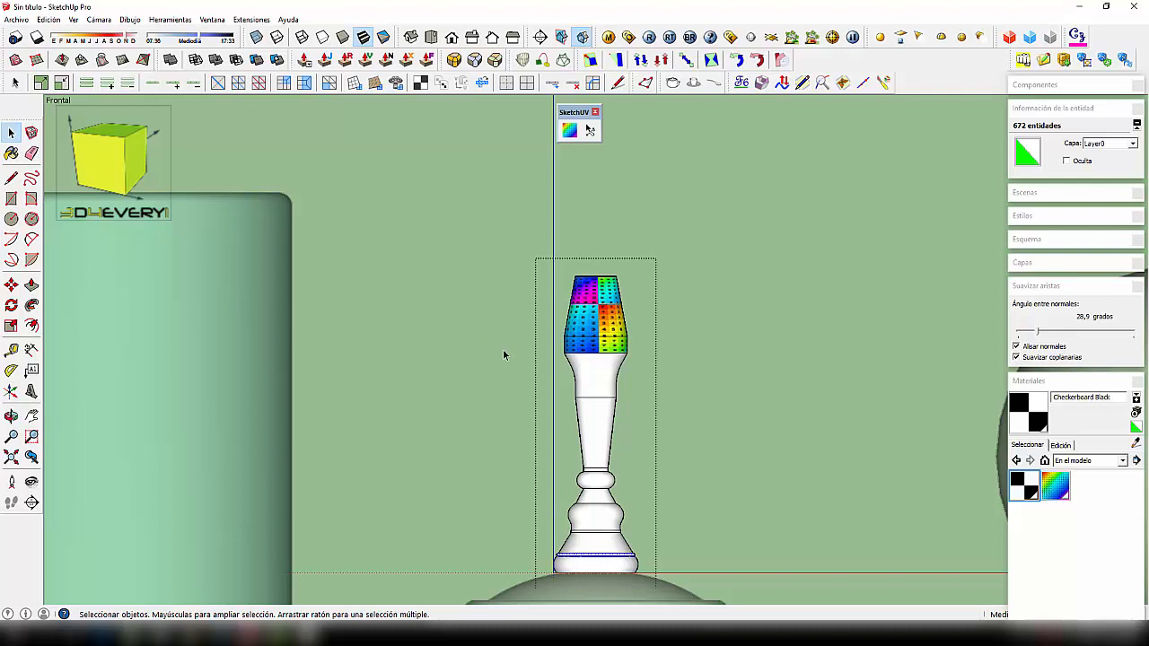
Step: Select all the unmapped sections below the stem's textured top, and leave the group to pick the whole stem
left_click_drag(510, 350, 684, 586)
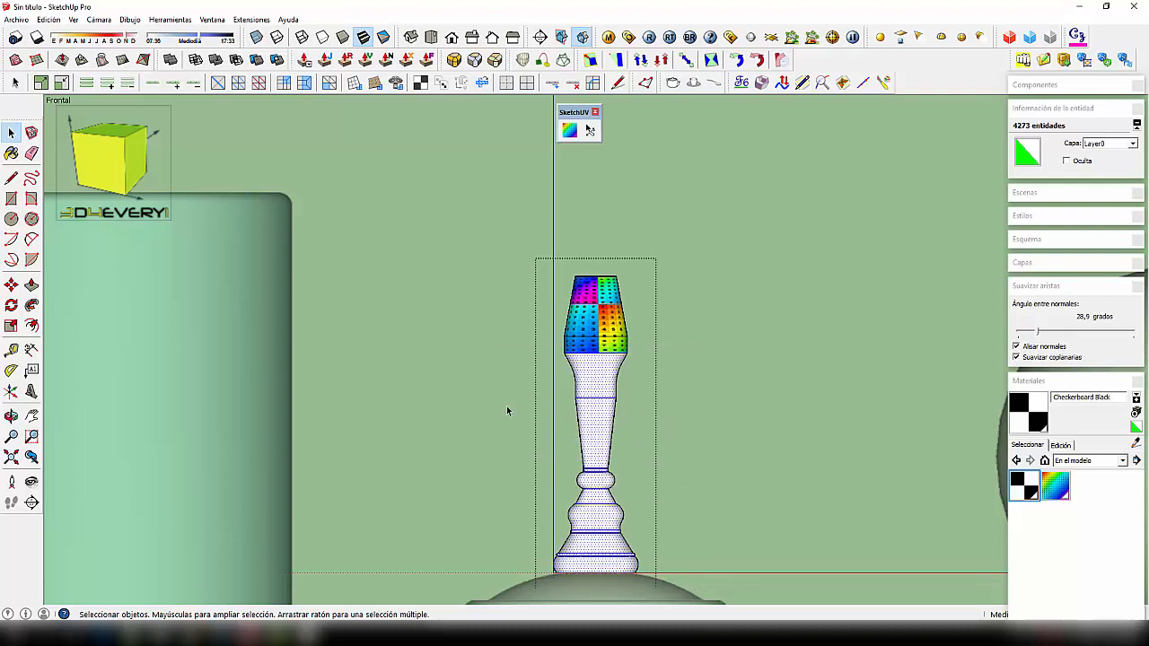
middle_click_drag(592, 449, 579, 430)
scroll(569, 423, "up", 2)
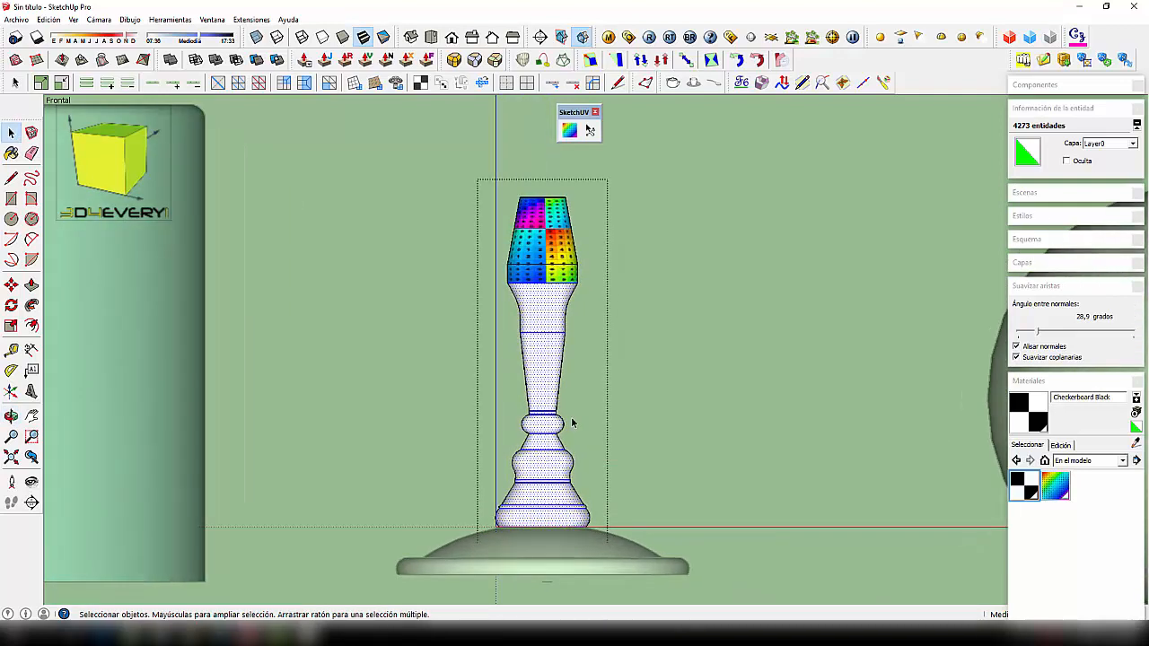
scroll(572, 423, "up", 1)
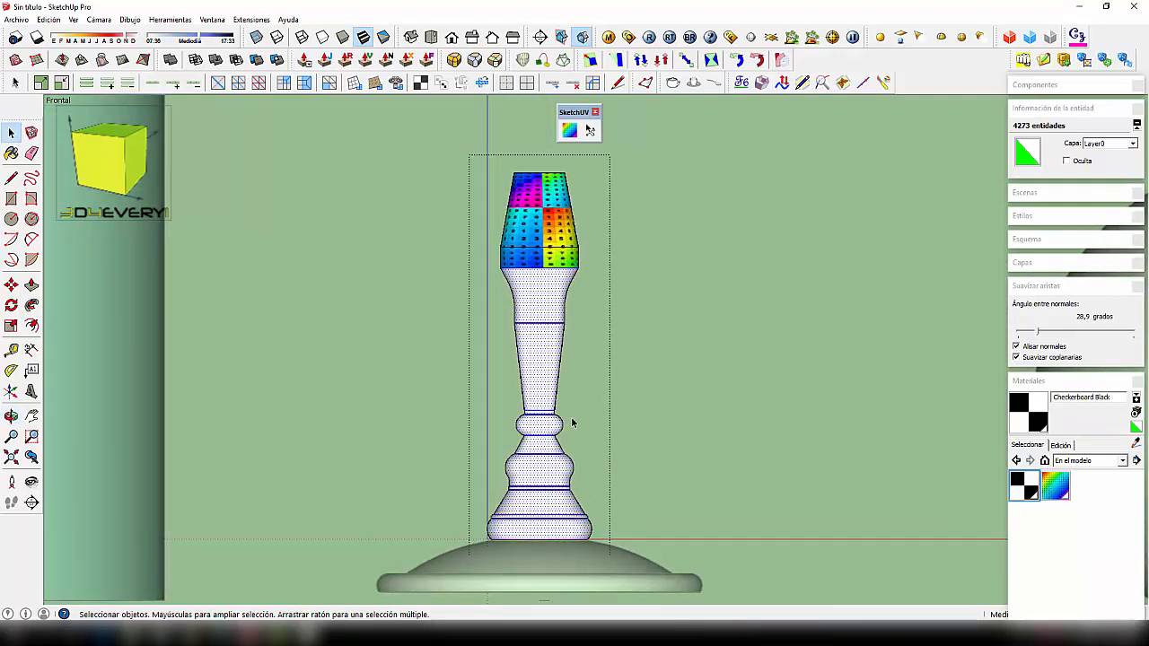
left_click(701, 395)
left_click(552, 363)
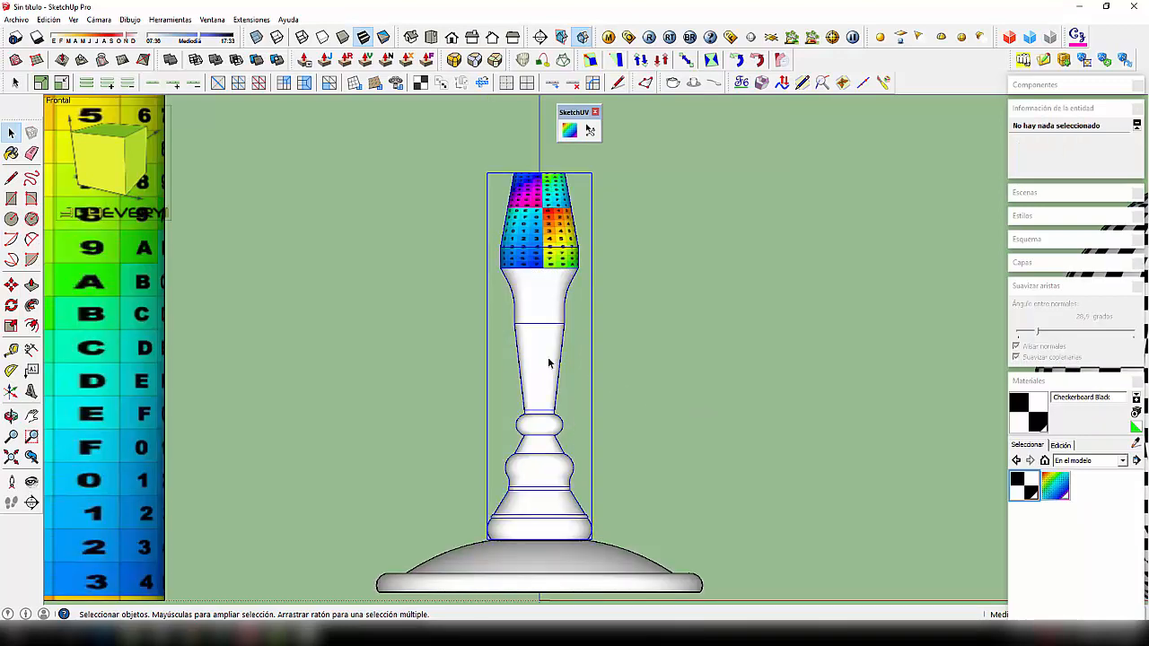
Step: Inside the stem's group, select the ring edge between the flared neck and the long taper and soften it with smooth normals and soften coplanar
scroll(531, 346, "up", 3)
double_click(546, 359)
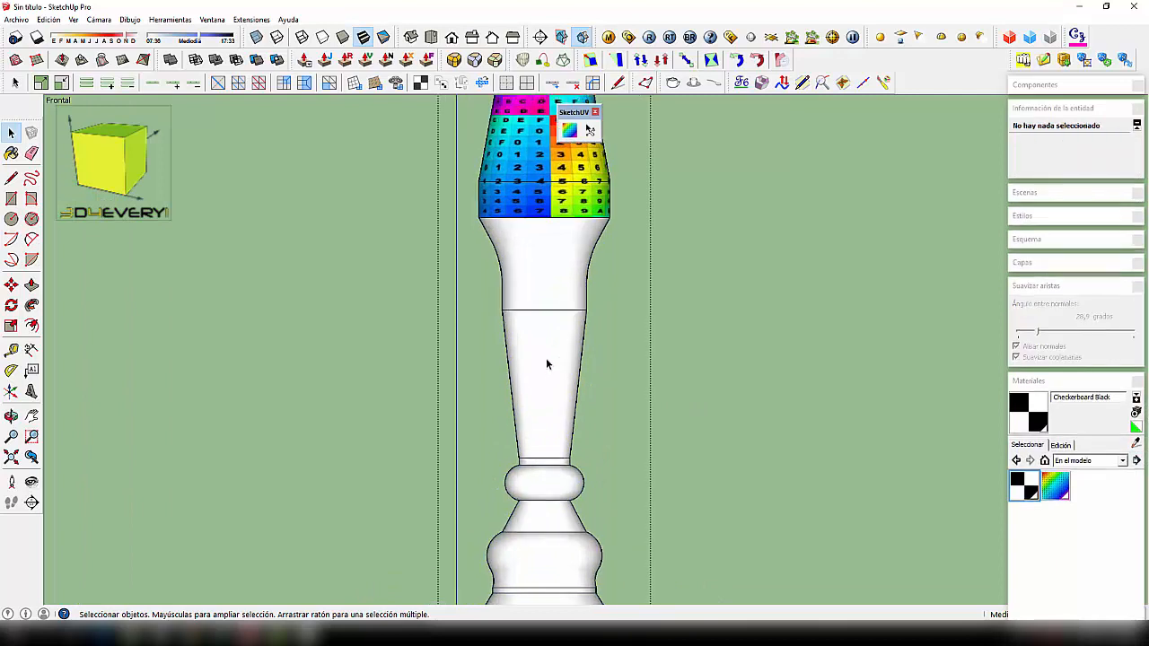
scroll(545, 358, "up", 2)
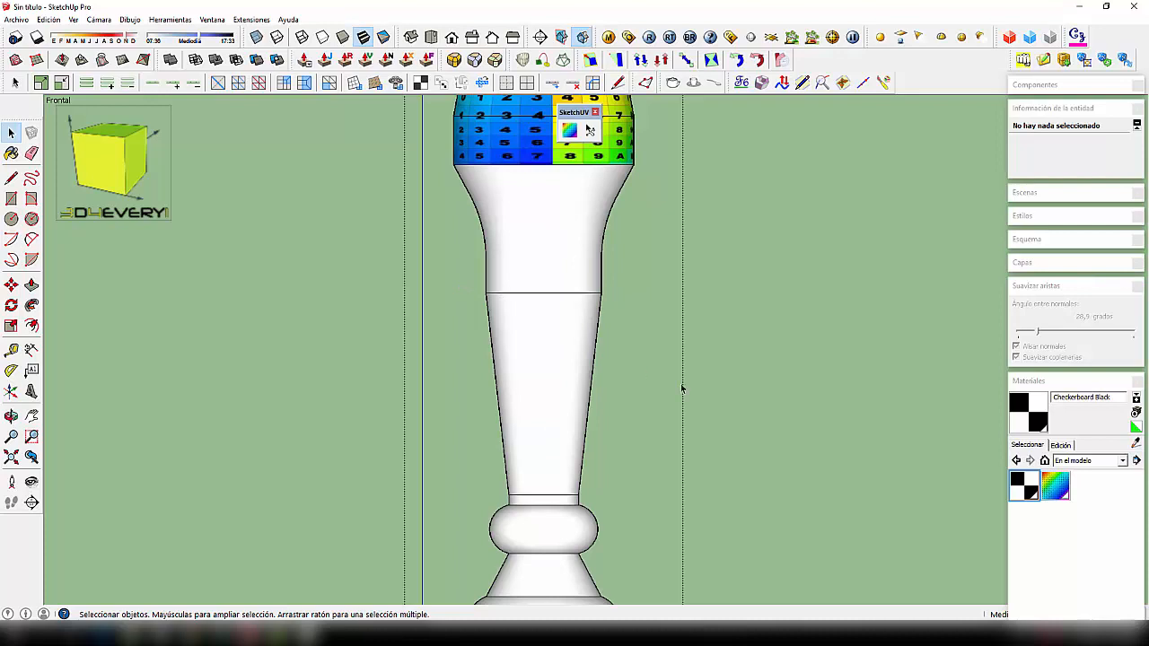
left_click_drag(418, 267, 603, 320)
left_click(1016, 360)
left_click(1016, 370)
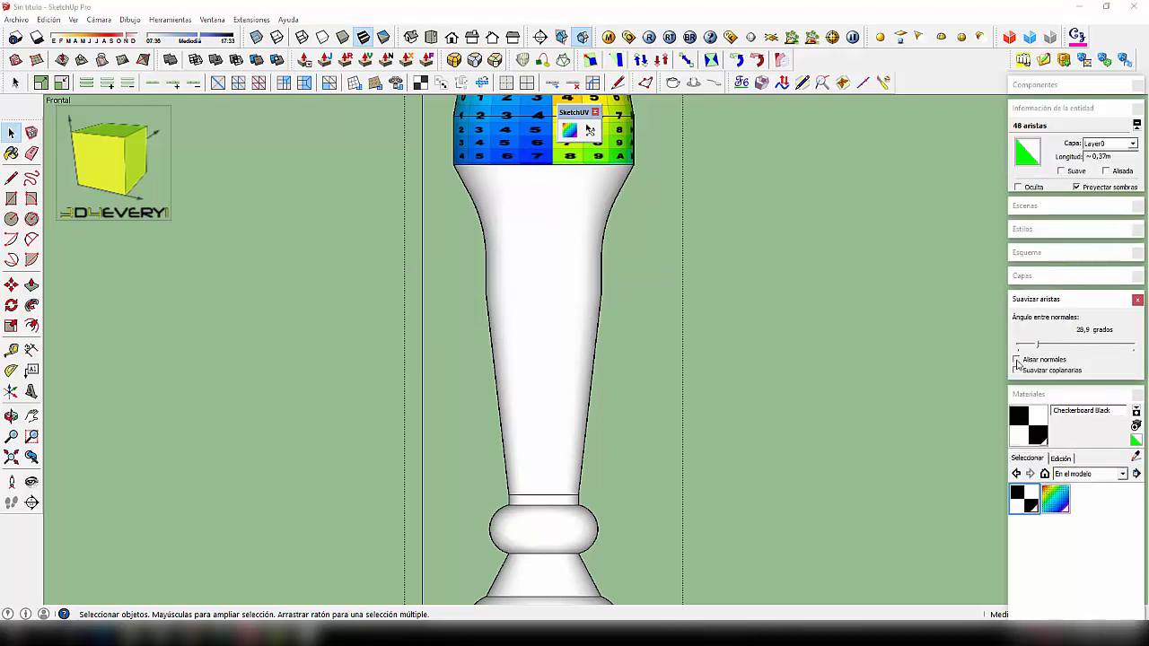
left_click(1016, 360)
left_click(1016, 369)
left_click(611, 323)
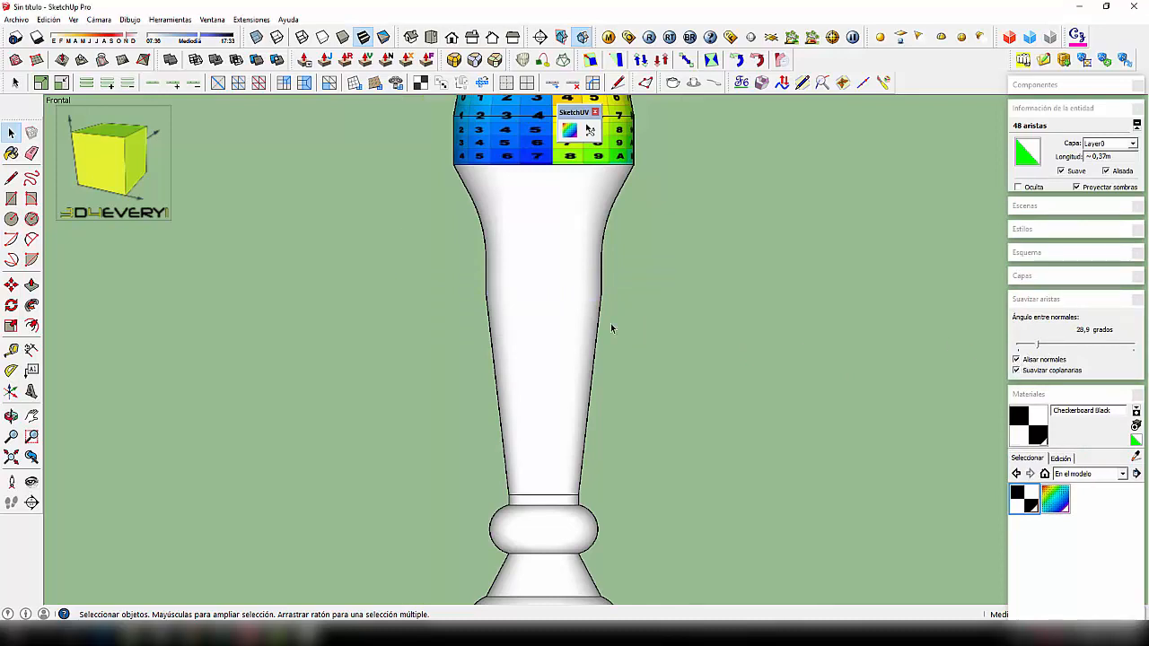
Step: Reopen the stem's group to check the merged neck and taper as one surface, and close the group
left_click(546, 347)
double_click(553, 318)
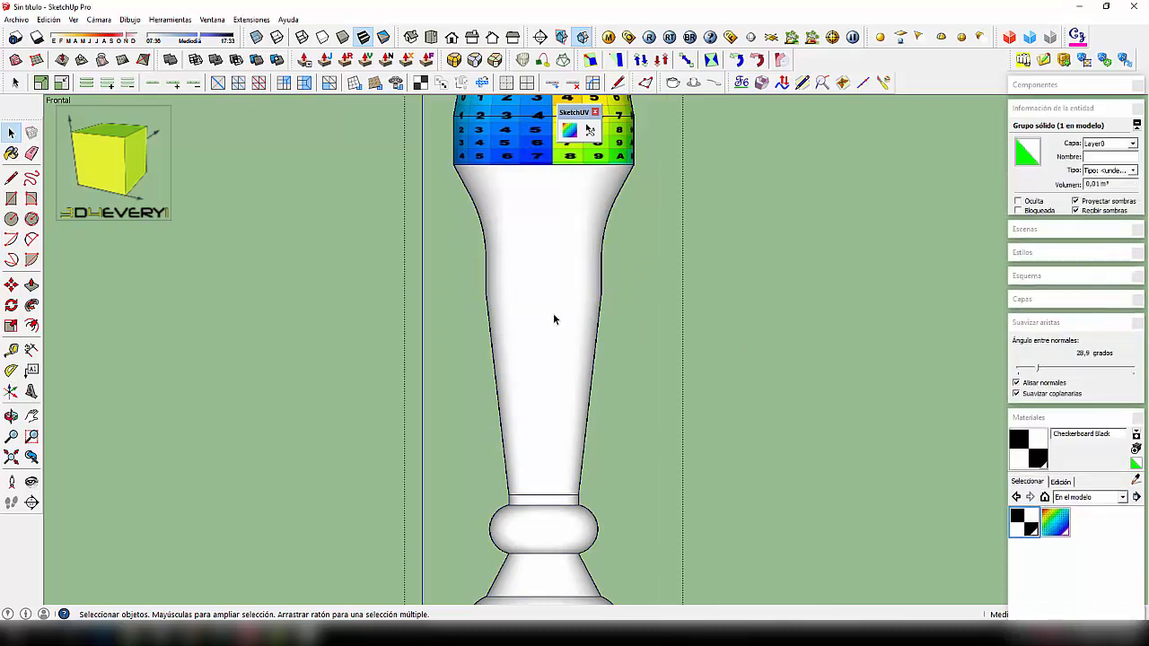
left_click(549, 334)
scroll(549, 329, "down", 2)
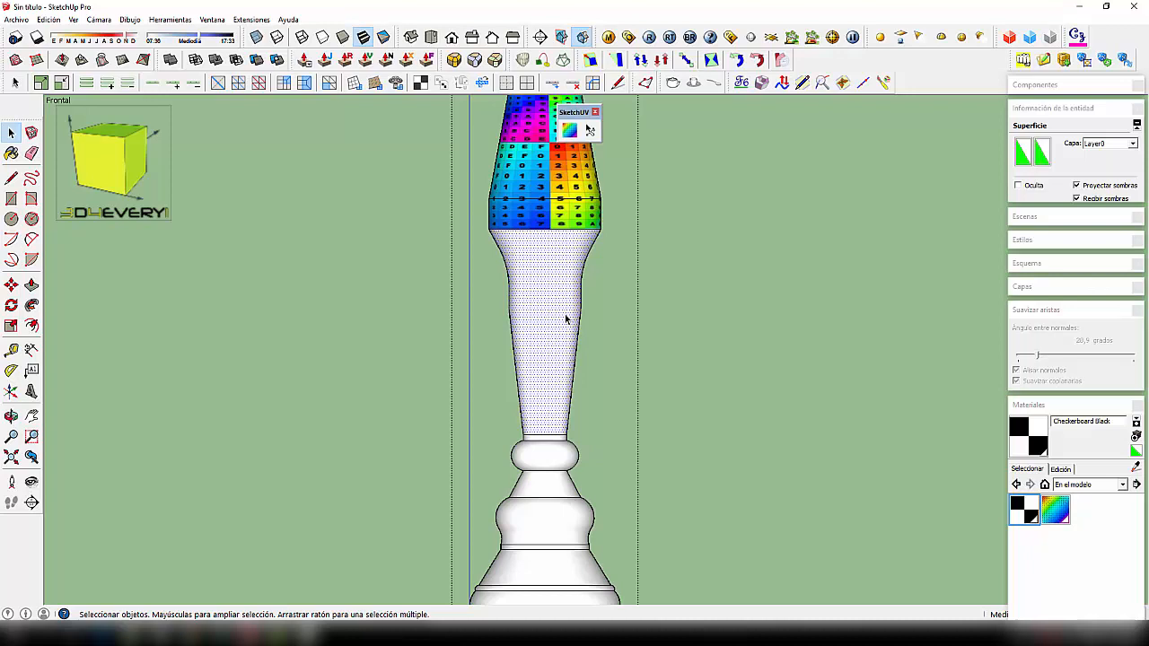
scroll(566, 319, "down", 3)
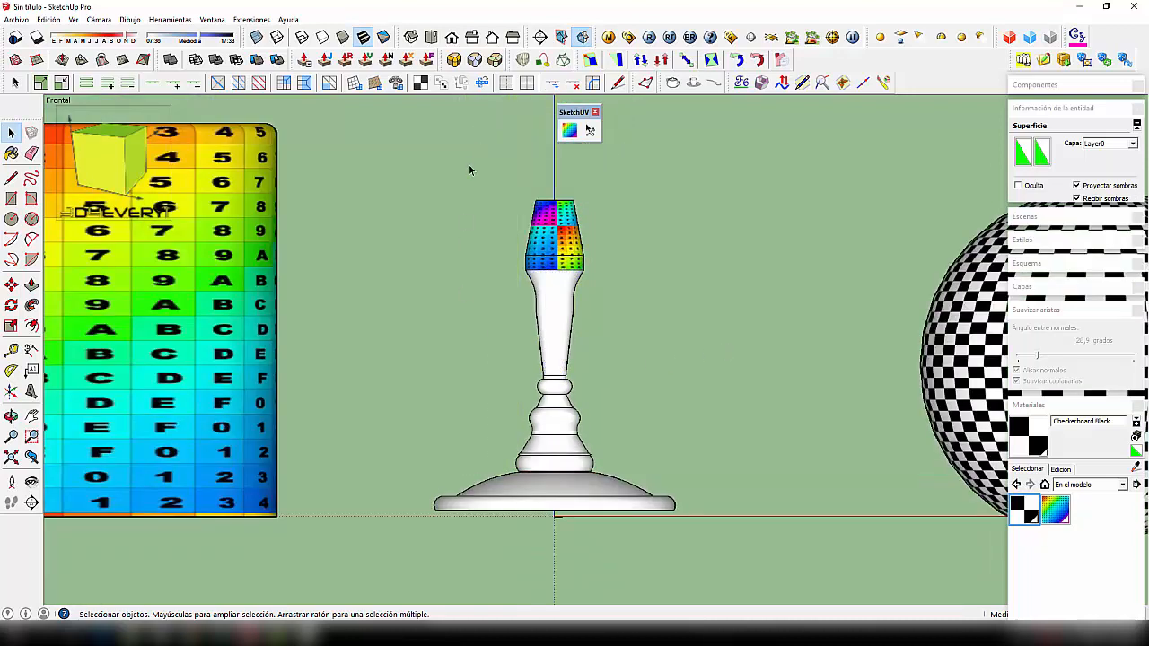
Step: Select all geometry inside the stem's group and apply SketchUV's Cylindrical Map (View) to it from the front view
left_click_drag(467, 168, 662, 490)
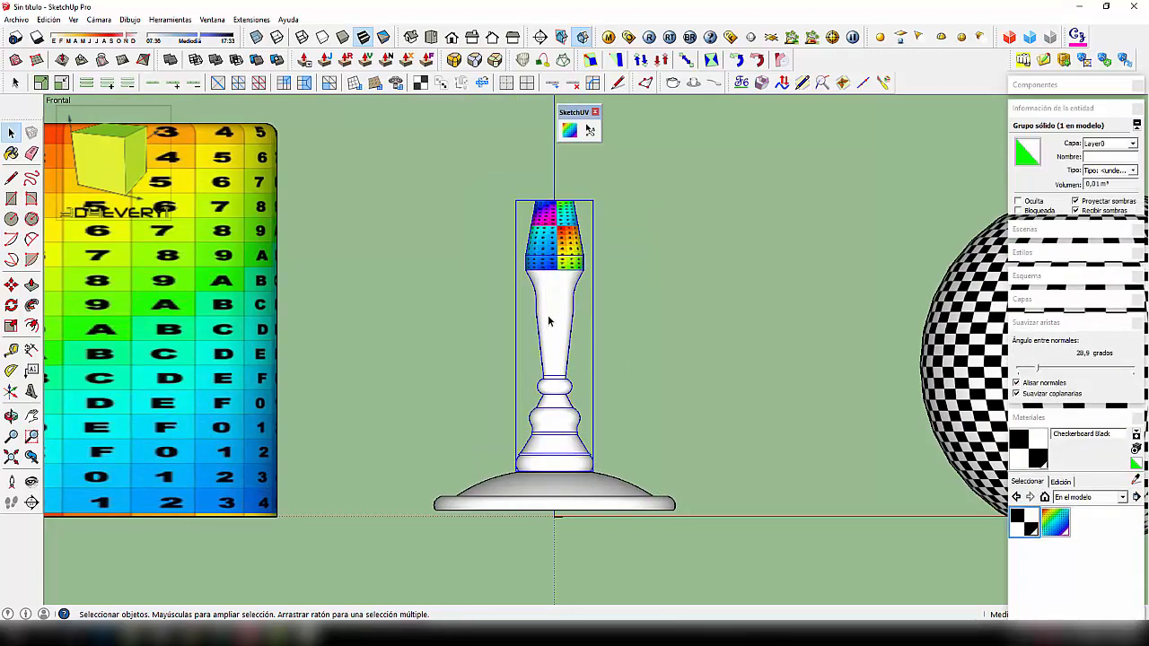
triple_click(551, 316)
left_click_drag(480, 173, 658, 514)
scroll(613, 439, "up", 2)
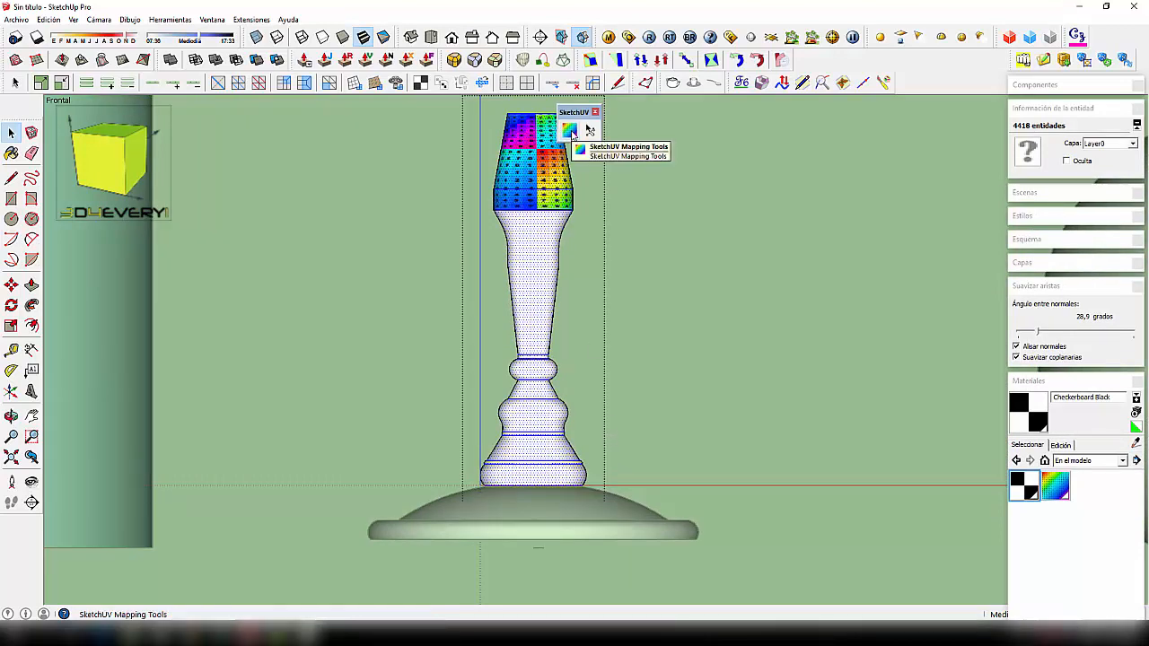
left_click(570, 130)
right_click(534, 253)
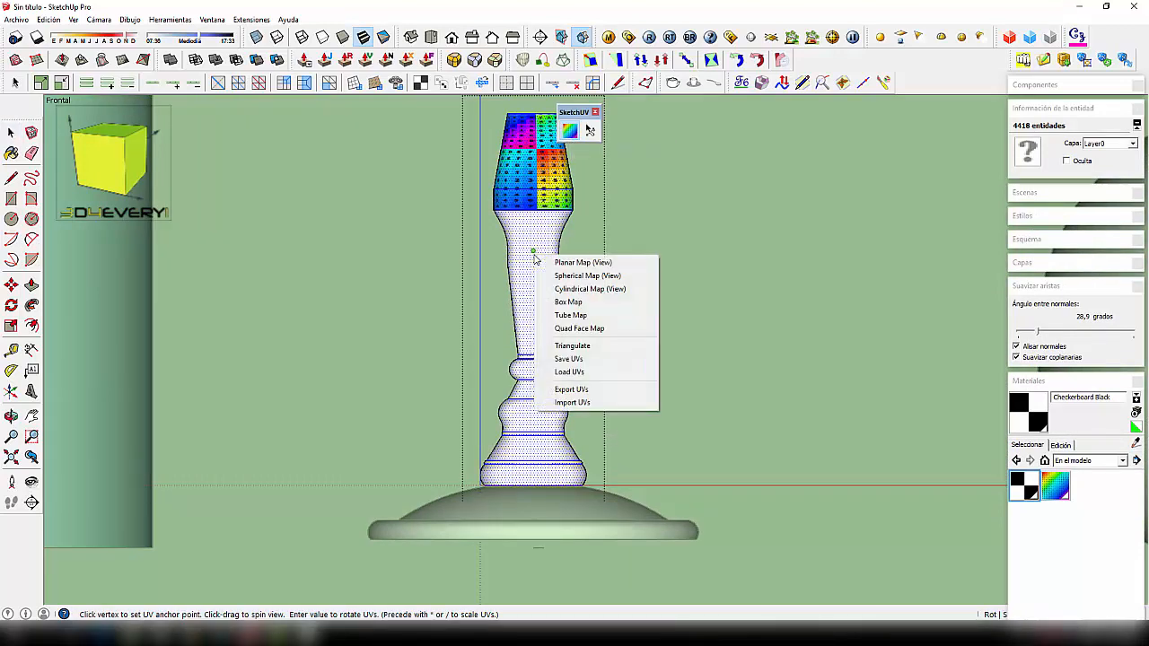
left_click(572, 290)
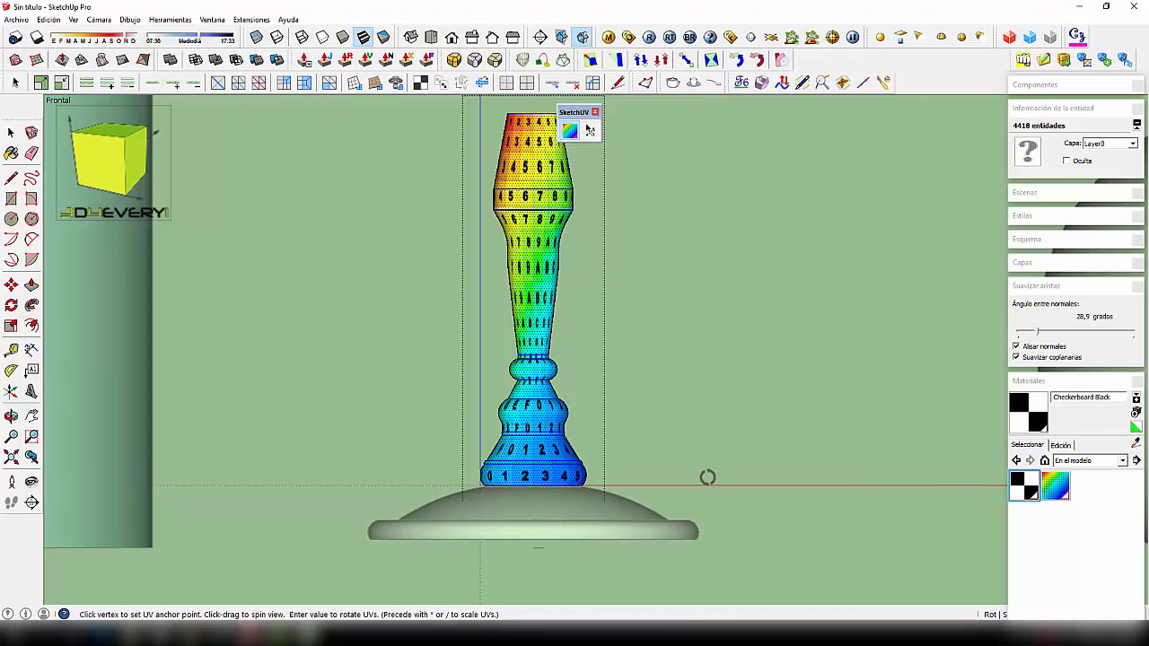
key("space")
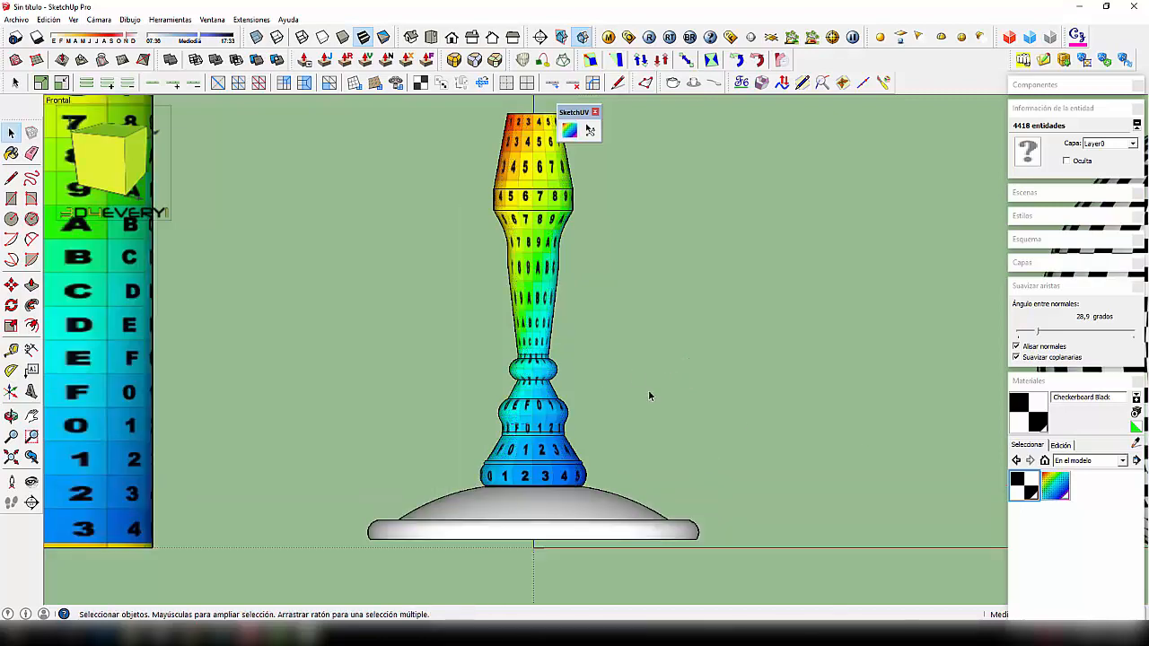
Step: Examine the cylindrical mapping along the whole stem, close up and from several angles
scroll(634, 372, "down", 2)
middle_click_drag(634, 377, 526, 492)
scroll(557, 485, "up", 3)
scroll(562, 470, "down", 3)
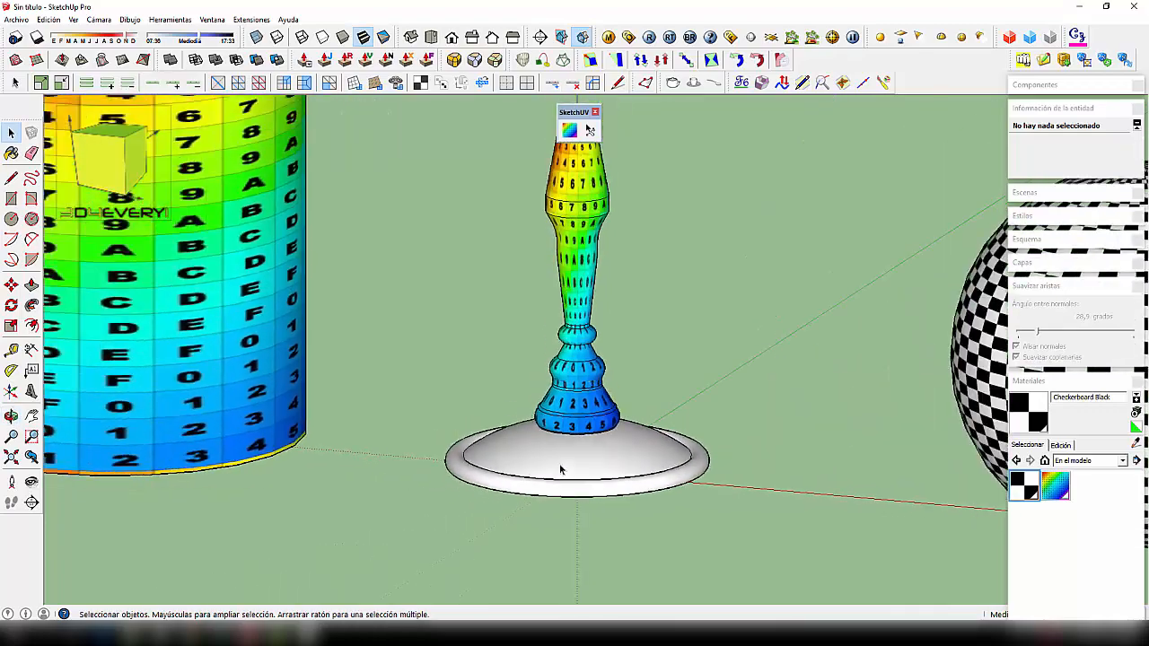
scroll(611, 392, "down", 2)
middle_click_drag(611, 392, 766, 450)
scroll(636, 443, "up", 3)
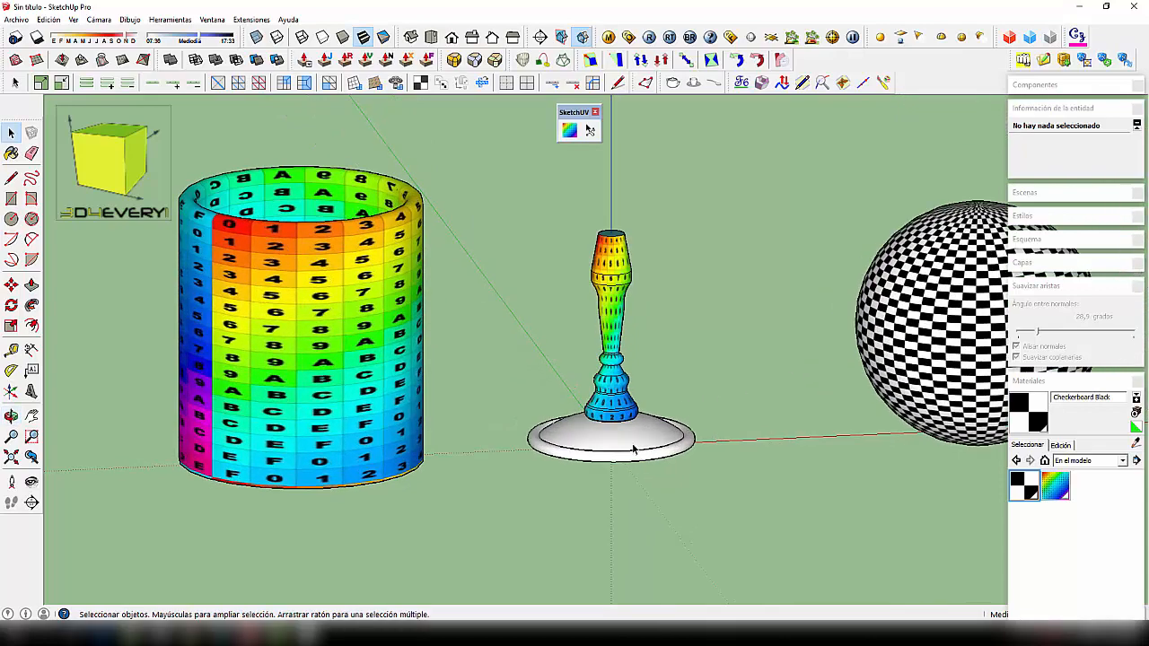
middle_click_drag(635, 443, 601, 424)
scroll(601, 424, "down", 3)
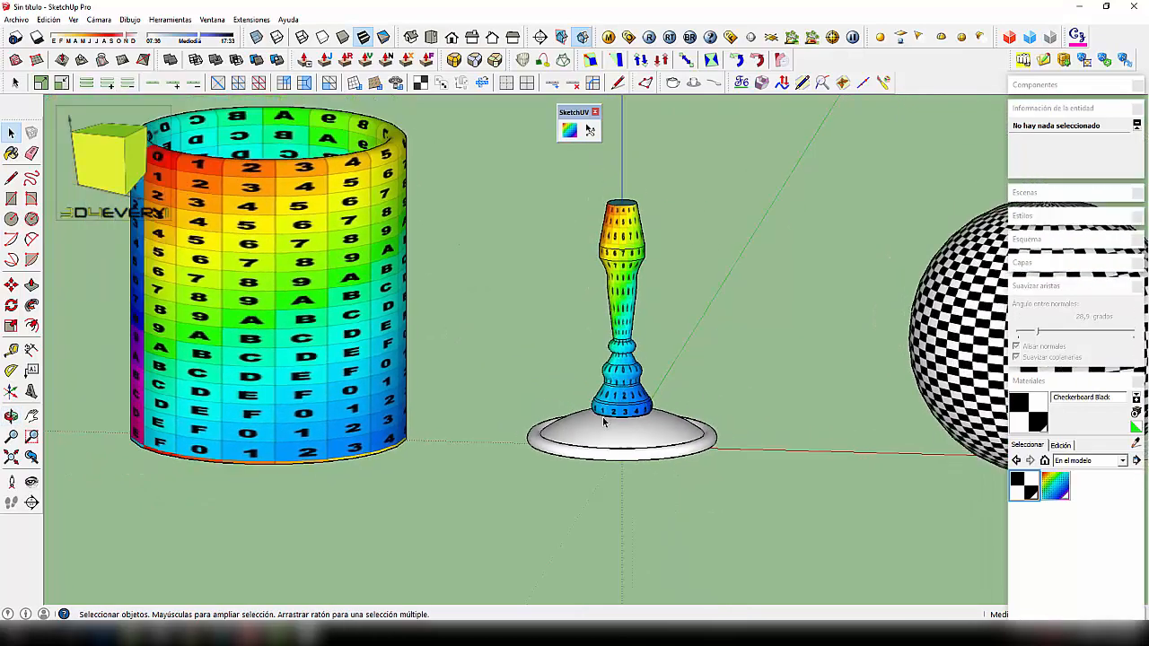
scroll(628, 269, "up", 5)
scroll(606, 250, "up", 4)
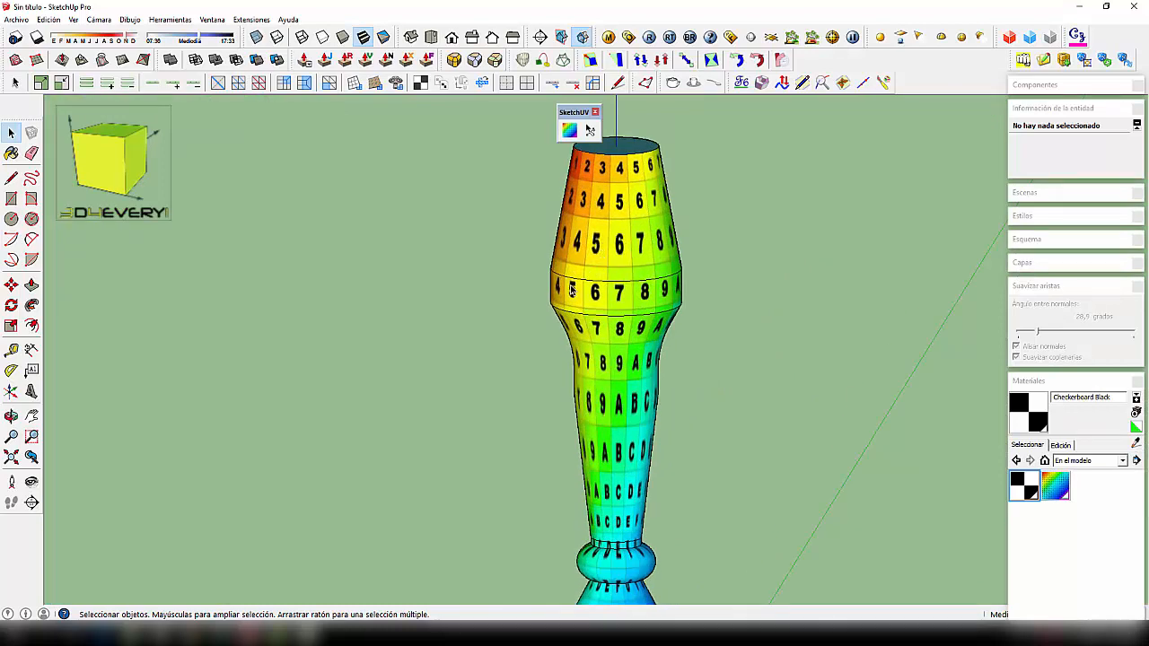
scroll(572, 287, "down", 3)
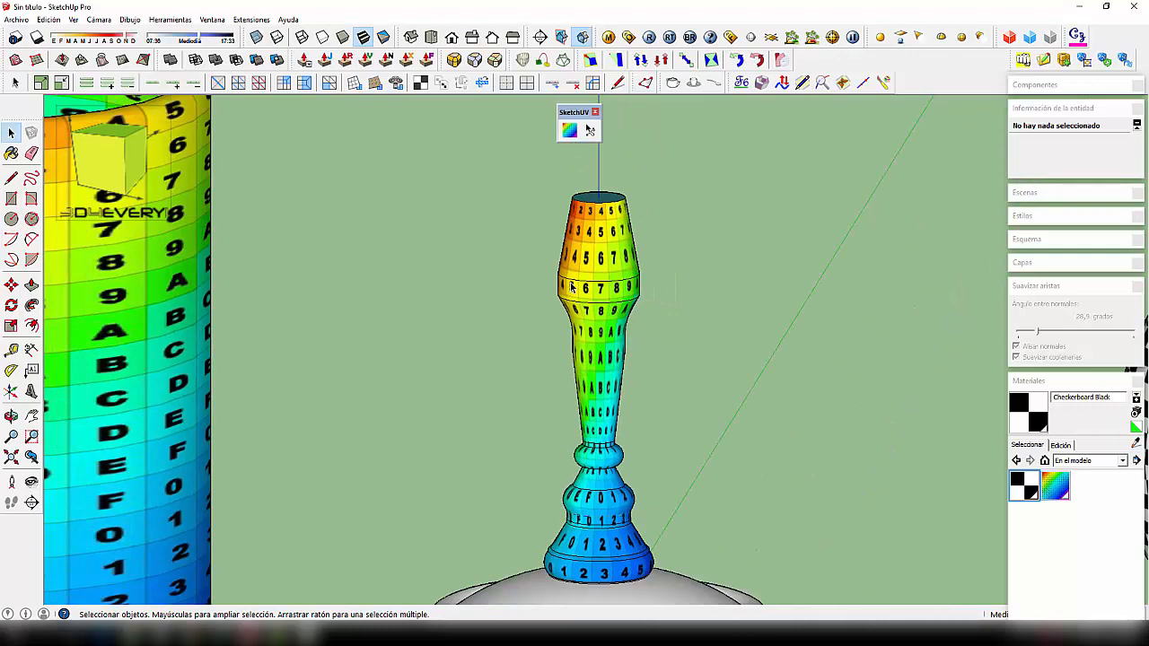
scroll(572, 287, "down", 2)
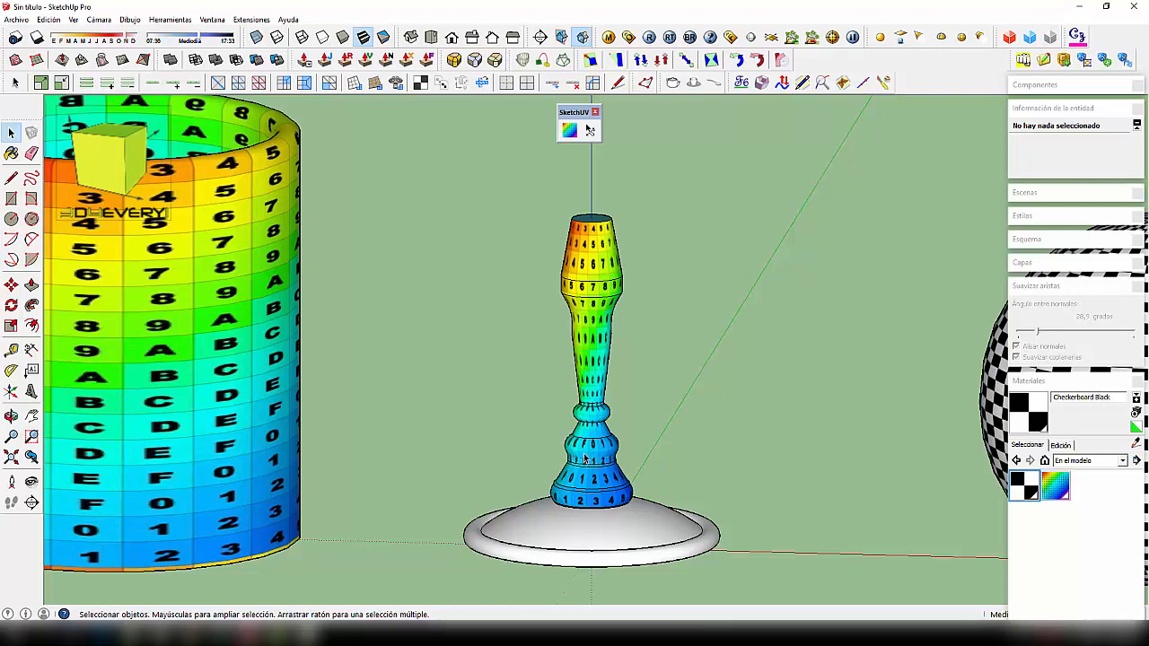
scroll(590, 447, "up", 2)
scroll(569, 422, "down", 2)
Step: Select all geometry inside the stem's group and replace its texture with the default material
double_click(585, 341)
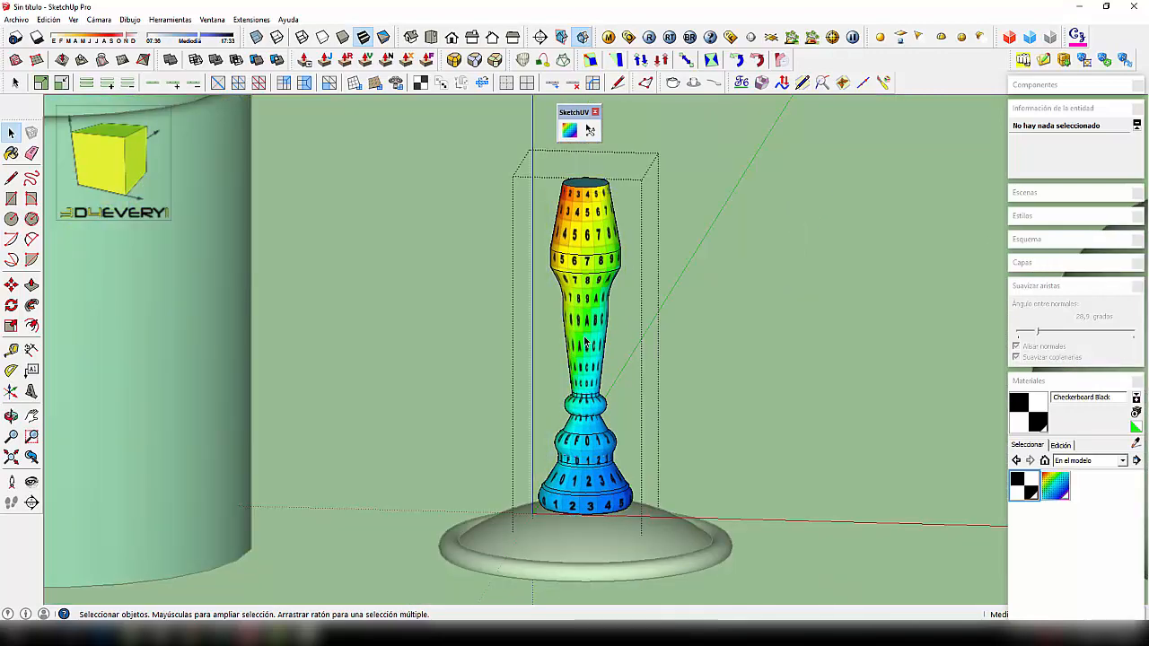
left_click_drag(506, 157, 741, 549)
left_click(1028, 151)
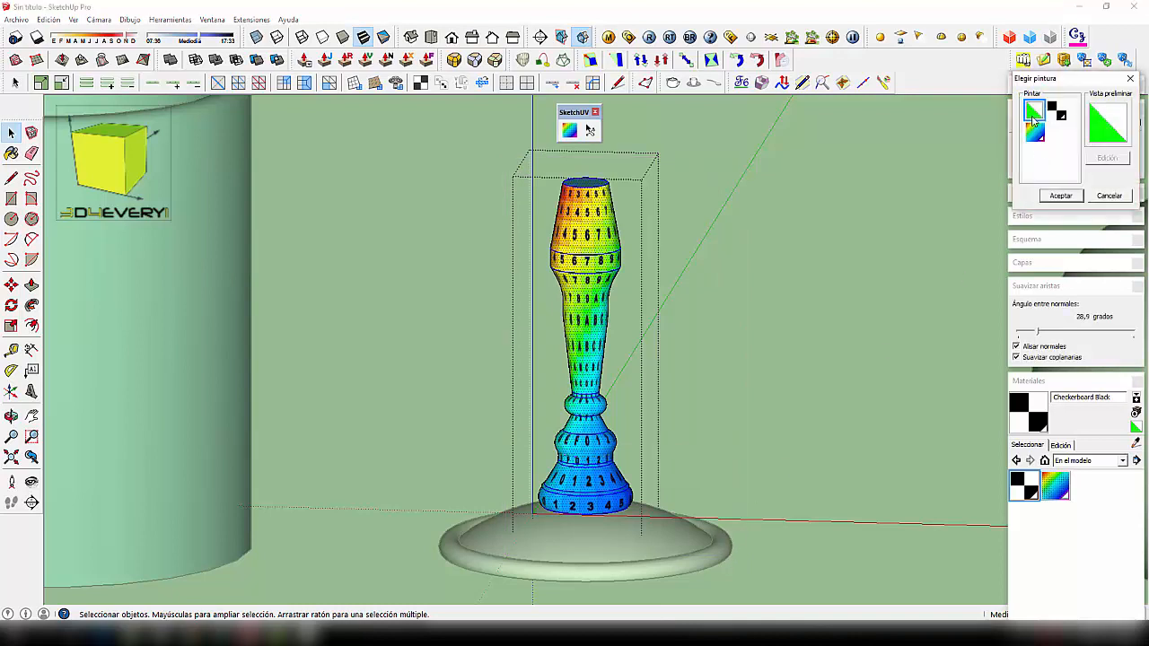
left_click(1061, 195)
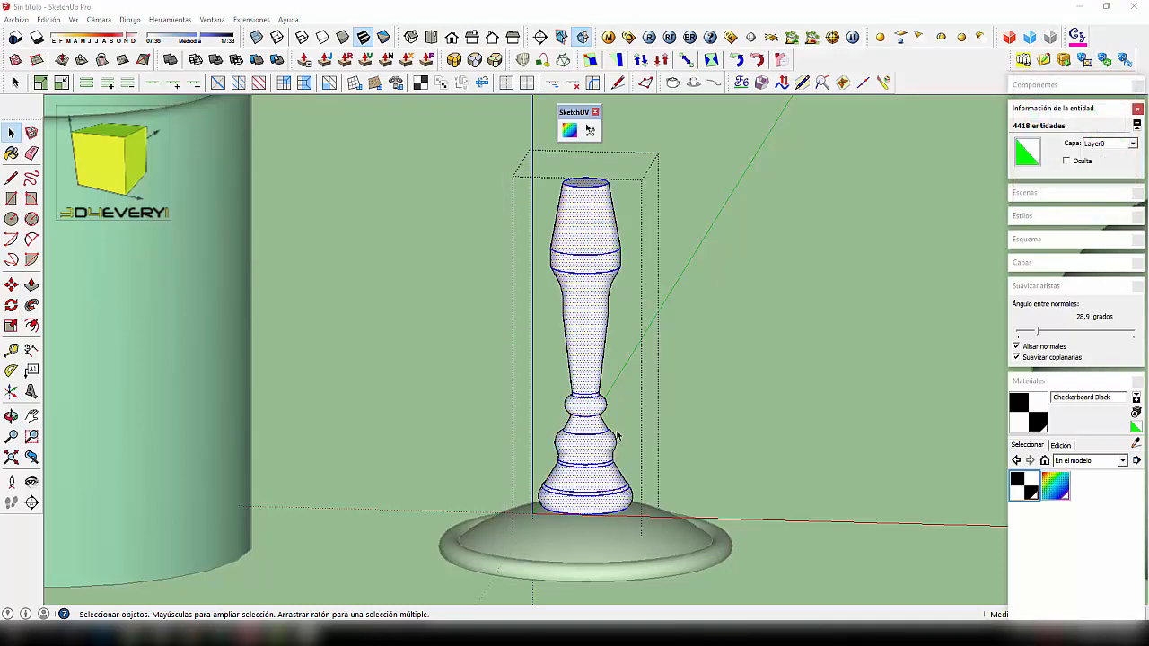
Step: Turn on the display of hidden geometry and inspect the stem's face grid from the neck down to the foot
middle_click_drag(618, 436, 583, 415)
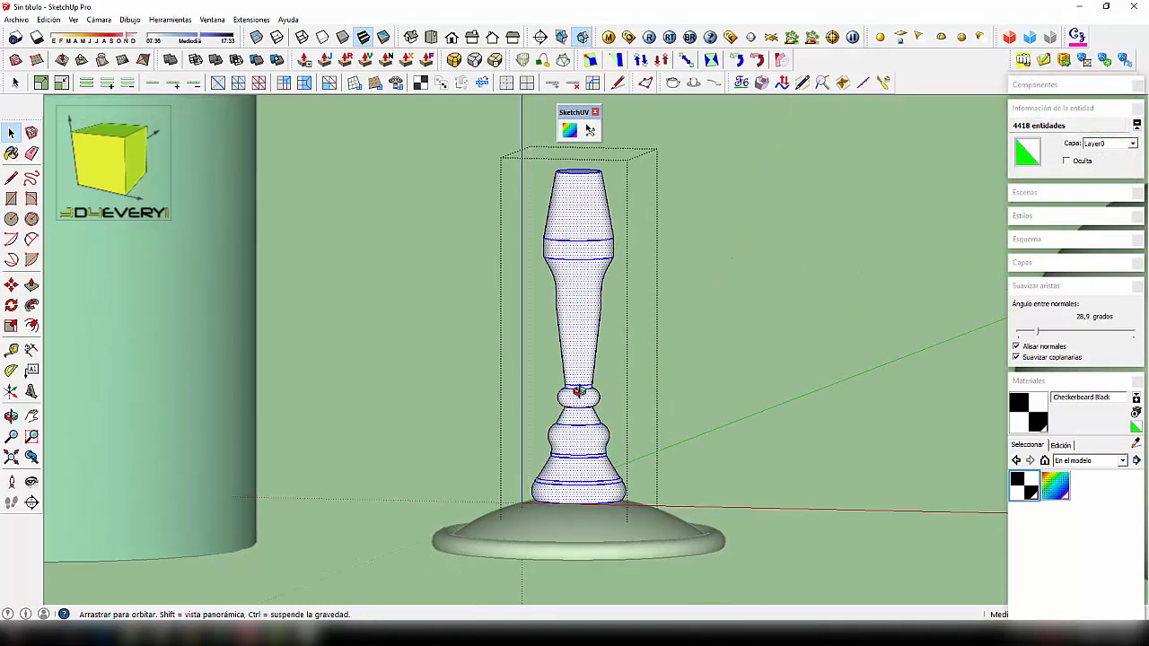
left_click(75, 20)
left_click(90, 64)
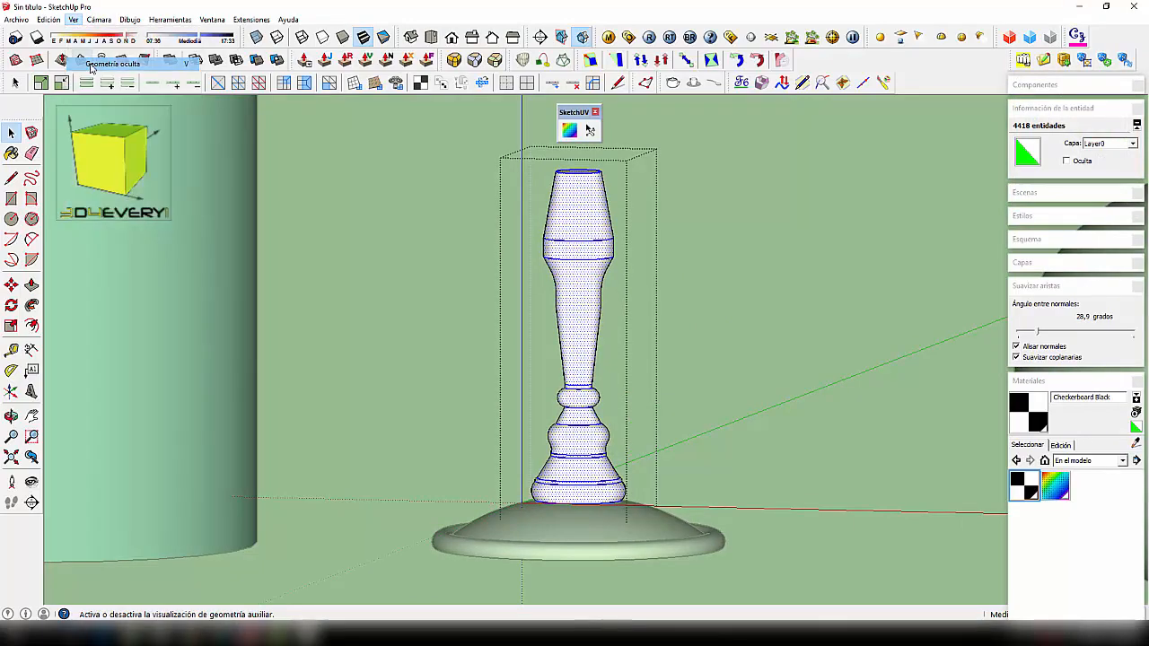
scroll(518, 388, "up", 6)
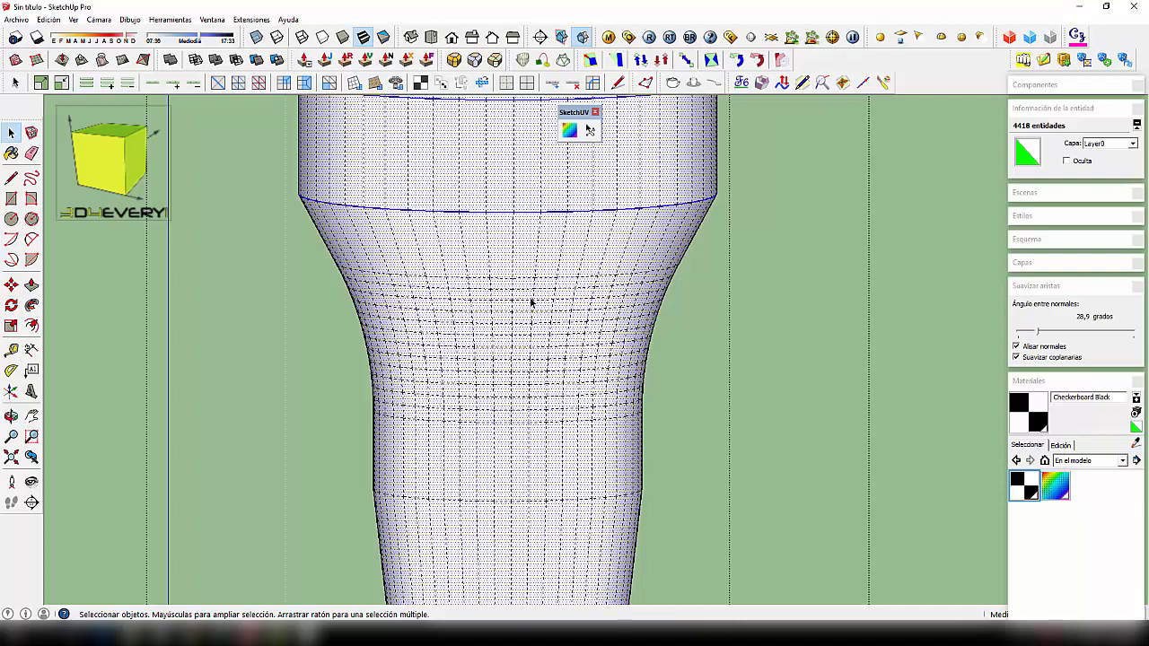
scroll(531, 302, "down", 6)
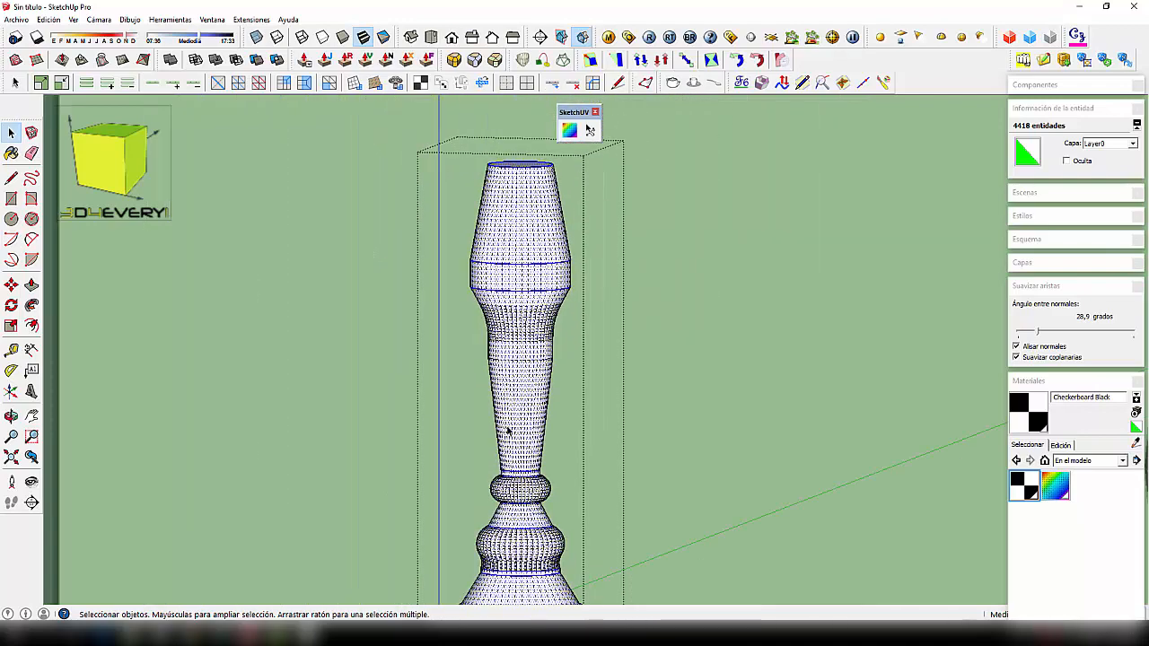
middle_click_drag(509, 431, 502, 288, "shift")
scroll(522, 426, "down", 1)
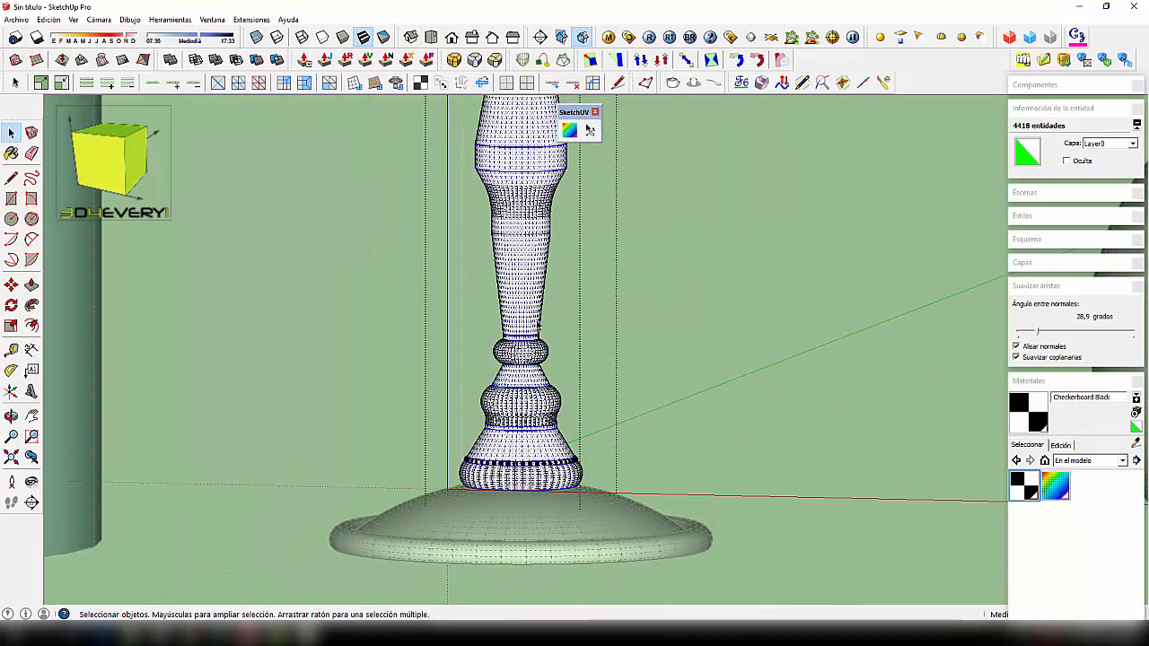
Step: Try to apply SketchUV's Tube Map to the selected stem geometry without setting an anchor vertex
right_click(568, 131)
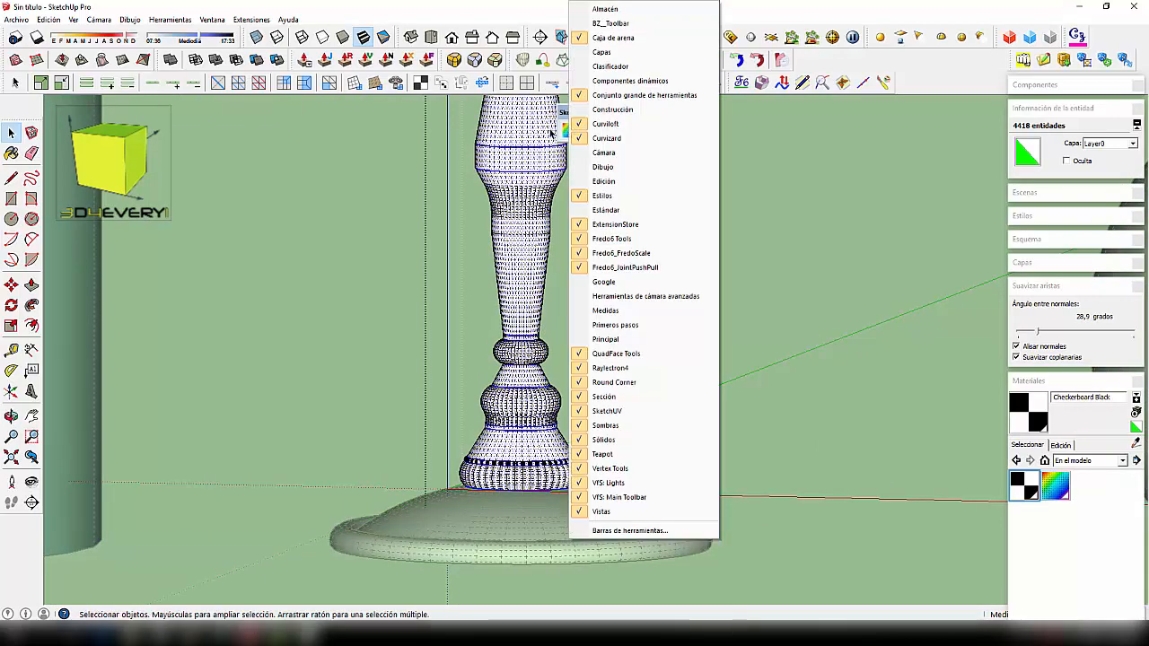
left_click(551, 133)
left_click(590, 130)
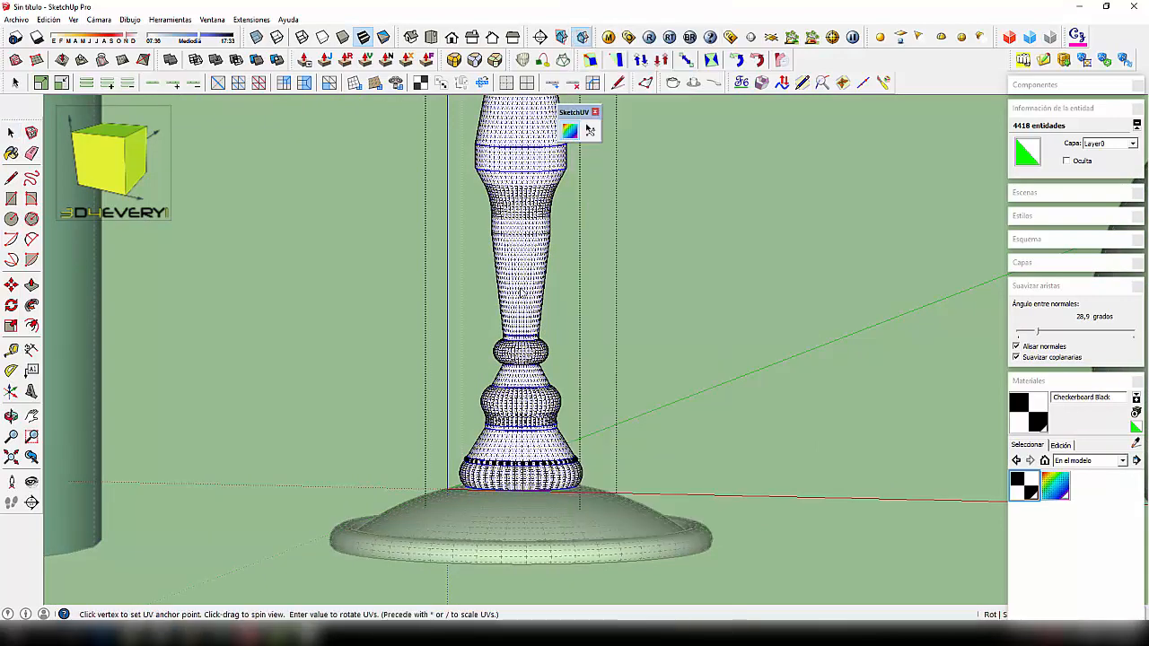
right_click(523, 291)
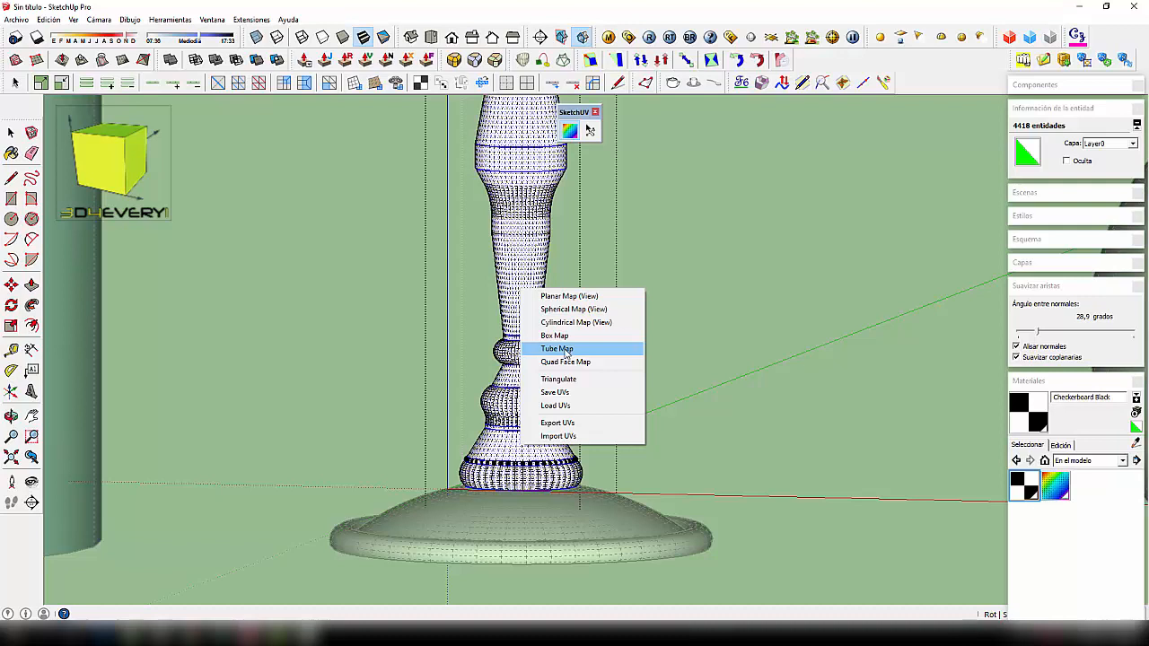
left_click(555, 351)
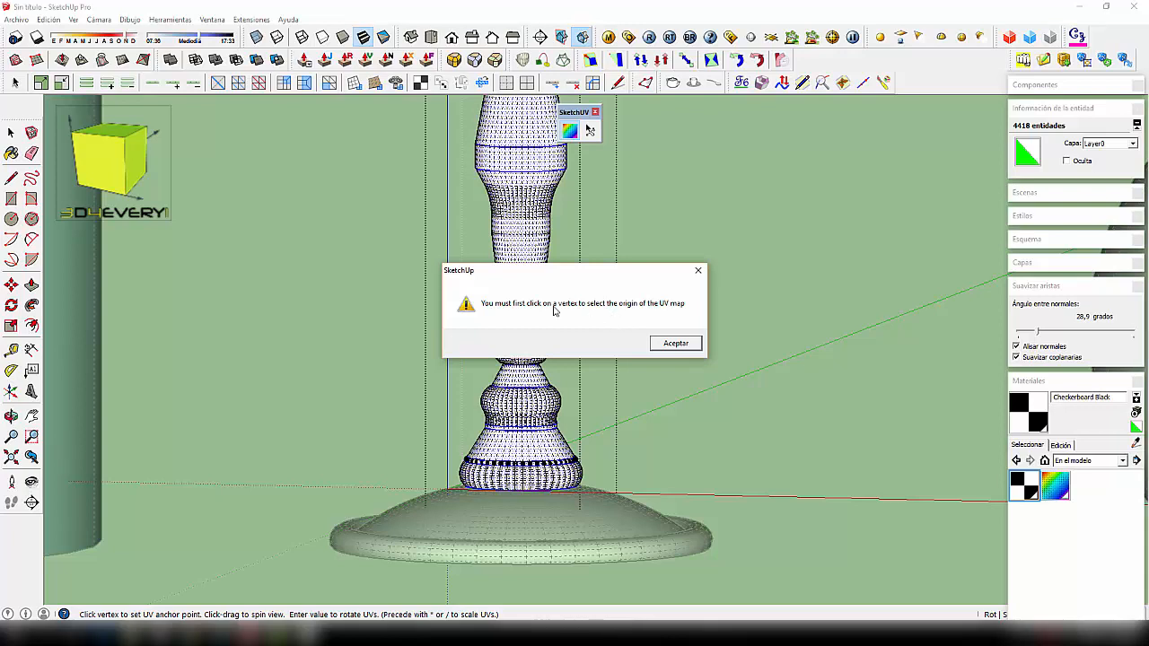
left_click(676, 344)
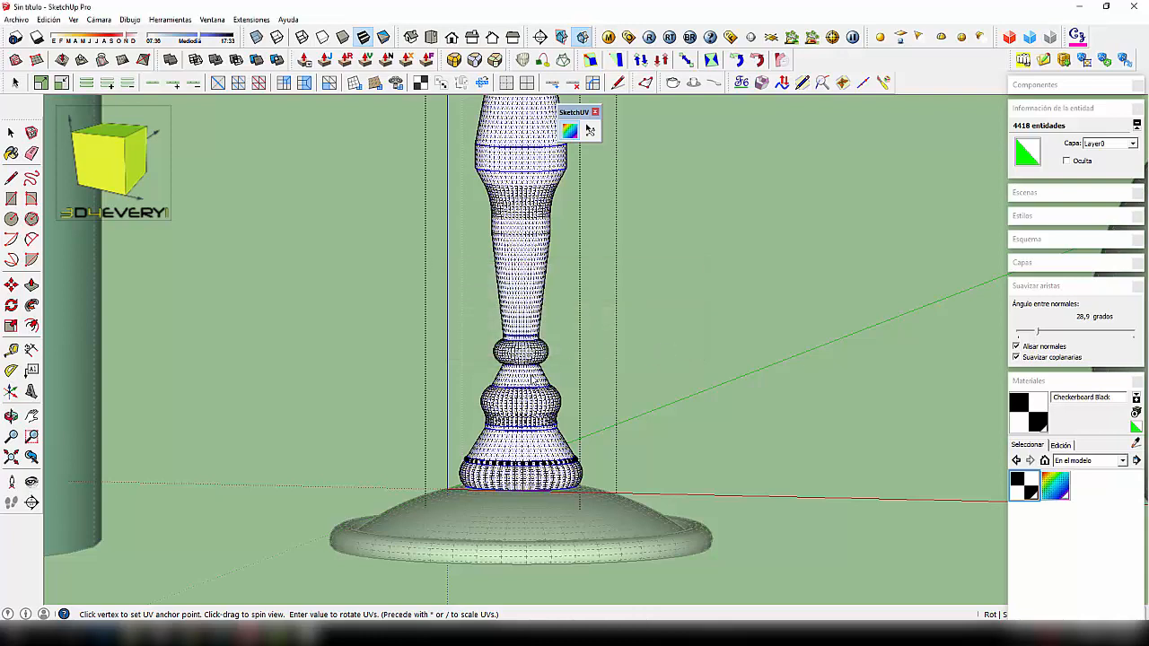
Step: Reopen the stem's group with nothing selected and set the SketchUV anchor vertex on the bottom edge of its foot
key("space")
left_click(547, 388)
left_click(686, 335)
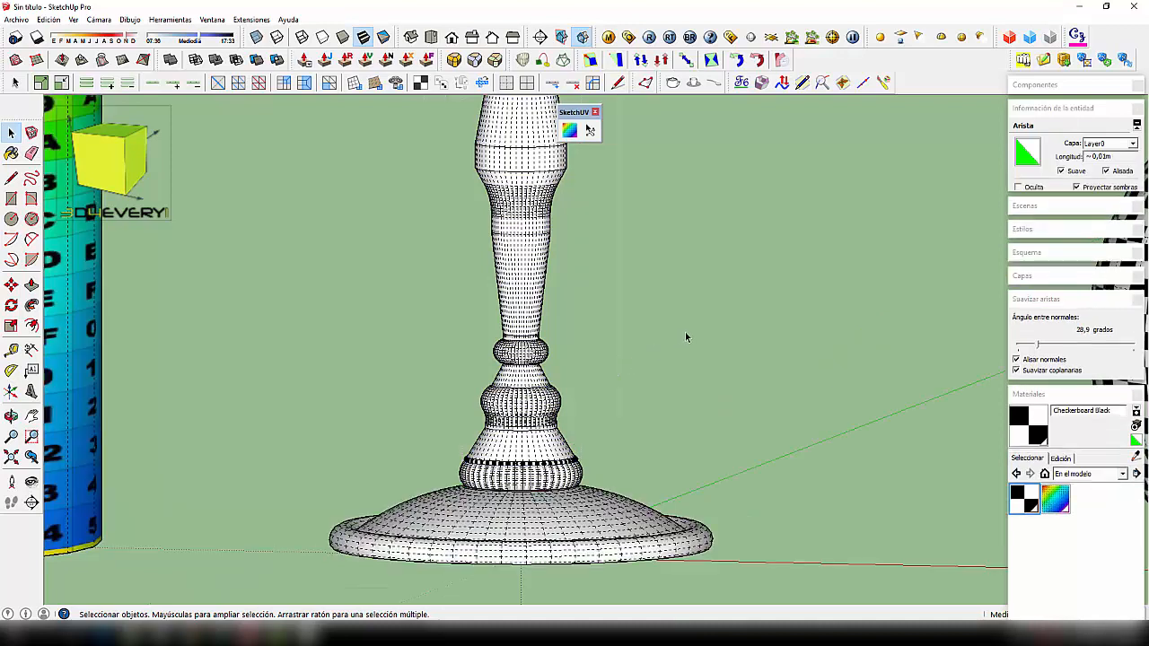
double_click(529, 354)
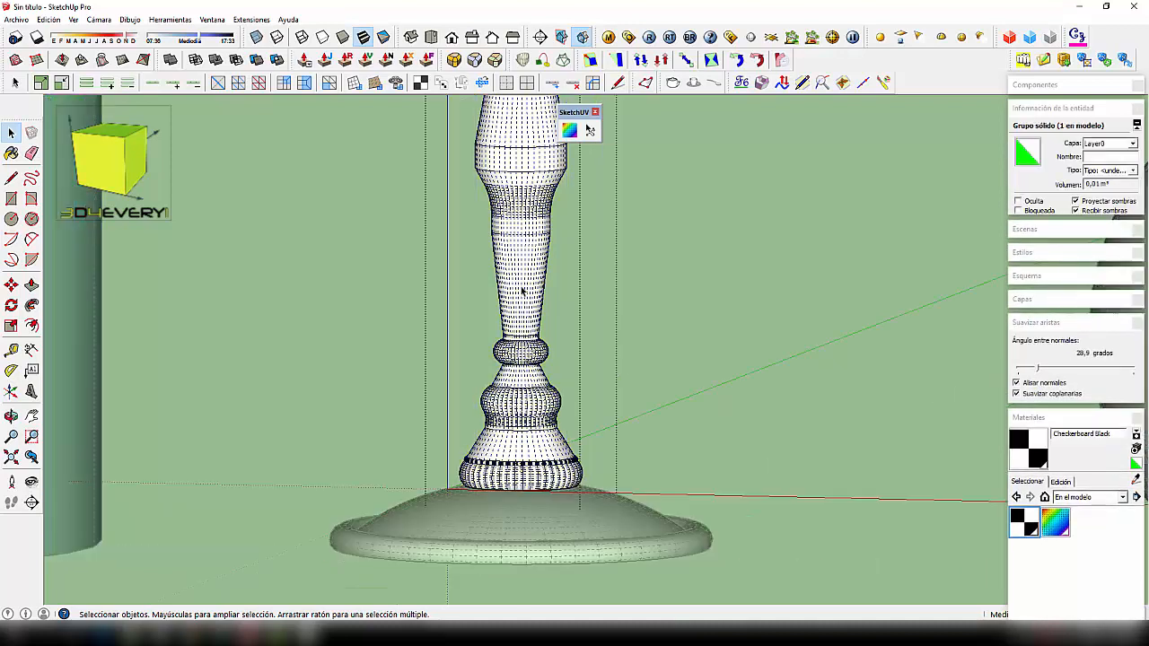
right_click(572, 133)
left_click(569, 132)
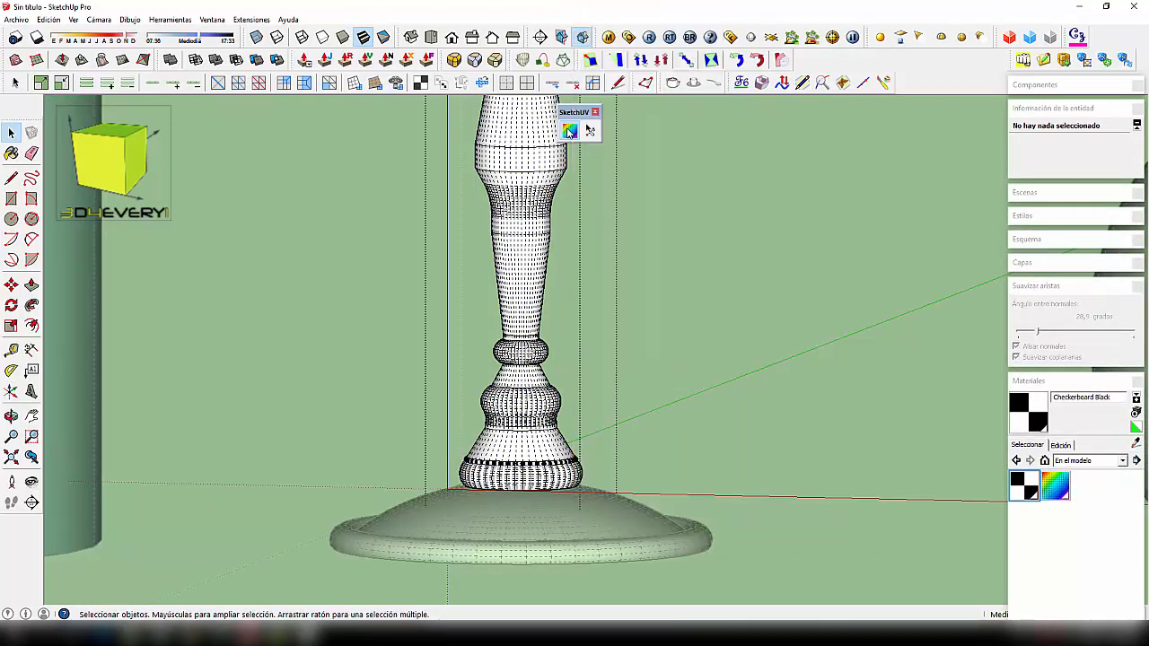
left_click(570, 131)
scroll(529, 502, "up", 6)
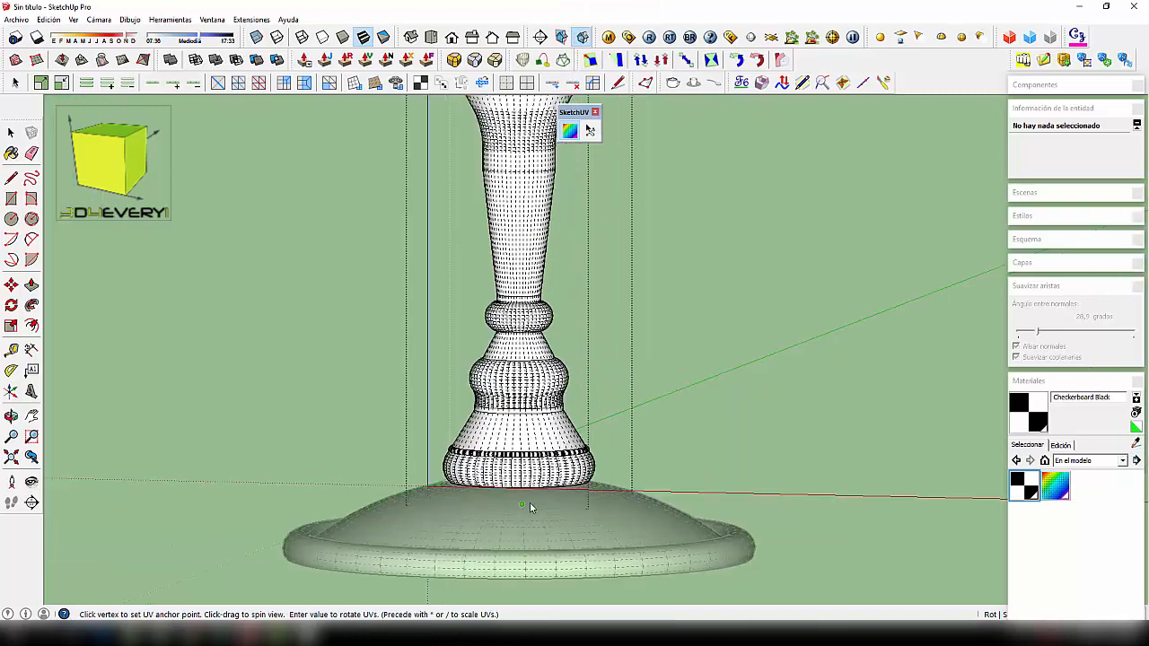
scroll(514, 472, "up", 3)
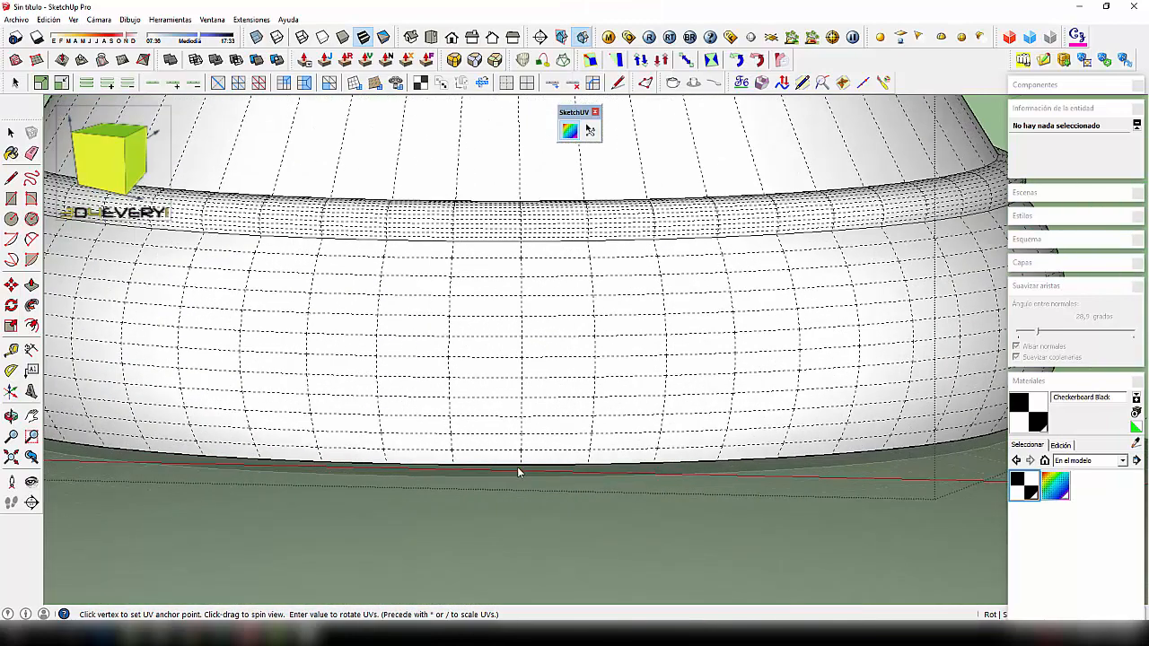
left_click(517, 466)
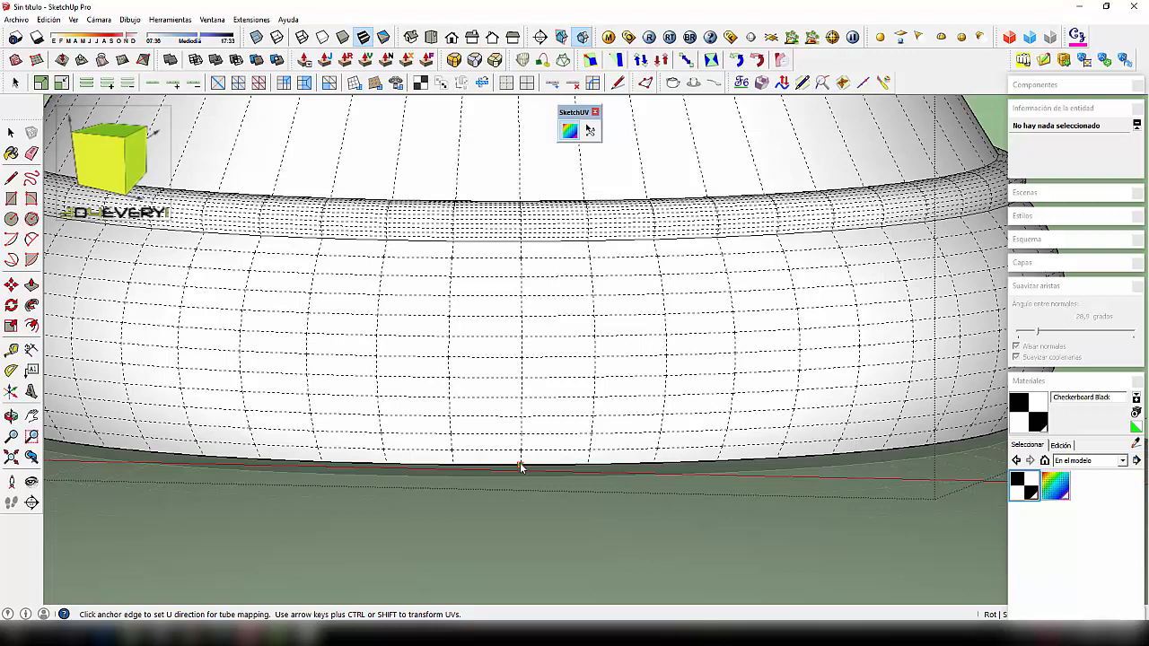
Step: Apply SketchUV's Tube Map to the stem's lowest section, using the short vertical edge above the anchor vertex as the U direction
scroll(522, 458, "up", 2)
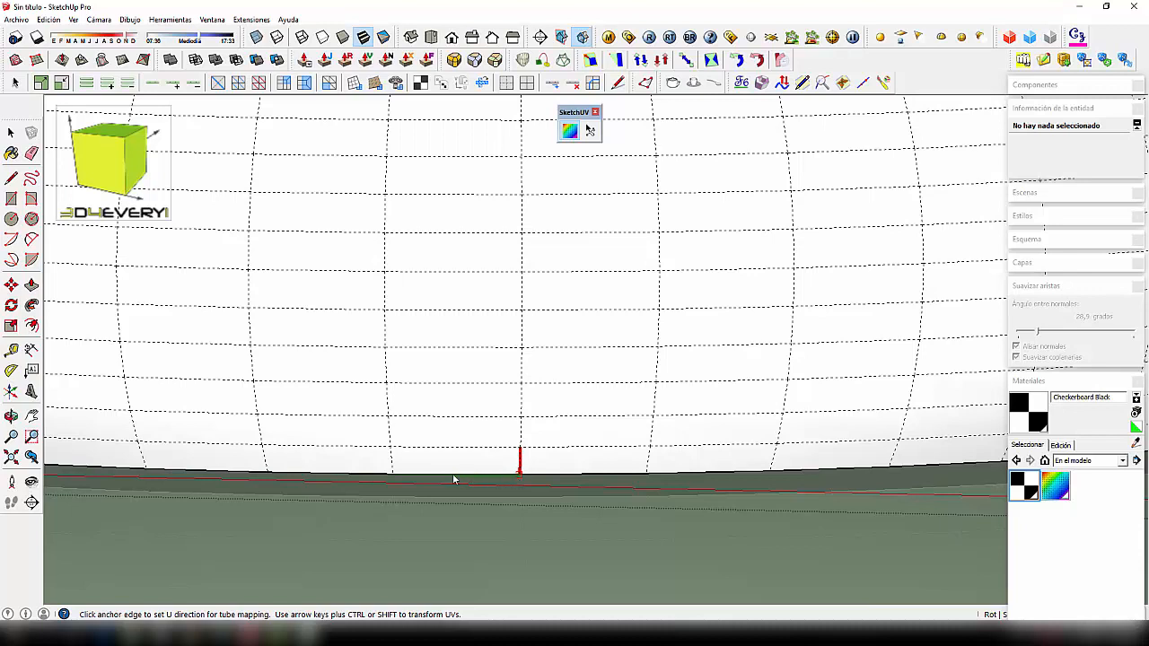
right_click(521, 461)
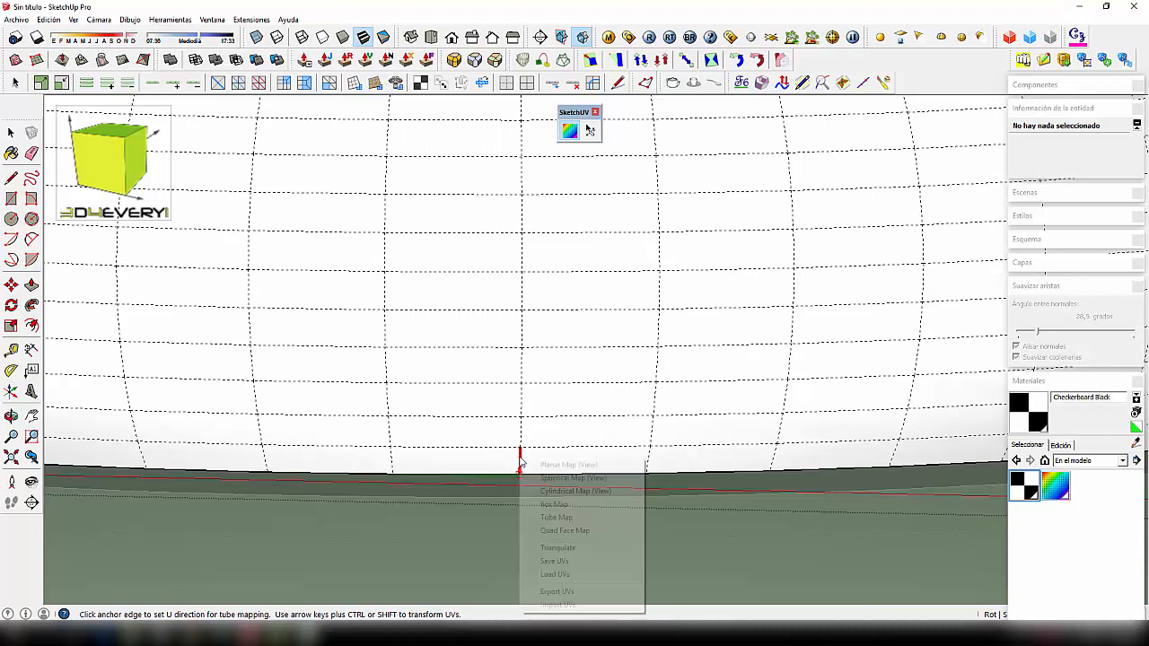
left_click(567, 518)
scroll(544, 492, "down", 5)
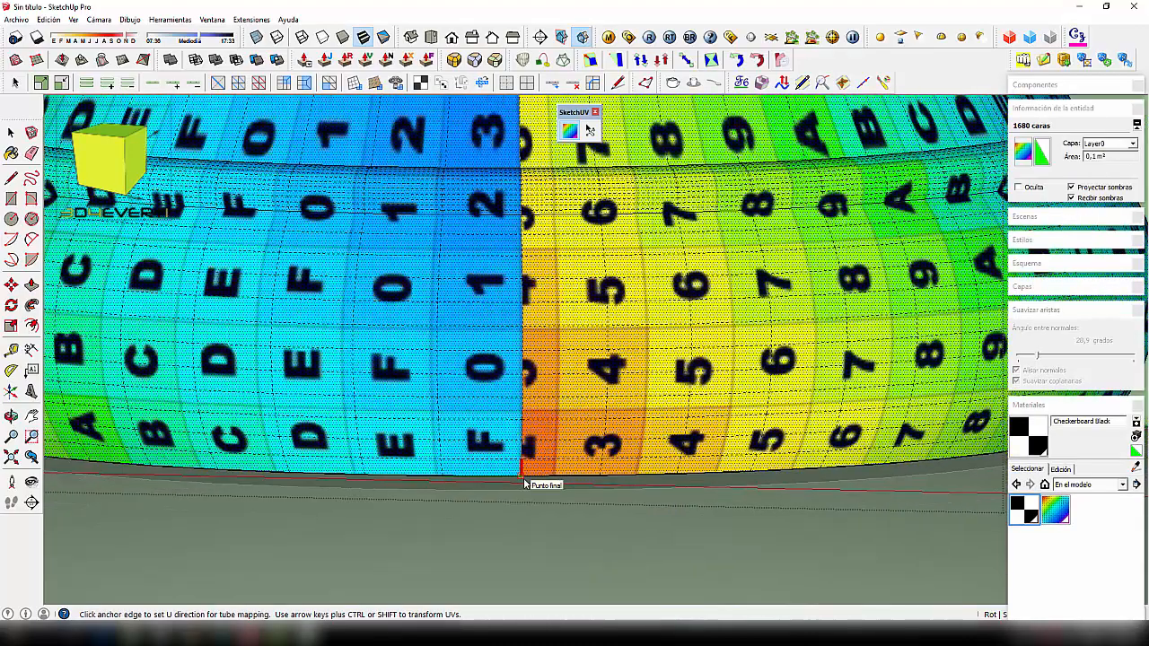
scroll(525, 482, "down", 6)
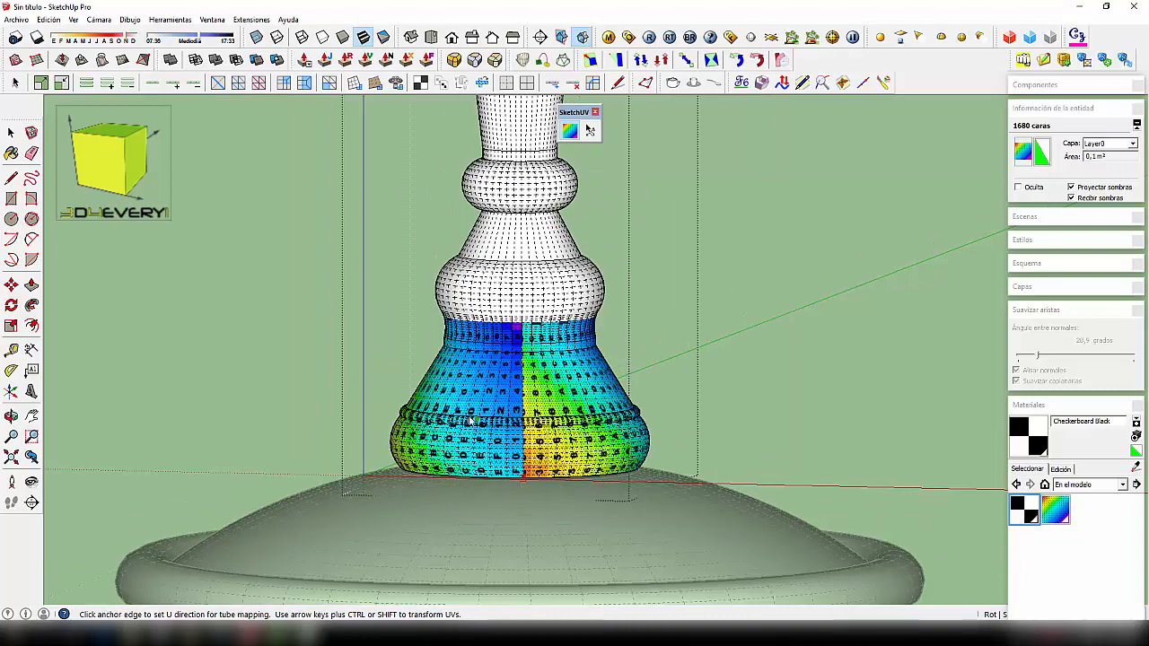
scroll(463, 432, "down", 4)
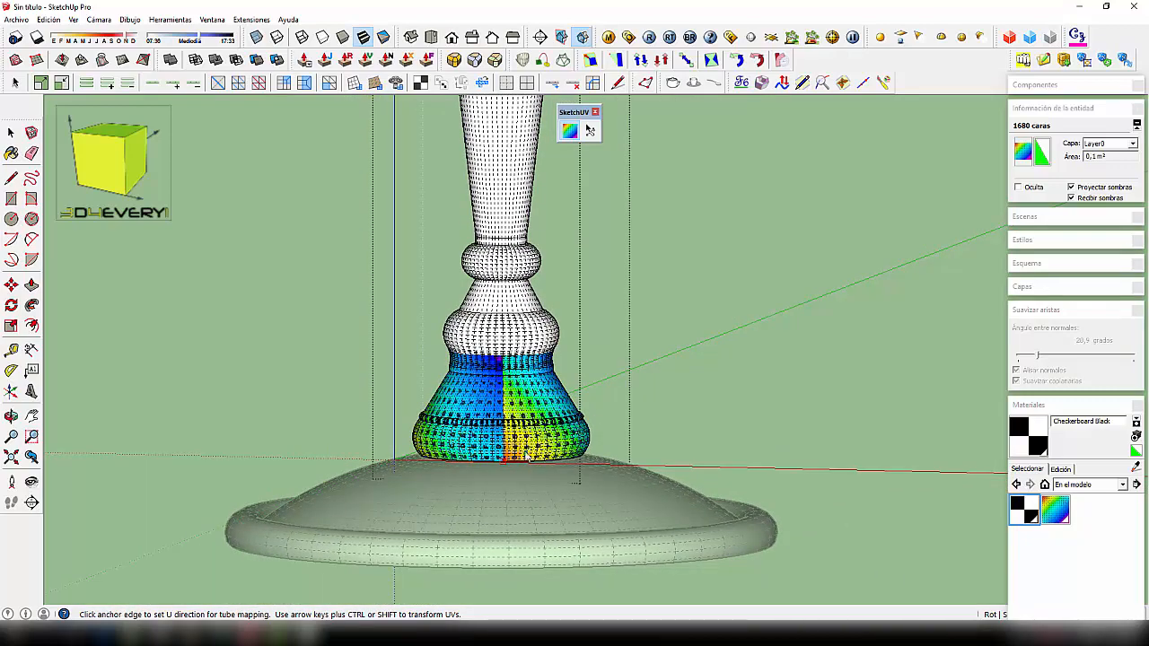
Step: Apply Tube Map to the rest of the stem from the vertical edge where the mapped lower section ends
middle_click_drag(525, 449, 512, 346)
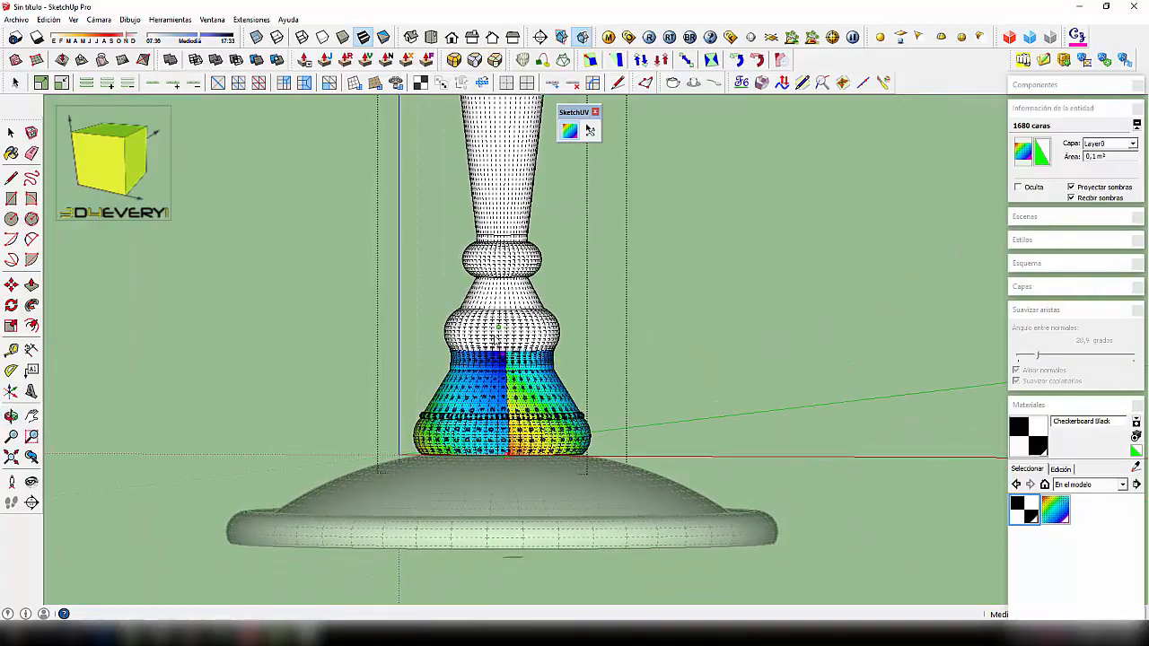
scroll(511, 350, "up", 3)
scroll(518, 360, "up", 3)
scroll(522, 360, "down", 5)
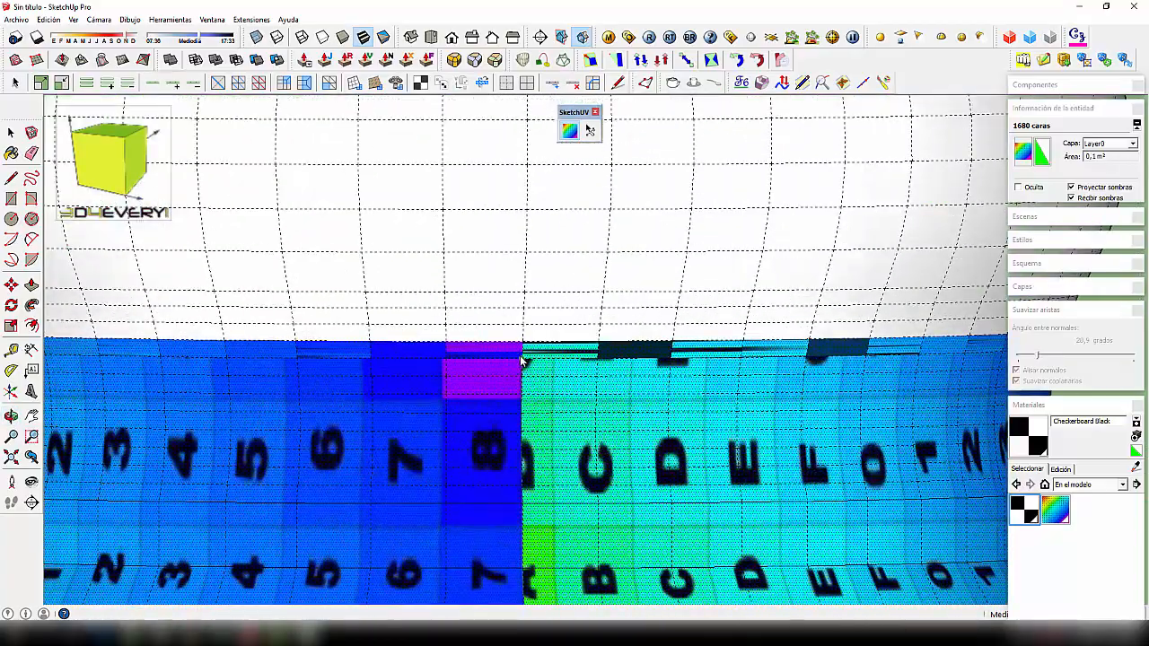
scroll(528, 359, "up", 5)
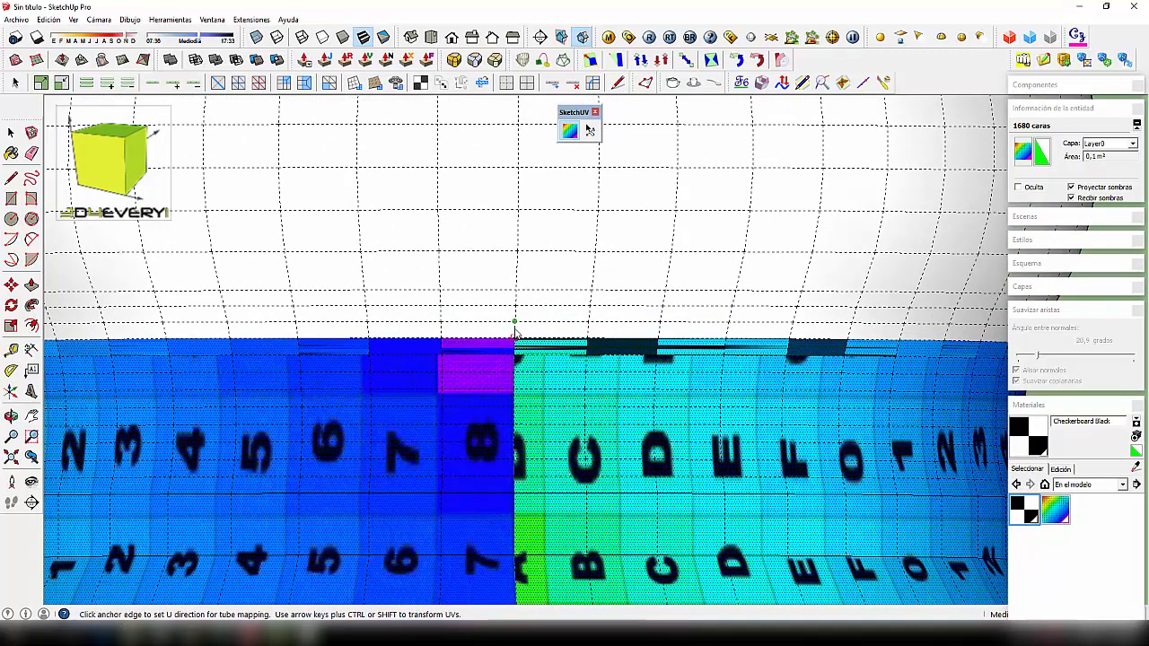
right_click(515, 334)
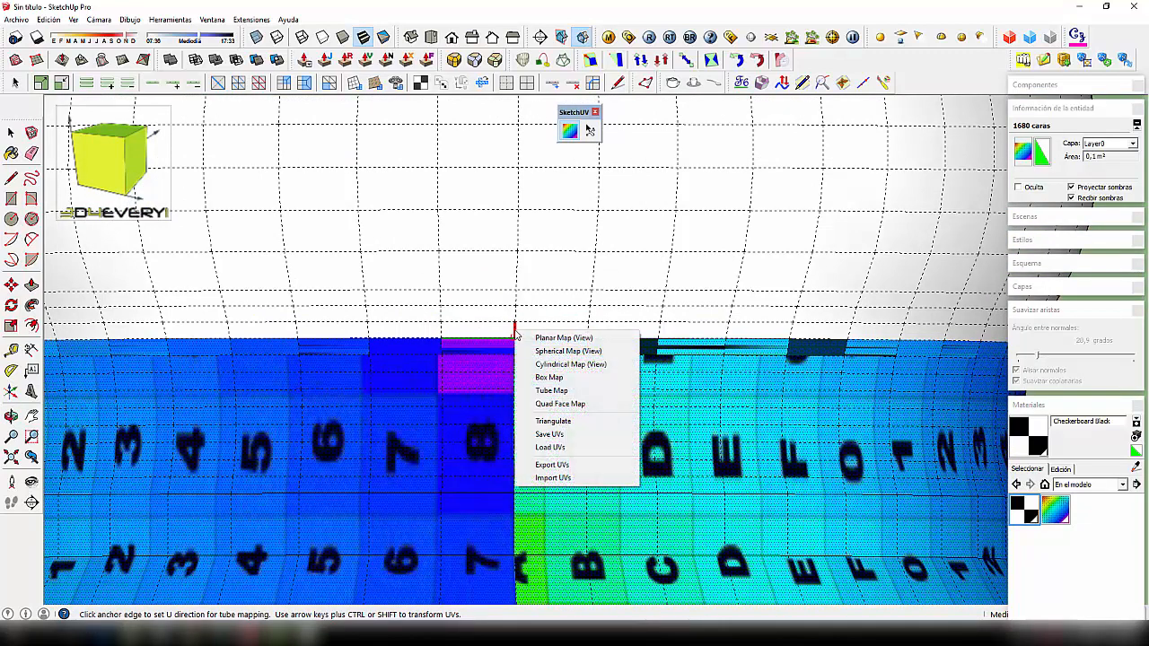
left_click(551, 390)
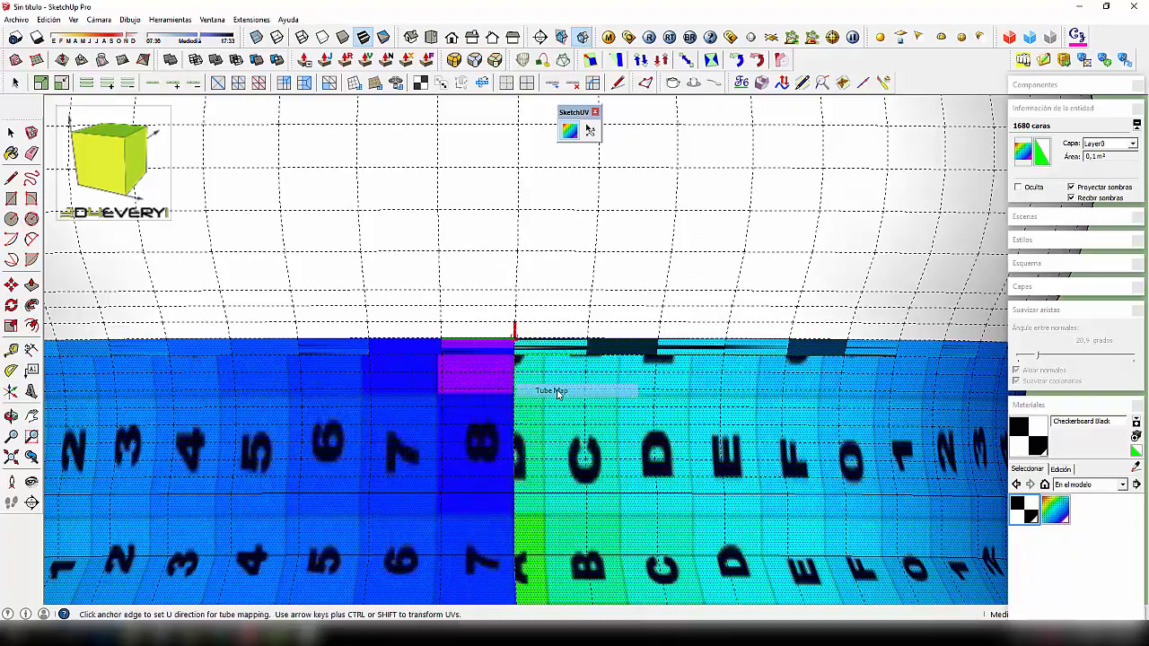
scroll(524, 384, "down", 10)
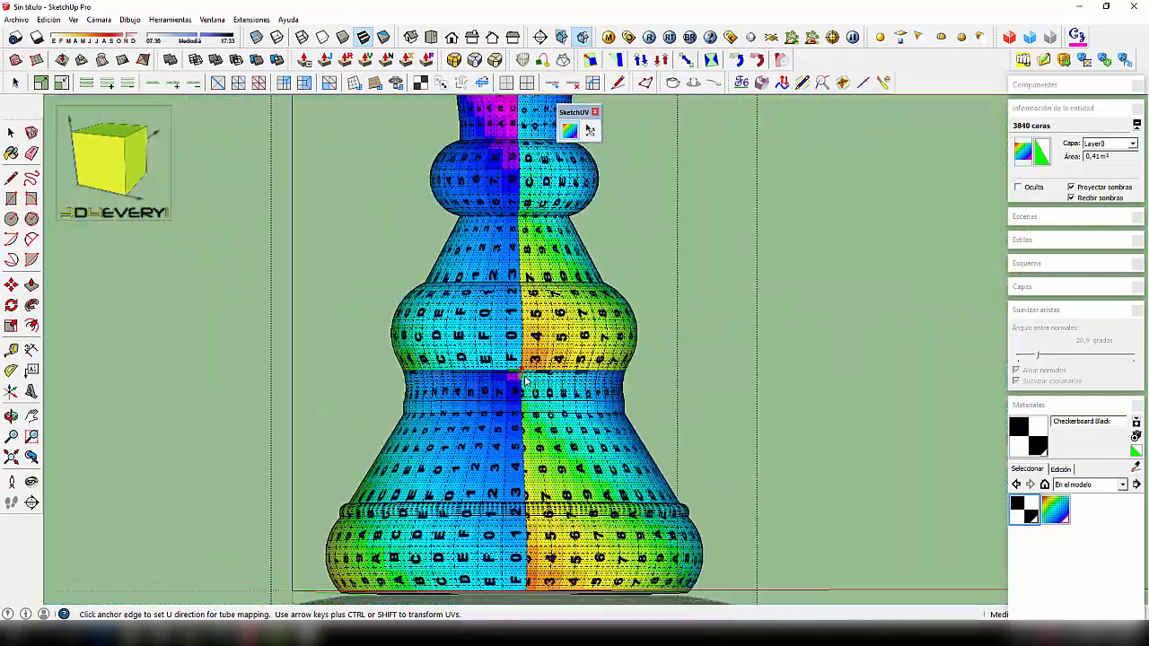
Step: Shift the tube-mapped texture around and along the upper part of the stem in repeated increments
scroll(526, 381, "down", 3)
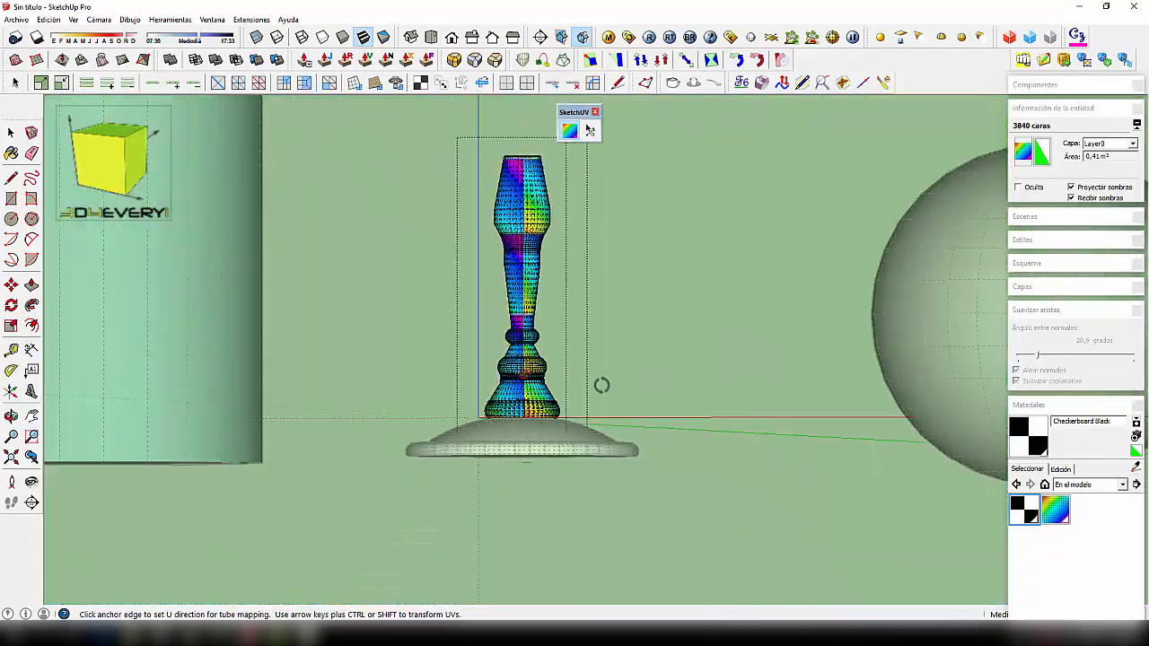
scroll(555, 380, "up", 4)
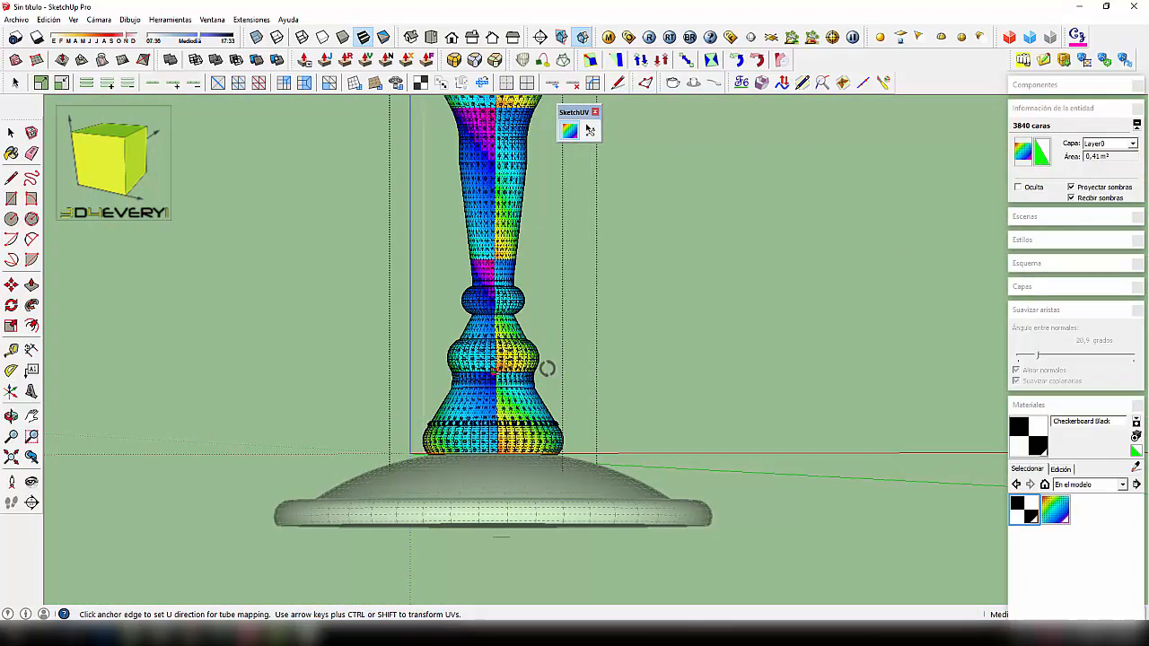
mouse_move(547, 367)
middle_mouse_down("shift")
mouse_move(580, 436)
mouse_move(555, 453)
middle_mouse_up("shift")
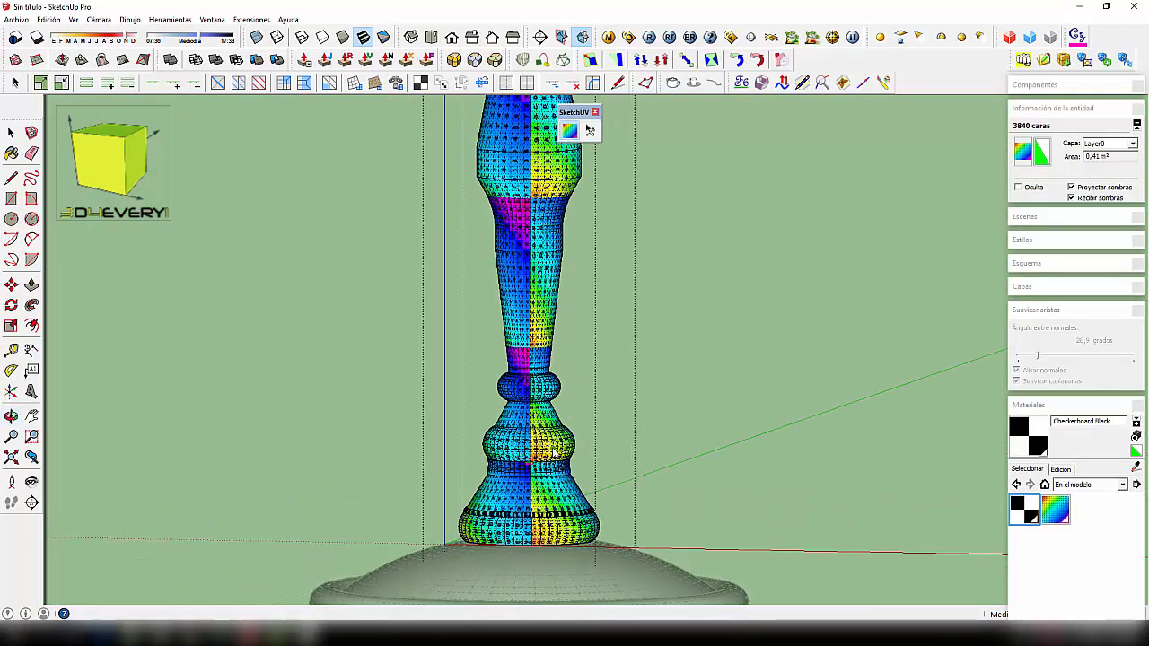
scroll(555, 439, "down", 3)
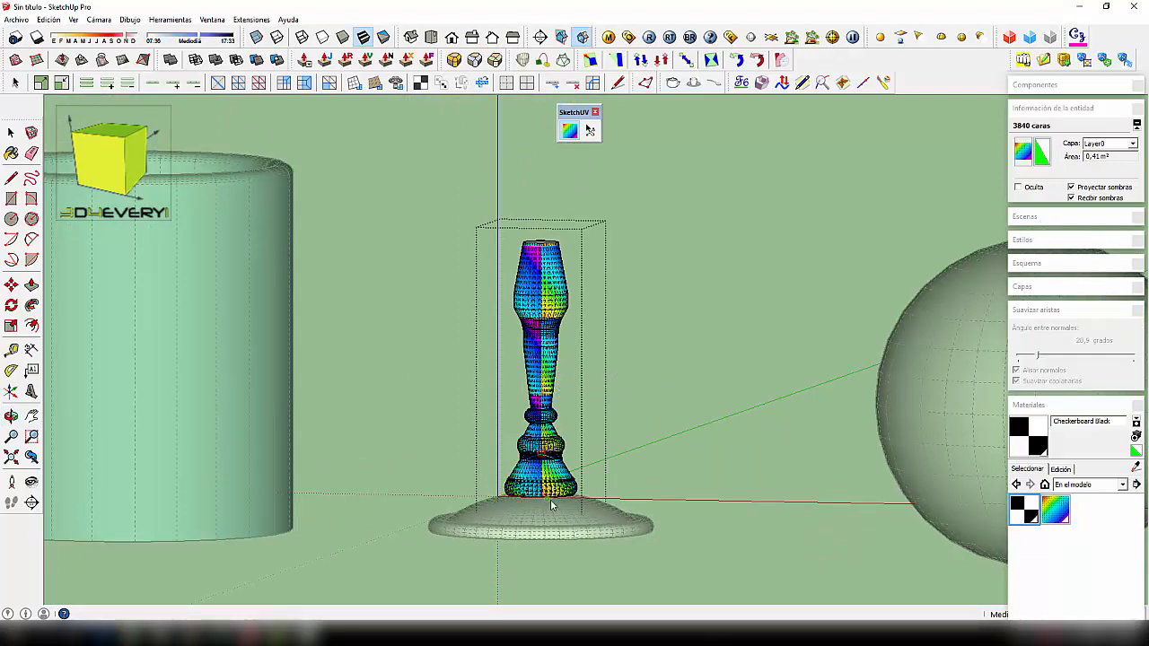
scroll(539, 456, "up", 6)
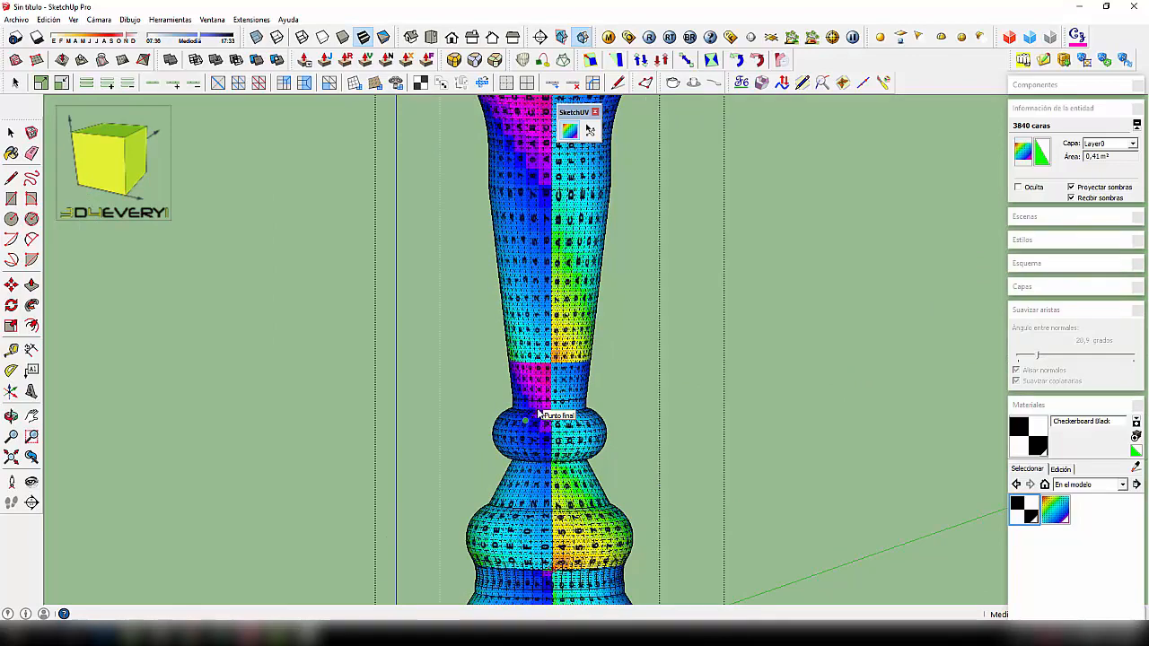
scroll(539, 413, "down", 3)
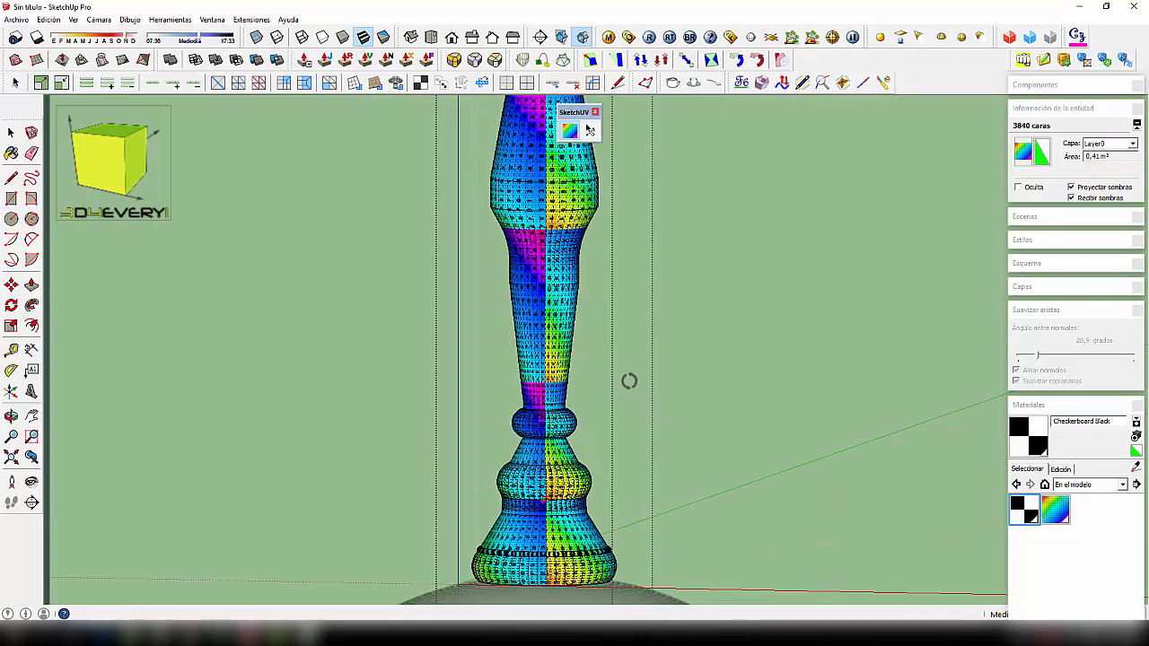
key("Right")
key("Right")
key("Right")
key("Right")
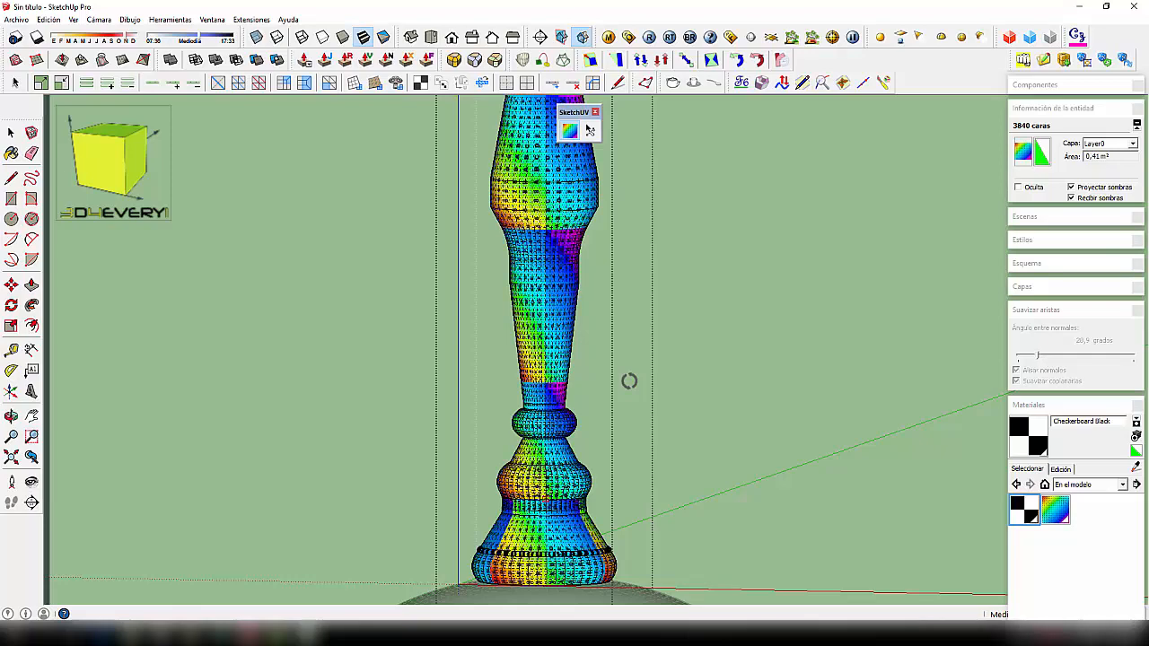
key("Right")
key("Right")
key("Right")
key("Right")
key("Right")
key("Right")
key("Right")
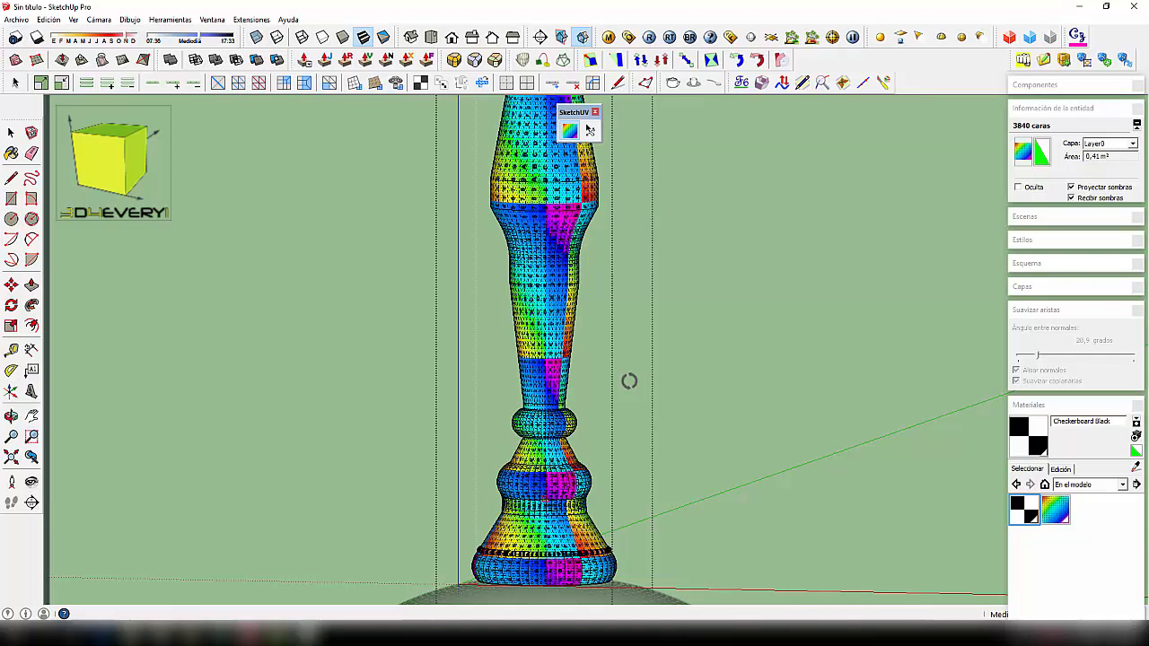
key("Right")
key("Right")
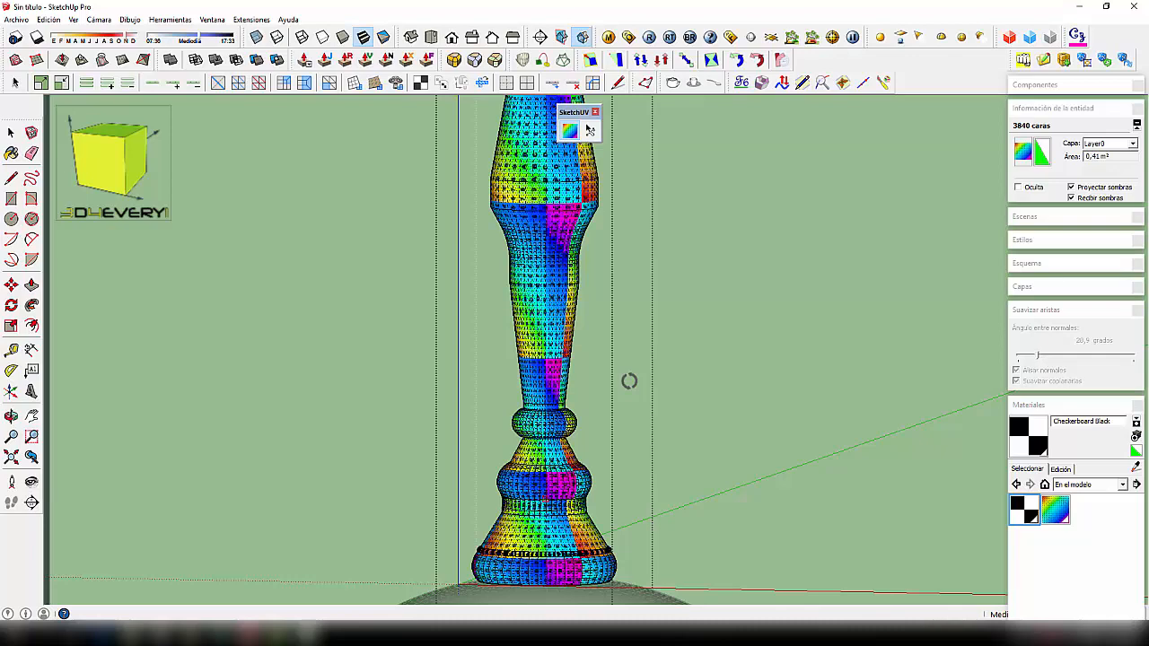
Step: Close the stem's group and bring the untextured base disc below it into close view
scroll(618, 395, "down", 5)
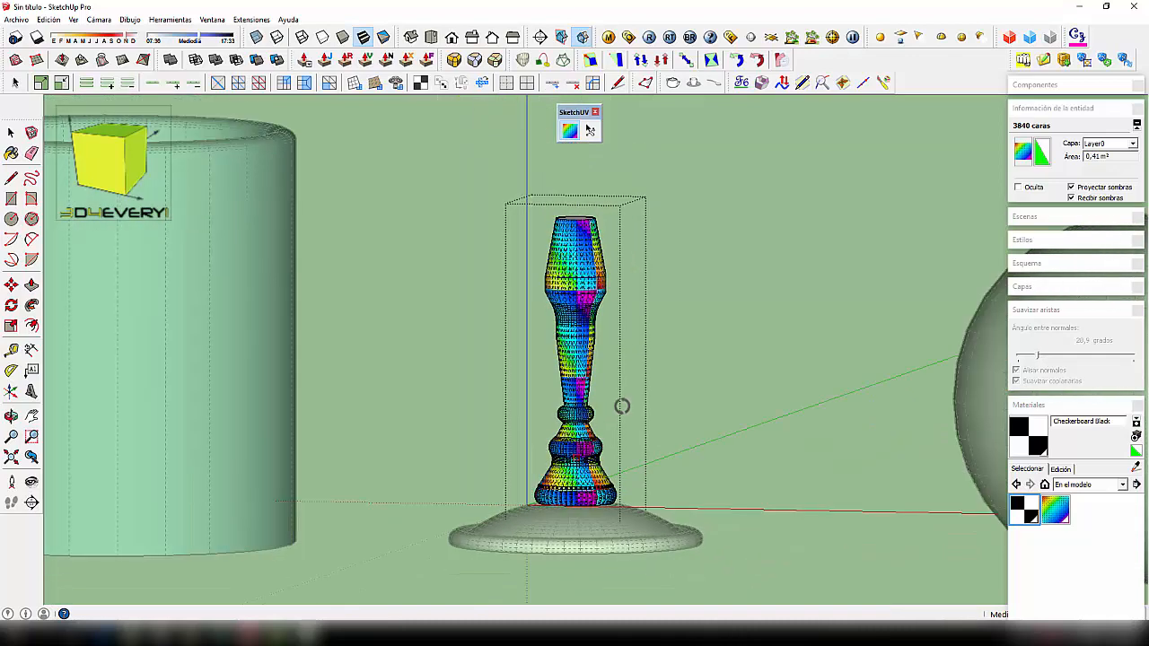
key("space")
left_click(734, 481)
scroll(614, 404, "down", 2)
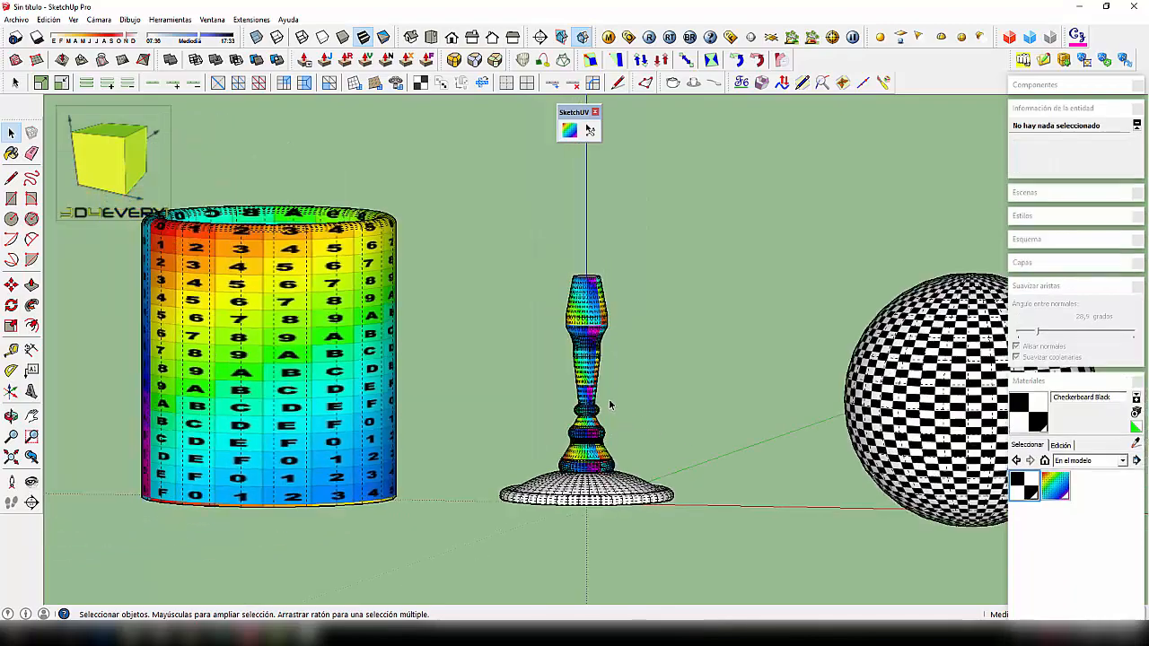
middle_click_drag(606, 469, 619, 507)
scroll(591, 504, "up", 4)
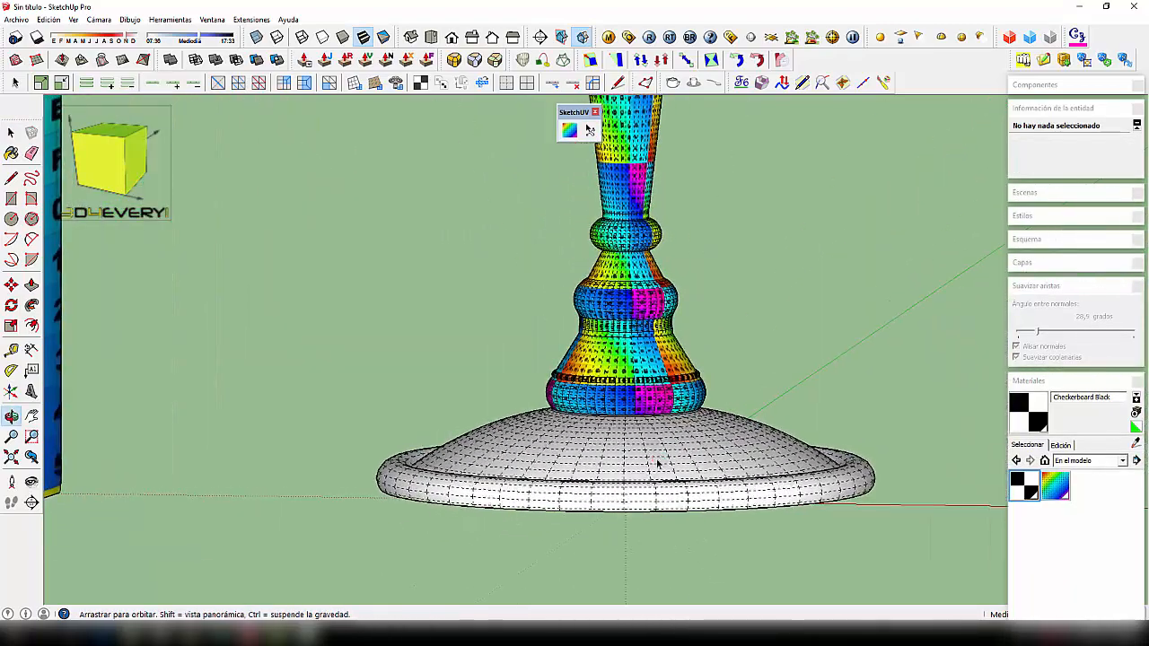
scroll(611, 517, "up", 2)
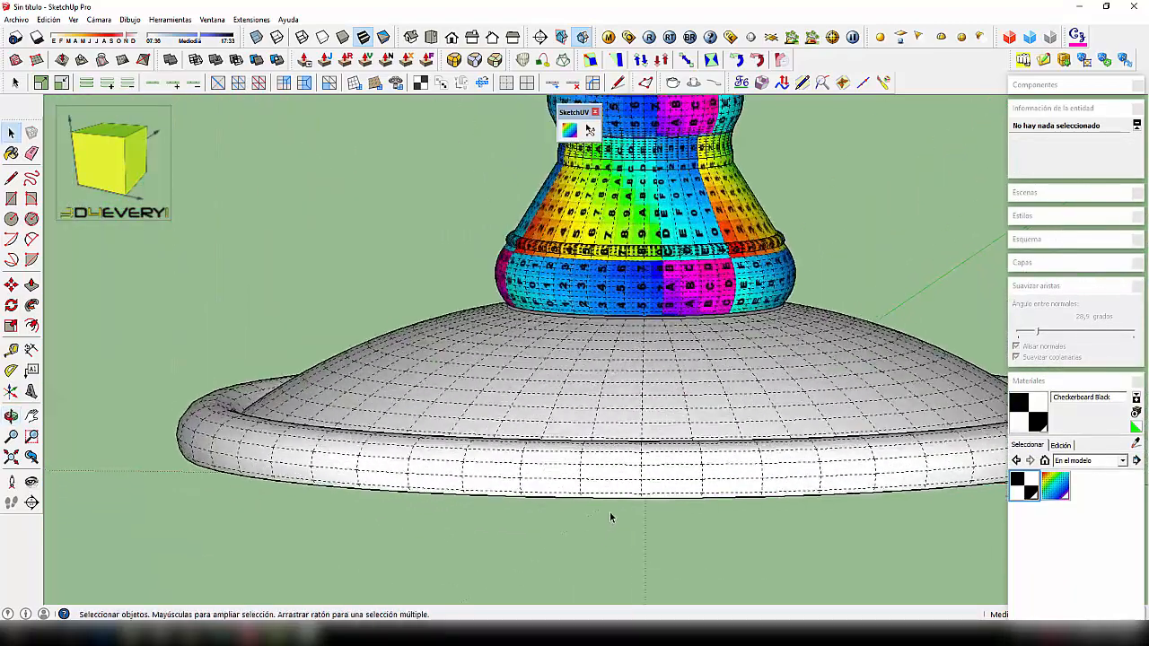
Step: Open the base disc's group and apply SketchUV's Tube Map from a lower-rim vertex, using the short vertical edge above it as U direction
scroll(613, 491, "up", 3)
scroll(673, 490, "down", 1)
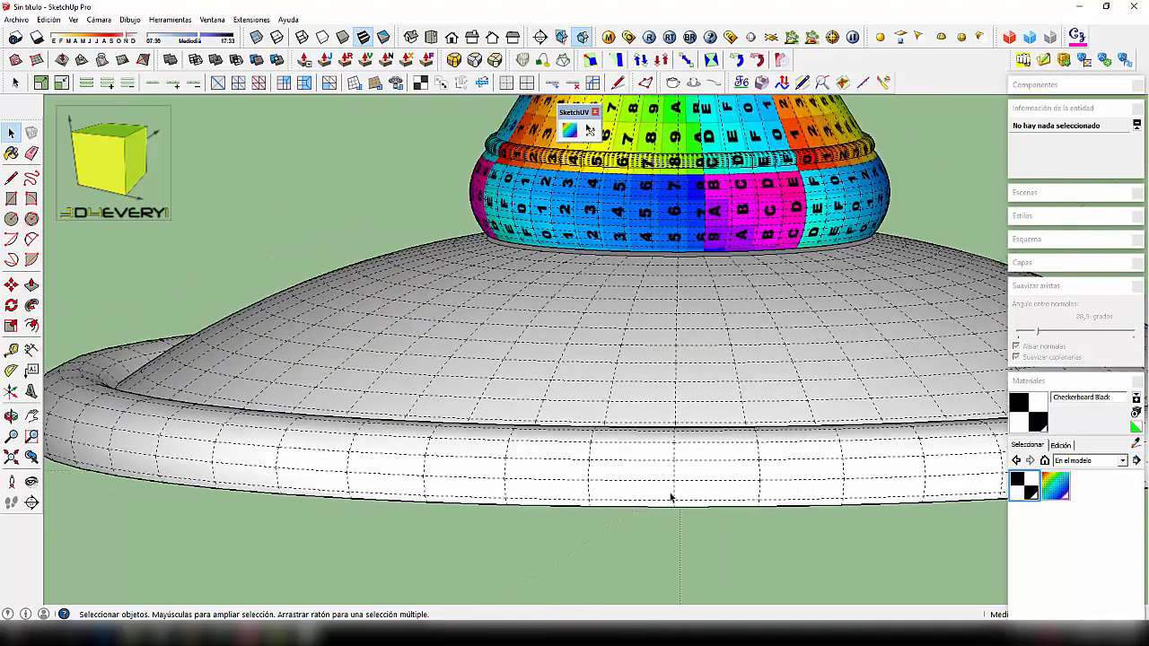
middle_click_drag(684, 499, 578, 390)
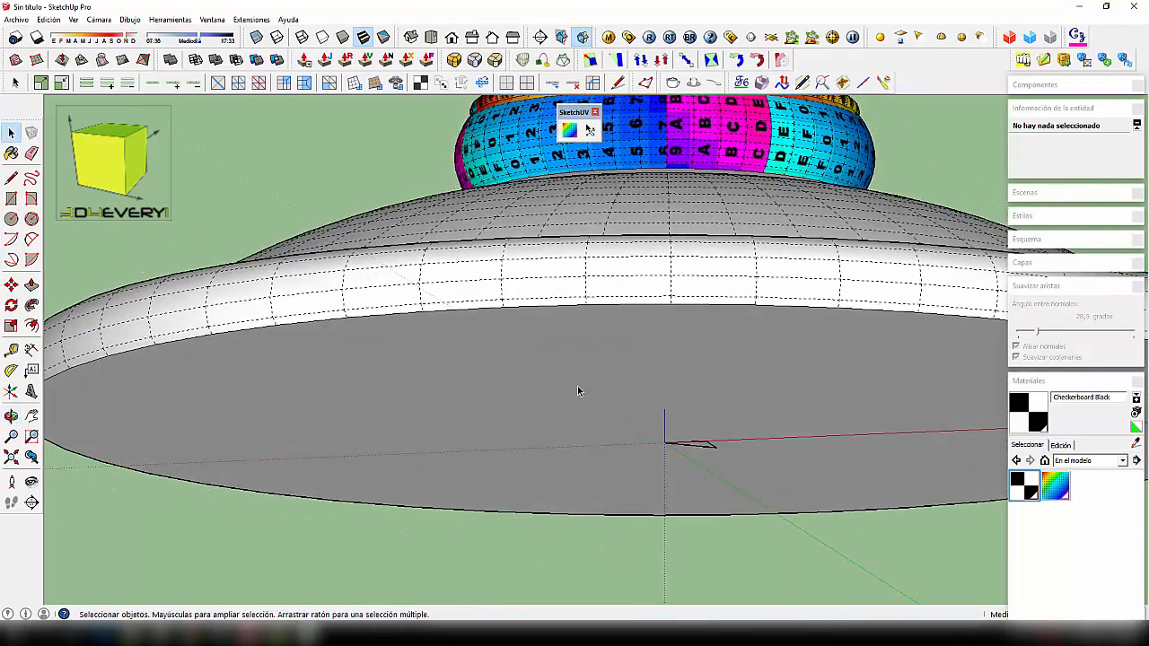
double_click(575, 308)
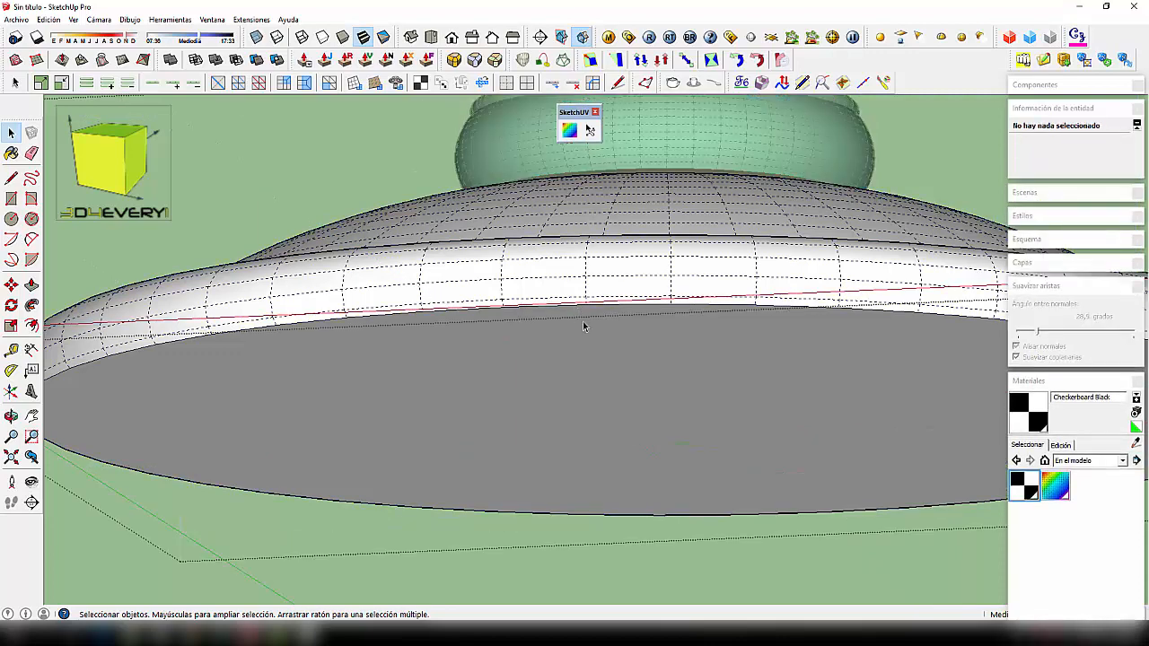
left_click(569, 130)
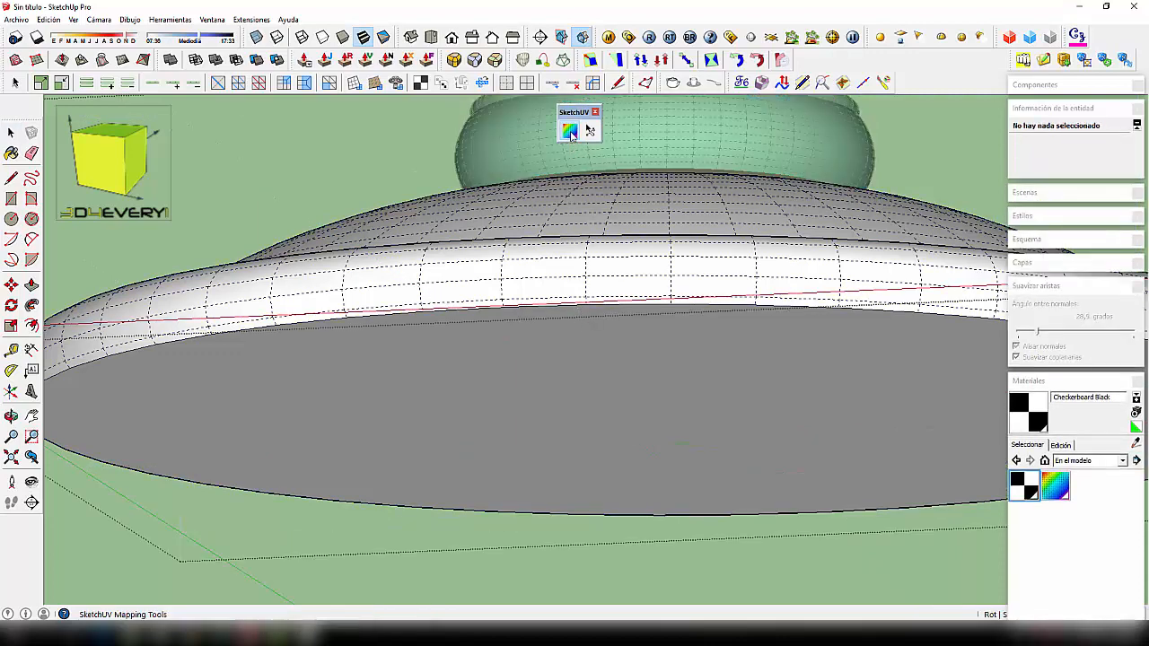
left_click(587, 308)
scroll(586, 306, "up", 4)
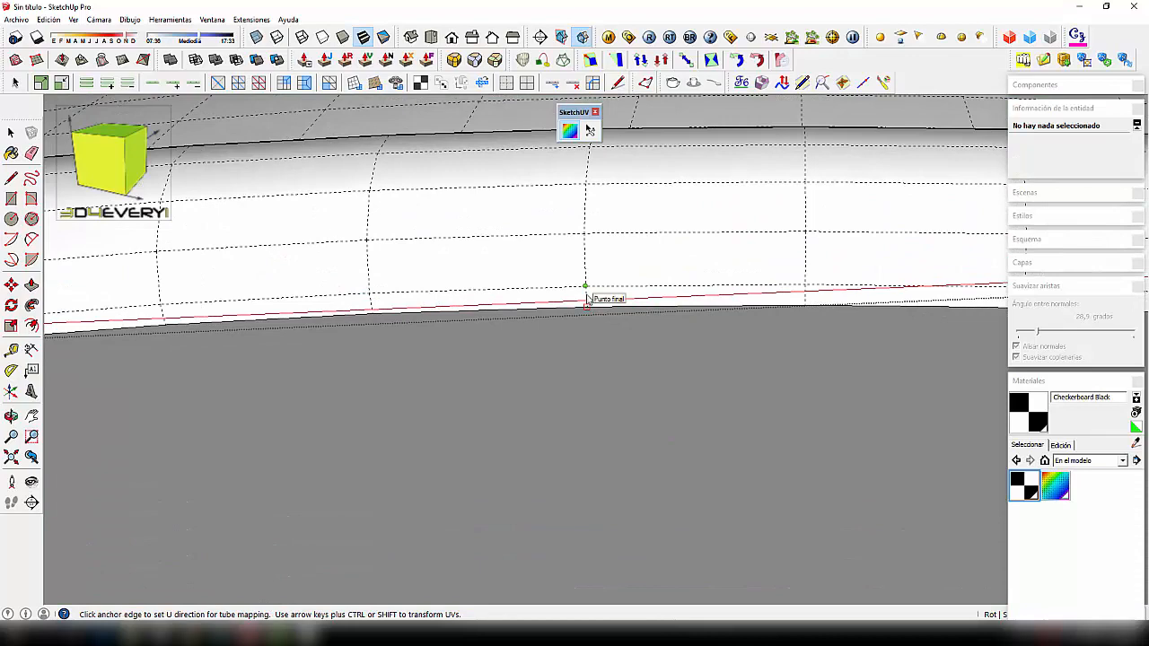
scroll(587, 303, "up", 2)
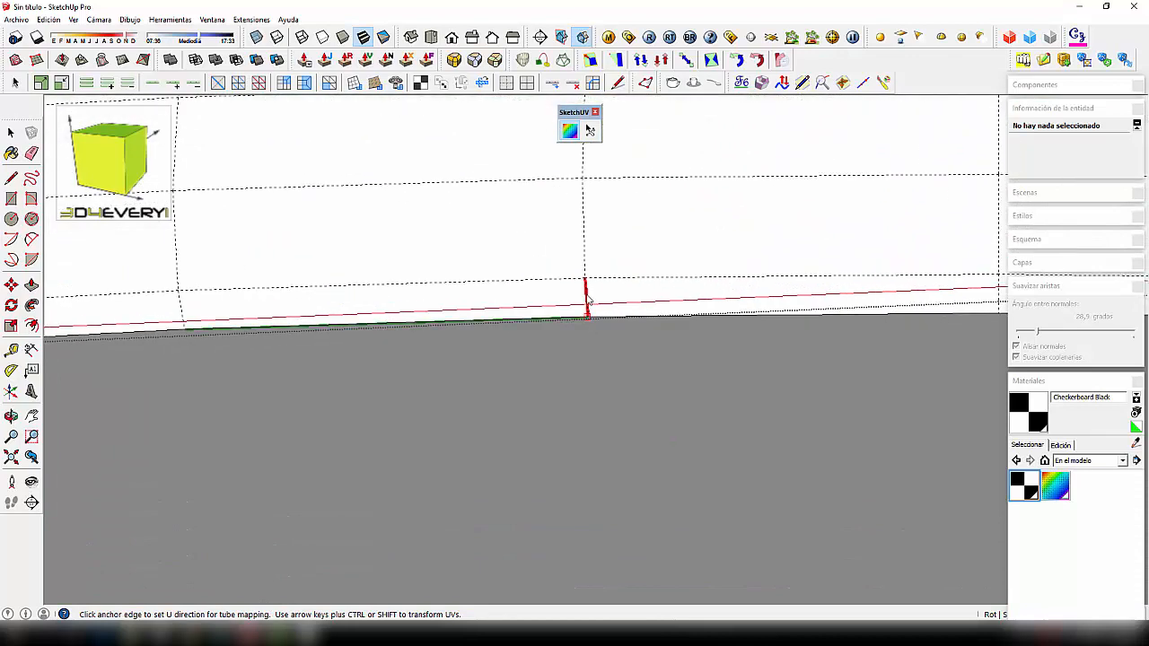
right_click(589, 299)
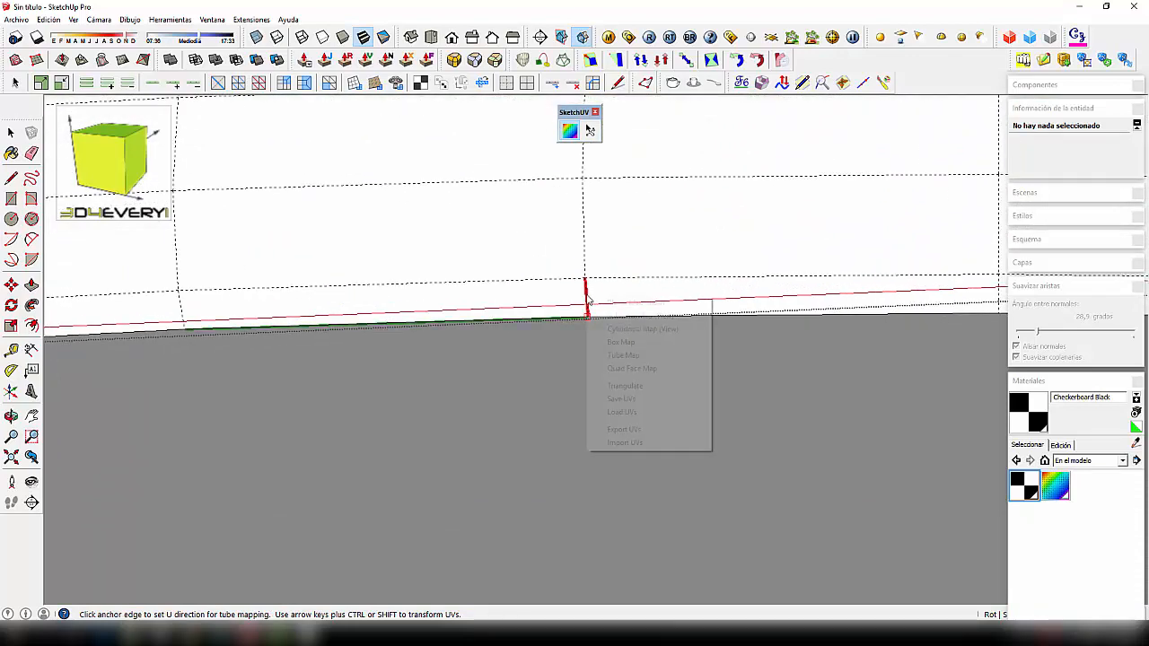
left_click(622, 356)
Step: Examine the tube-mapped texture around the base disc and close its group
scroll(553, 350, "down", 5)
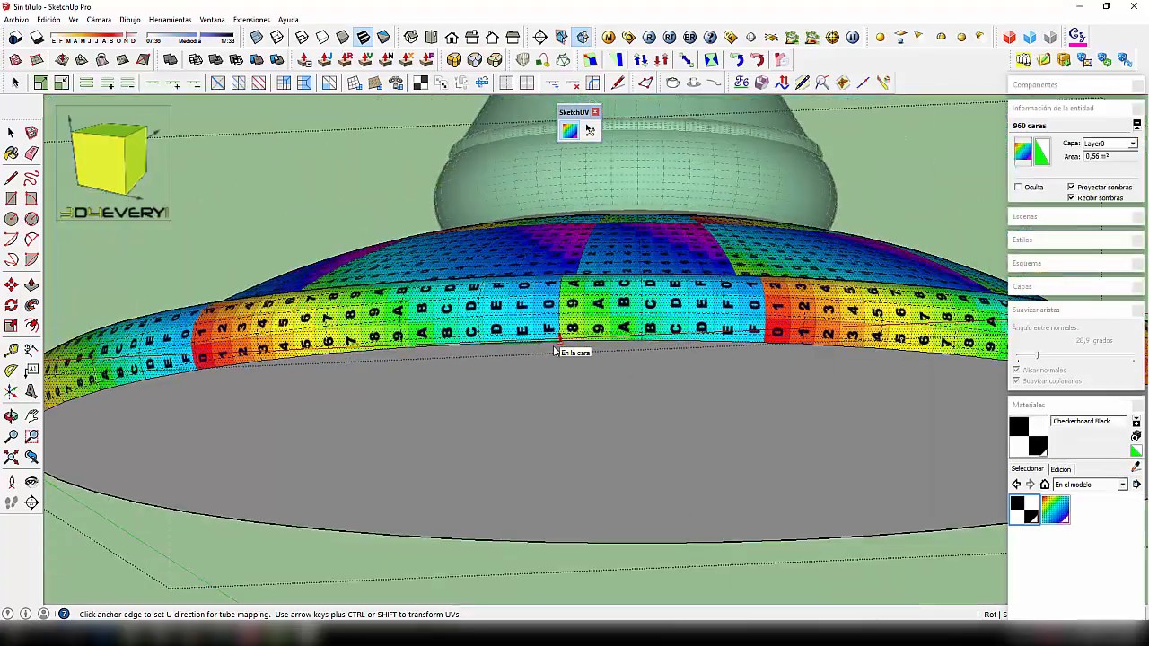
middle_click_drag(685, 331, 556, 341)
scroll(556, 342, "down", 5)
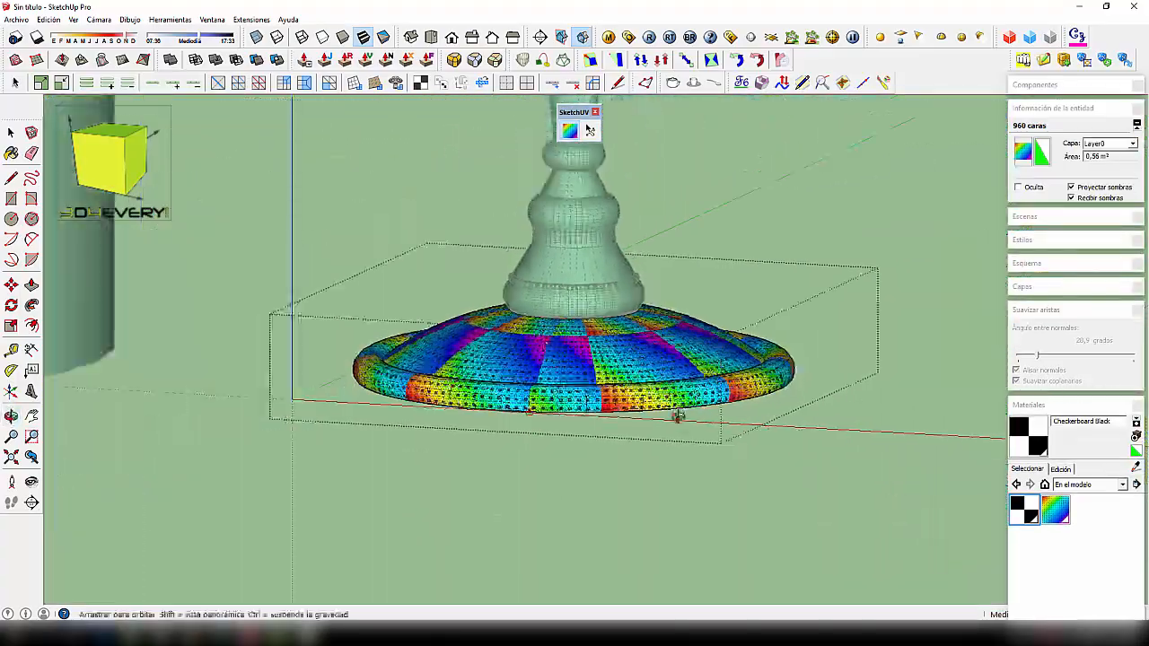
middle_click_drag(679, 410, 604, 457)
scroll(583, 427, "down", 3)
left_click(730, 484)
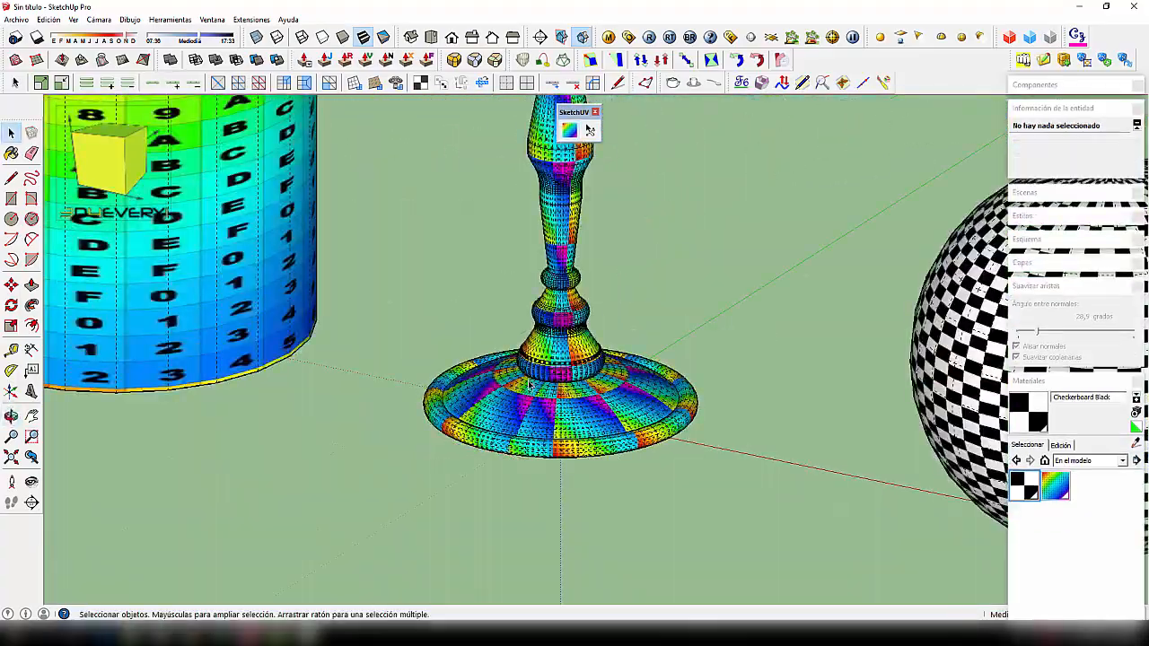
Step: Go to the round bent pipe, opened for editing, and turn off the display of hidden geometry
scroll(528, 386, "down", 3)
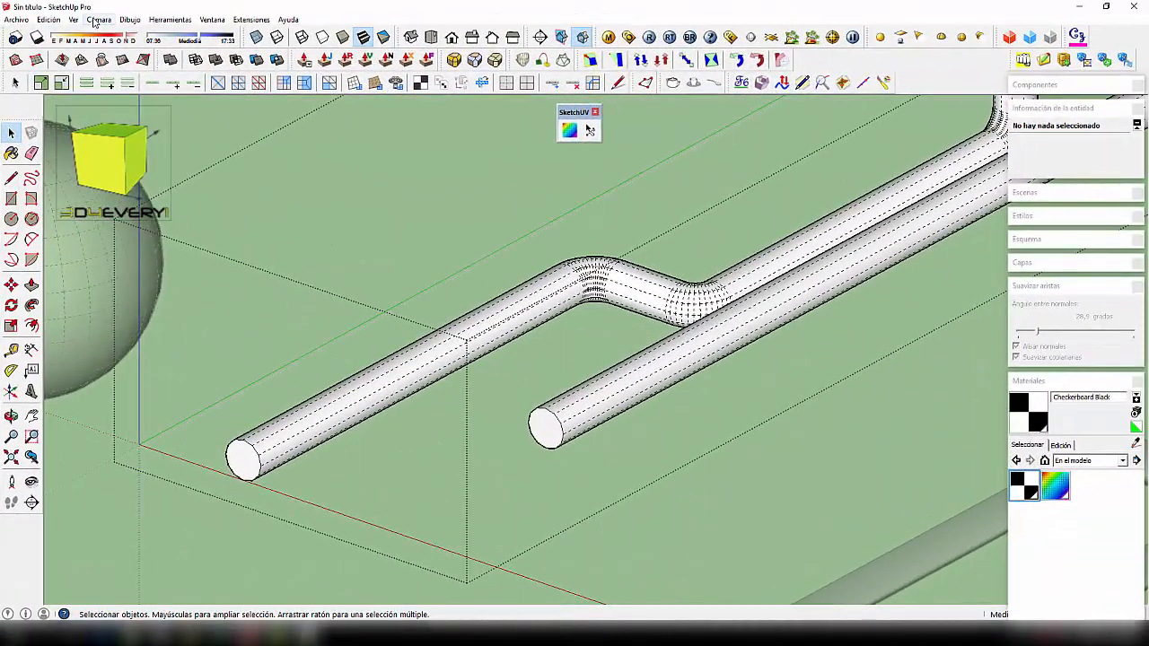
left_click(97, 20)
left_click(125, 77)
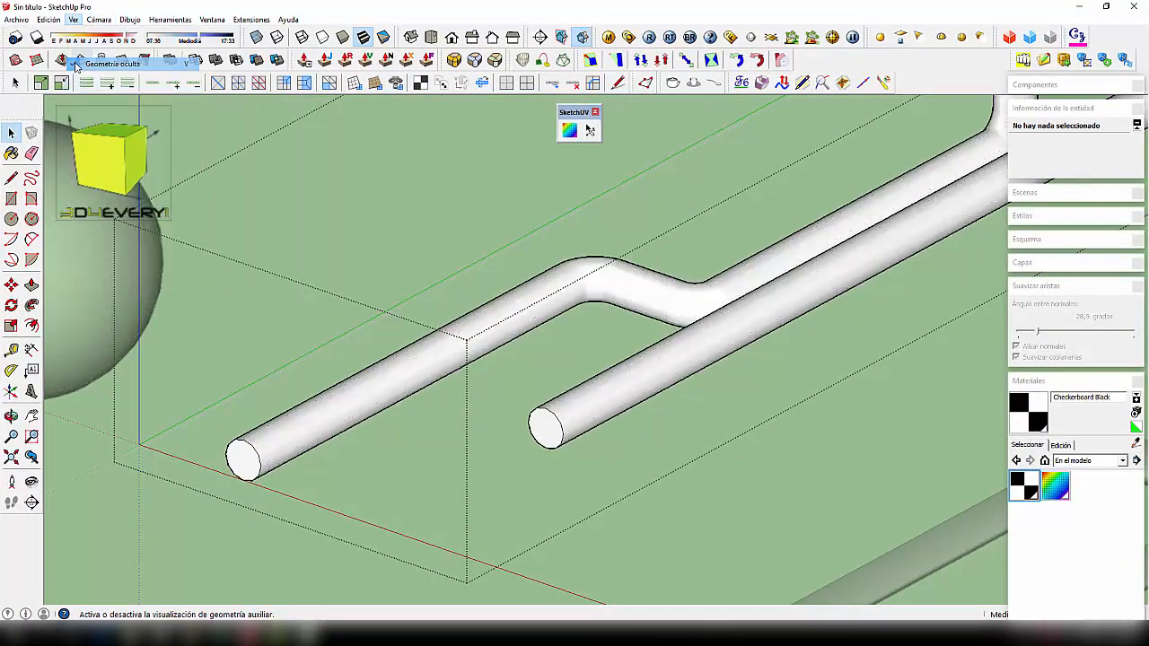
scroll(437, 381, "up", 1)
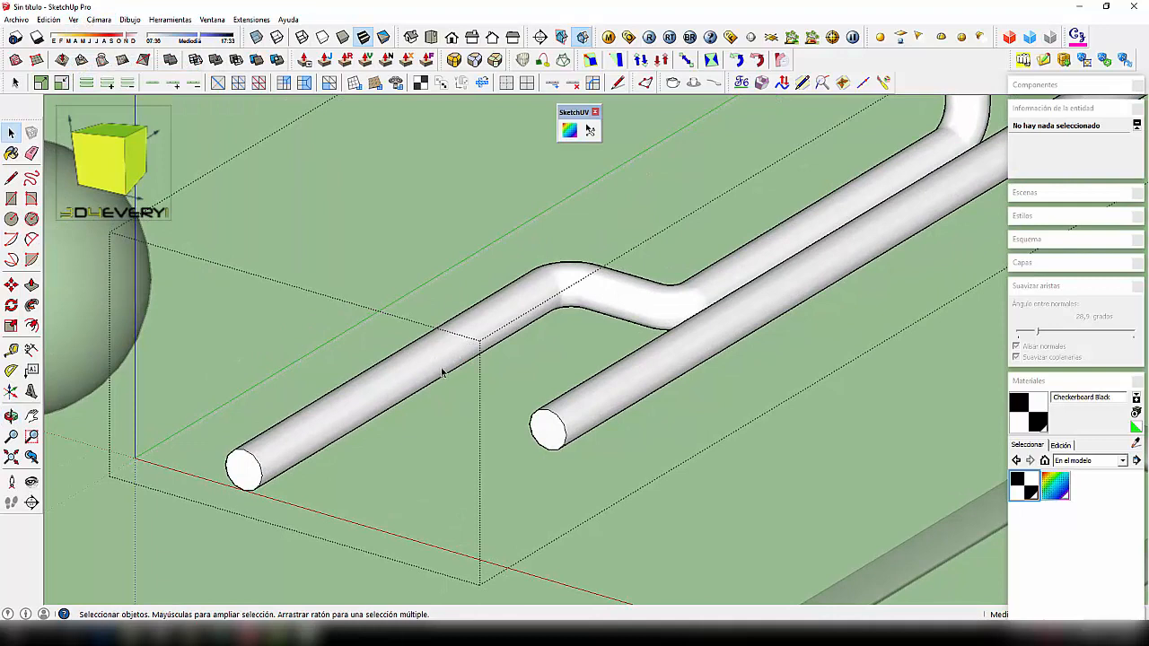
Step: Apply Tube Map to the round pipe from a vertex on its end cap, with the adjoining lengthwise edge as U direction
left_click(569, 131)
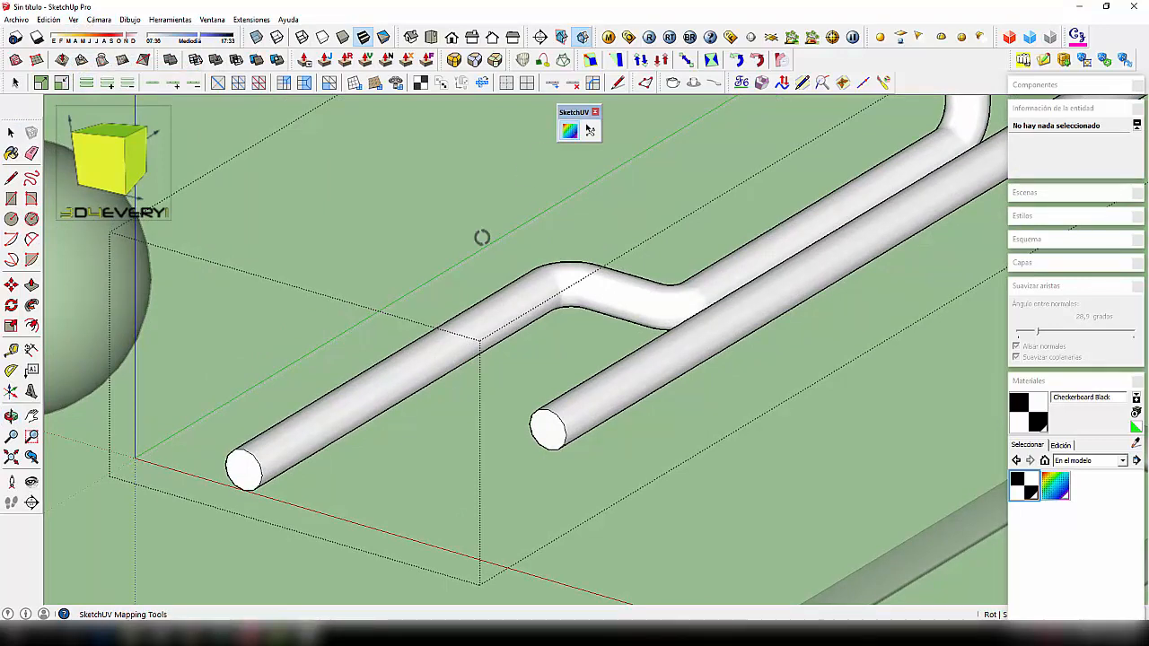
left_click(260, 466)
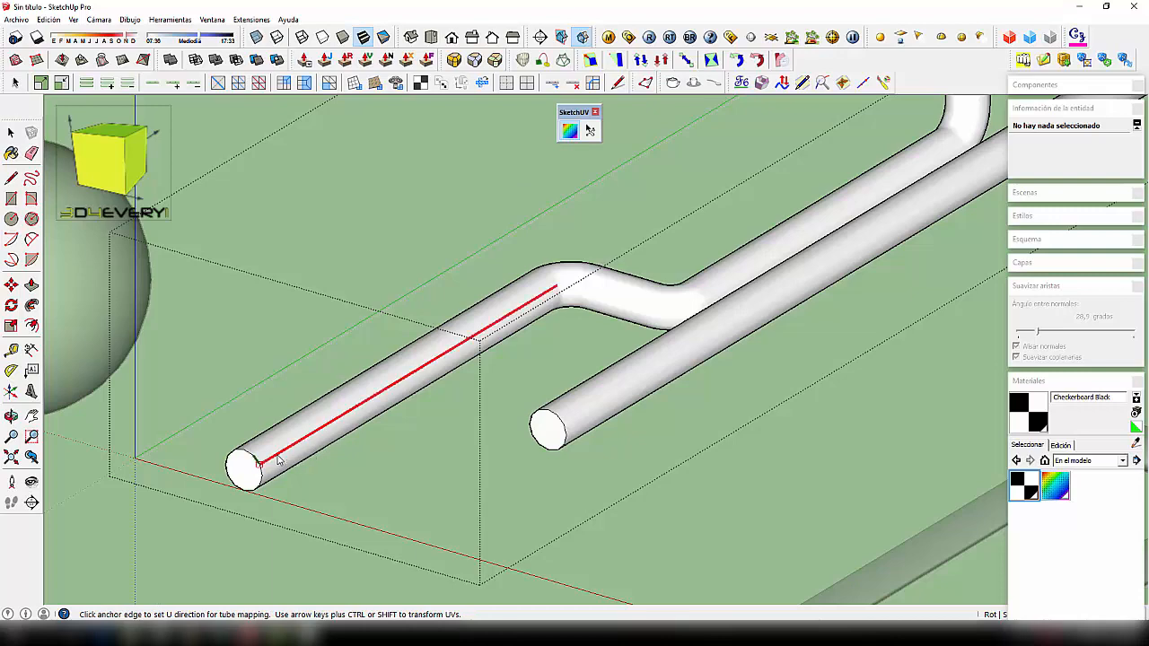
right_click(278, 460)
left_click(321, 516)
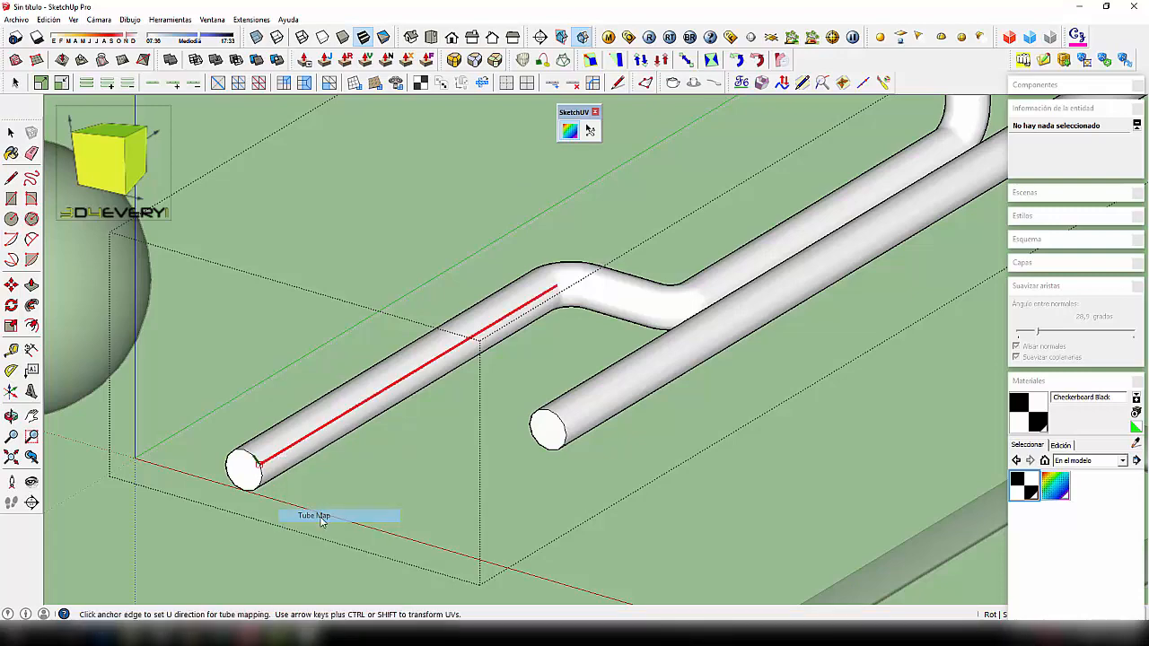
Step: Examine the tube-mapped texture along the whole round pipe, then leave the mapping tool and close the pipe's group
middle_click_drag(476, 475, 584, 410)
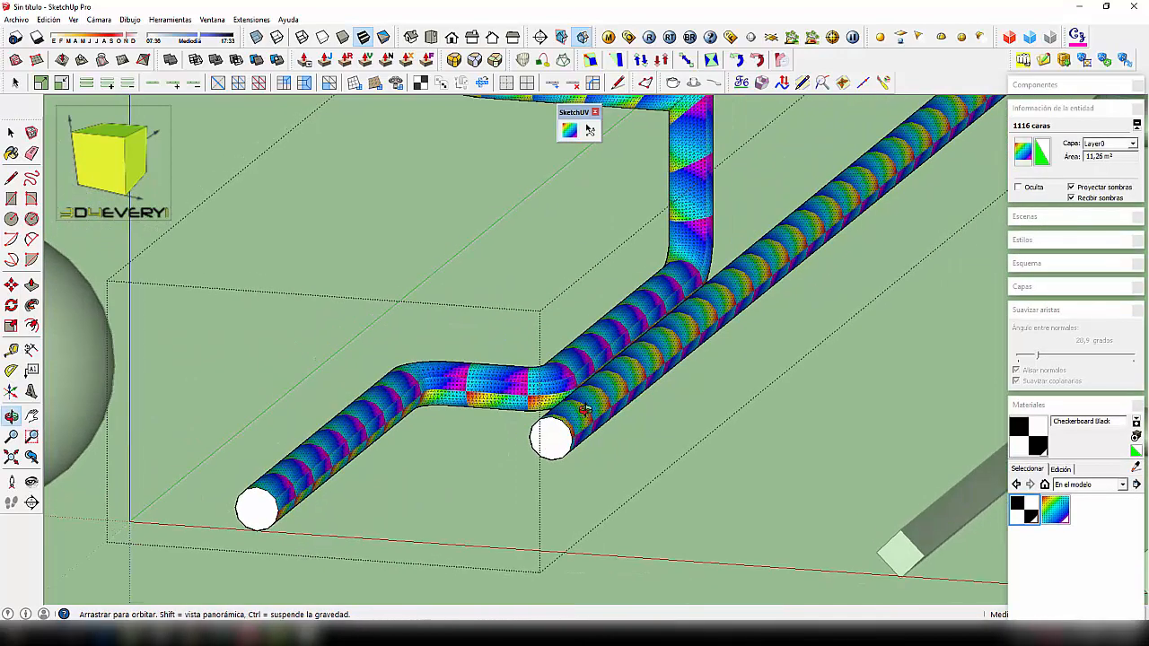
middle_click_drag(495, 475, 460, 494)
scroll(476, 465, "up", 4)
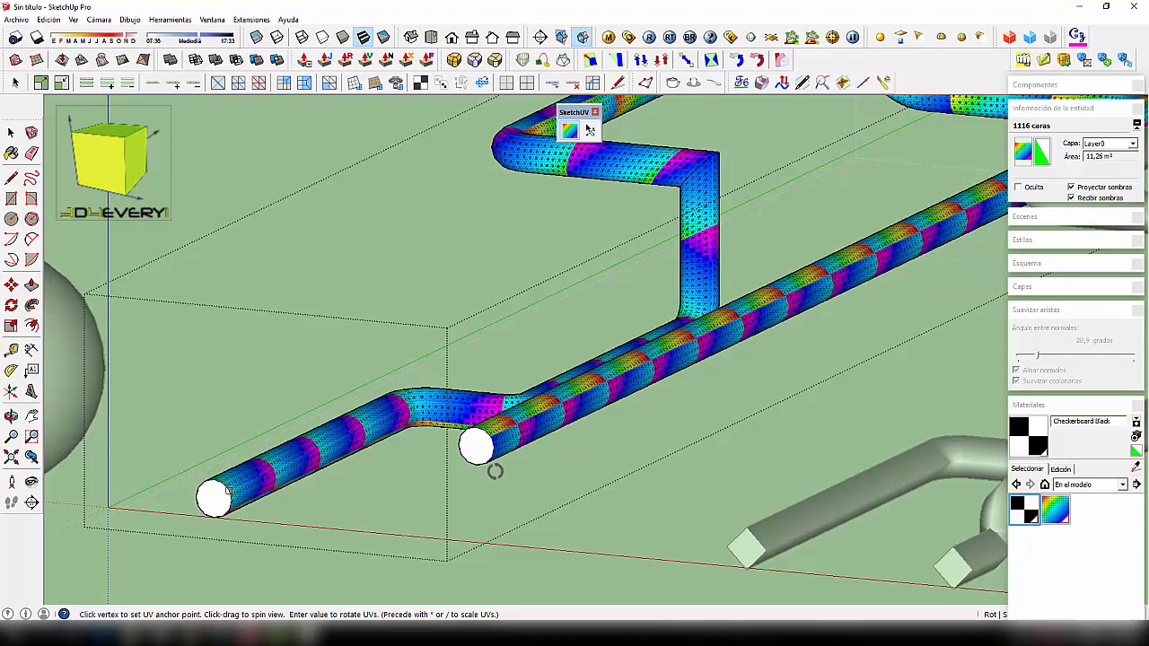
middle_click_drag(478, 439, 499, 499)
scroll(499, 499, "down", 5)
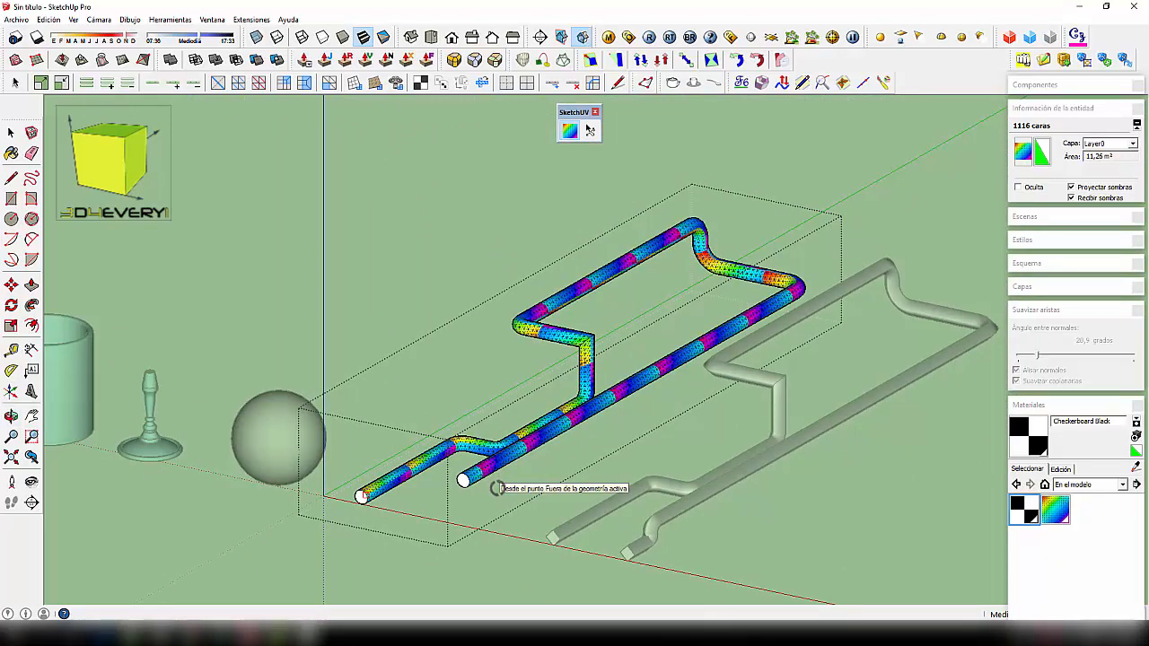
key("space")
left_click(712, 528)
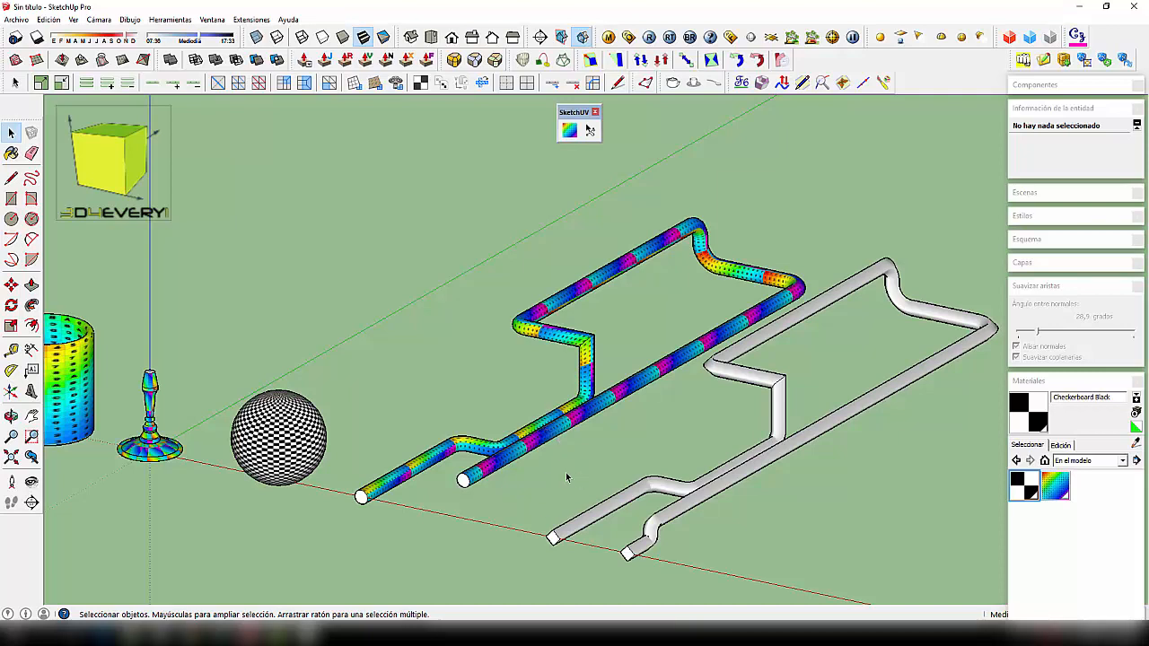
Step: Examine how the texture follows the round pipe's bends and its sharp mitred corner
scroll(536, 463, "up", 3)
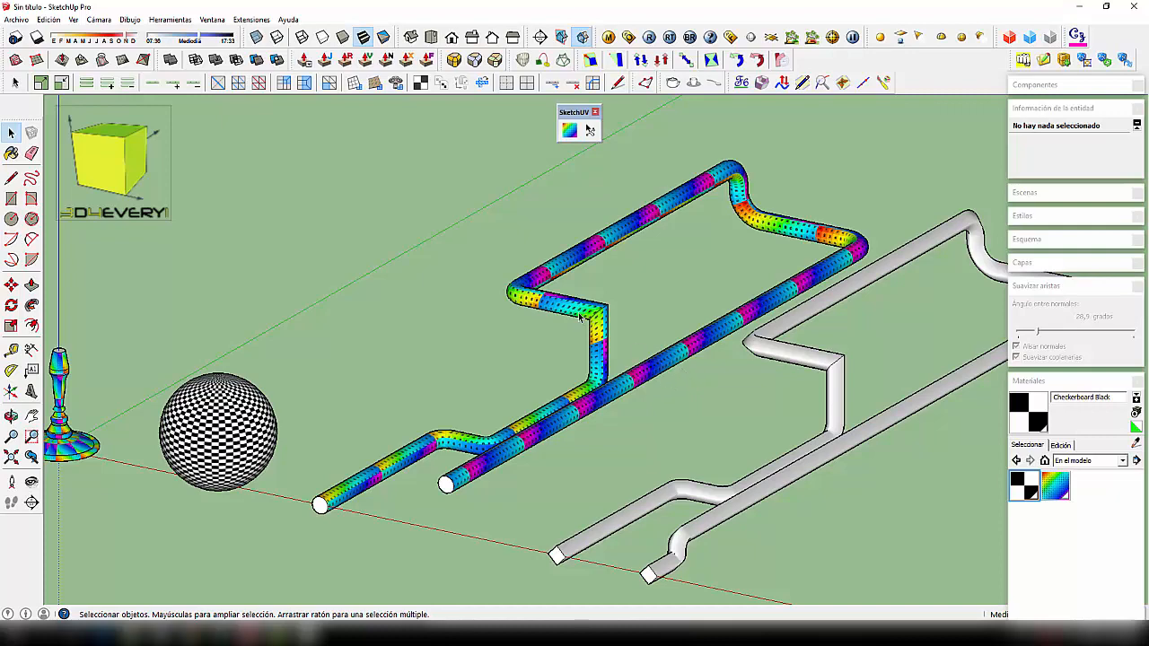
scroll(580, 318, "up", 3)
scroll(599, 320, "up", 2)
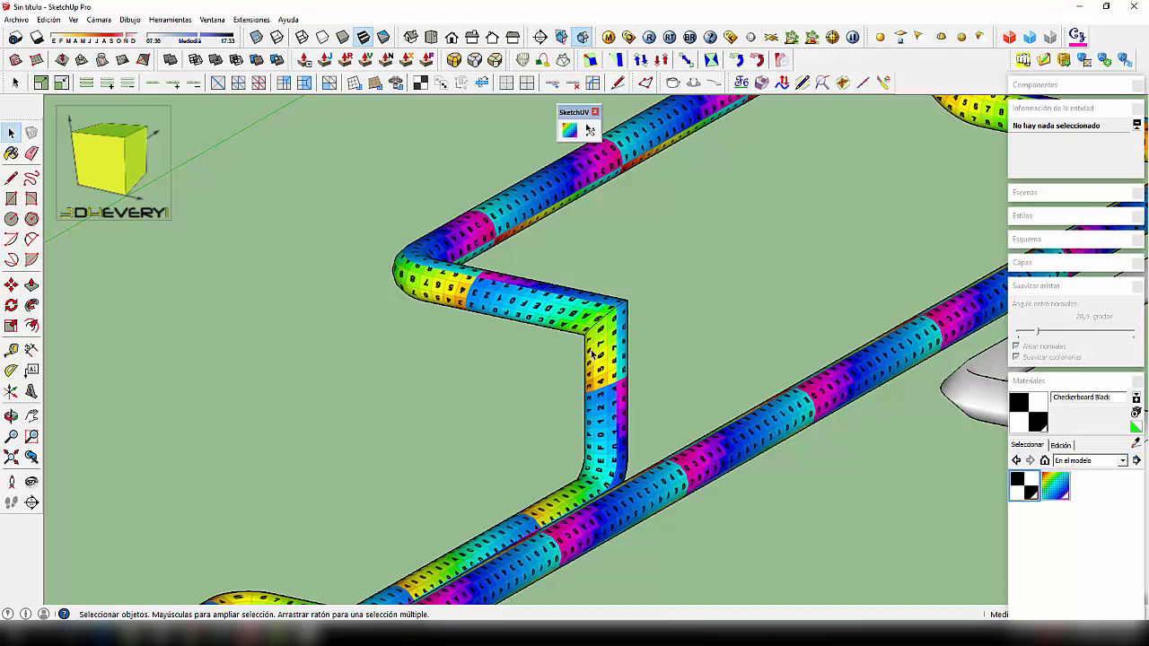
scroll(591, 353, "down", 2)
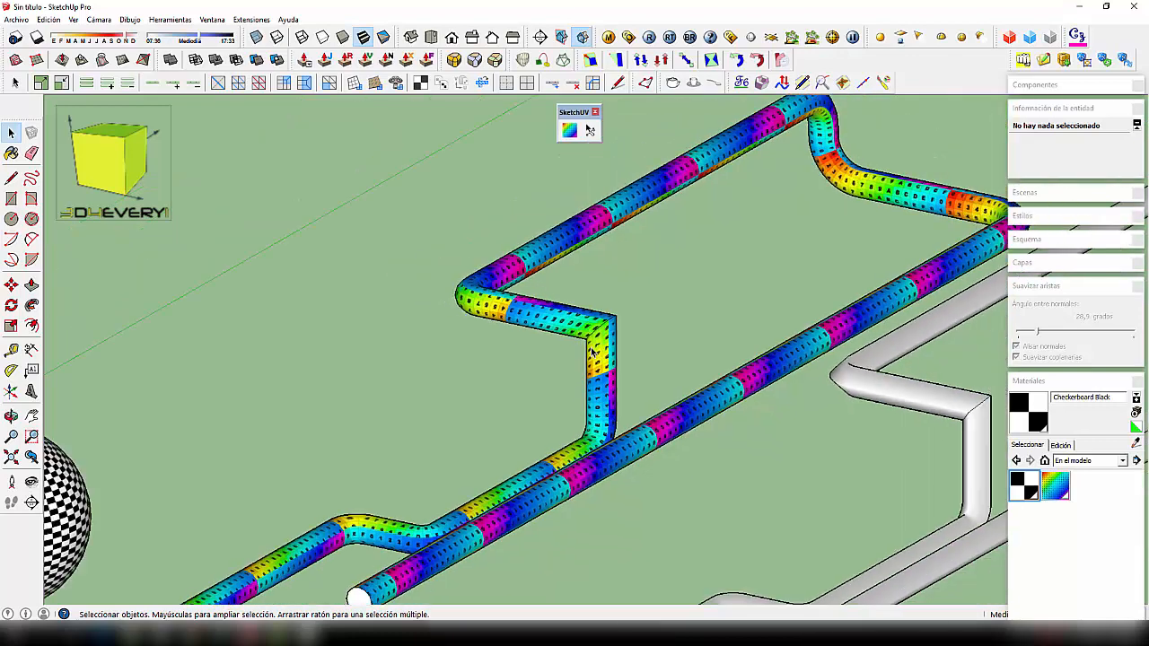
scroll(499, 369, "down", 4)
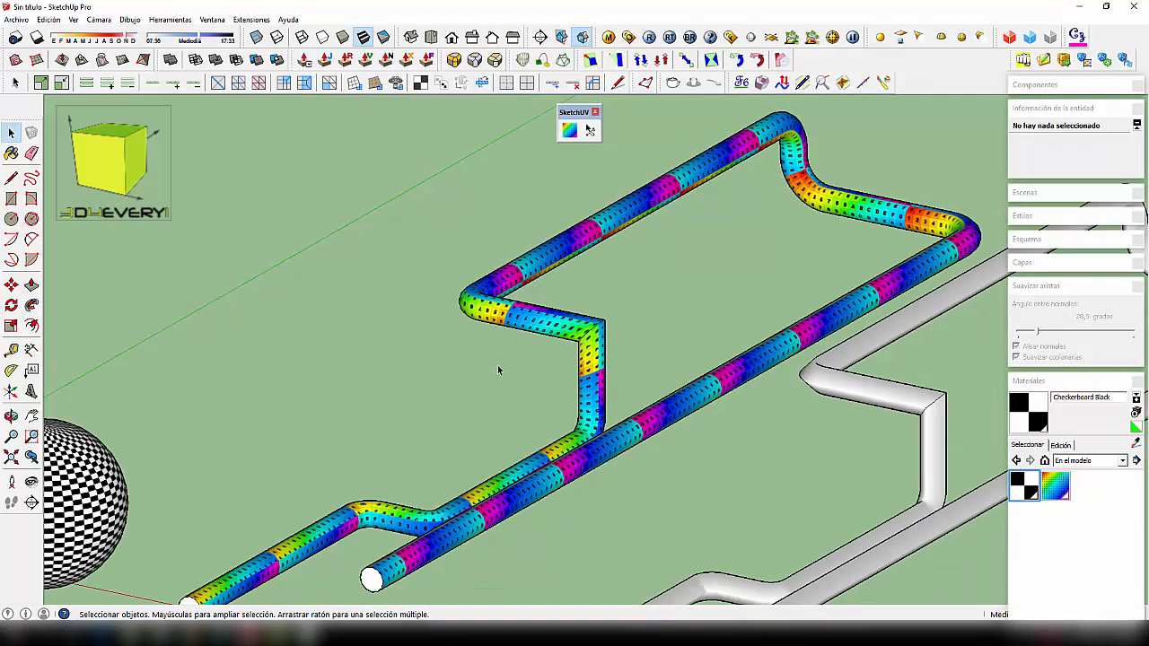
Step: Check the untextured square-section pipe's surface and examine the tight bend near its shorter end up close
scroll(586, 477, "up", 3)
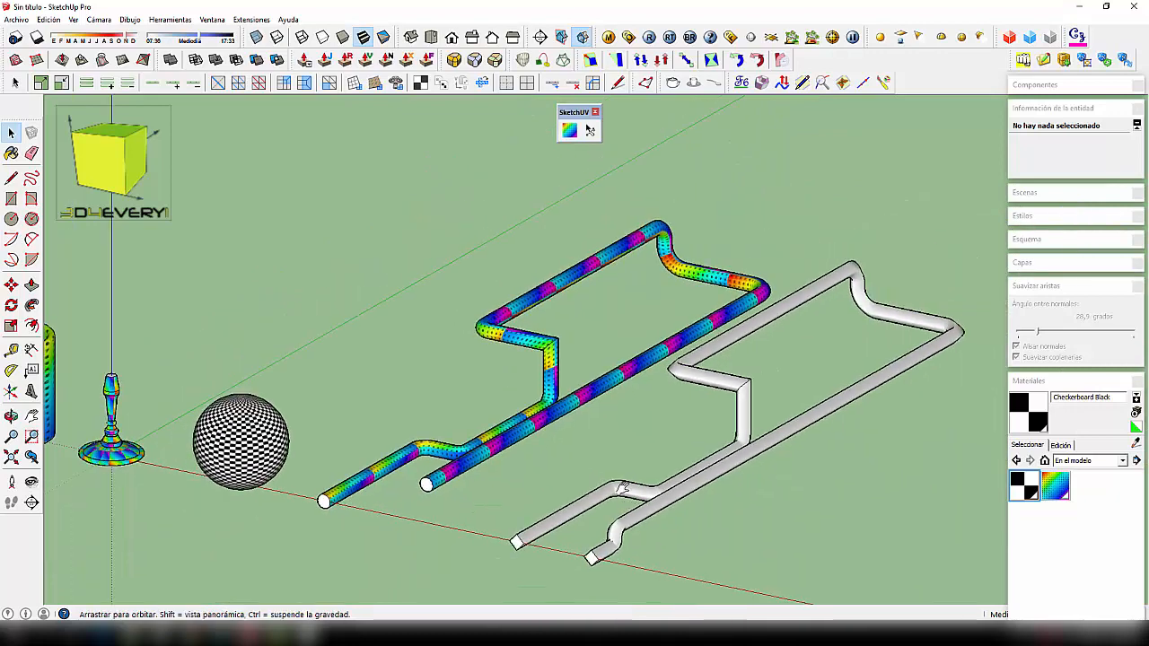
left_click(528, 400)
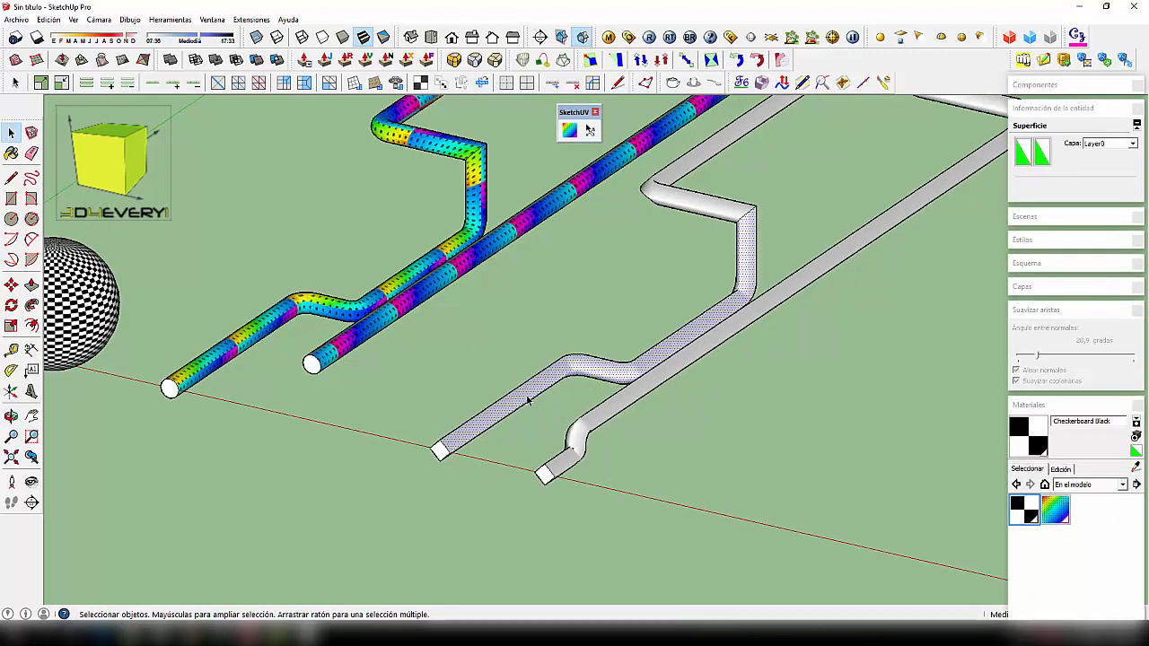
scroll(528, 401, "up", 1)
left_click(716, 461)
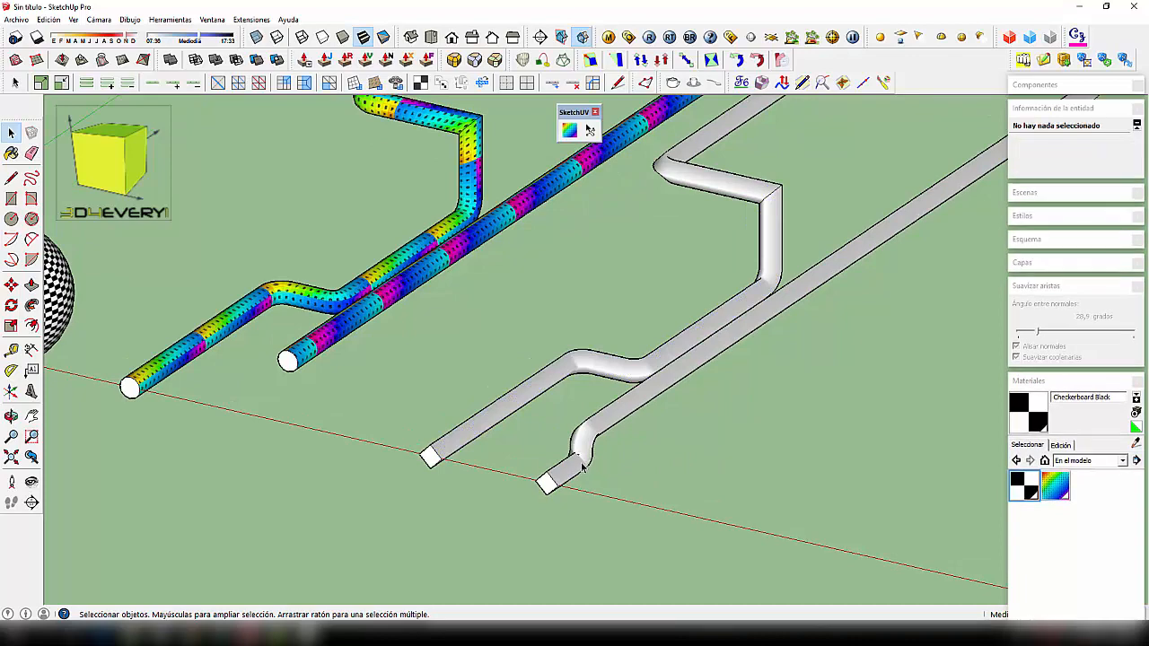
scroll(601, 462, "up", 3)
middle_click_drag(608, 497, 517, 437)
scroll(515, 433, "up", 2)
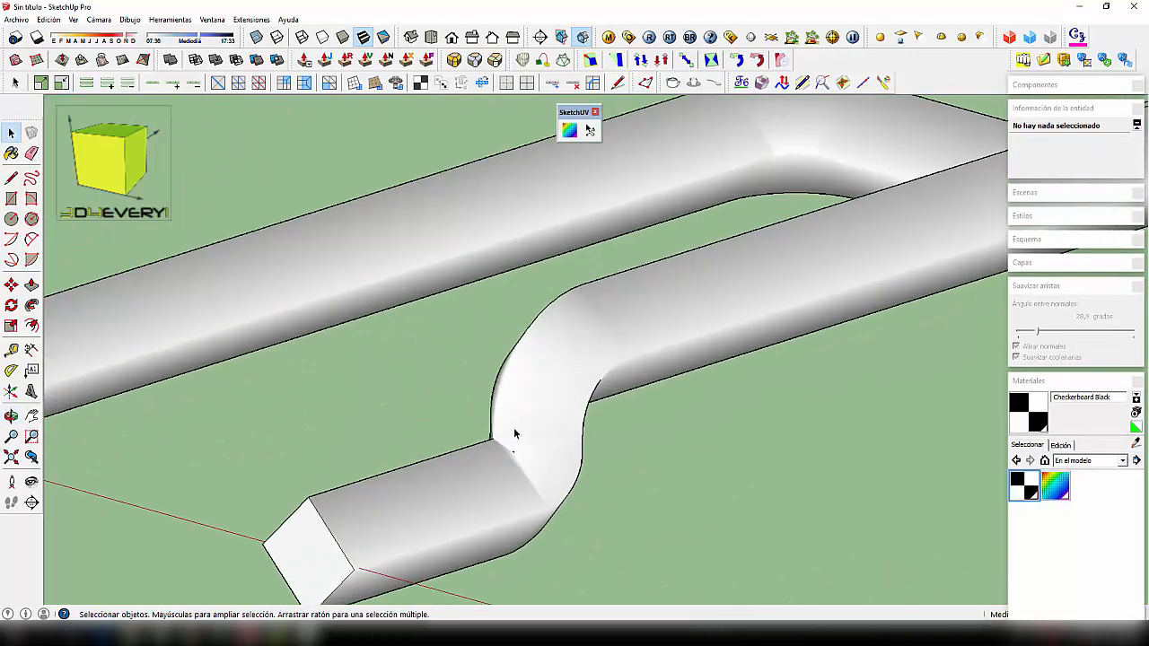
scroll(517, 477, "down", 1)
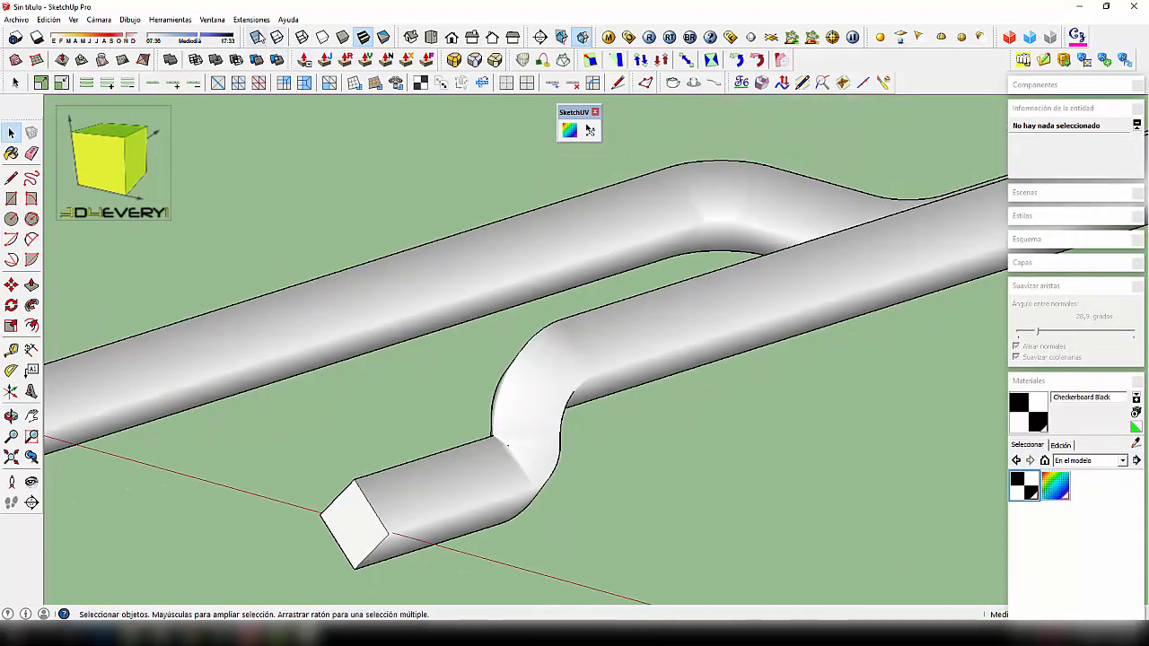
Step: Examine the square pipe's inner geometry at the tight bend in X-ray mode, then turn X-ray off
left_click(256, 37)
middle_click_drag(533, 508, 567, 508)
scroll(417, 453, "up", 3)
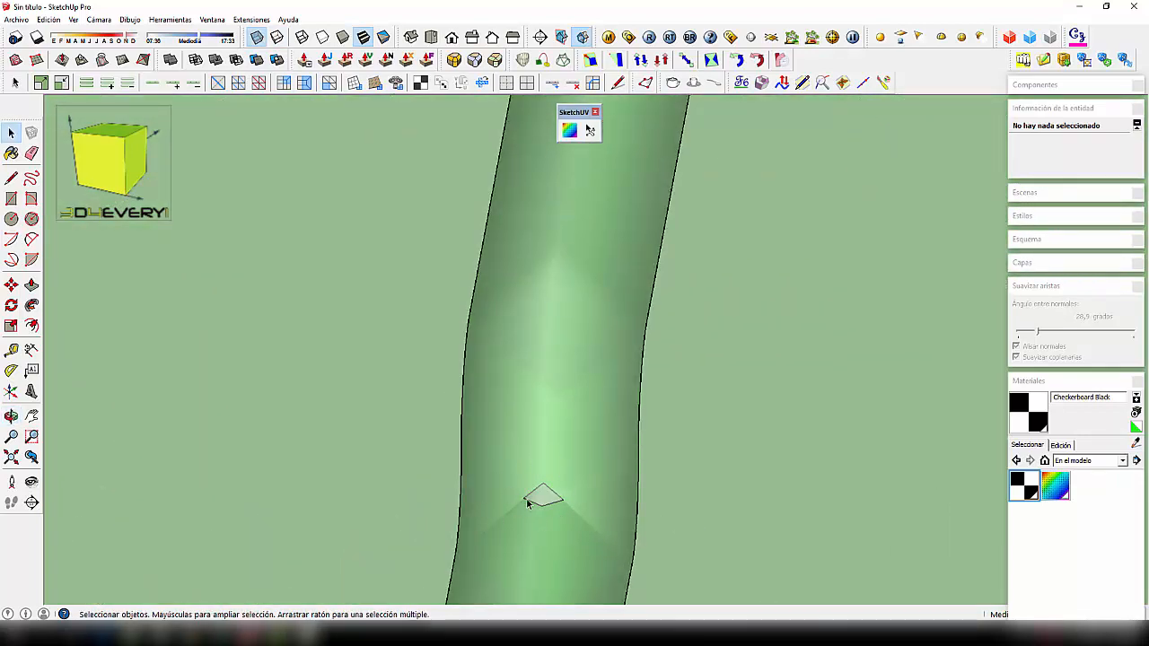
scroll(543, 495, "down", 4)
mouse_move(547, 495)
middle_mouse_down()
mouse_move(608, 518)
mouse_move(553, 492)
middle_mouse_up()
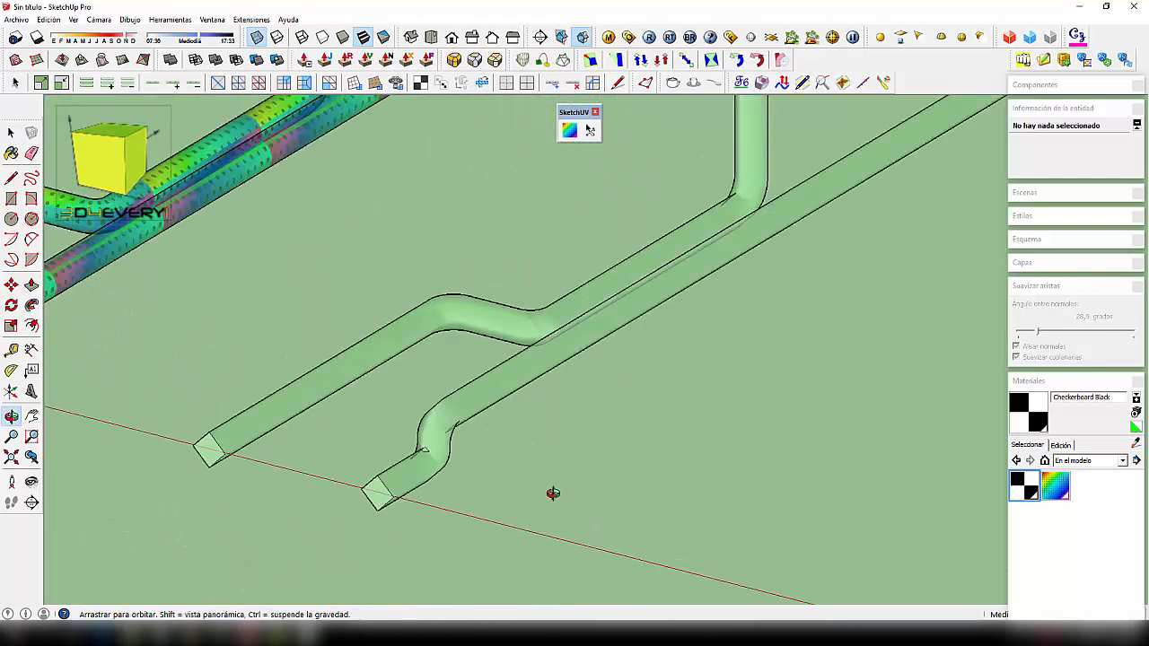
scroll(552, 492, "down", 3)
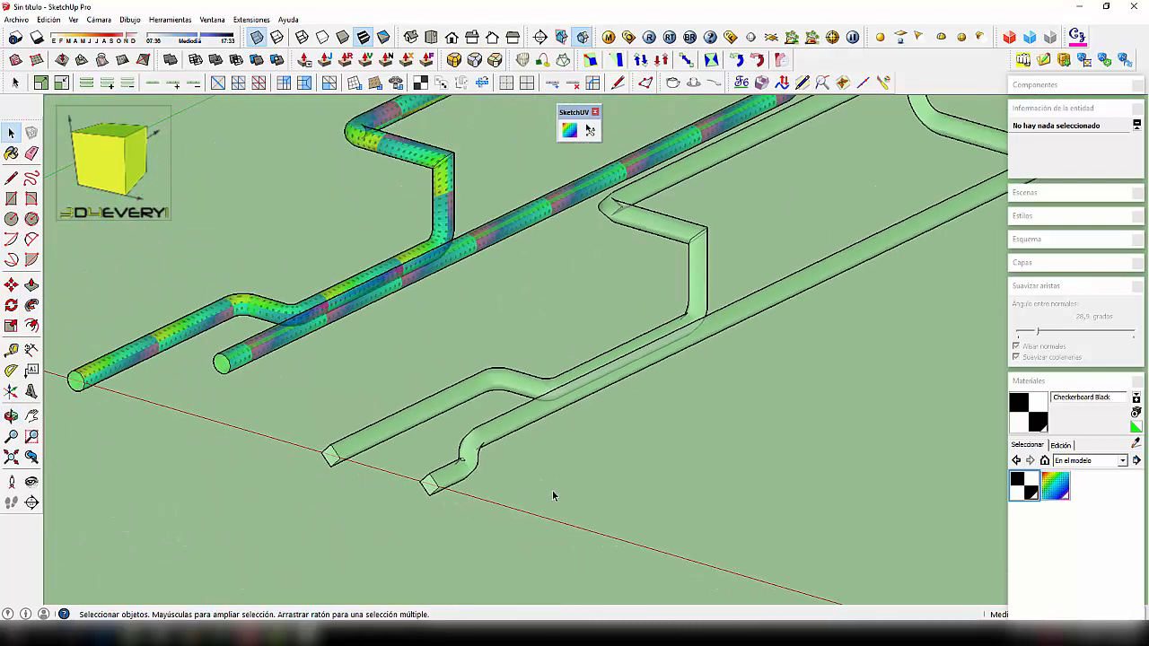
left_click(256, 37)
Step: Try to tube-map the square-section pipe, anchored at a corner vertex and its adjoining lengthwise edge, and undo the result
middle_click_drag(686, 429, 564, 414)
scroll(576, 398, "up", 1)
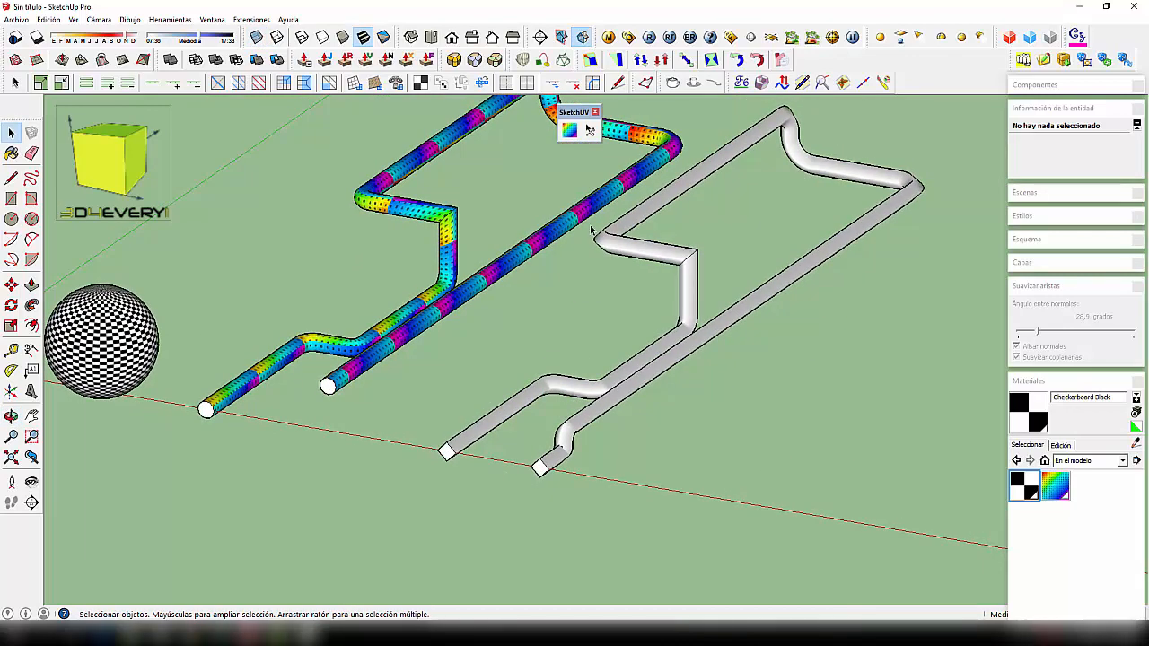
left_click(568, 135)
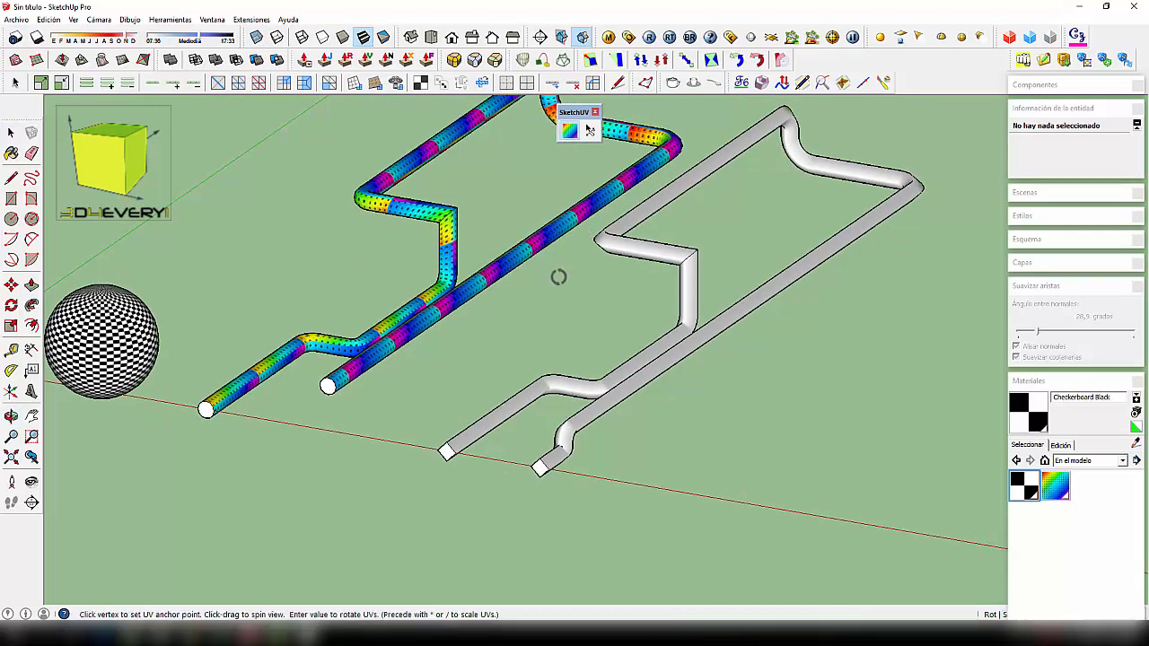
scroll(463, 455, "up", 2)
left_click(462, 450)
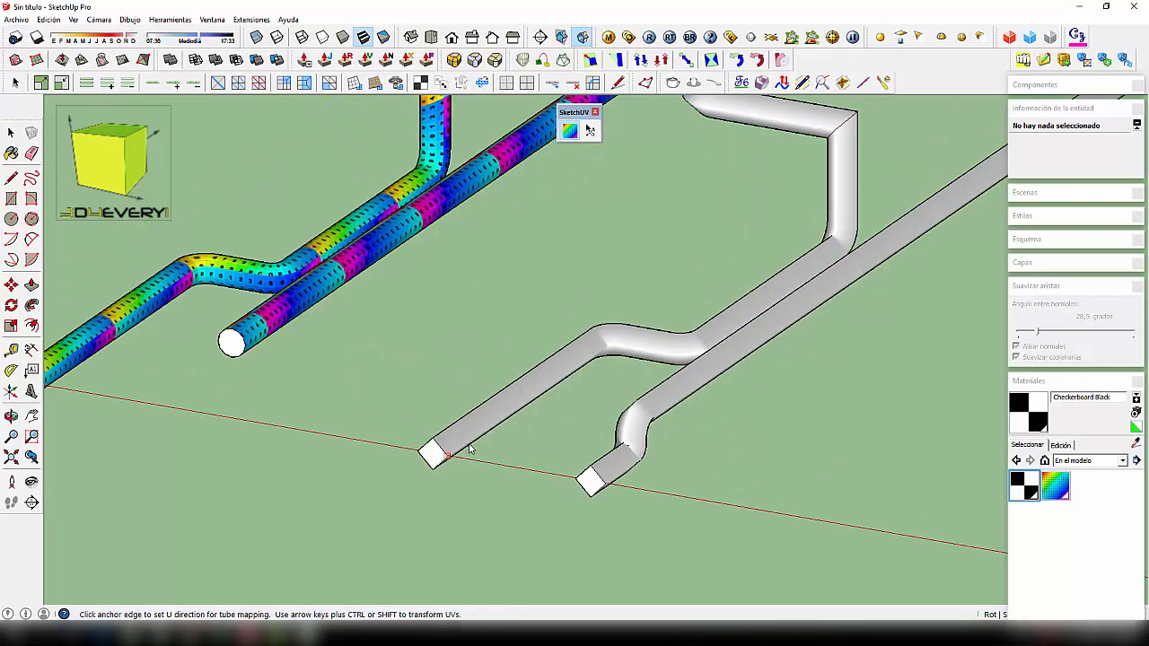
right_click(469, 446)
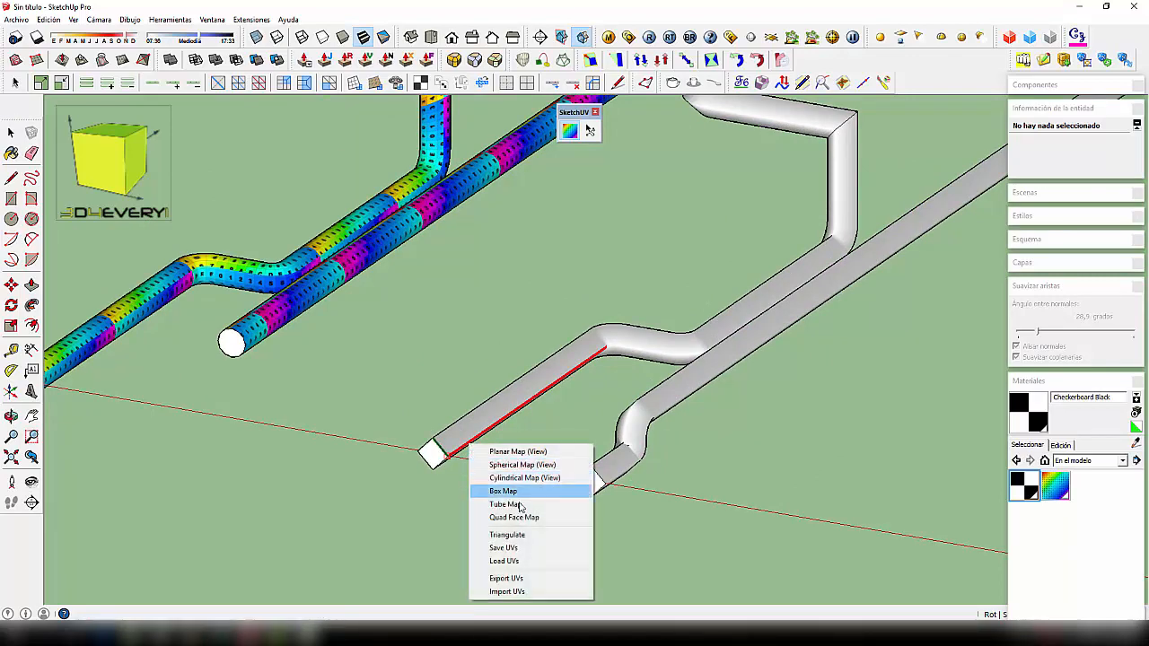
left_click(517, 504)
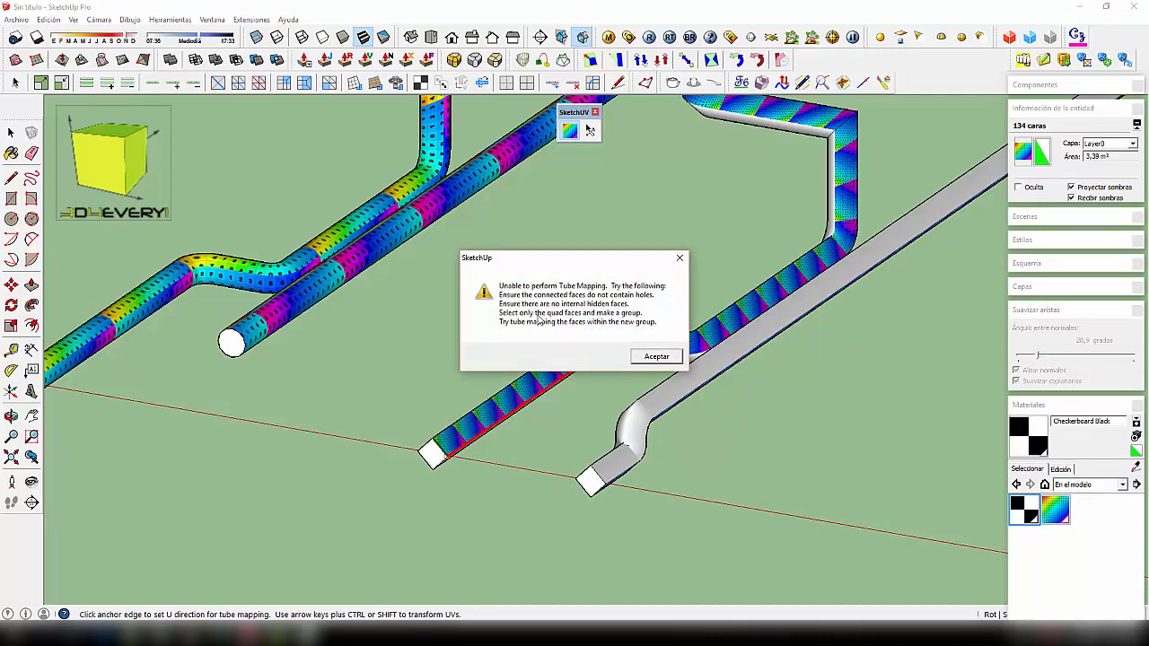
left_click(657, 358)
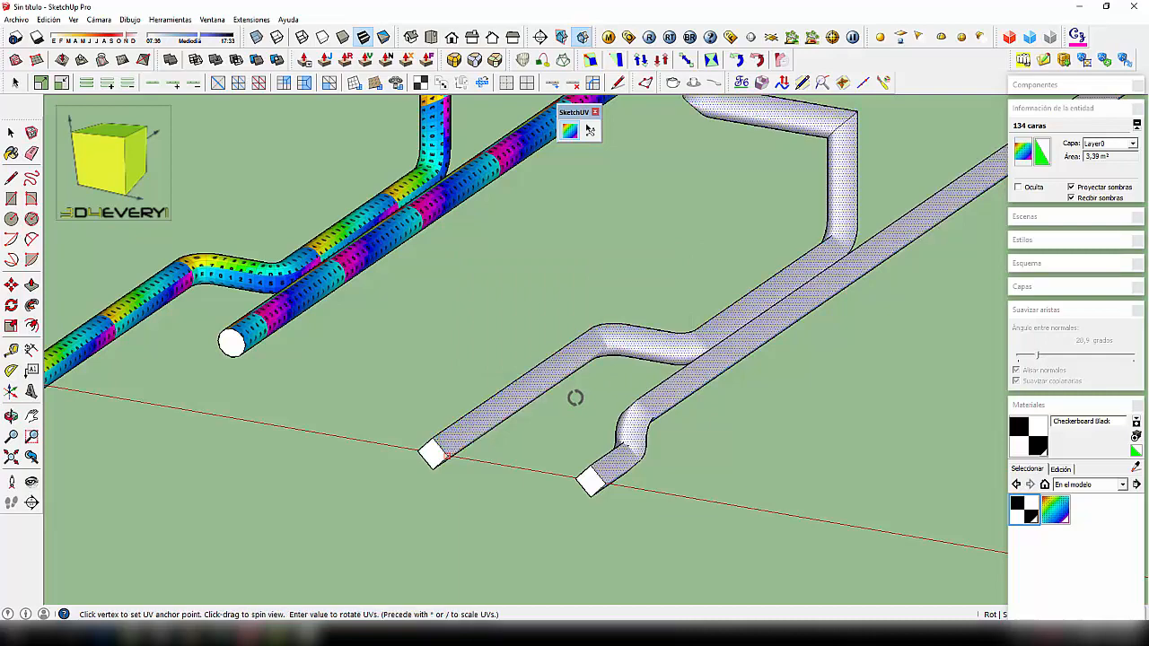
middle_click_drag(675, 431, 601, 361)
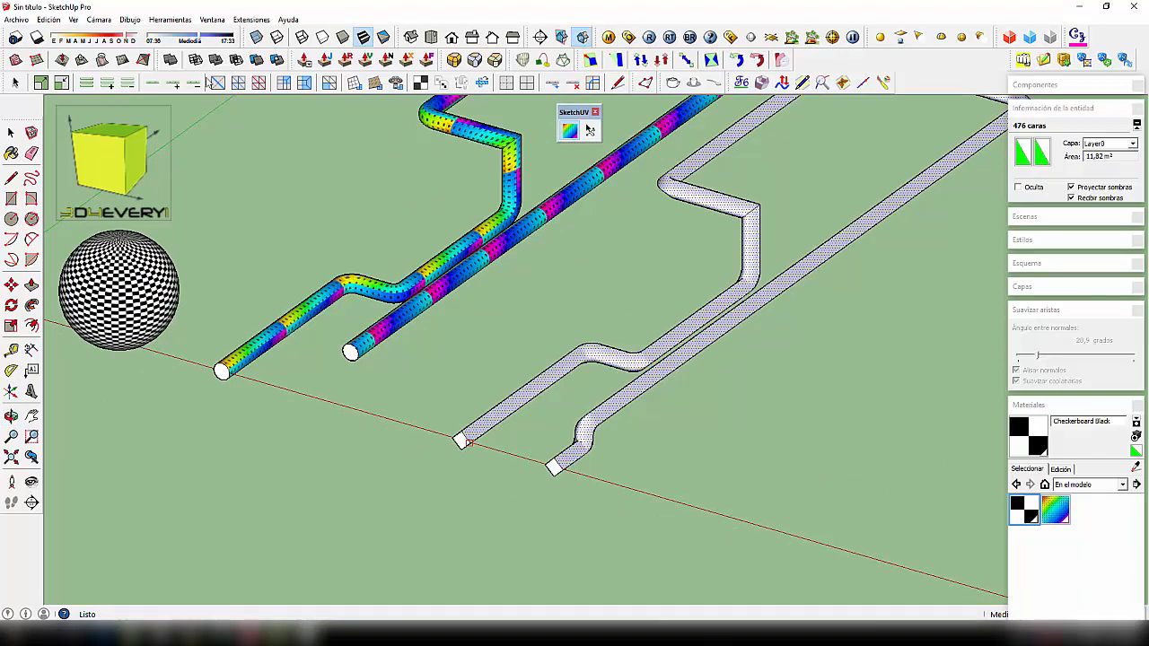
Step: Show the hidden geometry and examine the smoothed edges around the square pipe's tight bend
left_click(76, 20)
left_click(98, 65)
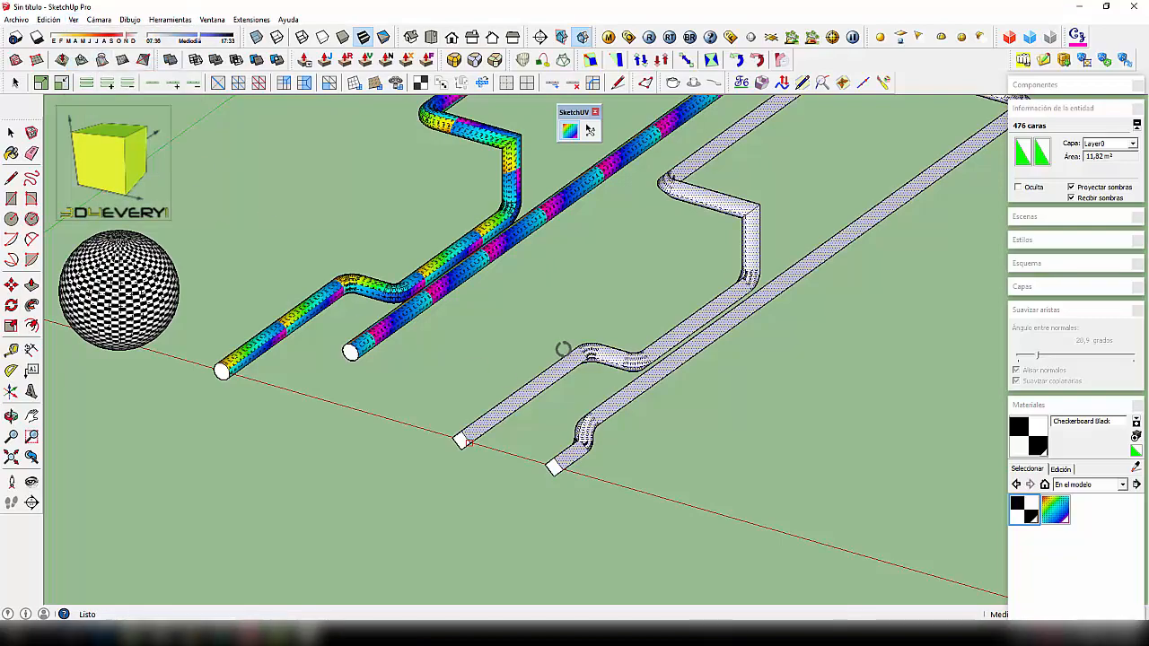
scroll(563, 350, "up", 6)
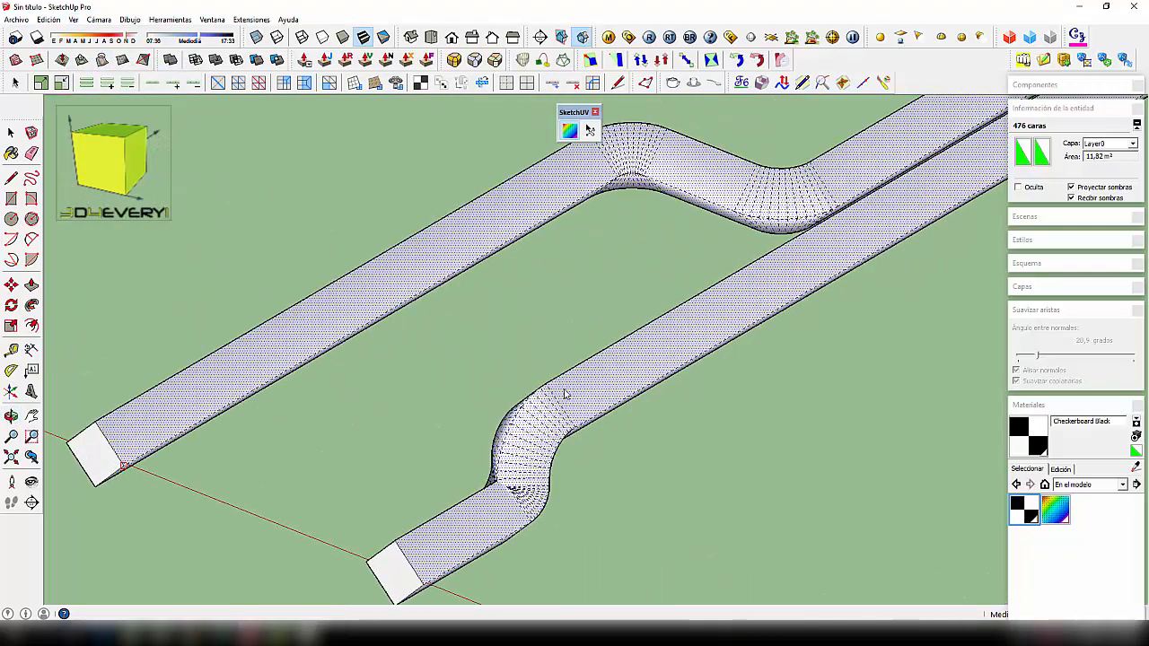
scroll(565, 395, "up", 2)
middle_click_drag(638, 465, 573, 386)
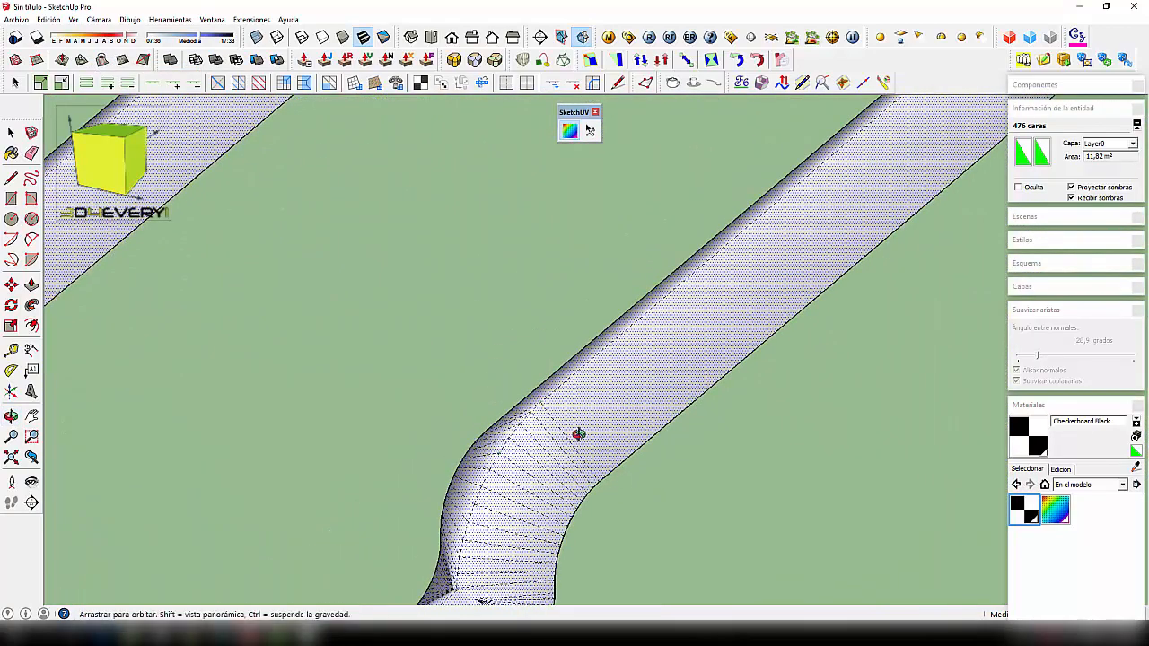
middle_click_drag(577, 436, 572, 318)
Step: Harden the ring of edges where the square pipe's tight bend meets its long straight section, using SketchUV Path Select
left_click(590, 130)
left_click(554, 429)
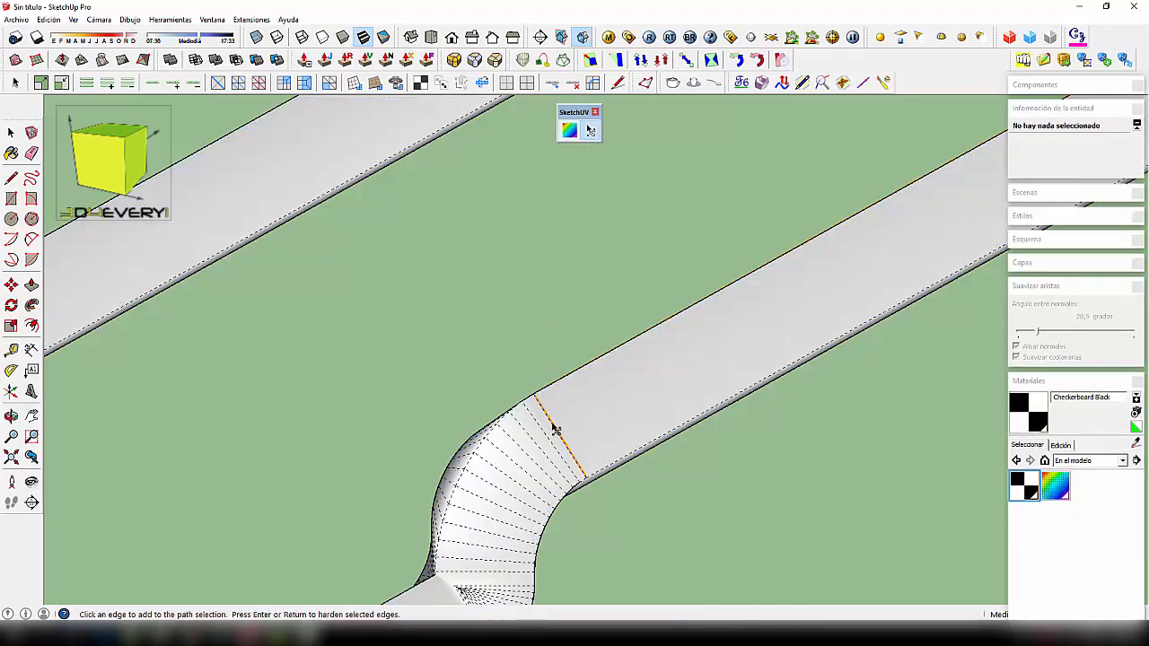
key("Return")
mouse_move(616, 428)
middle_mouse_down()
mouse_move(916, 449)
mouse_move(813, 456)
mouse_move(589, 436)
middle_mouse_up()
left_click(588, 426)
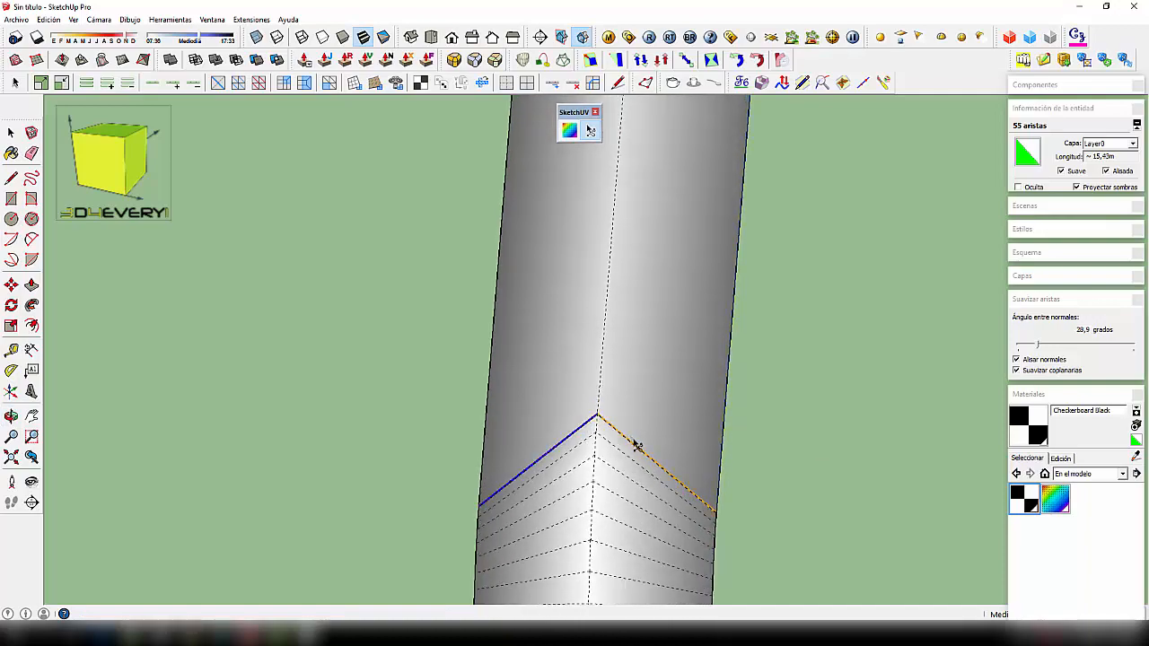
middle_click_drag(720, 462, 598, 493)
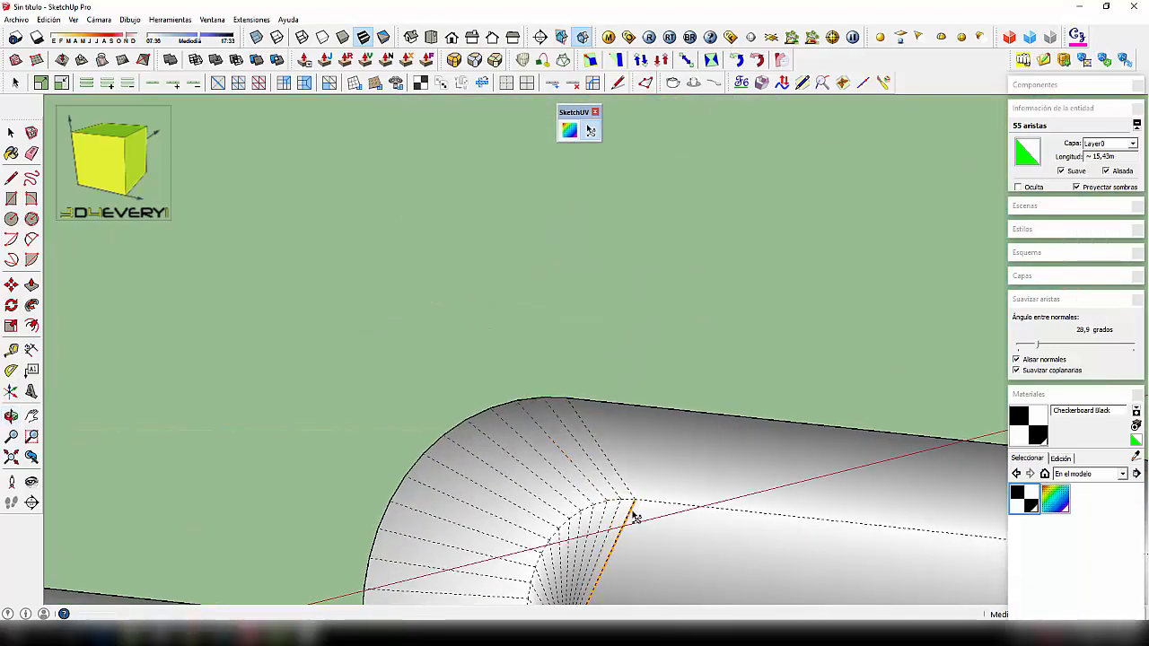
middle_click_drag(579, 411, 602, 448)
left_click_drag(845, 567, 804, 422)
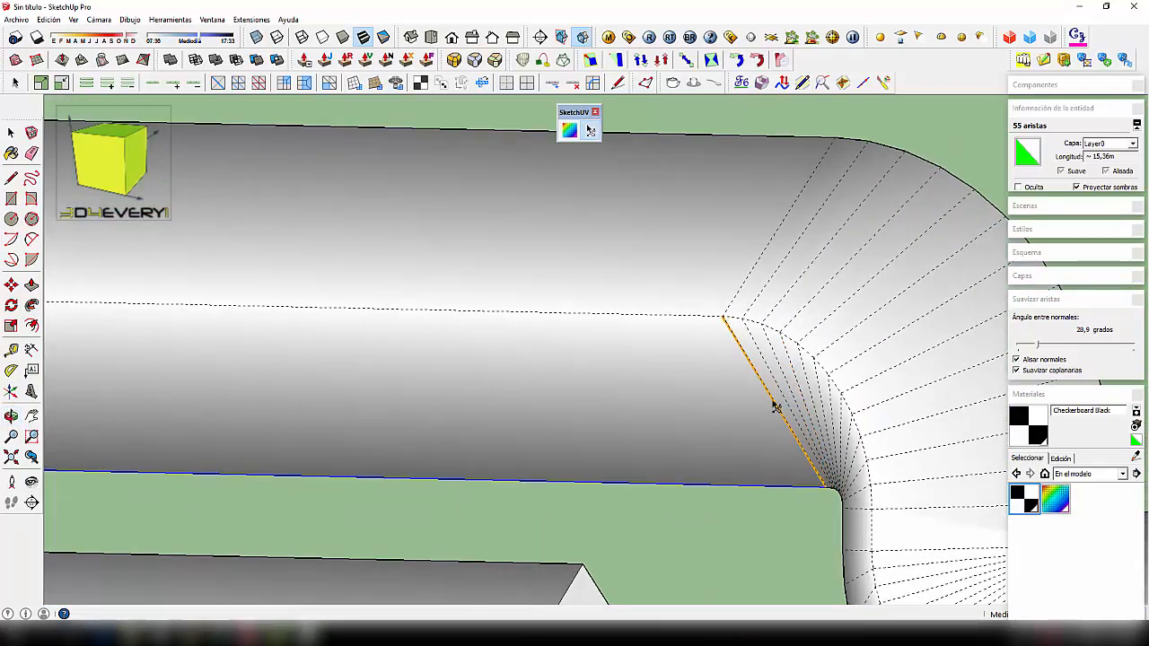
left_click(741, 289, "ctrl")
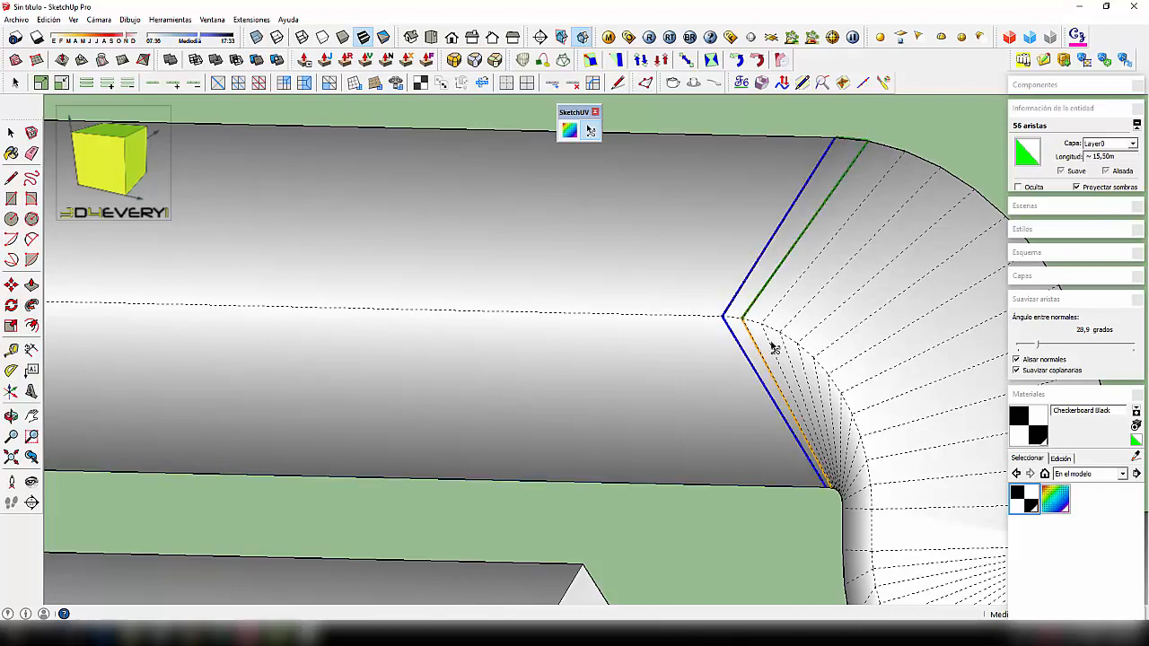
middle_click_drag(770, 341, 534, 354)
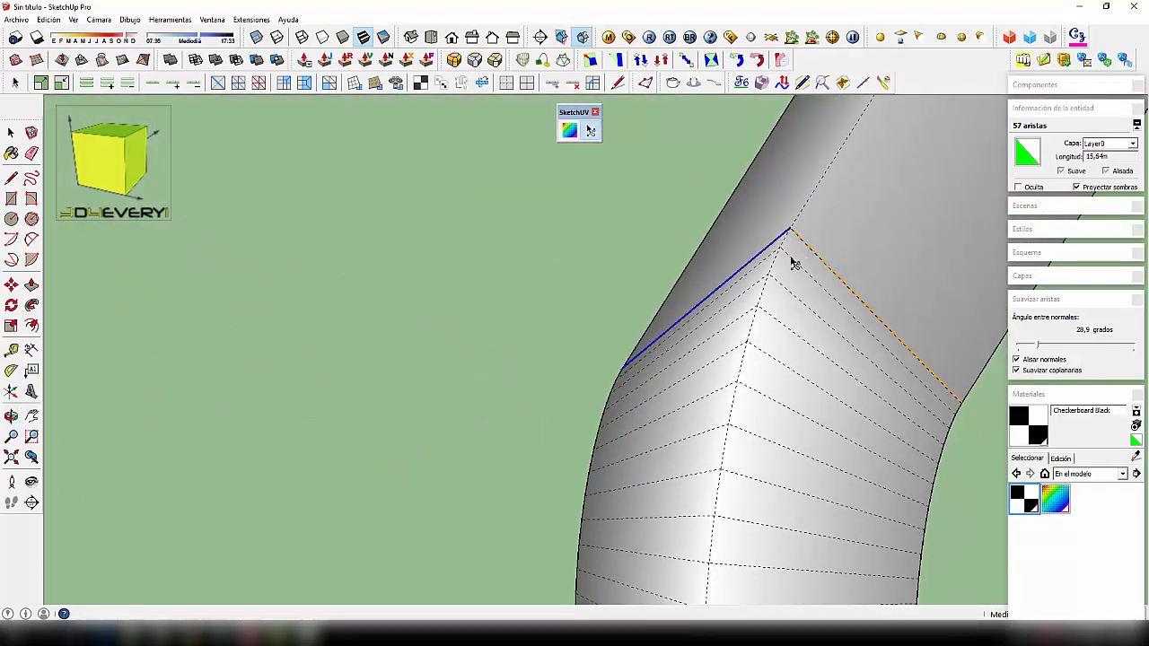
left_click(793, 263, "ctrl")
middle_click_drag(793, 263, 834, 371)
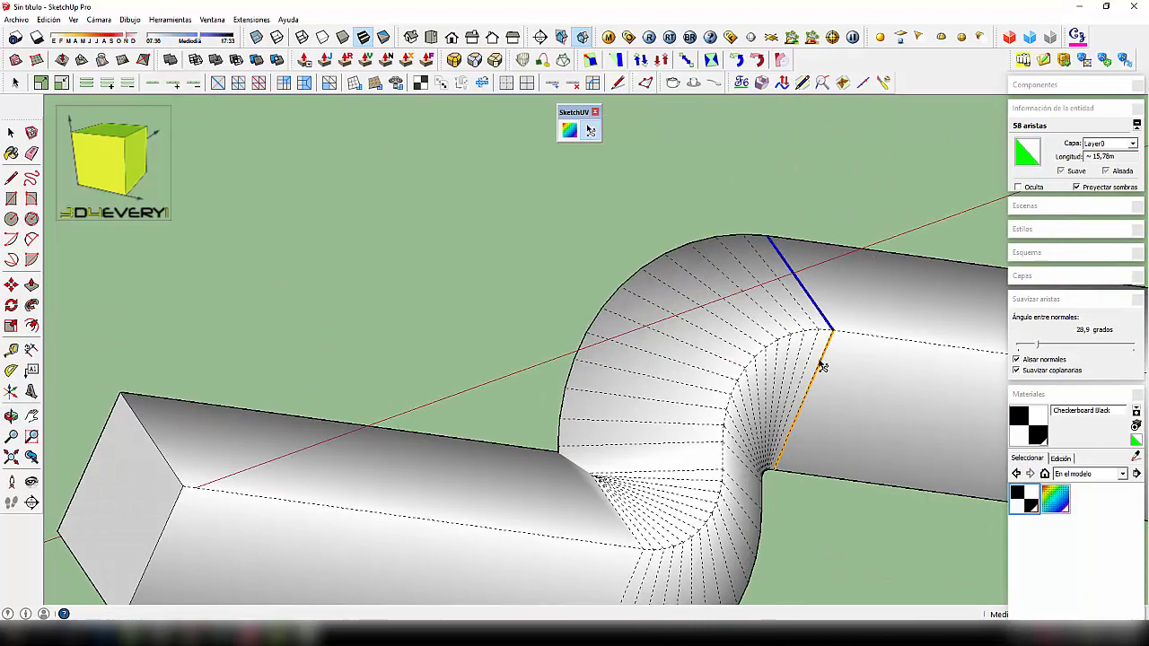
key("Return")
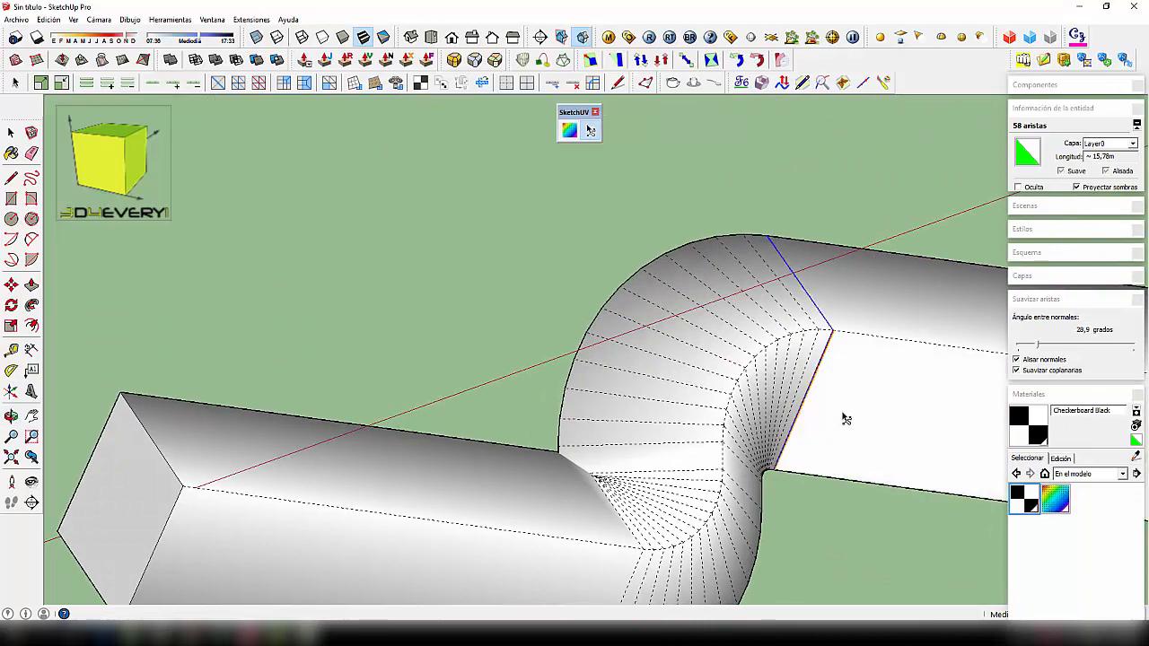
Step: Delete the square pipe's short end section together with most of the tight bend
scroll(684, 352, "down", 4)
middle_click_drag(713, 361, 635, 488)
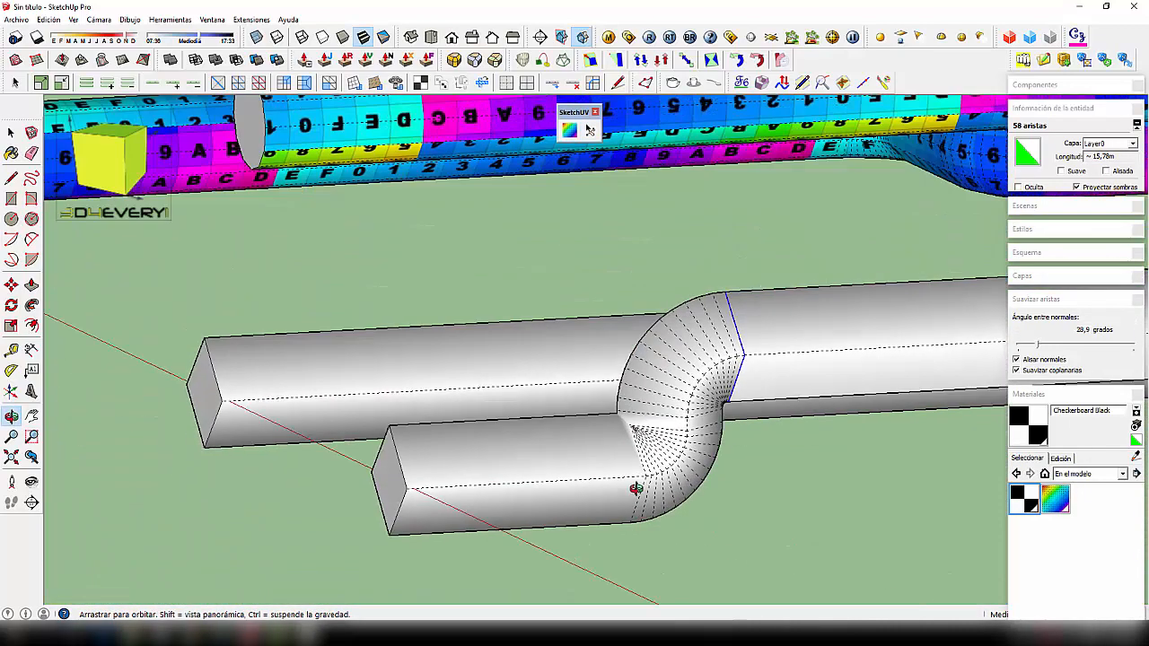
scroll(628, 467, "down", 3)
middle_click_drag(649, 405, 705, 547)
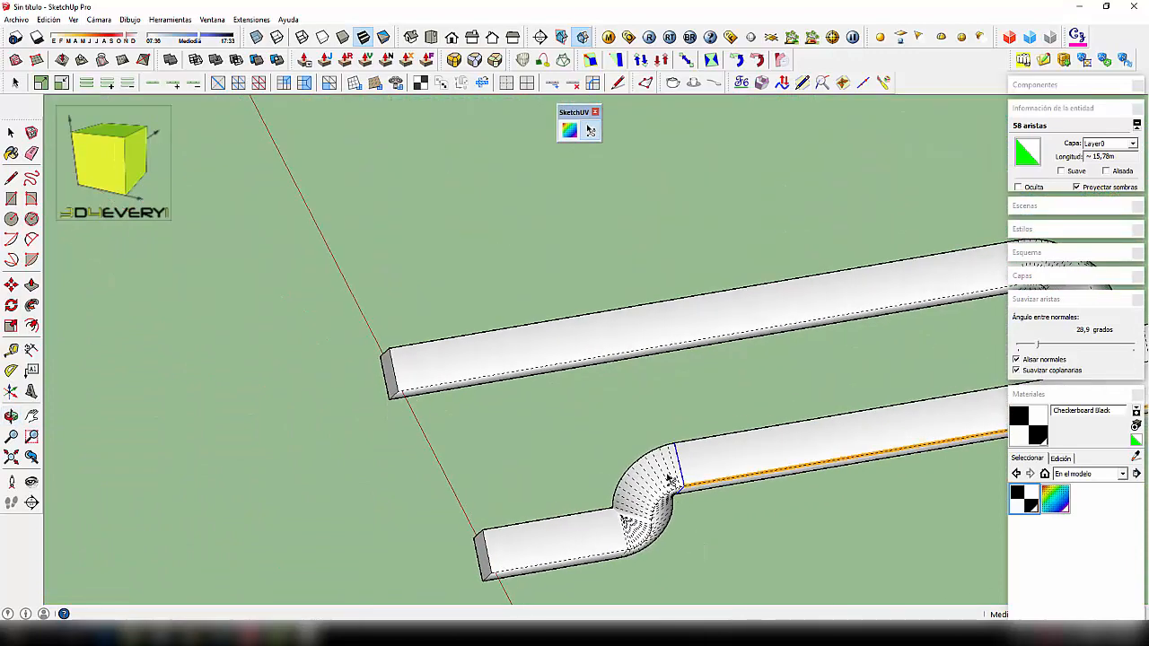
middle_click_drag(669, 480, 563, 522)
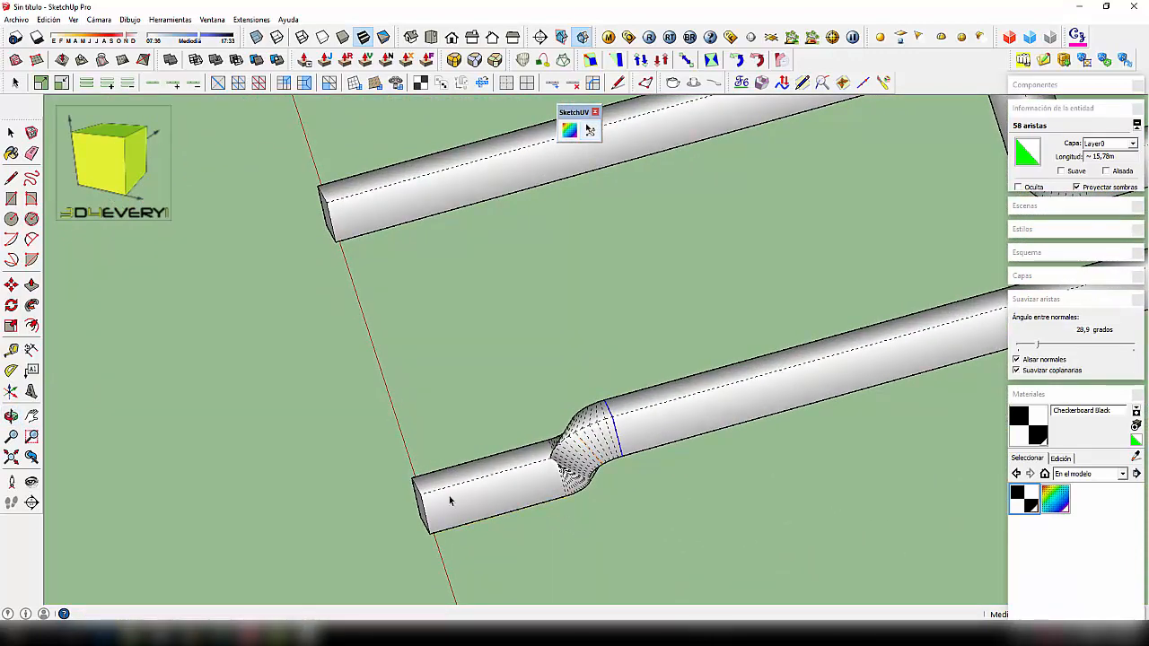
left_click_drag(582, 551, 591, 549)
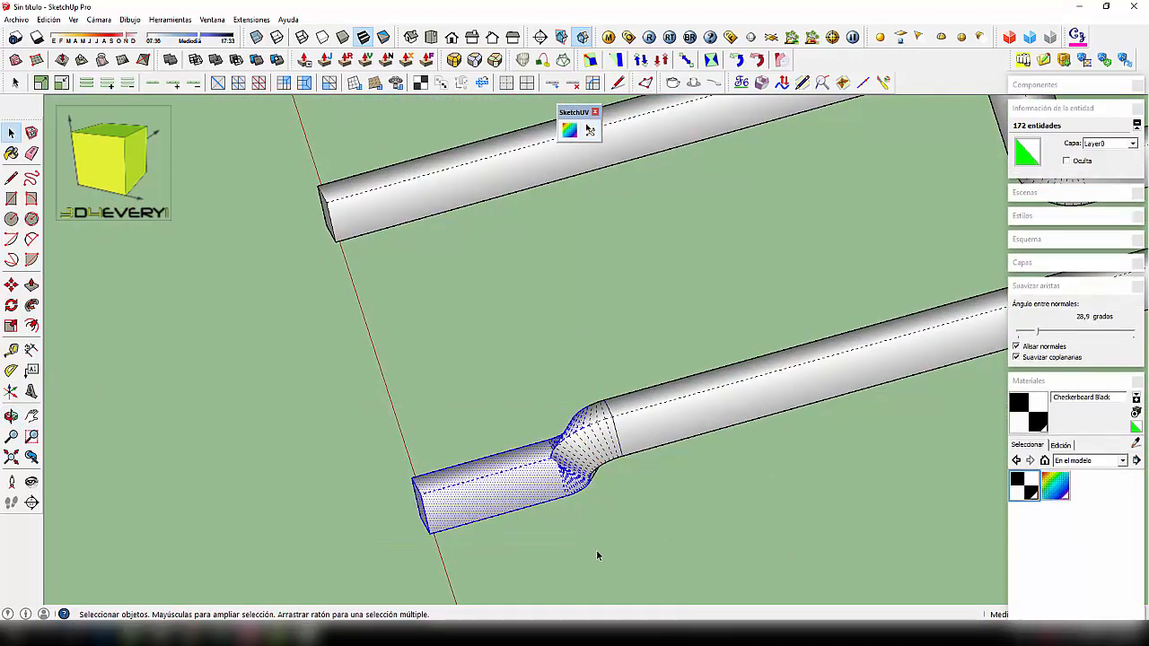
key("Delete")
Step: Delete the leftover bend faces and stray pieces so the long straight section ends at the hardened edge ring
middle_click_drag(596, 550, 546, 590)
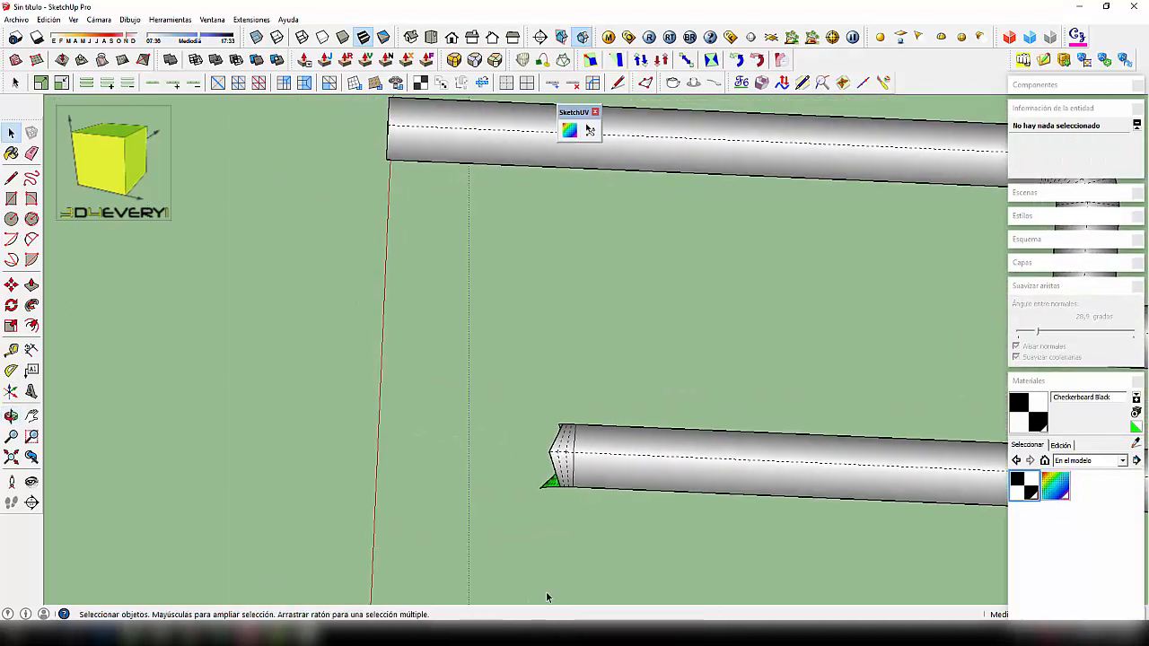
scroll(534, 422, "up", 2)
left_click_drag(530, 420, 588, 563)
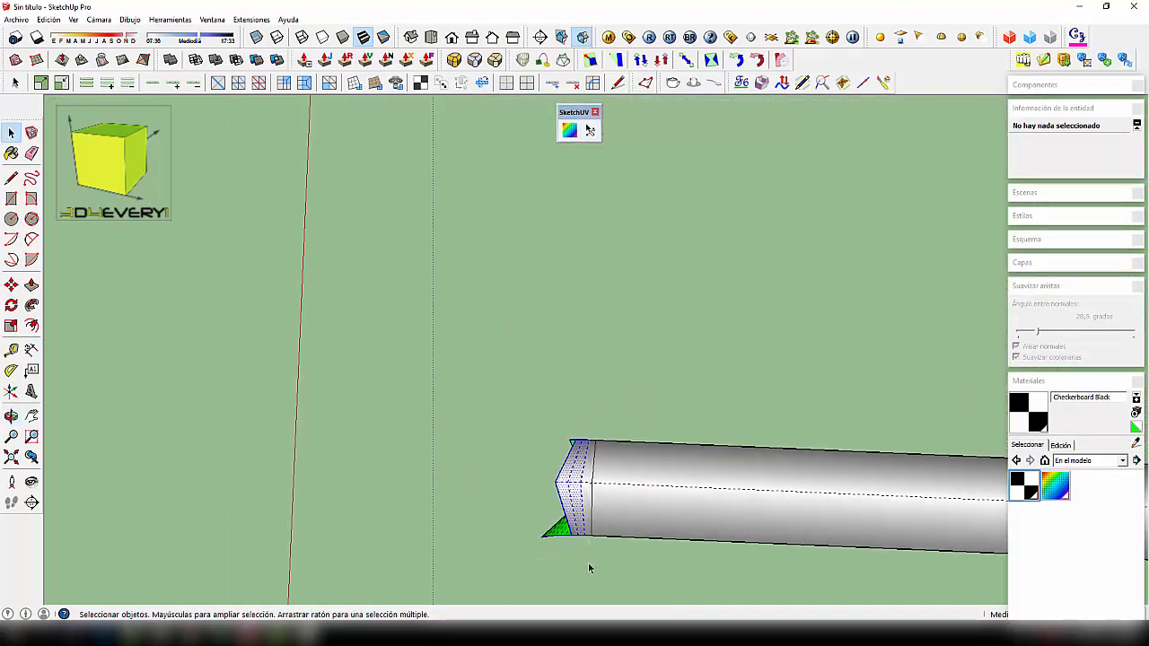
key("Delete")
key("Delete")
middle_click_drag(584, 566, 586, 549)
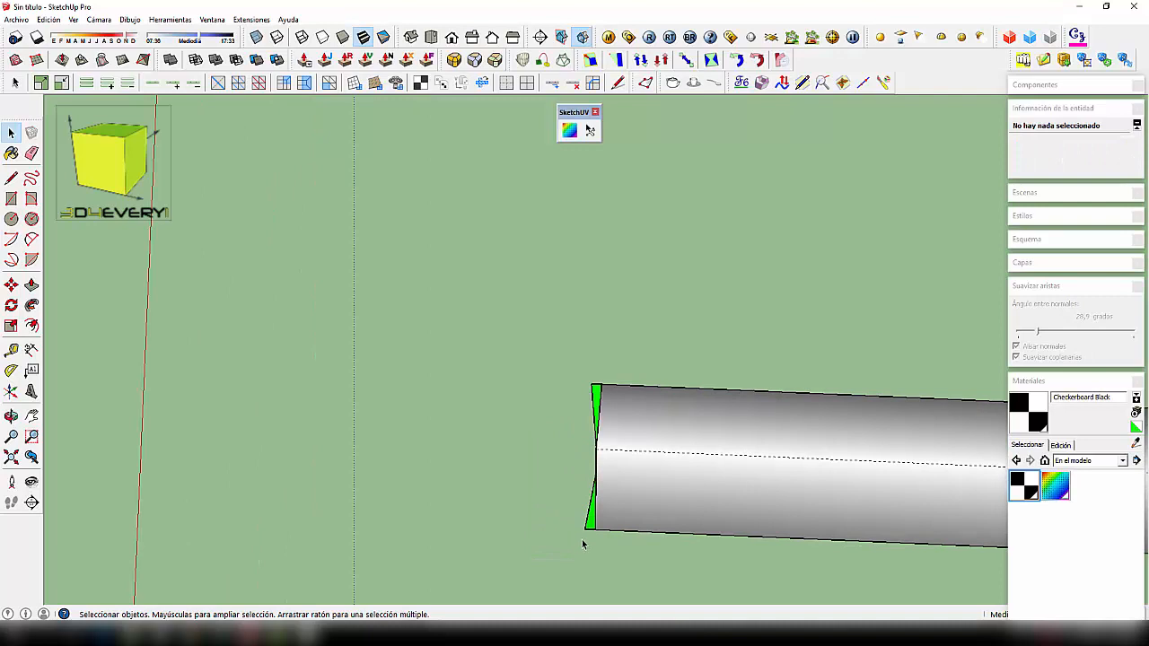
key("e")
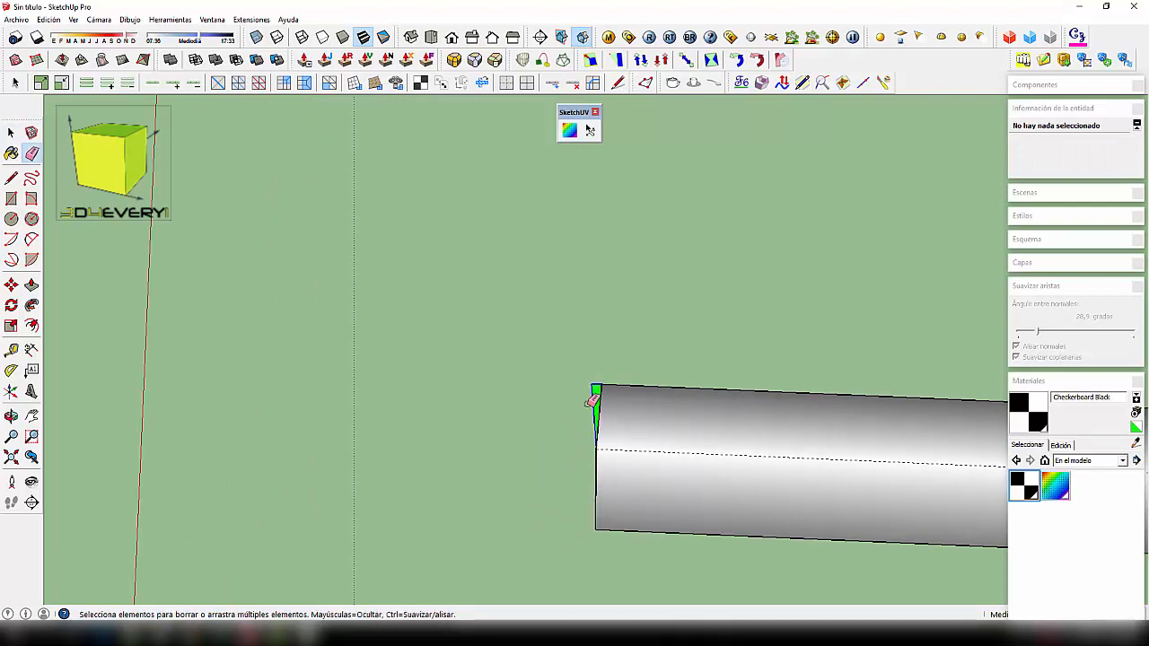
mouse_move(593, 401)
middle_mouse_down()
mouse_move(578, 475)
mouse_move(782, 390)
mouse_move(674, 423)
middle_mouse_up()
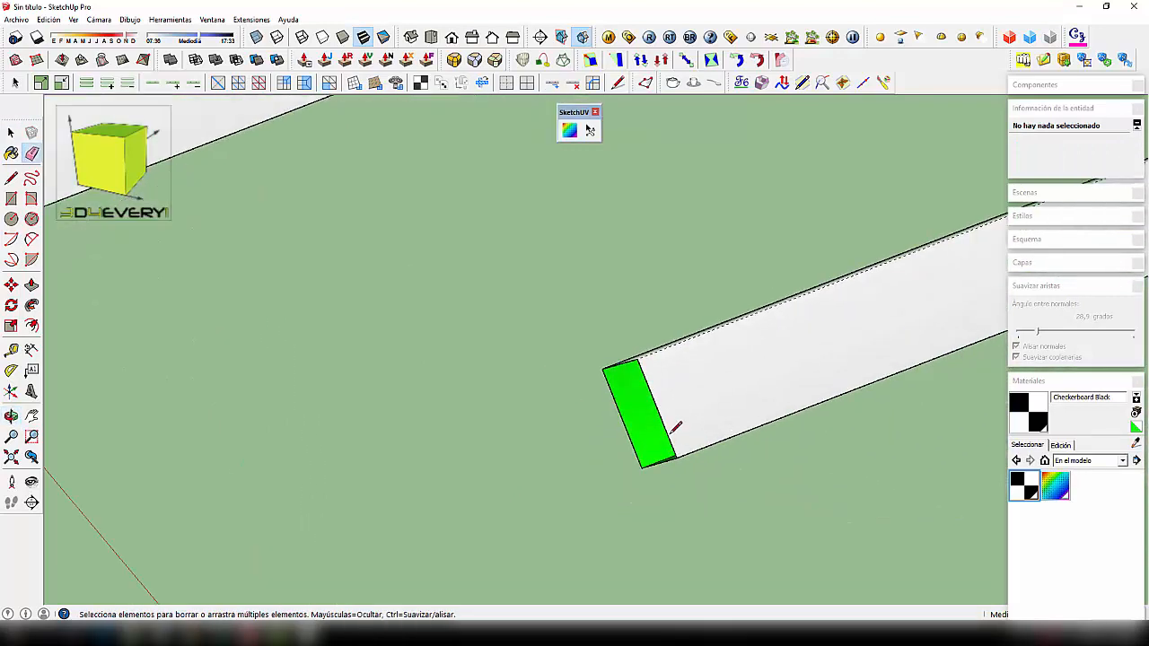
Step: Draw a line between two corners of the trimmed pipe's open end to close it with a cap face
key("l")
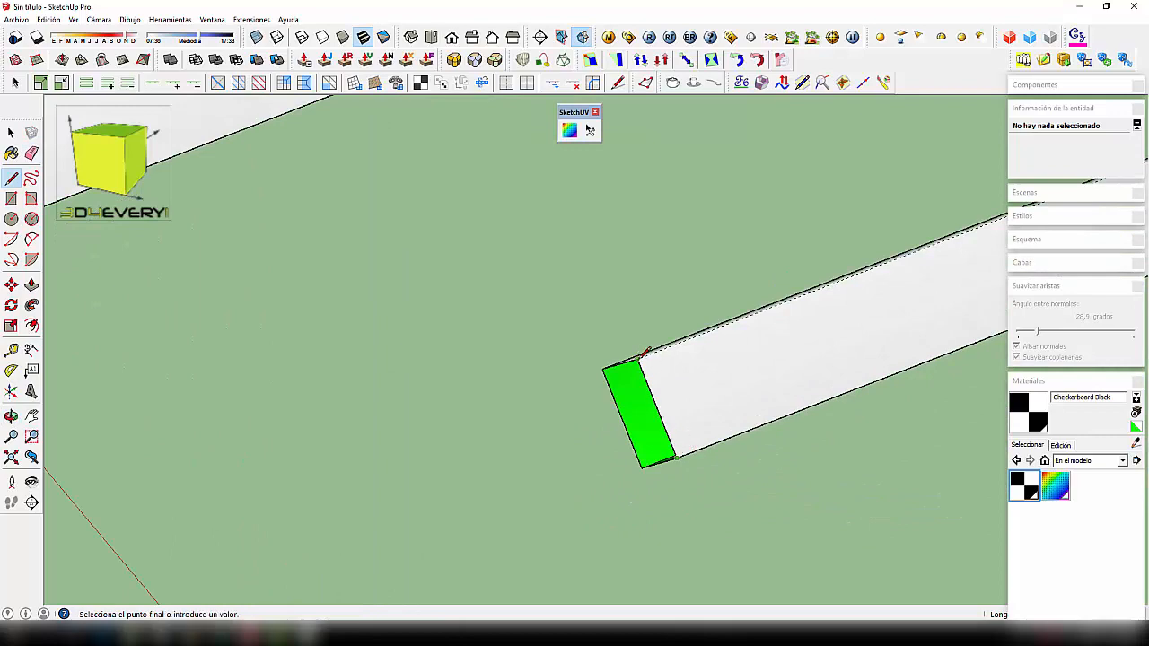
key("Escape")
scroll(585, 441, "down", 5)
key("space")
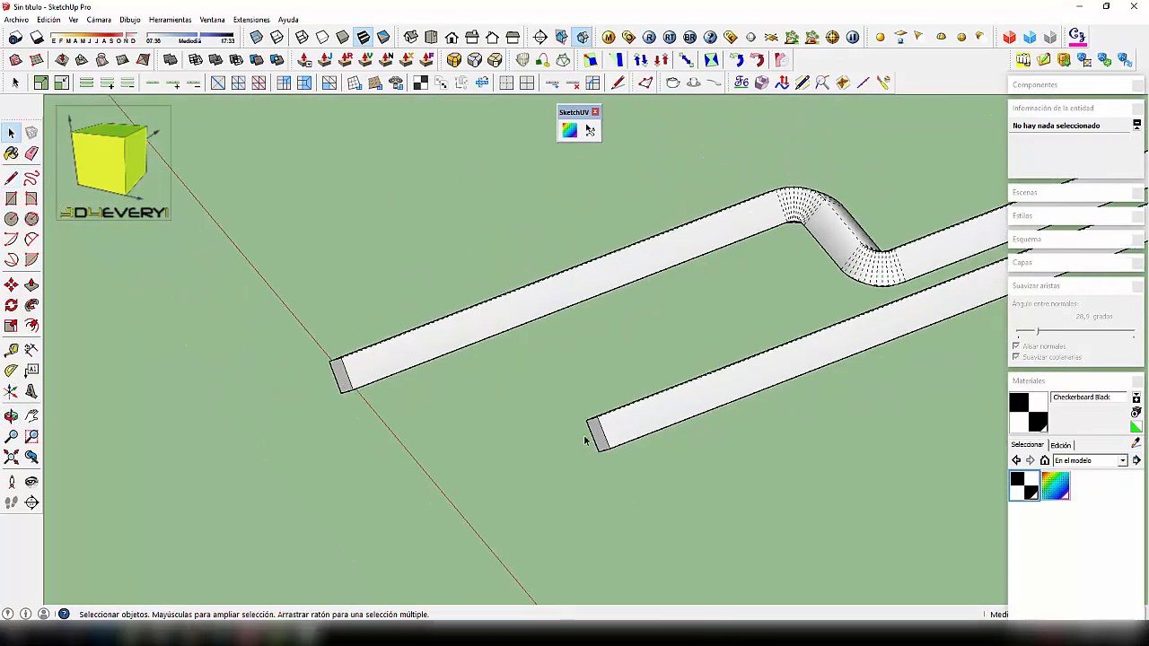
Step: Try to tube-map the trimmed square pipe again from a corner vertex and lengthwise edge at its other end
scroll(584, 441, "down", 3)
middle_click_drag(595, 443, 495, 469)
scroll(629, 438, "down", 2)
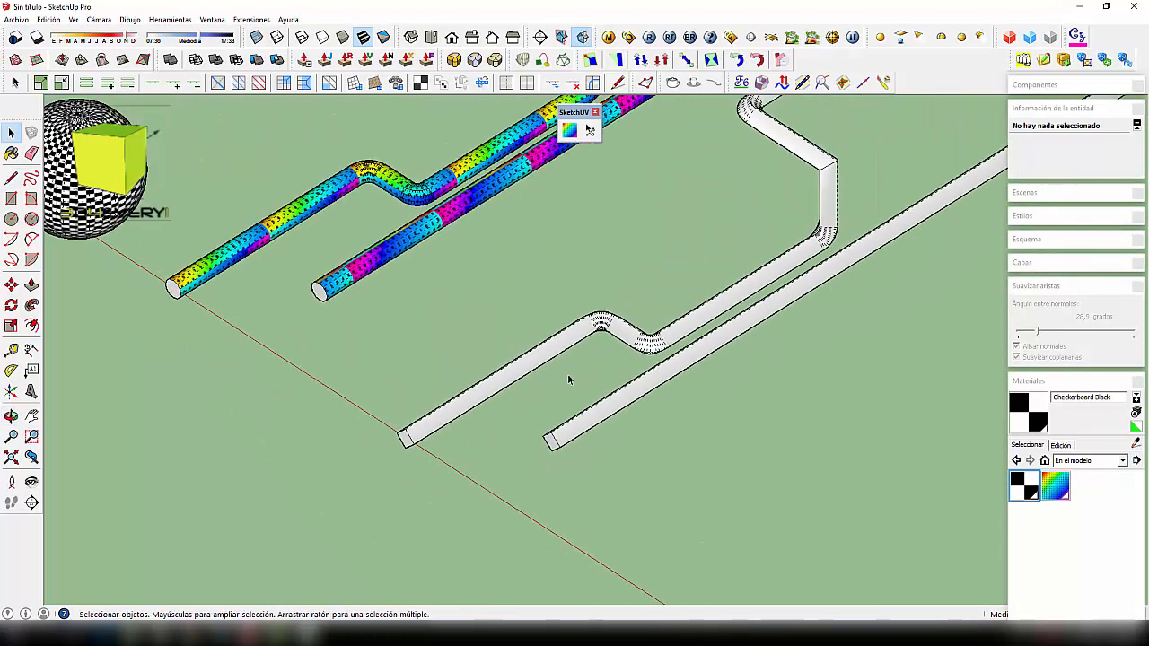
left_click(569, 130)
scroll(416, 449, "up", 2)
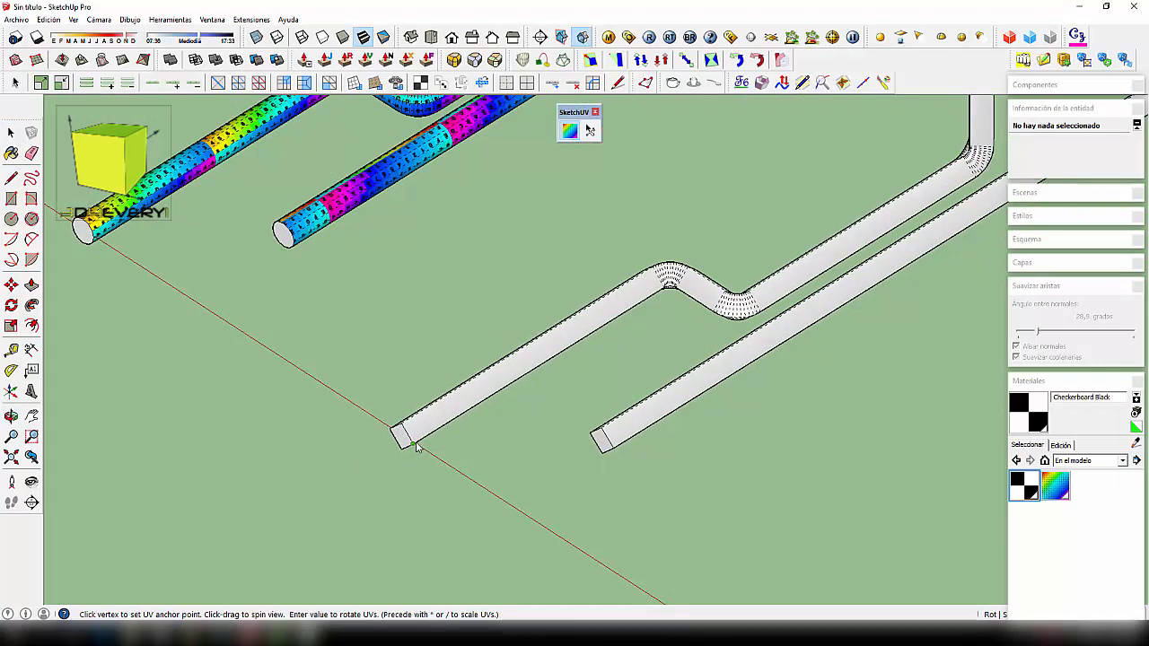
left_click(411, 442)
right_click(445, 429)
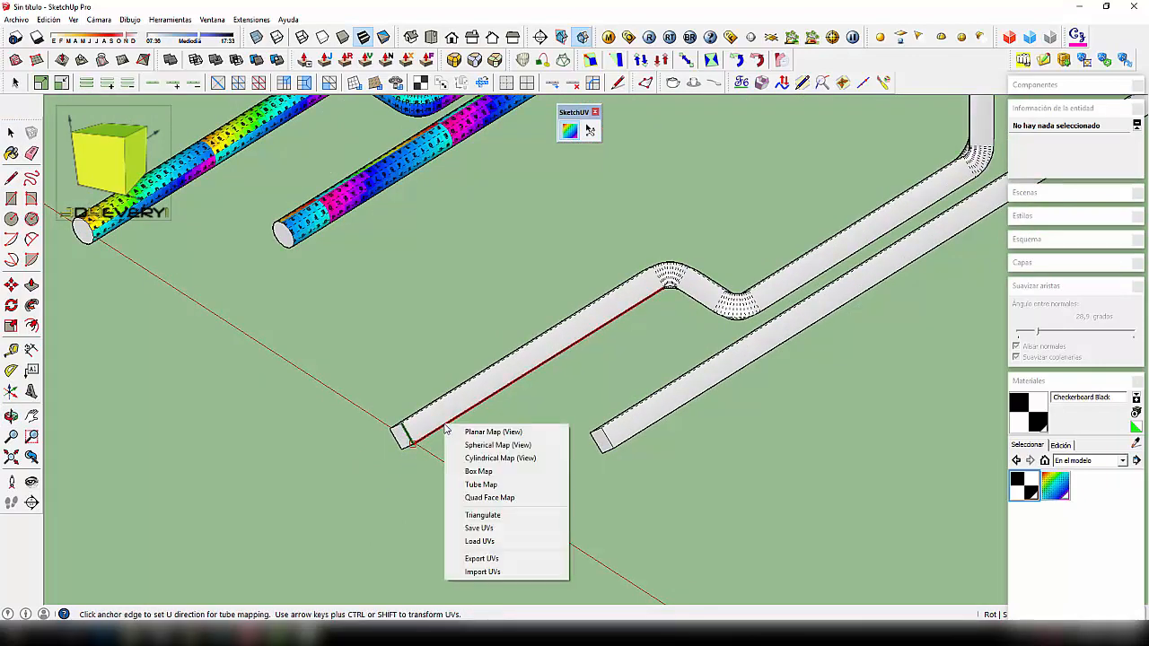
left_click(503, 517)
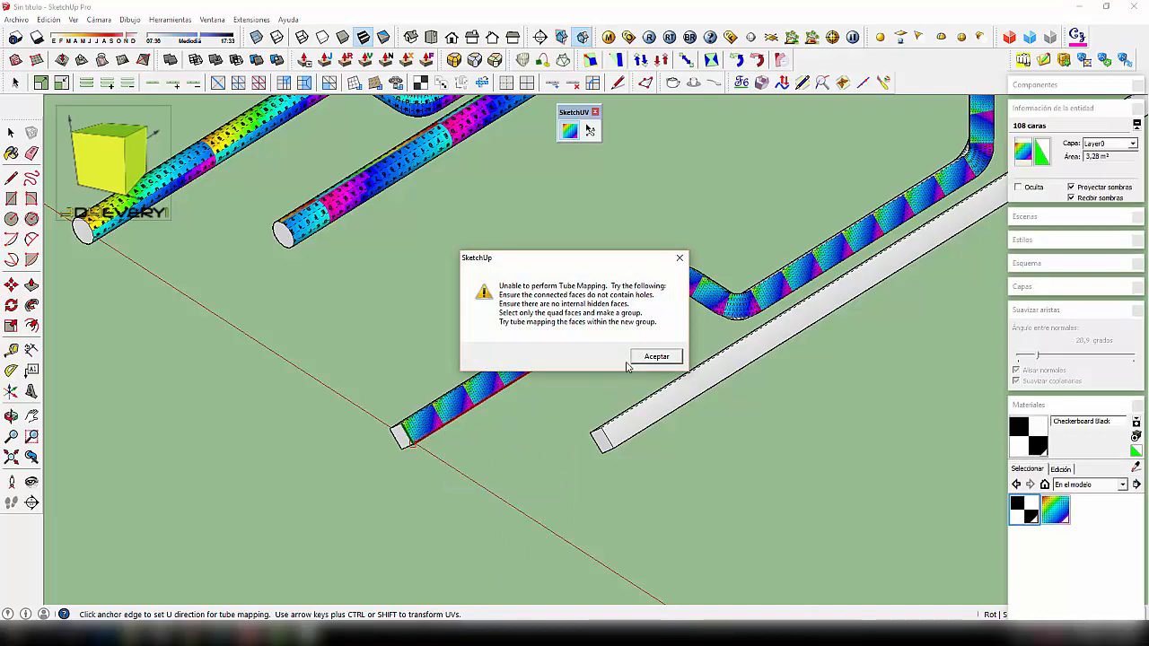
left_click(657, 357)
middle_click_drag(580, 369, 661, 404)
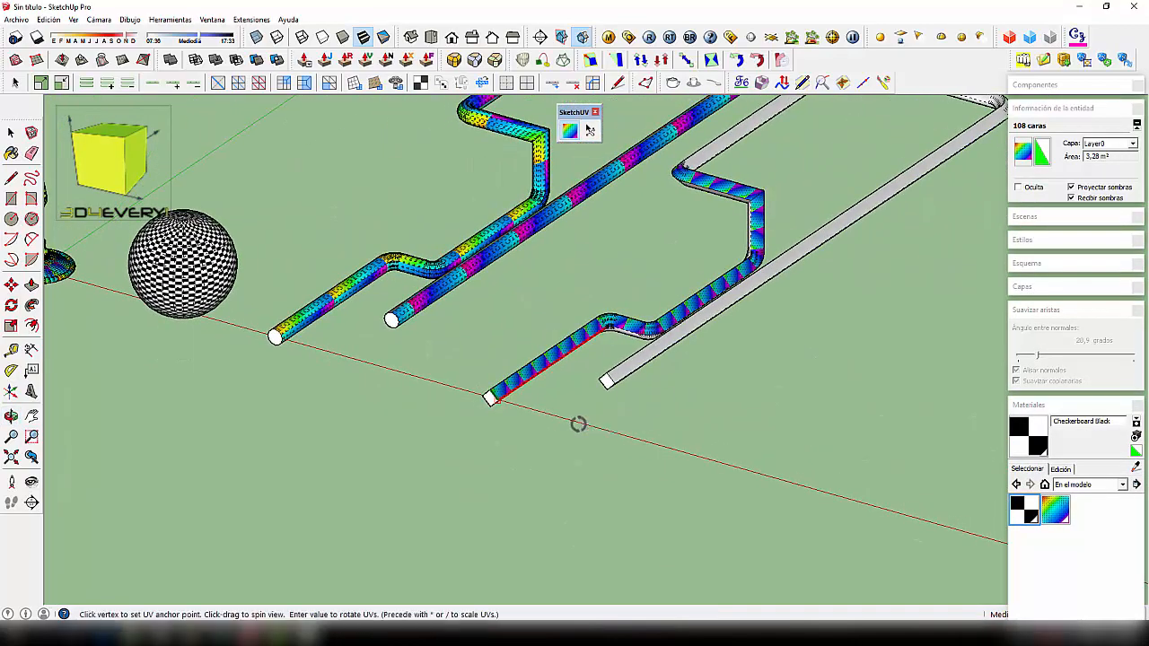
Step: Undo the tube mapping on the full square pipe and examine the inner corner of the bend nearest its end
key("ctrl+z")
scroll(600, 327, "up", 4)
scroll(600, 328, "up", 3)
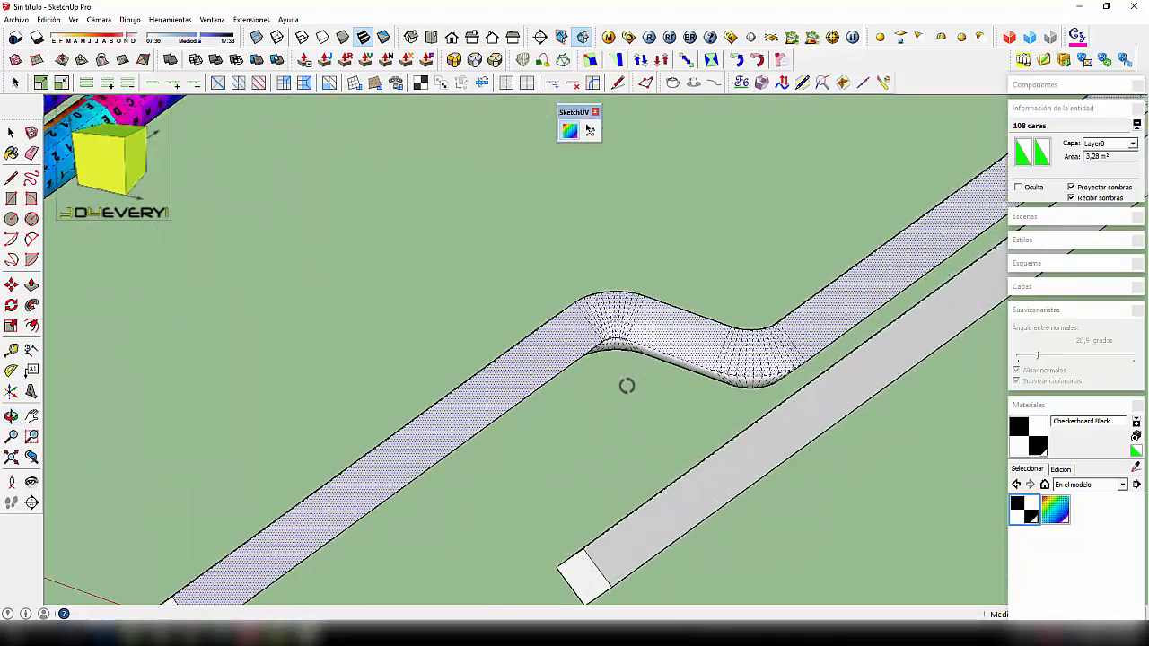
middle_click_drag(626, 385, 628, 359)
scroll(742, 258, "up", 4)
scroll(684, 317, "up", 5)
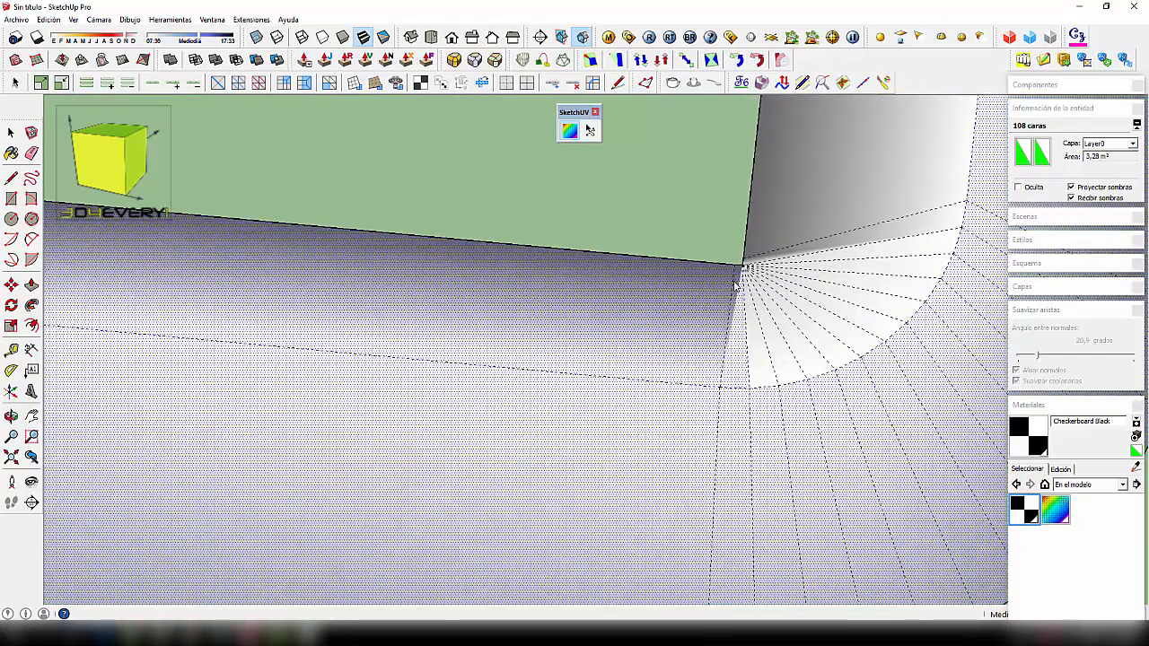
middle_click_drag(691, 326, 751, 141)
scroll(706, 257, "down", 2)
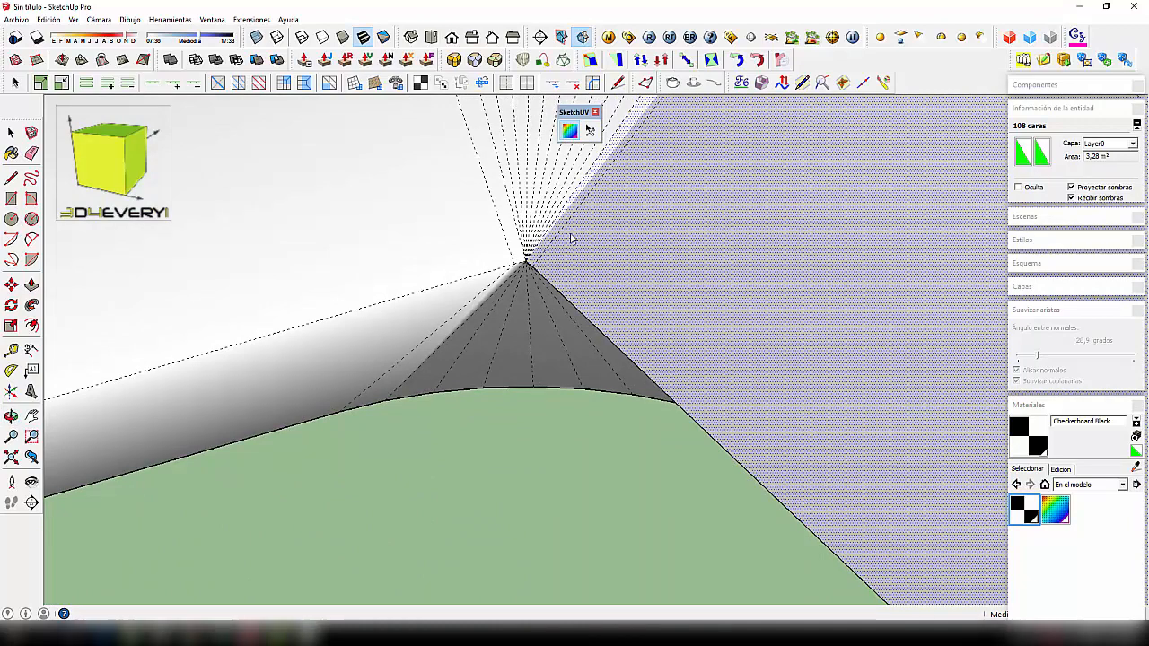
middle_click_drag(570, 238, 314, 433)
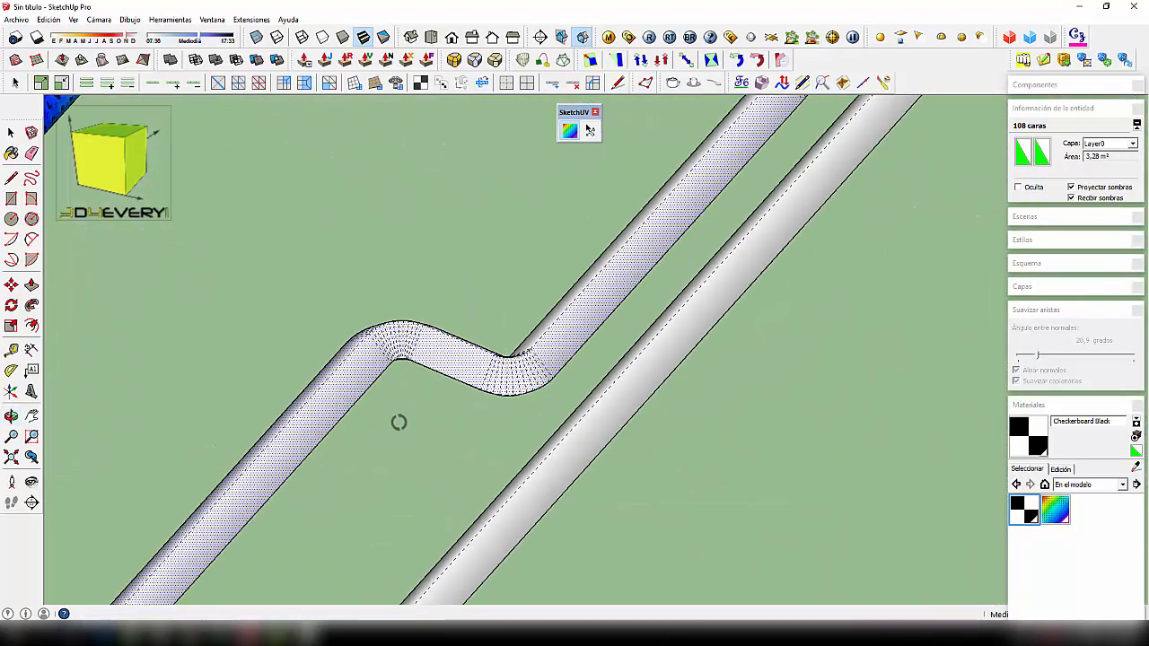
Step: Examine the square pipe's other bends and straight runs all the way around its loop
scroll(399, 422, "down", 3)
middle_click_drag(399, 422, 517, 456)
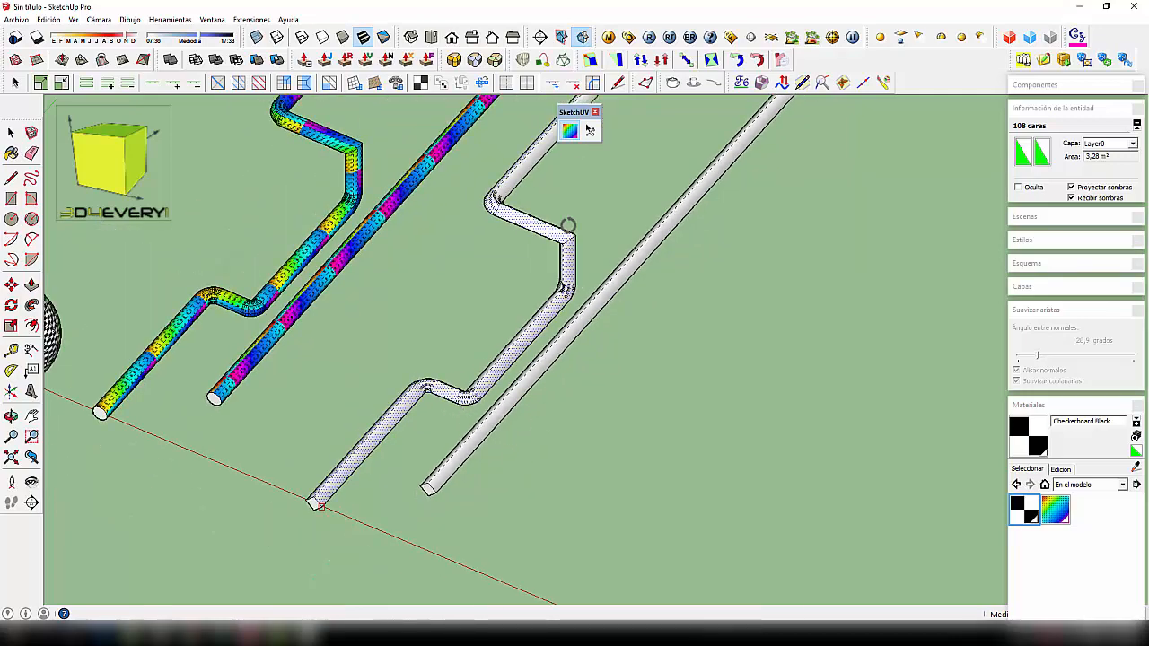
scroll(568, 225, "up", 5)
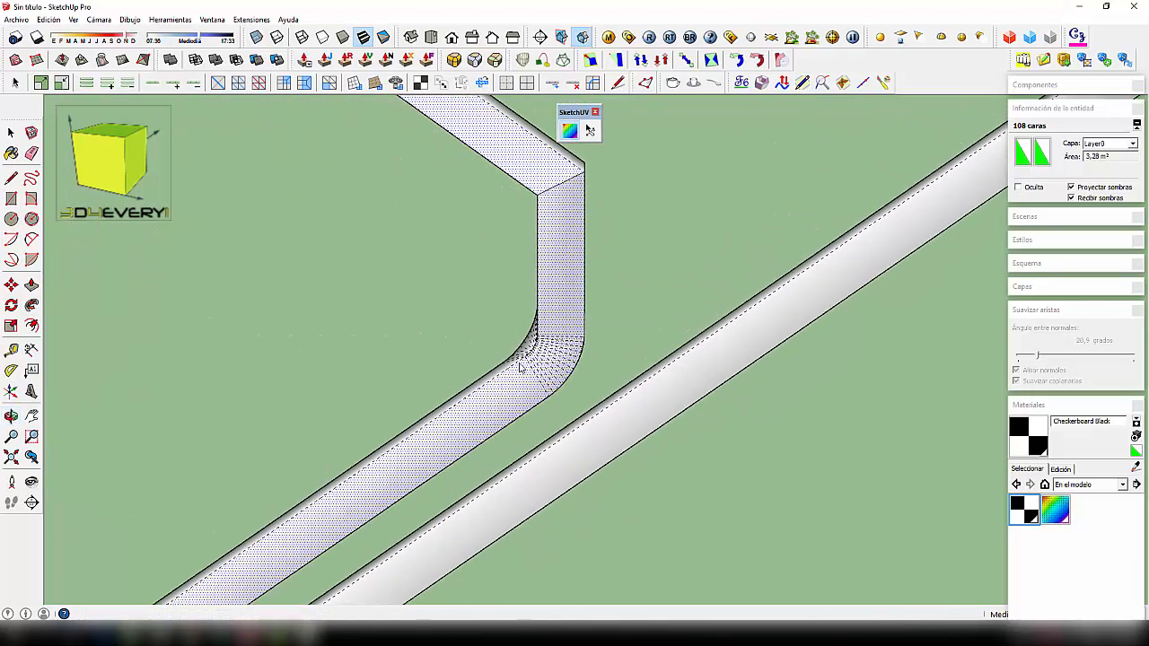
scroll(531, 339, "down", 2)
scroll(532, 294, "down", 1)
middle_click_drag(639, 321, 561, 341)
scroll(561, 341, "down", 4)
middle_click_drag(656, 314, 734, 362)
scroll(782, 406, "up", 5)
scroll(619, 317, "down", 5)
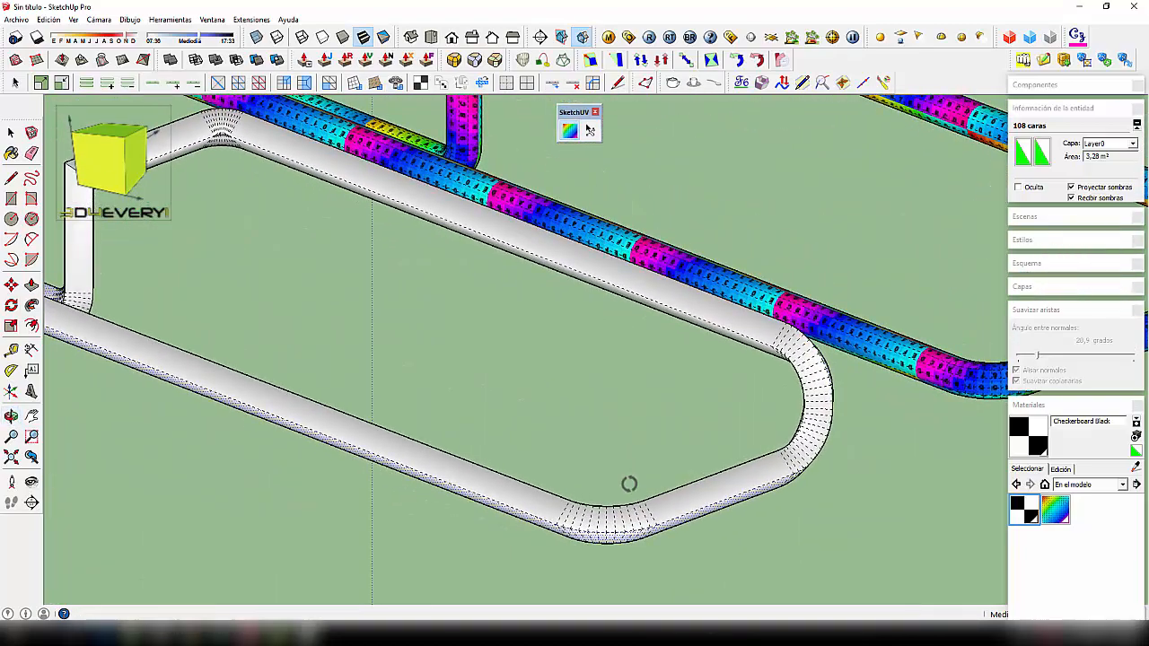
middle_click_drag(628, 482, 616, 418)
scroll(788, 471, "up", 5)
scroll(788, 471, "down", 4)
middle_click_drag(815, 447, 601, 457)
Step: Inspect closely where the edges converge at the inner corner of the square pipe's tight bend
scroll(512, 457, "up", 8)
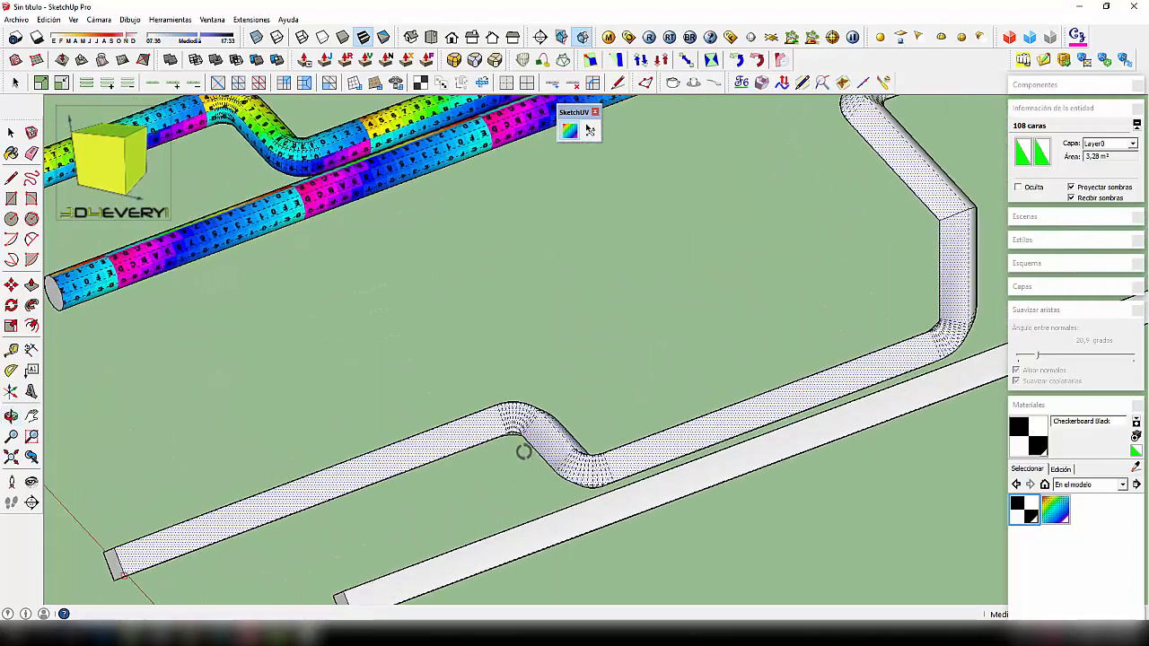
scroll(521, 453, "down", 2)
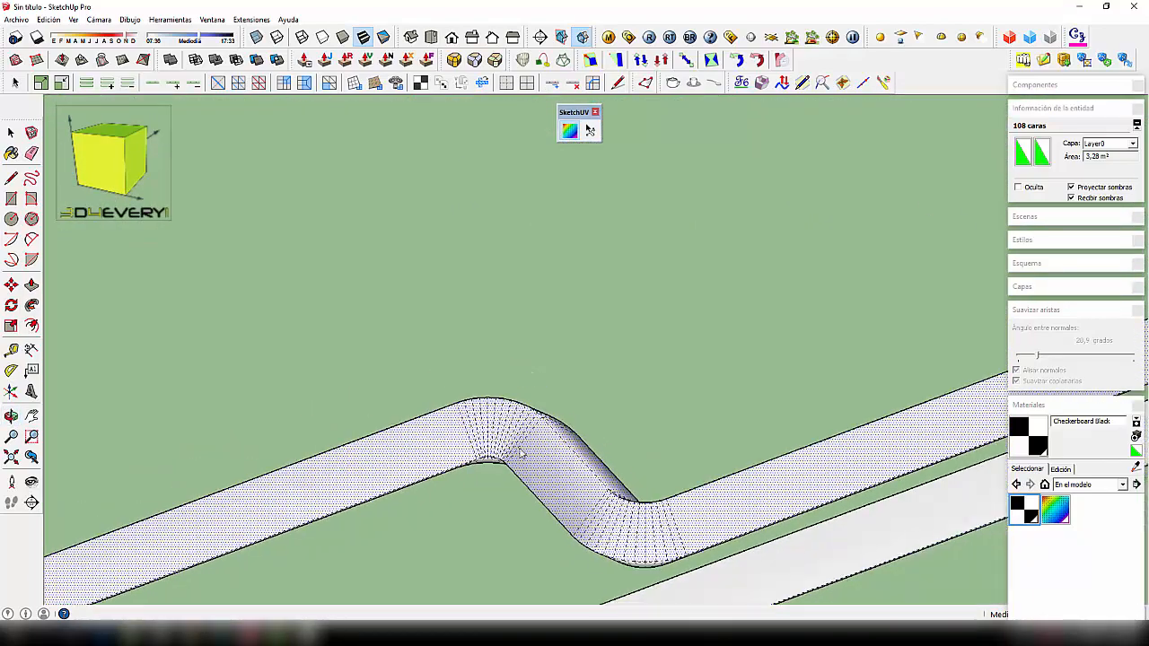
middle_click_drag(521, 452, 978, 543)
middle_click_drag(431, 448, 546, 332)
scroll(545, 339, "up", 2)
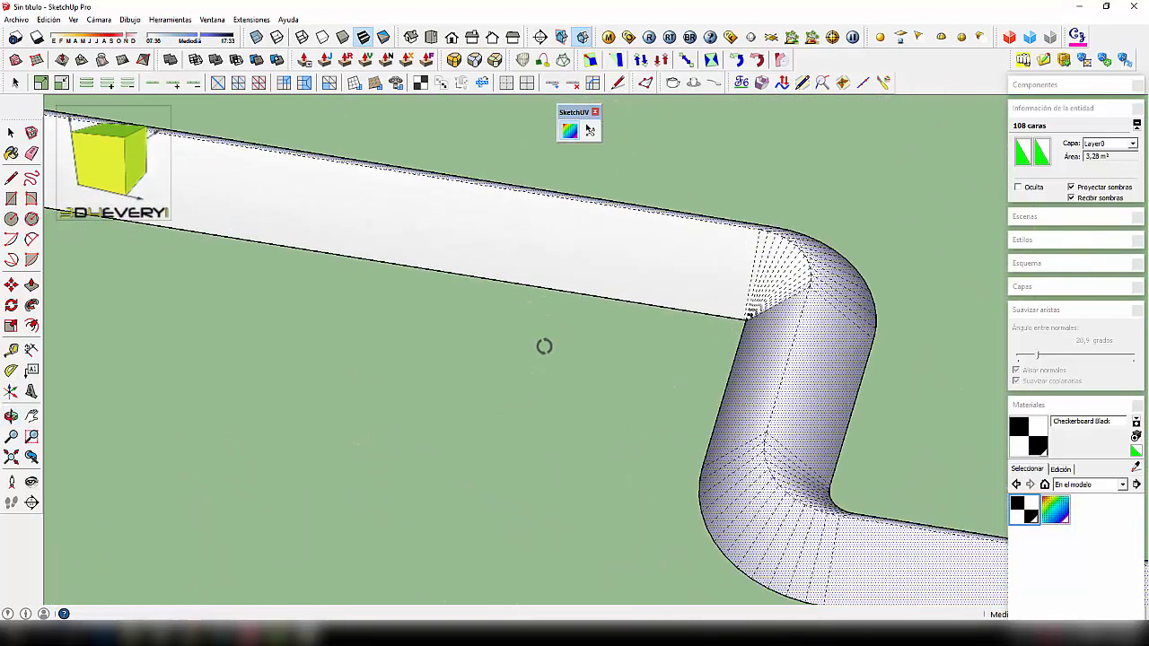
middle_click_drag(677, 352, 673, 314)
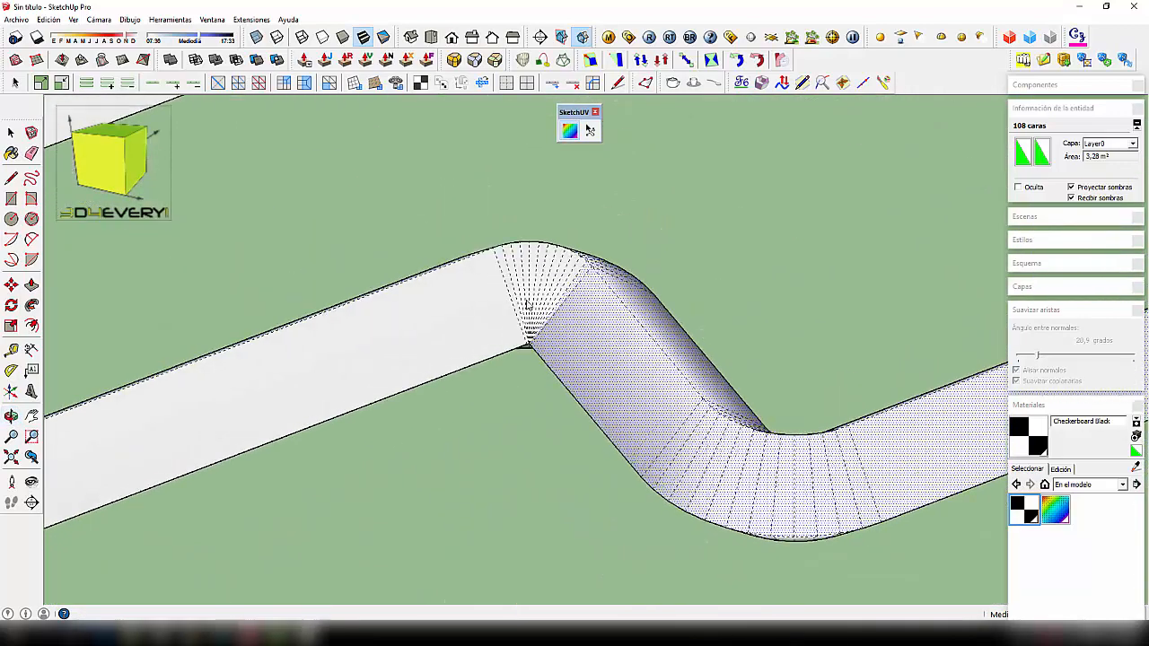
scroll(528, 303, "up", 2)
scroll(530, 377, "up", 3)
middle_click_drag(551, 384, 596, 298)
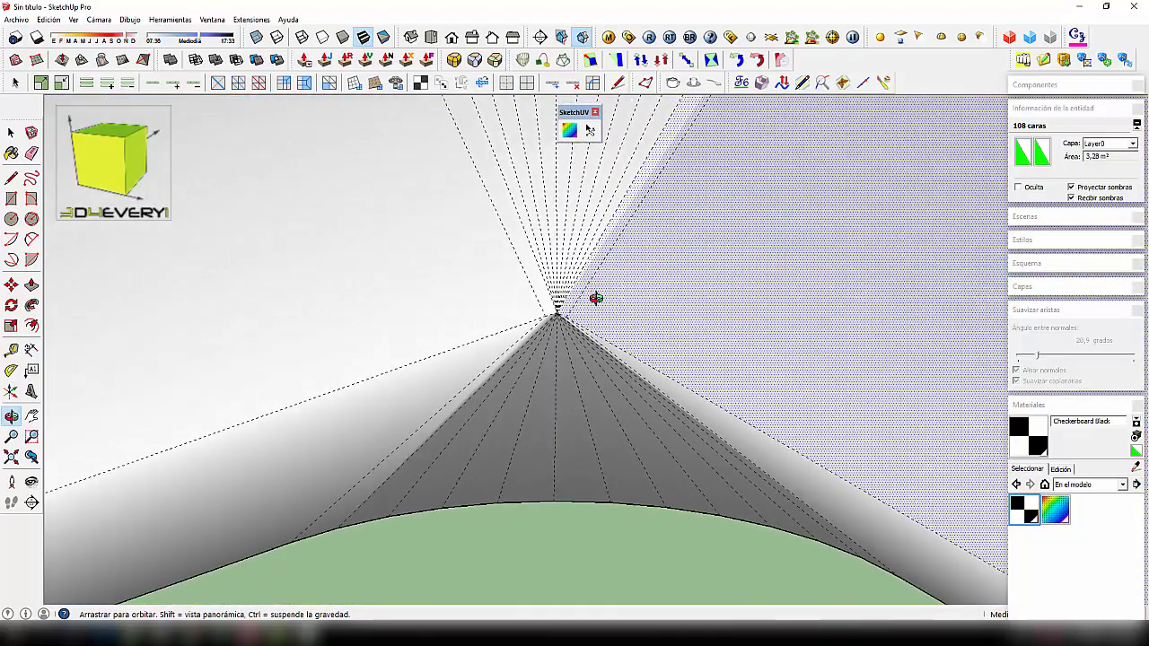
scroll(558, 313, "up", 6)
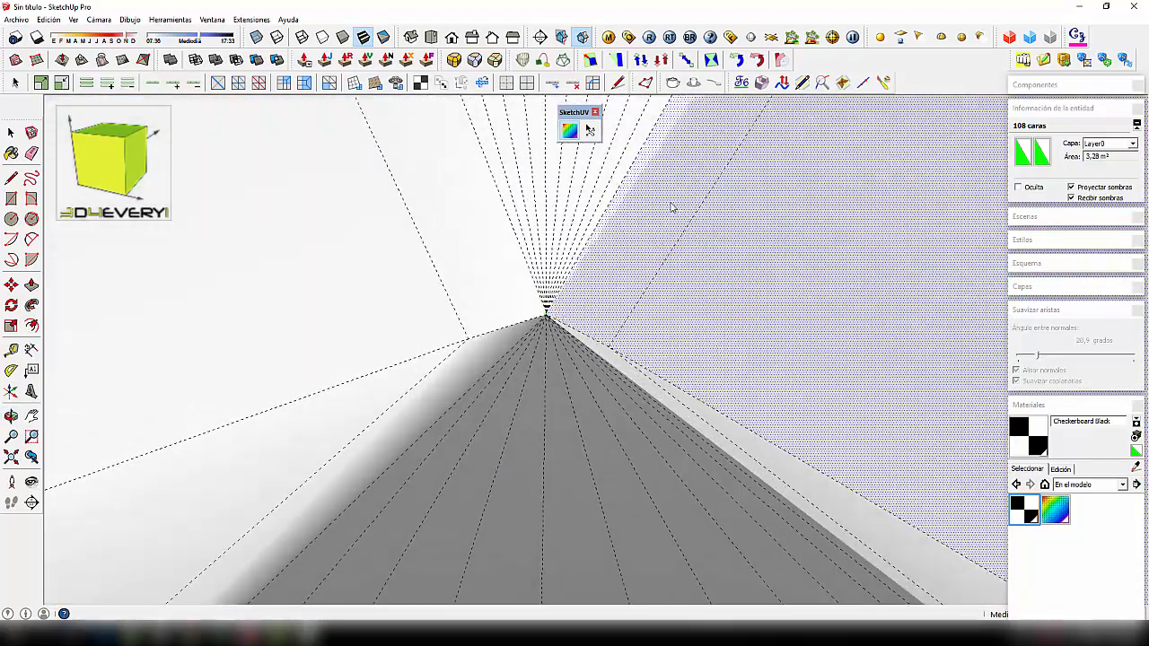
scroll(673, 206, "up", 2)
scroll(461, 400, "up", 5)
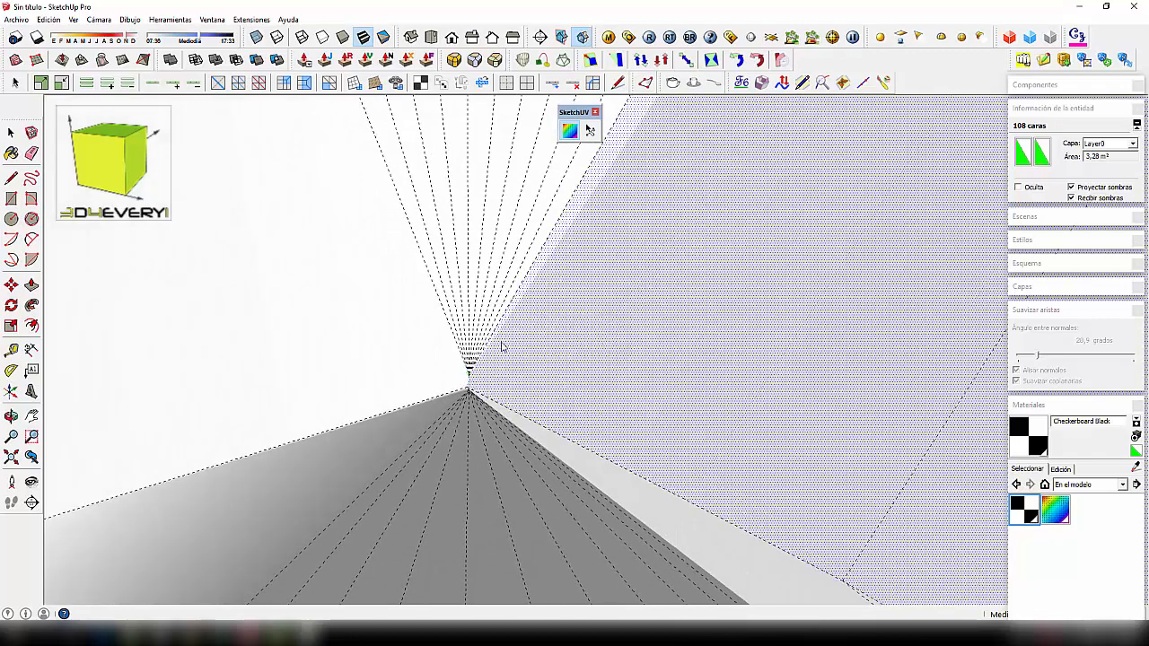
scroll(464, 386, "up", 1)
scroll(474, 388, "up", 1)
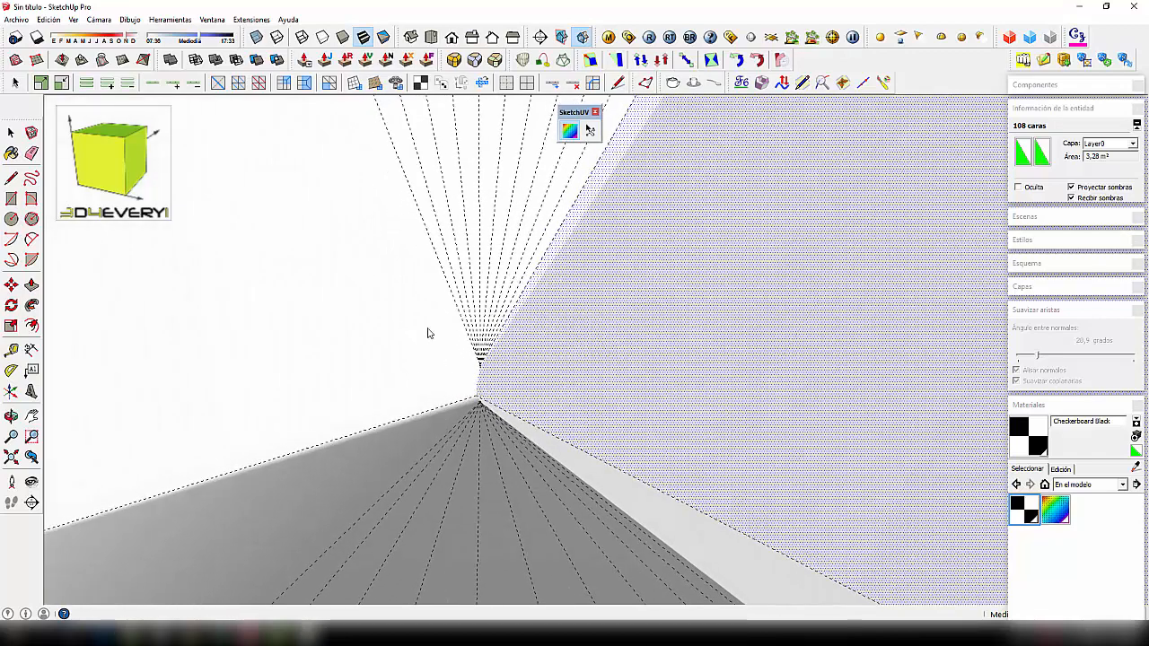
scroll(475, 368, "up", 4)
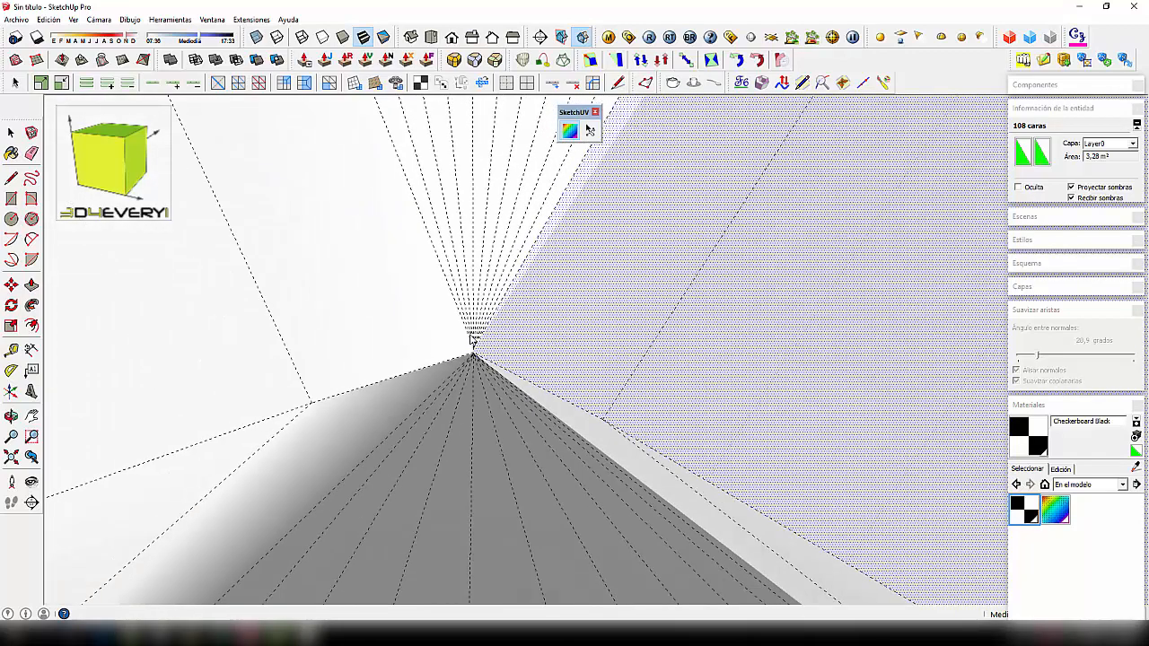
scroll(470, 336, "down", 10)
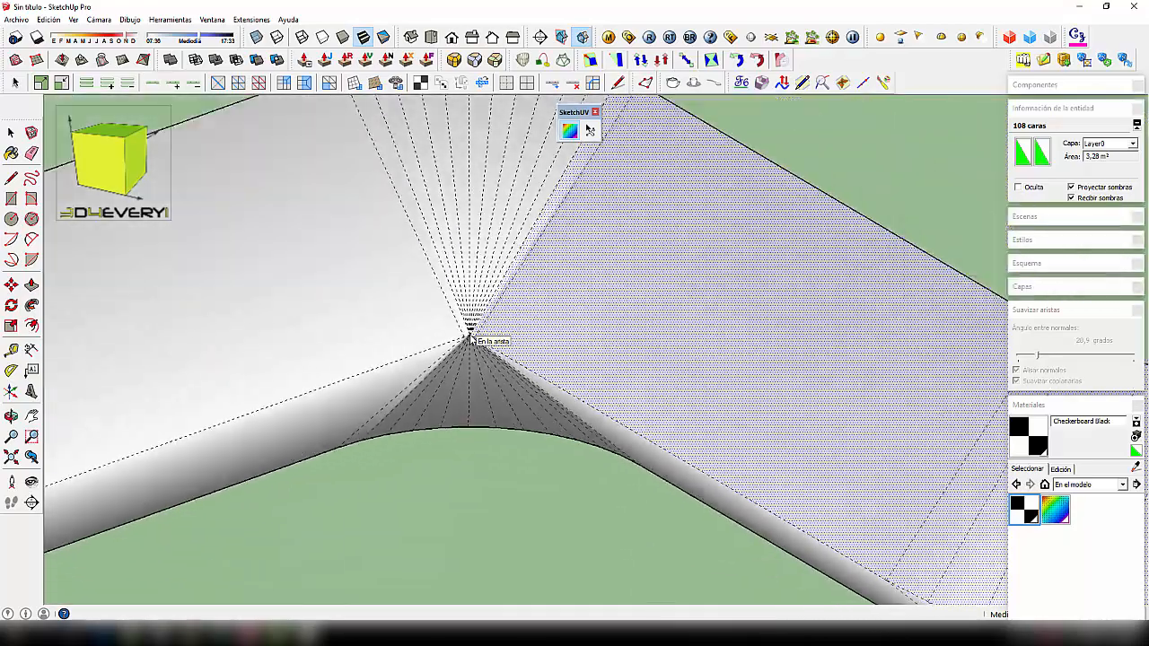
scroll(471, 340, "down", 3)
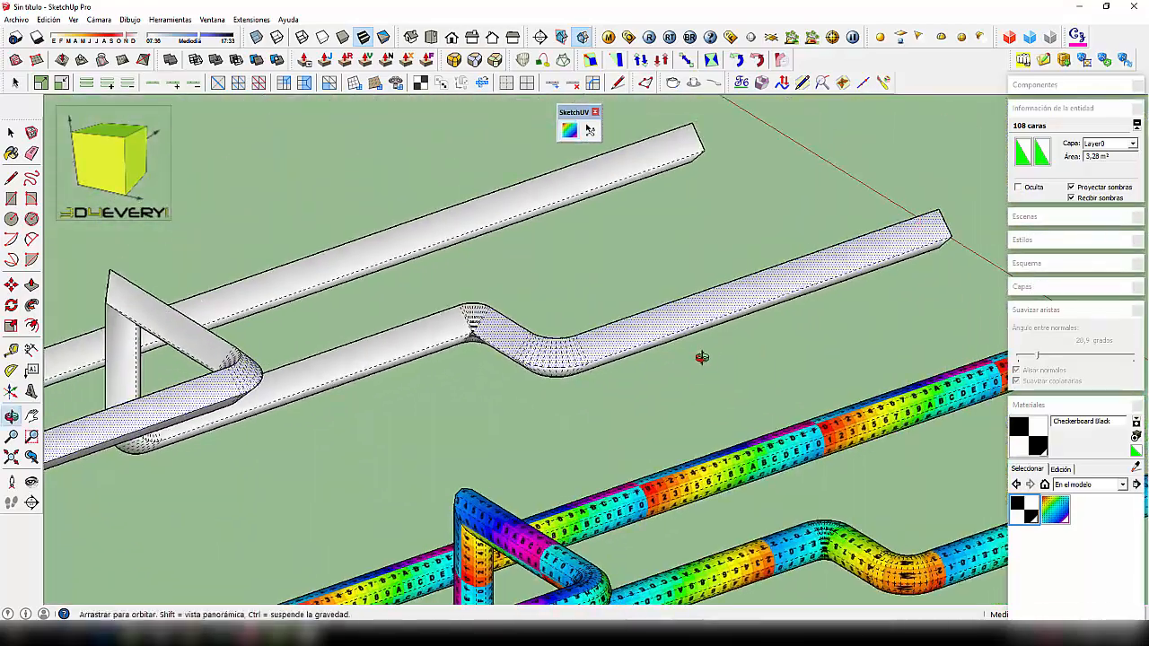
Step: Leave the UV mapping tool and clear the face selection on the square pipe
middle_click_drag(700, 356, 521, 441)
scroll(520, 441, "up", 4)
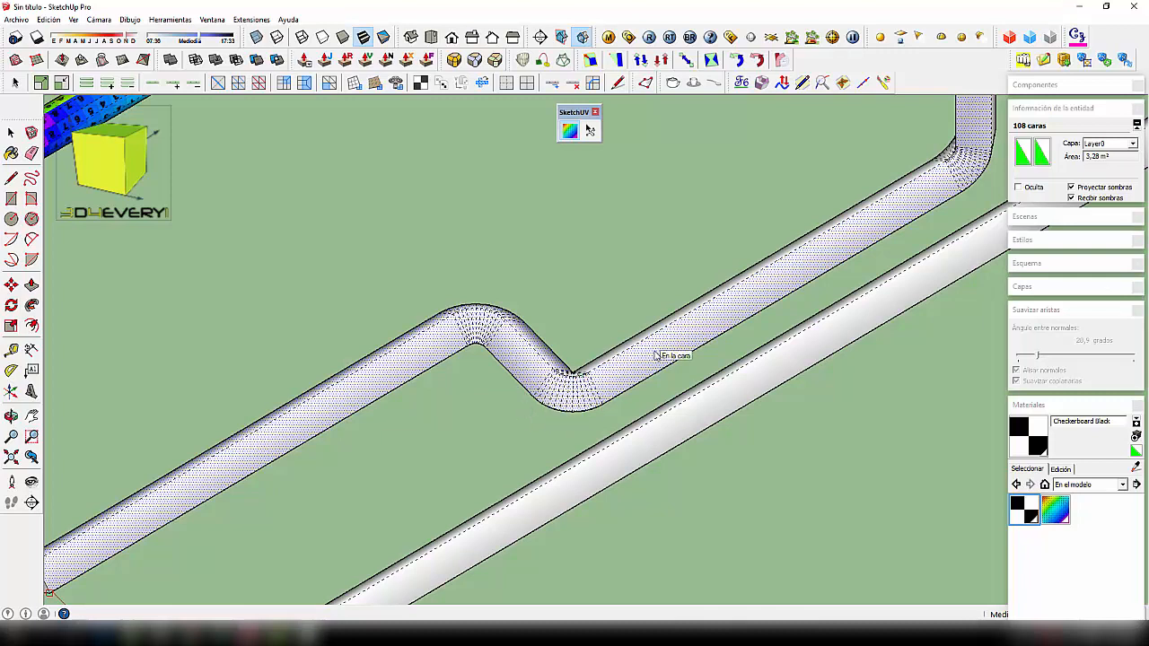
scroll(544, 420, "down", 5)
middle_click_drag(484, 470, 528, 415)
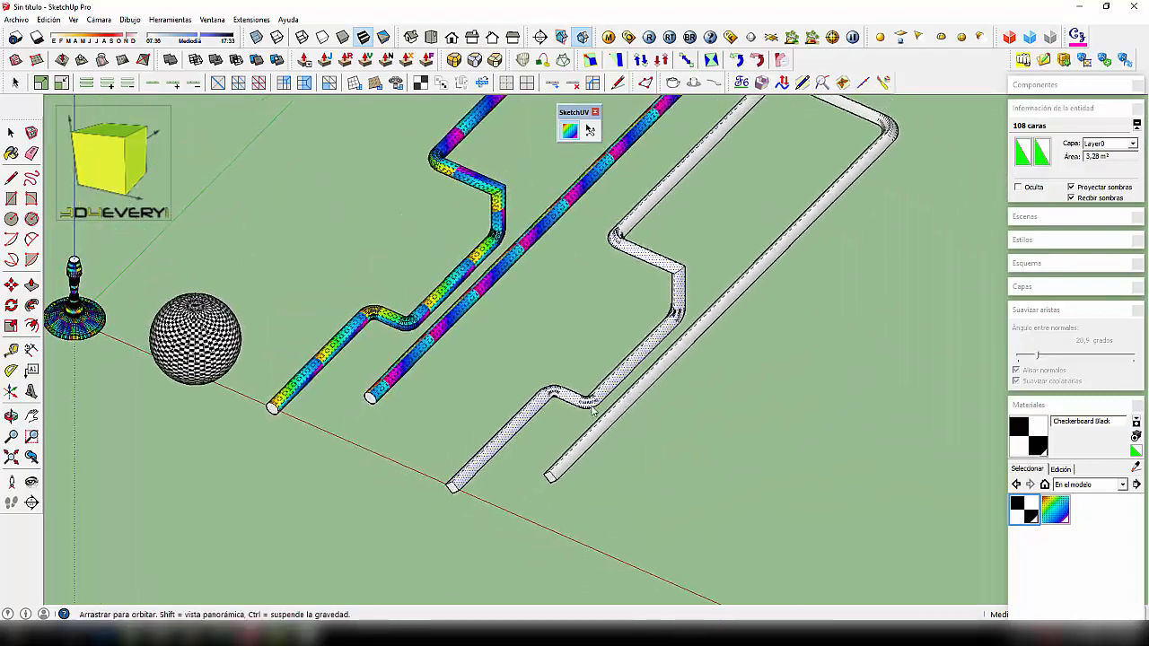
scroll(528, 412, "down", 2)
key("space")
left_click(609, 460)
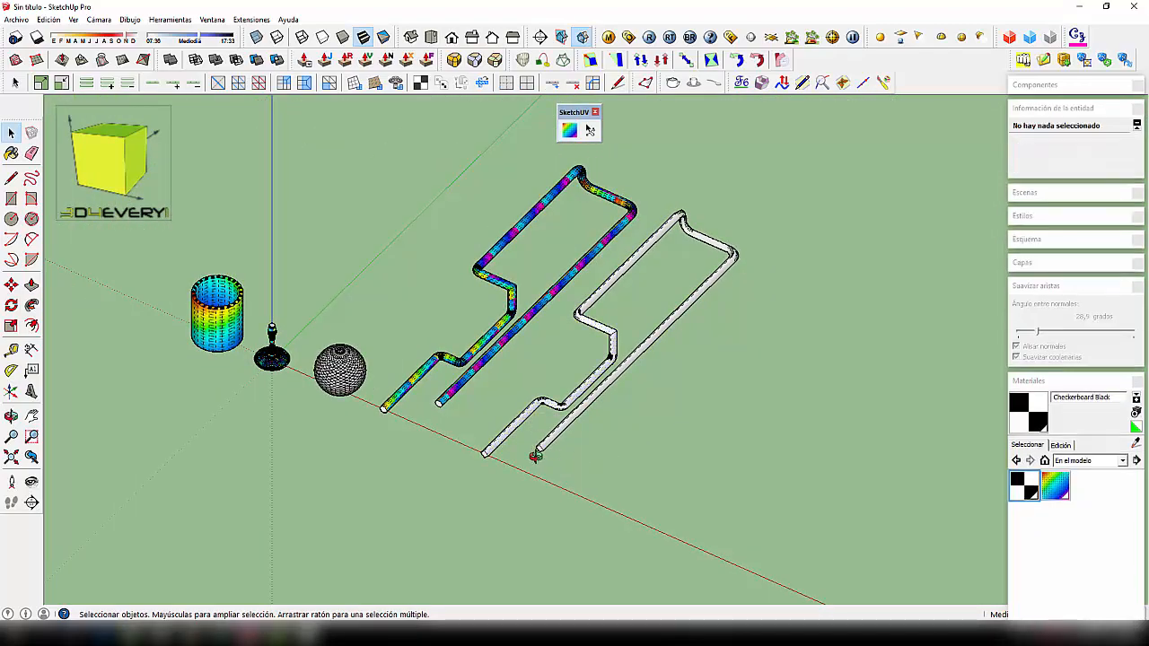
Step: Apply Tube Map to the trimmed square pipe from a corner vertex and lengthwise edge at its shortened end
middle_click_drag(610, 460, 574, 449)
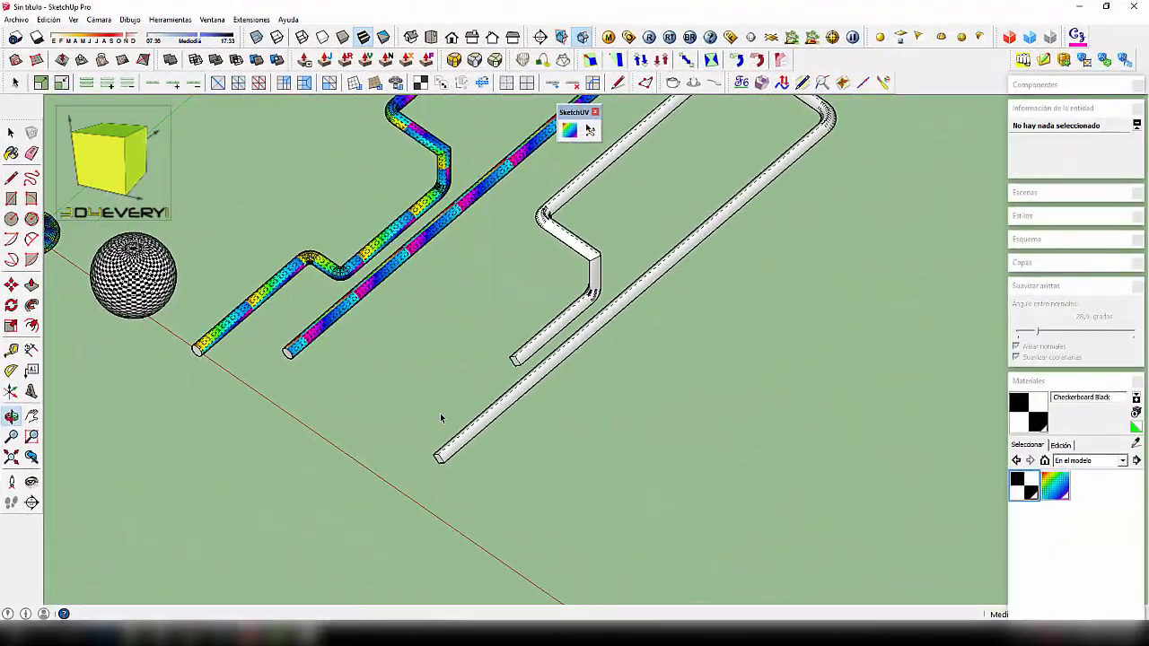
scroll(440, 418, "up", 3)
mouse_move(516, 417)
middle_mouse_down()
mouse_move(482, 392)
mouse_move(466, 415)
mouse_move(537, 308)
middle_mouse_up()
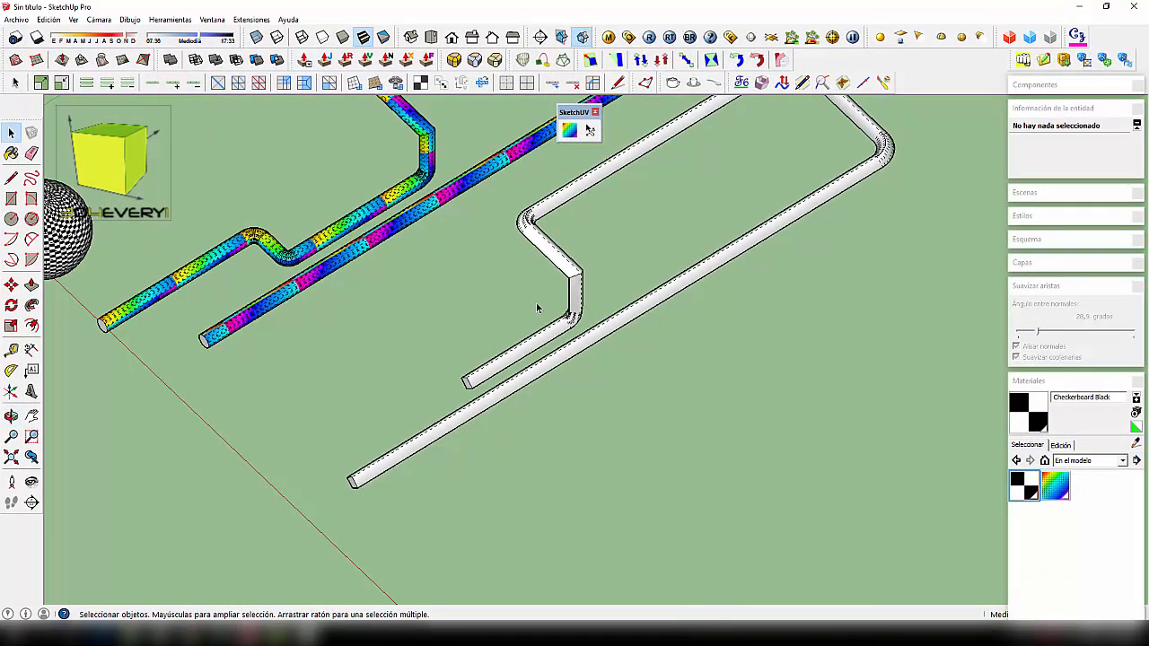
left_click(569, 131)
scroll(476, 399, "up", 2)
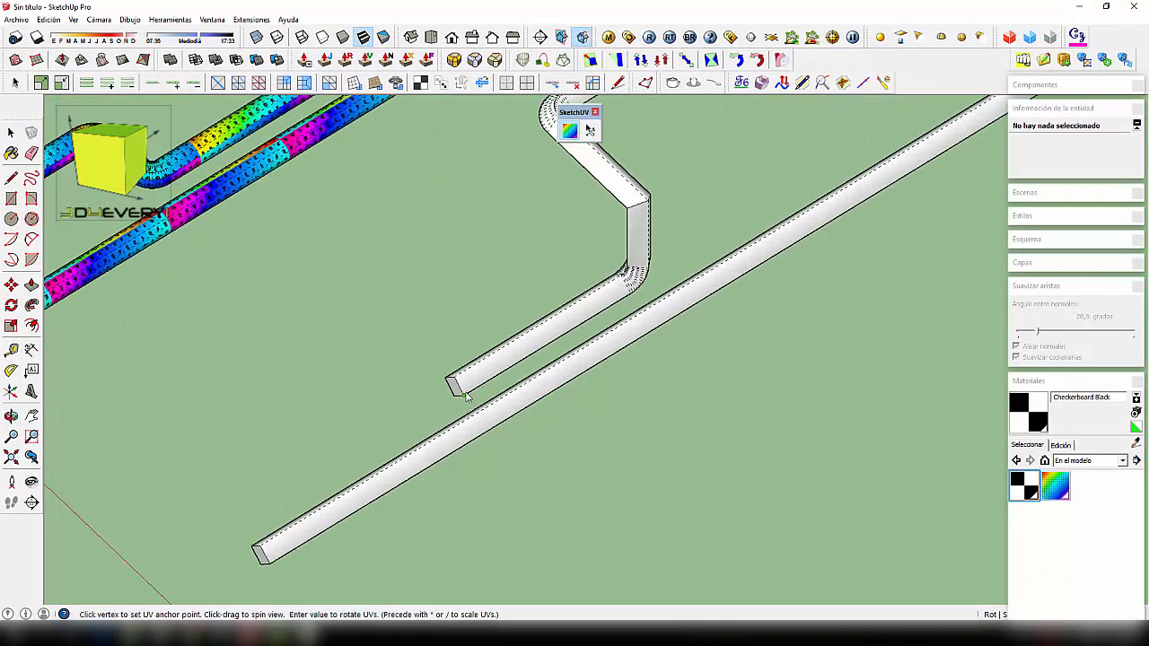
left_click(462, 394)
left_click(493, 384)
right_click(493, 384)
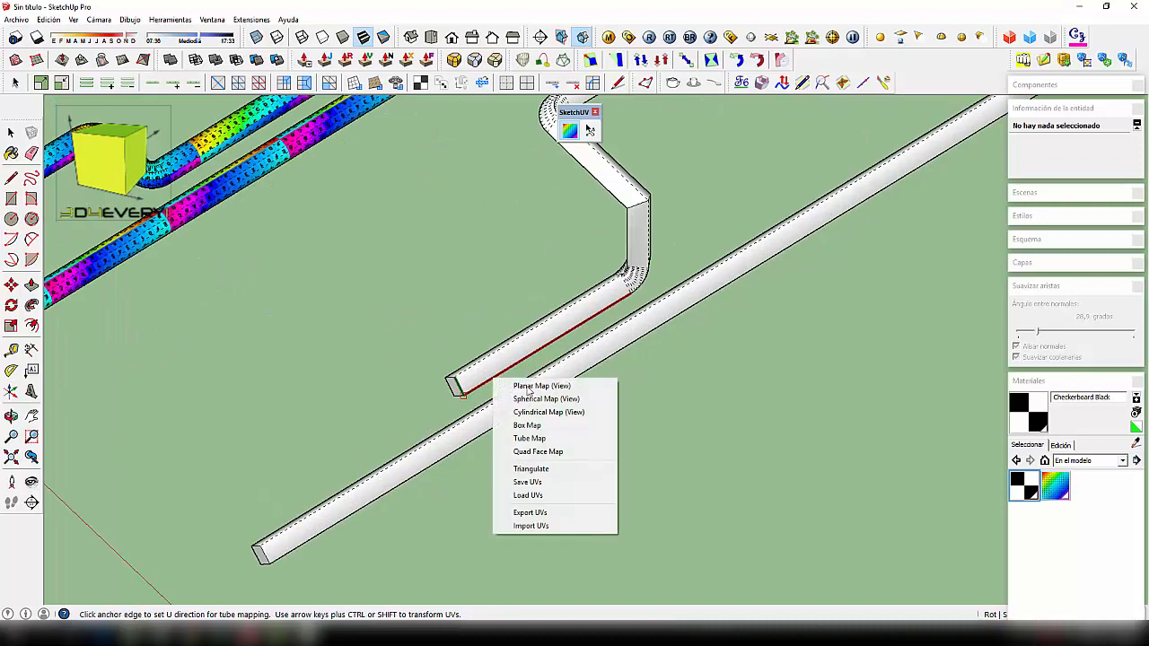
left_click(526, 439)
Step: Examine the tube-mapped texture along the trimmed square pipe's straight runs and bends, ending in the selection tool
scroll(559, 432, "down", 3)
middle_click_drag(558, 433, 565, 343)
scroll(567, 338, "up", 2)
scroll(566, 337, "up", 1)
middle_click_drag(408, 376, 371, 367)
scroll(371, 368, "down", 3)
middle_click_drag(451, 371, 654, 498)
key("space")
left_click(540, 370)
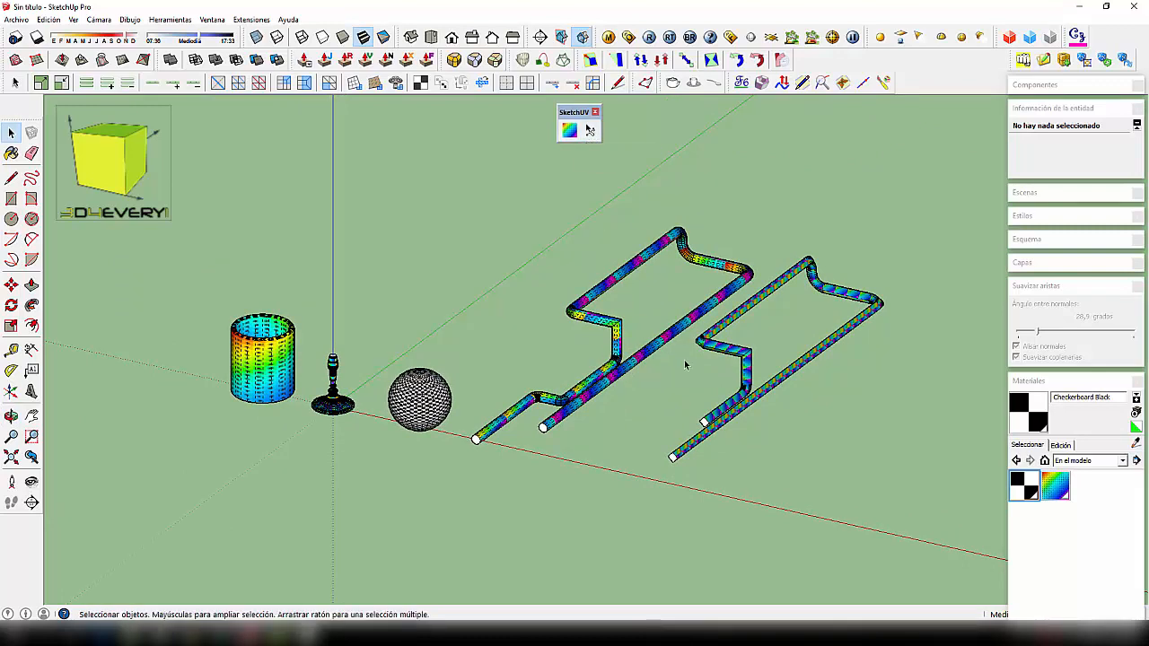
Step: Open the round pipe's group, reset the material of all its geometry to the default, and close the group
scroll(764, 407, "up", 1)
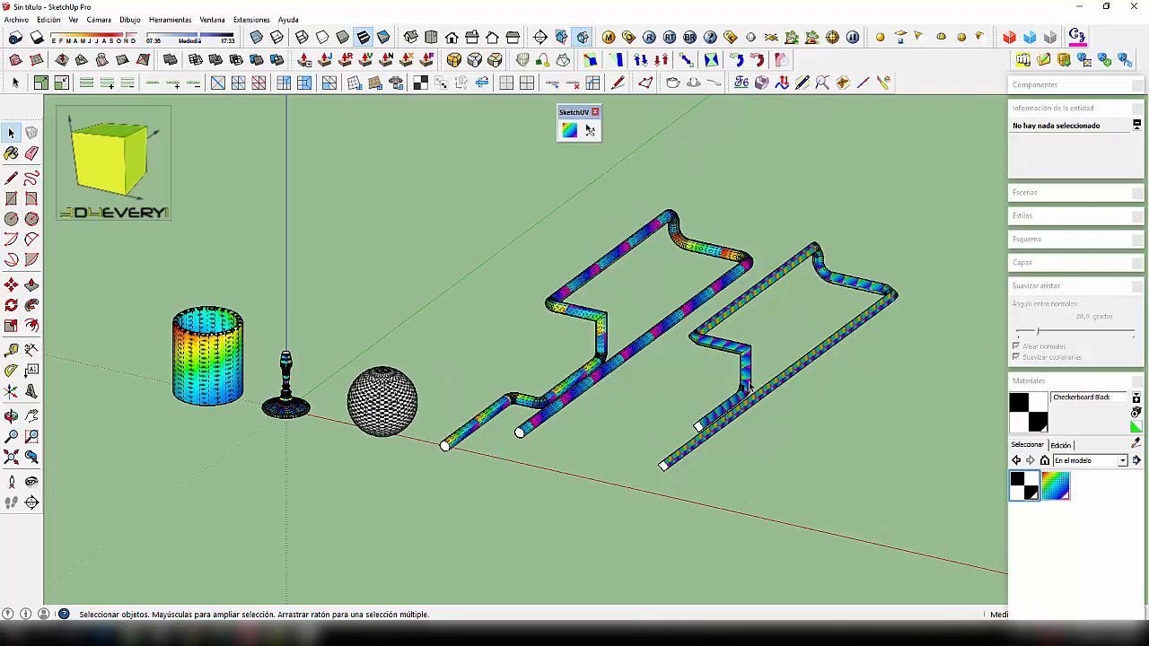
scroll(627, 378, "up", 2)
left_click(611, 370)
double_click(610, 368)
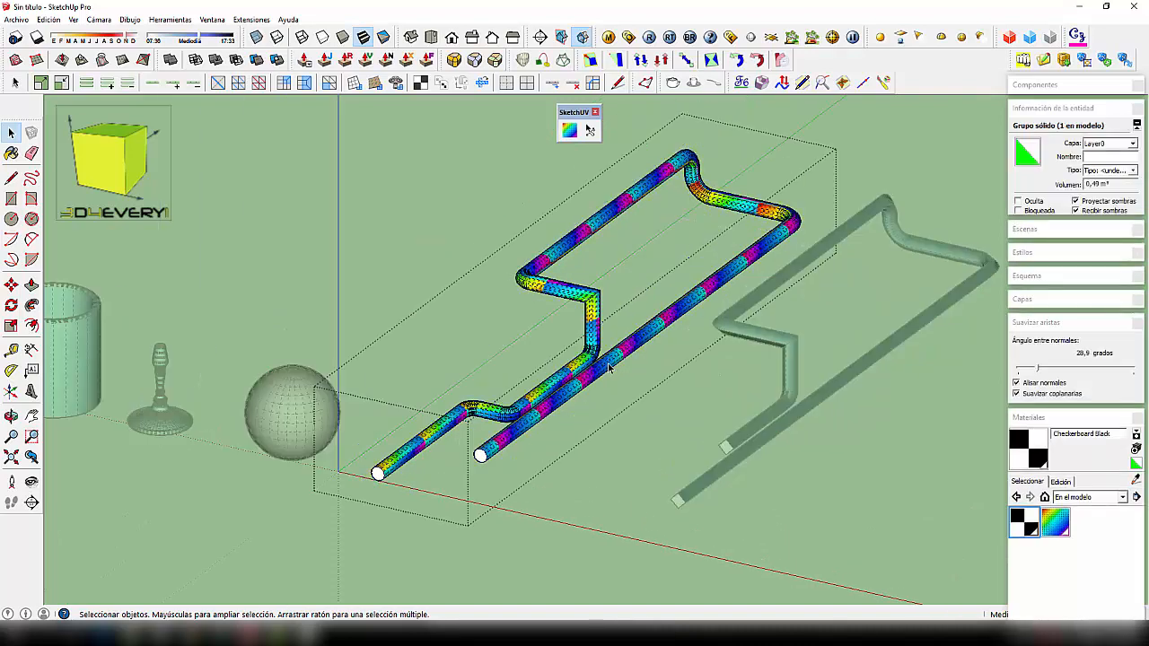
triple_click(609, 368)
left_click(1031, 146)
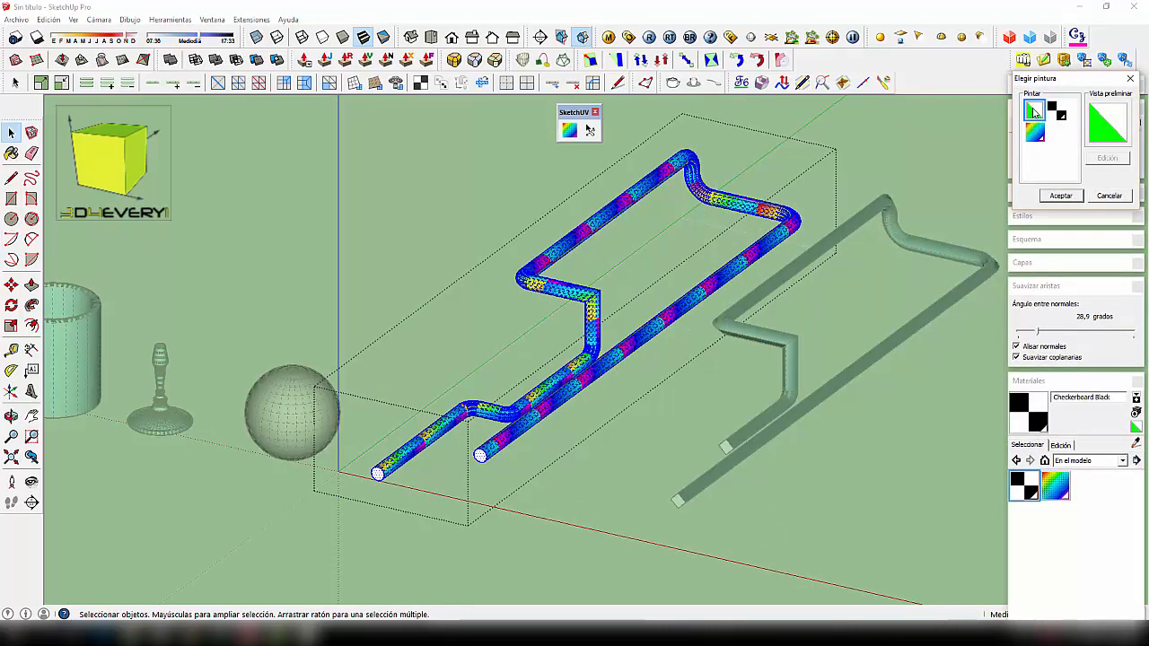
left_click(1061, 196)
scroll(582, 461, "up", 1)
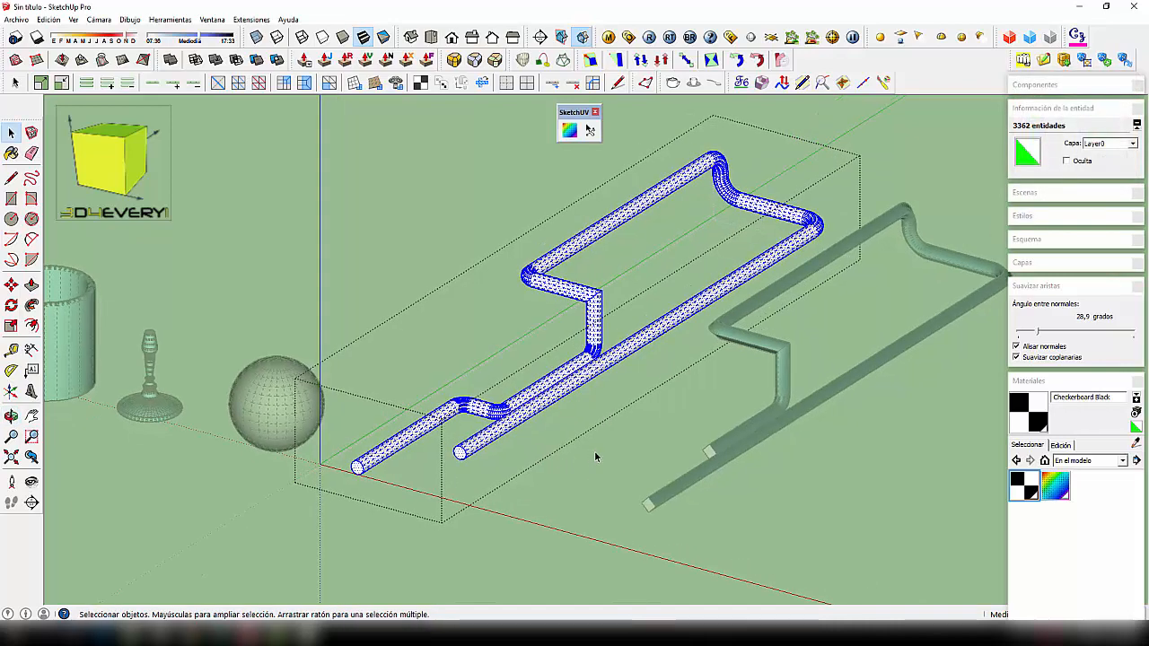
left_click(594, 451)
scroll(601, 453, "up", 2)
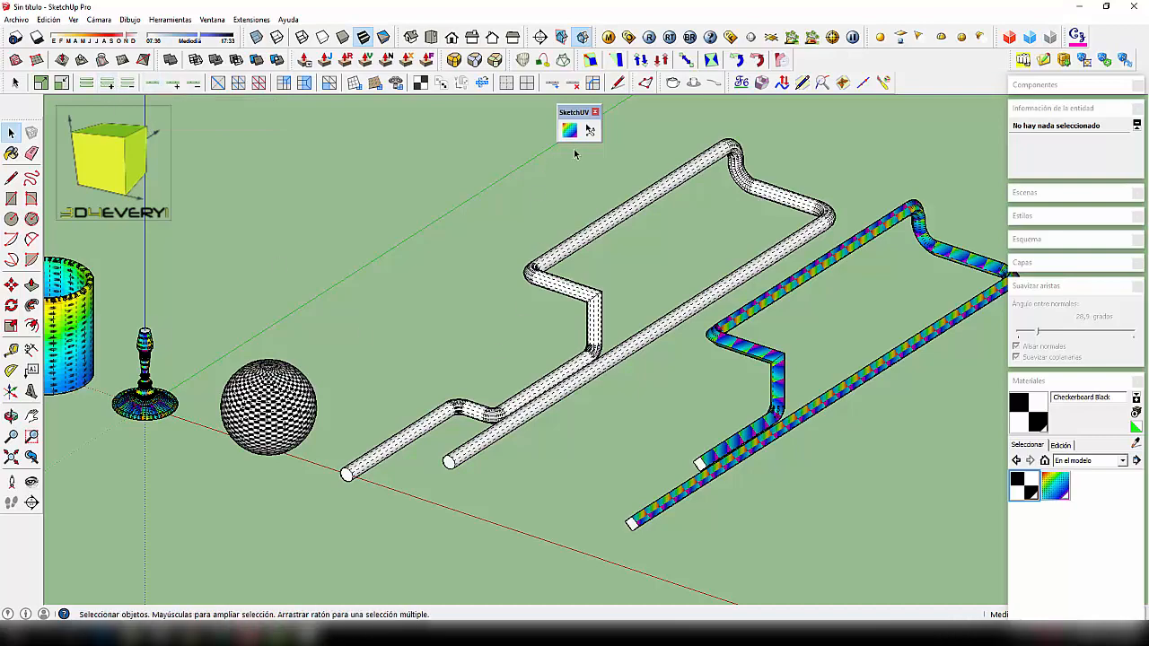
Step: Open the round pipe's group for editing near its lower bend, leaving nothing selected
left_click(590, 130)
scroll(489, 440, "up", 5)
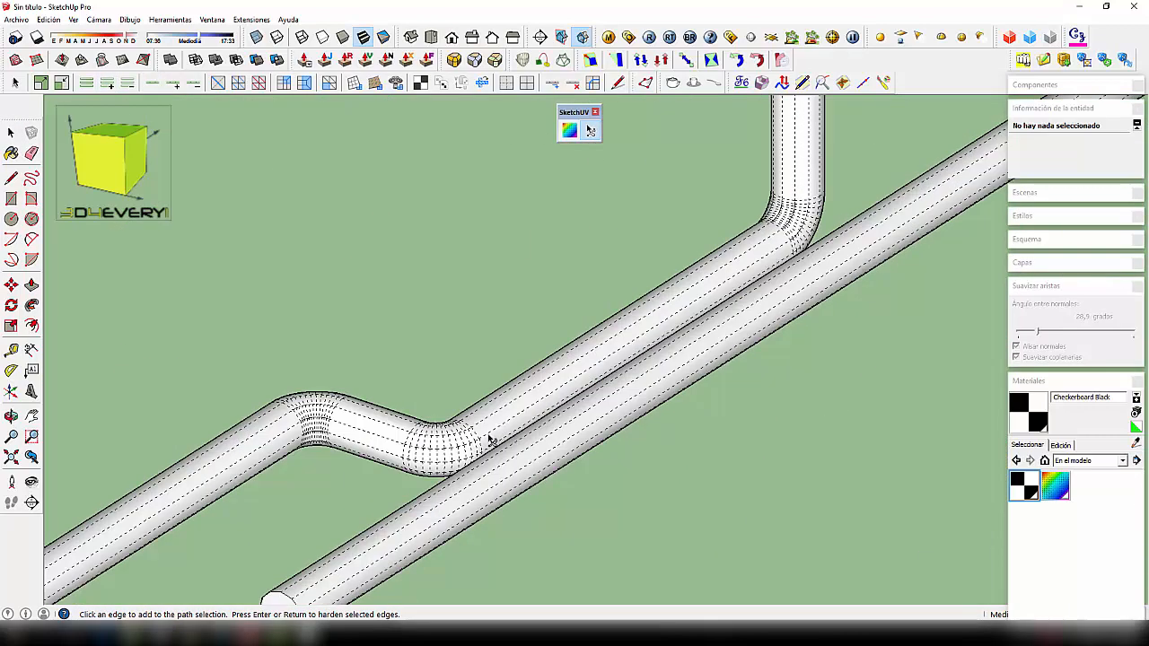
scroll(489, 440, "up", 4)
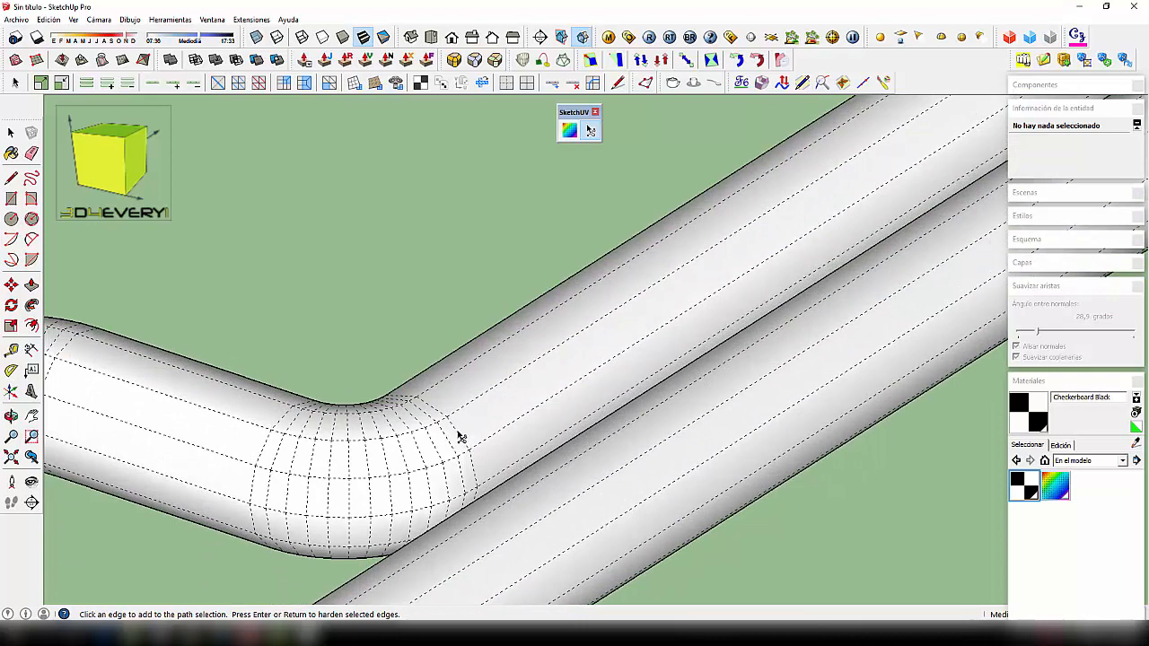
key("space")
left_click(465, 442)
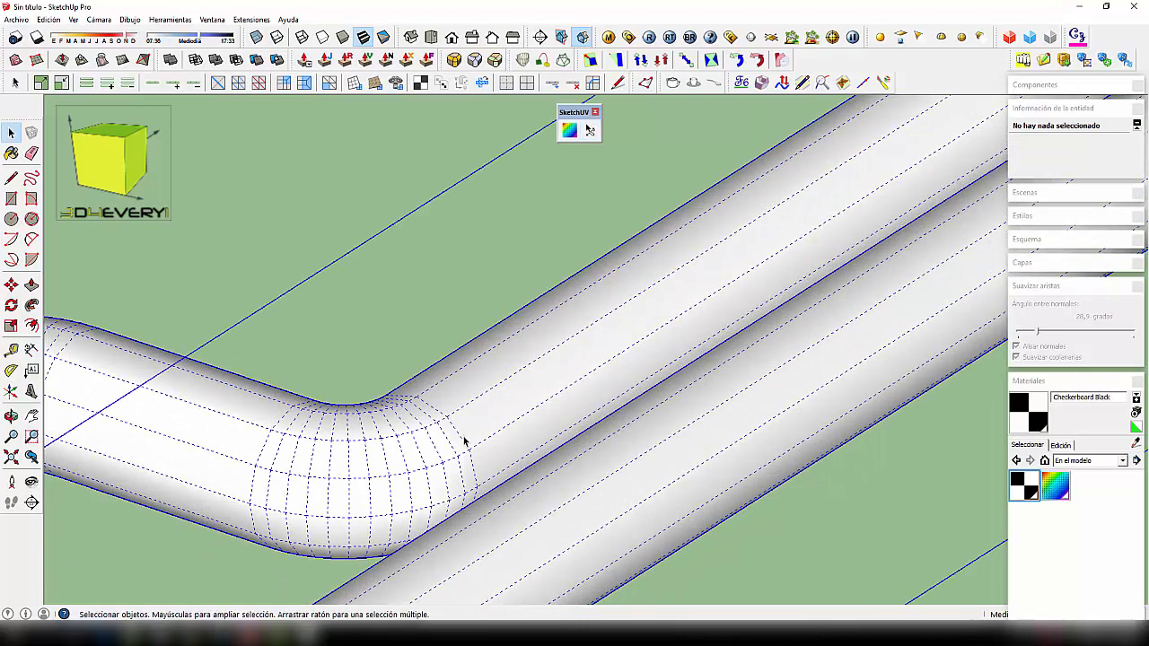
scroll(464, 437, "down", 1)
scroll(464, 434, "up", 3)
key("Escape")
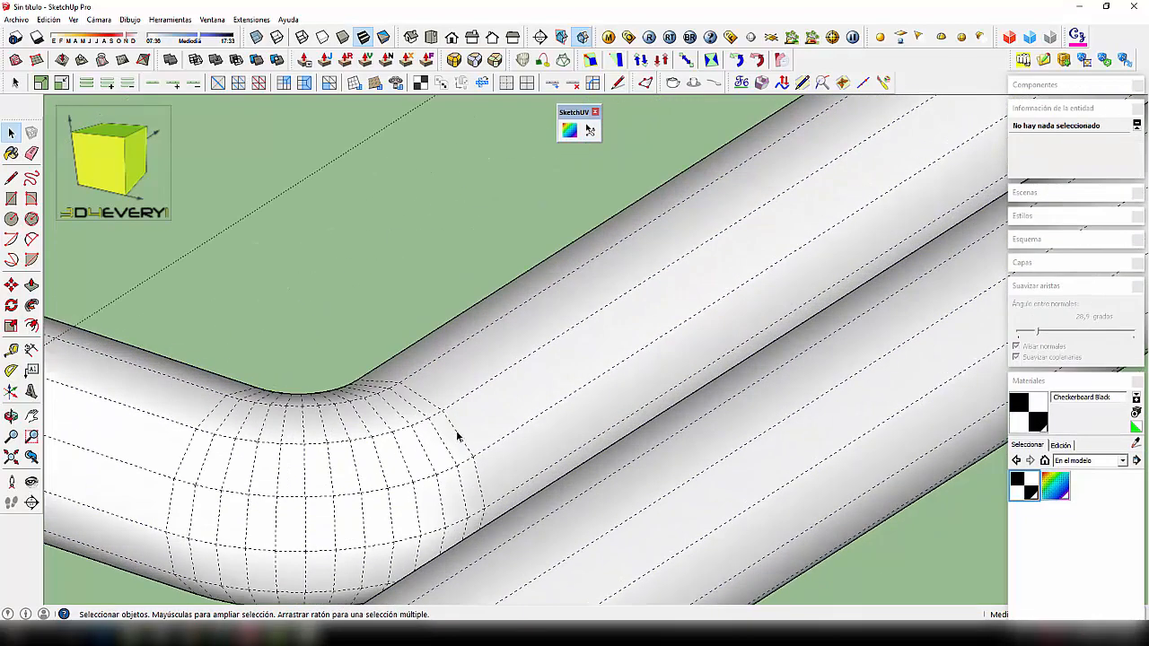
Step: Path-select and harden the ring of edges where the round pipe's lower bend meets the straight run, and turn off hidden geometry
left_click(458, 437)
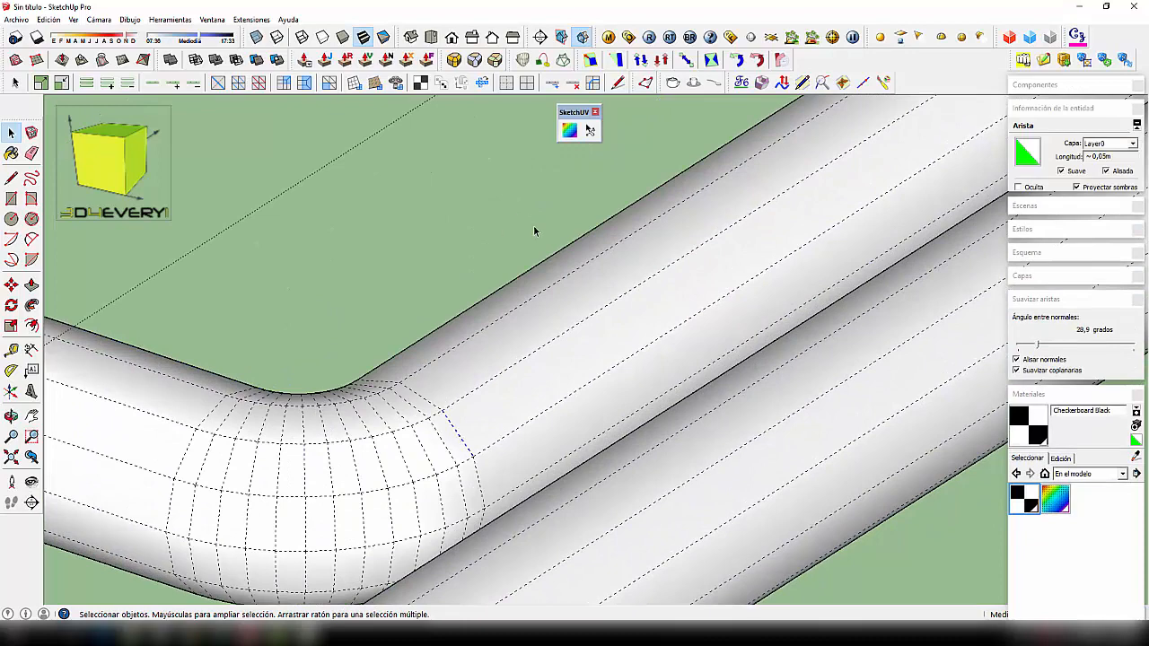
left_click(590, 130)
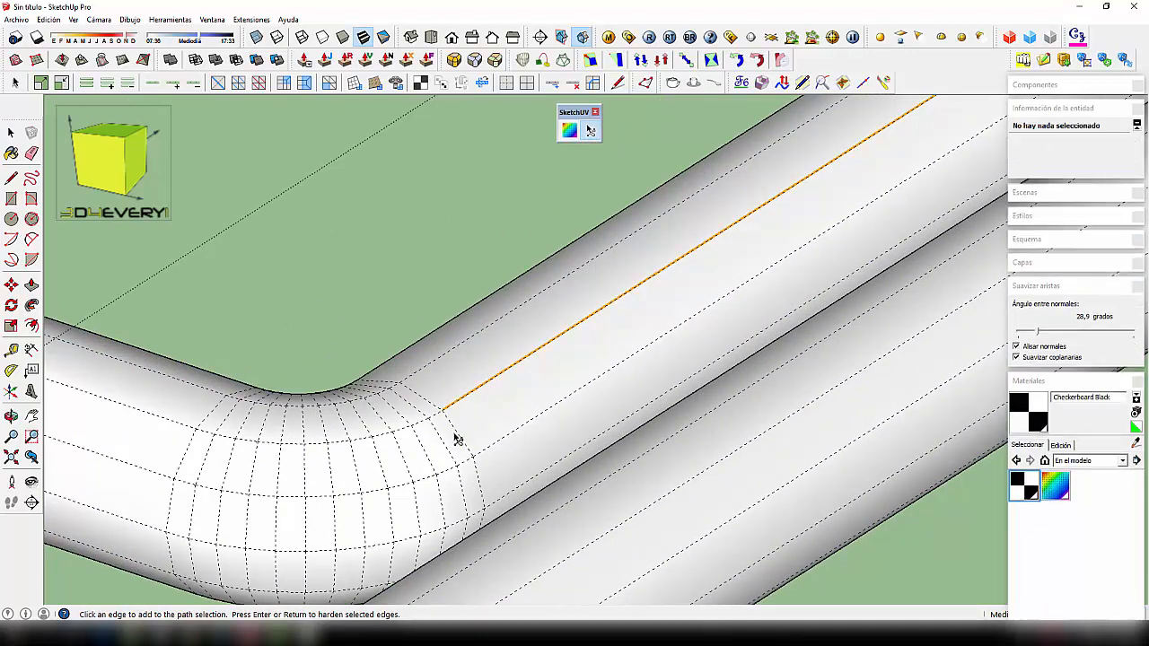
left_click(466, 430)
scroll(476, 458, "down", 2)
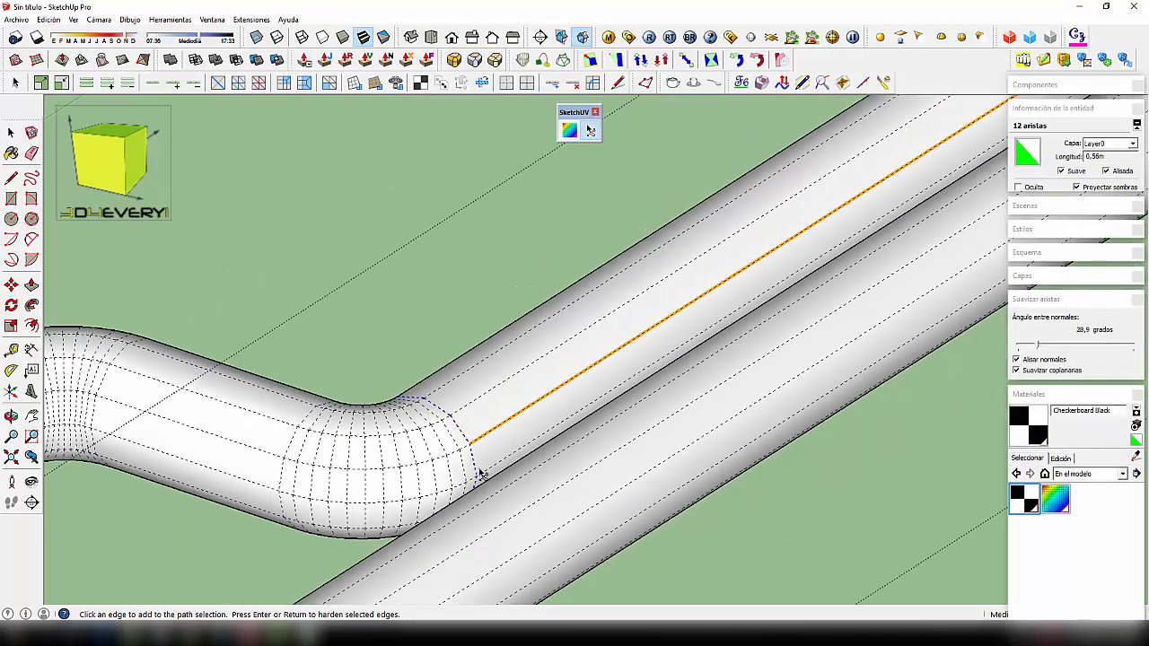
middle_click_drag(482, 474, 509, 386)
scroll(509, 386, "up", 2)
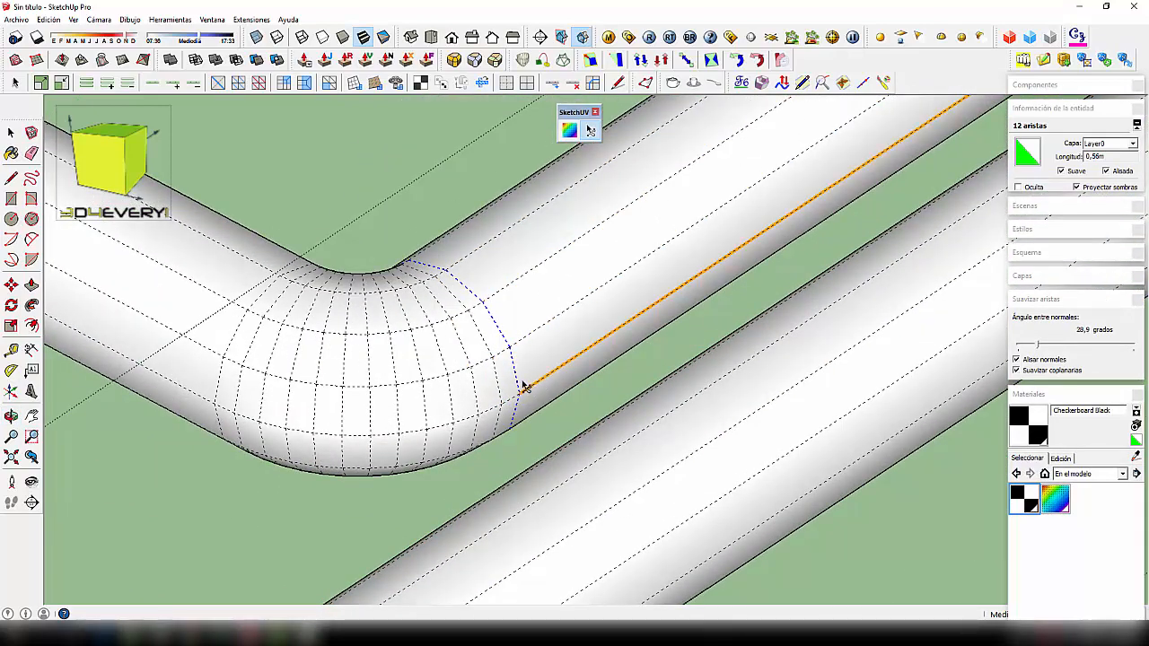
scroll(530, 384, "down", 2)
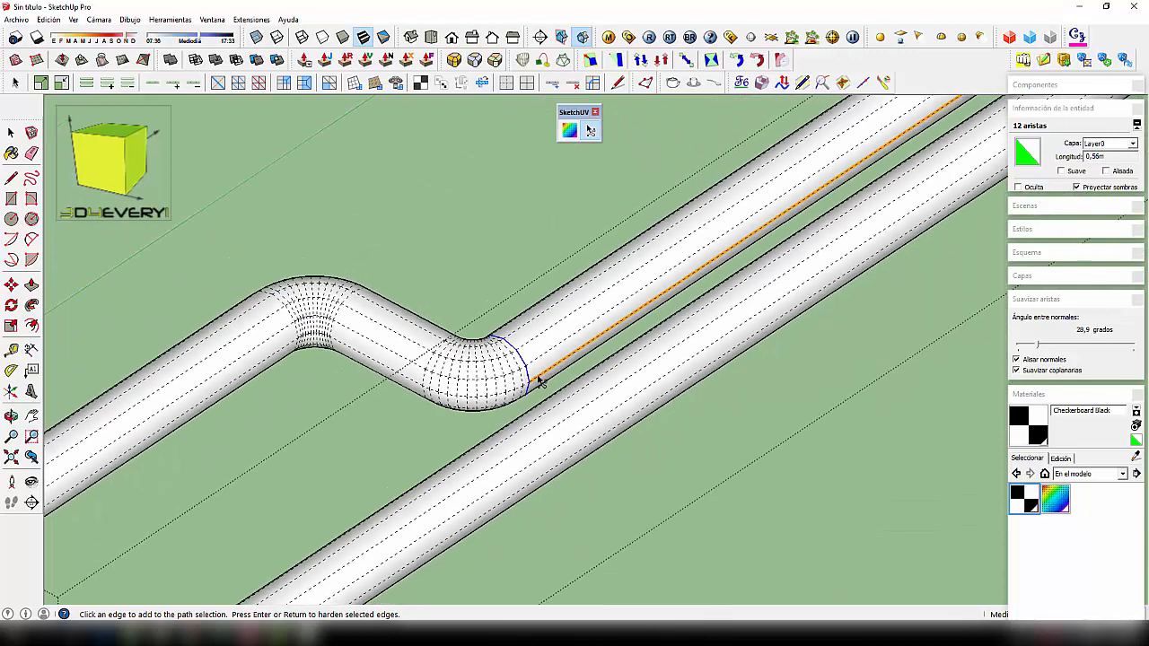
left_click(74, 19)
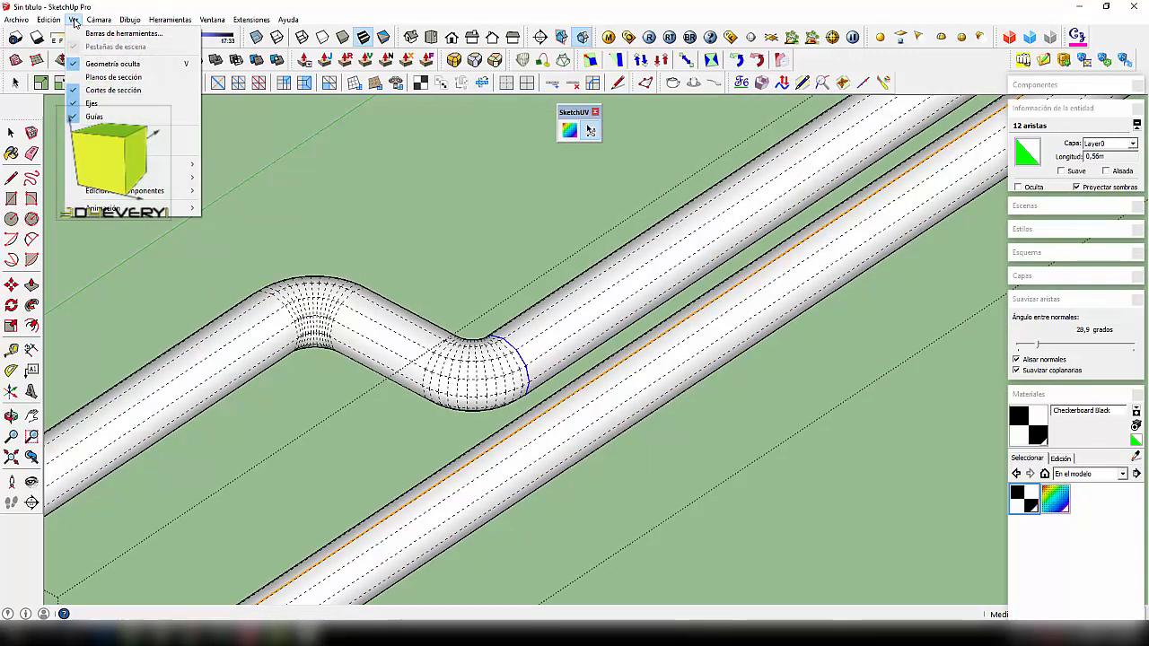
left_click(88, 66)
scroll(356, 258, "down", 2)
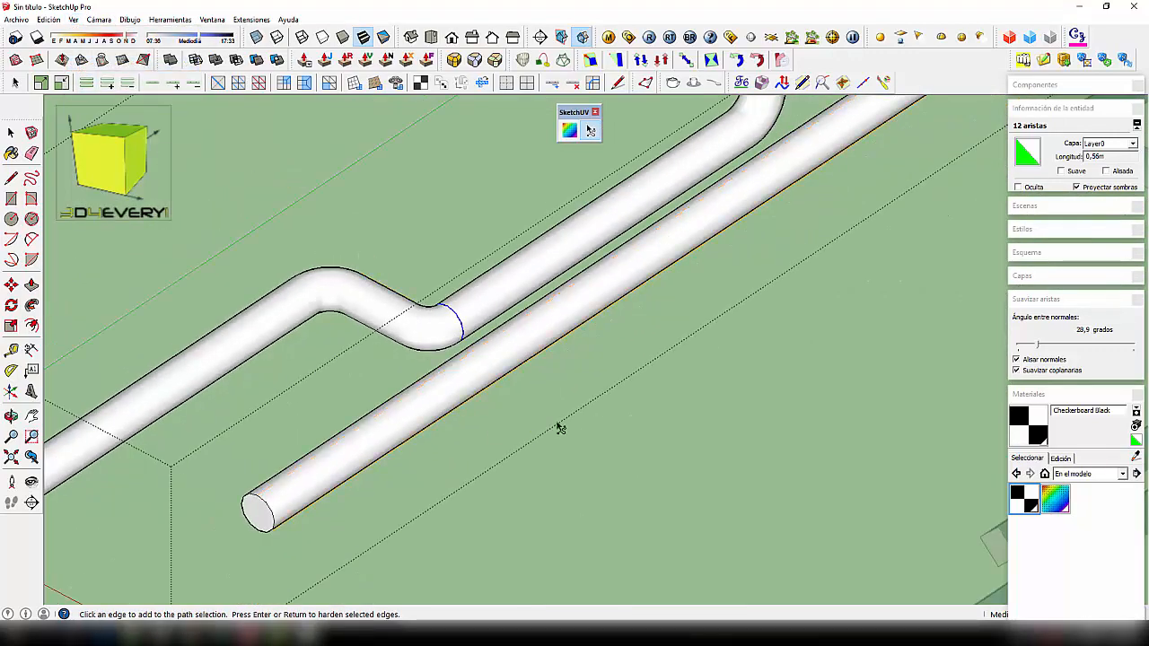
key("Return")
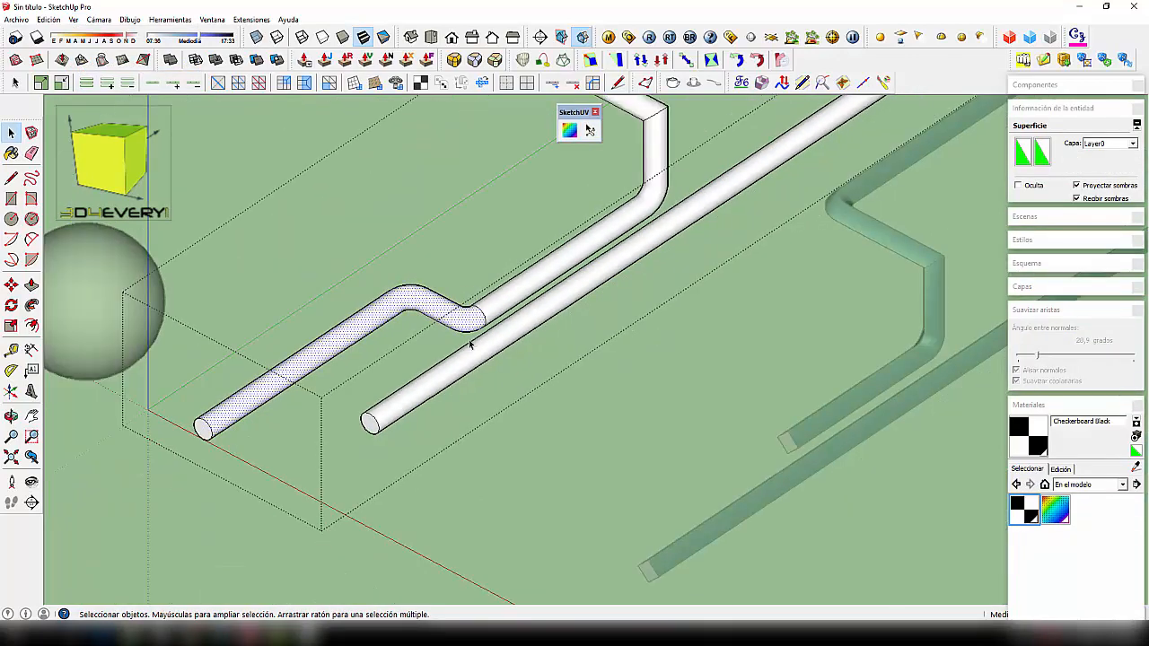
Step: Clear the selected pipe section and close the round pipe's group
scroll(489, 354, "down", 2)
mouse_move(503, 384)
middle_mouse_down()
mouse_move(461, 377)
mouse_move(483, 374)
middle_mouse_up()
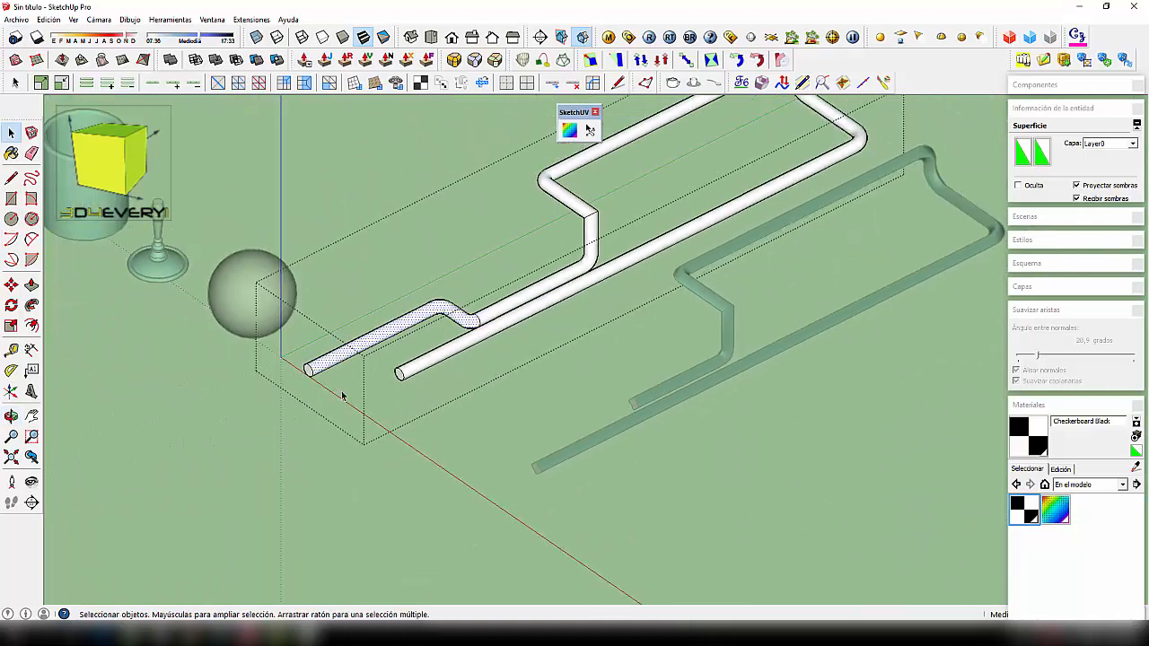
left_click(291, 432)
Step: Reset the checkered sphere's surface to the default material inside its group, and close the group
middle_click_drag(294, 352, 510, 347, "shift")
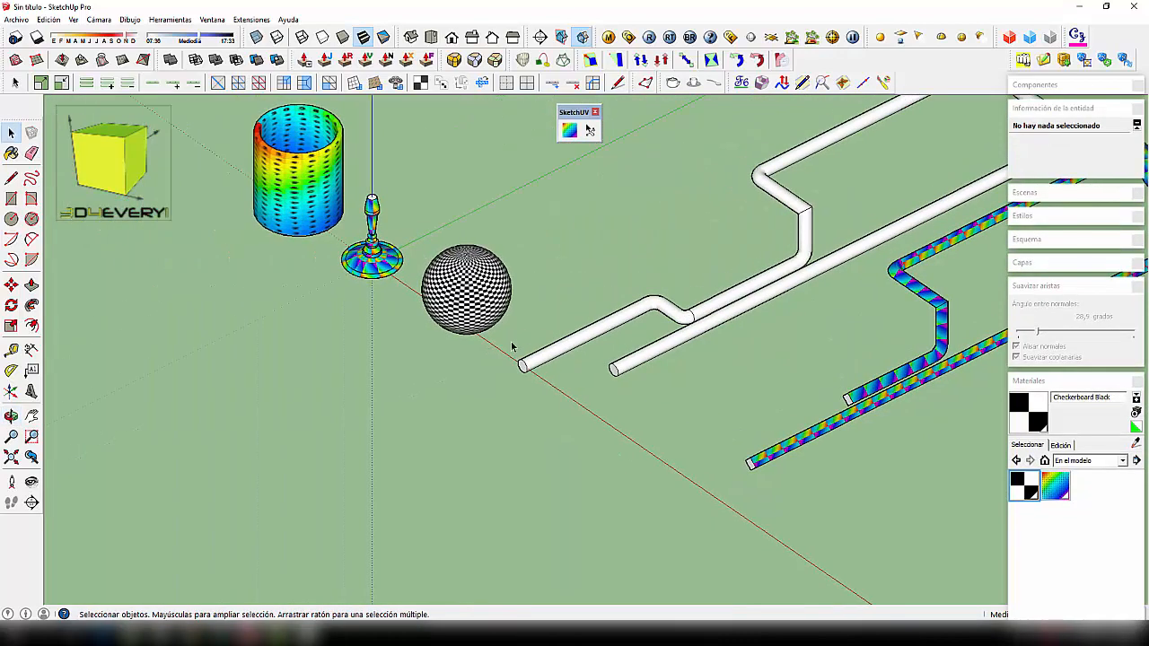
scroll(510, 345, "up", 2)
left_click(455, 278)
double_click(455, 277)
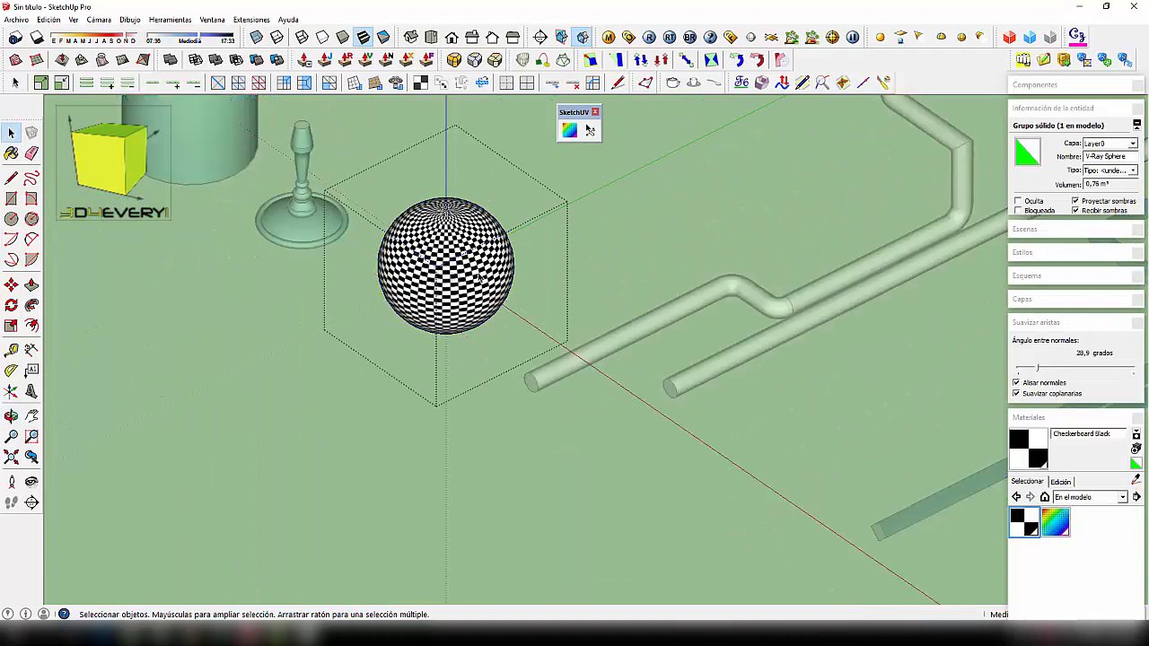
left_click(498, 263)
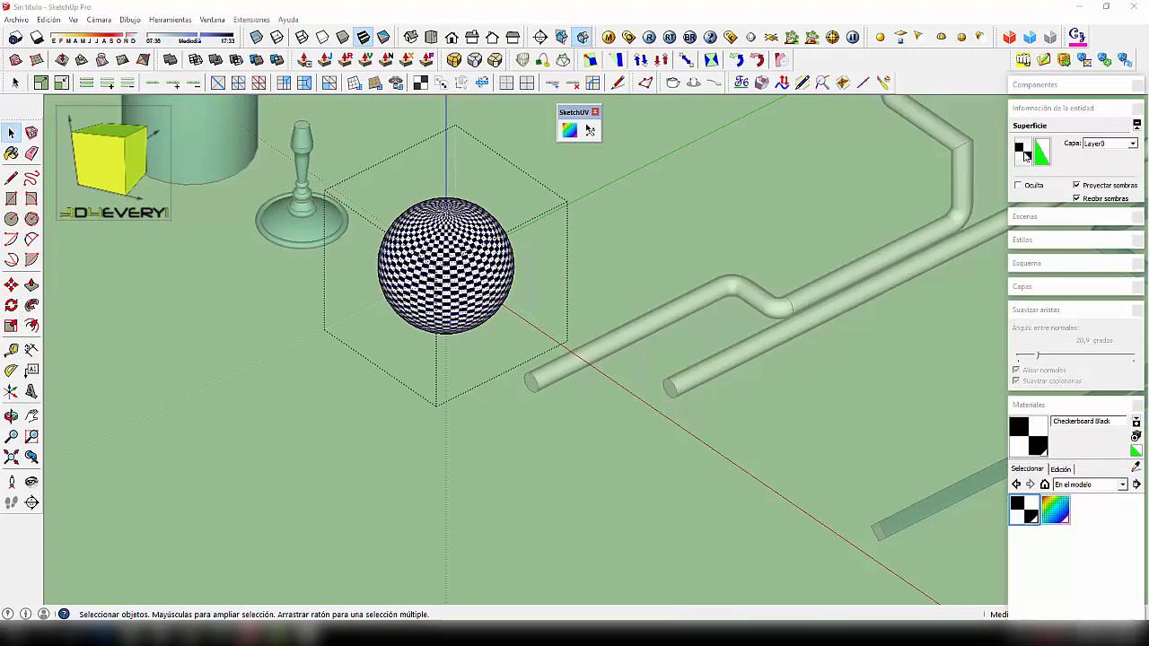
left_click(1028, 146)
left_click(1032, 119)
left_click(1061, 208)
mouse_move(674, 264)
middle_mouse_down()
mouse_move(580, 333)
mouse_move(577, 379)
middle_mouse_up()
left_click(513, 393)
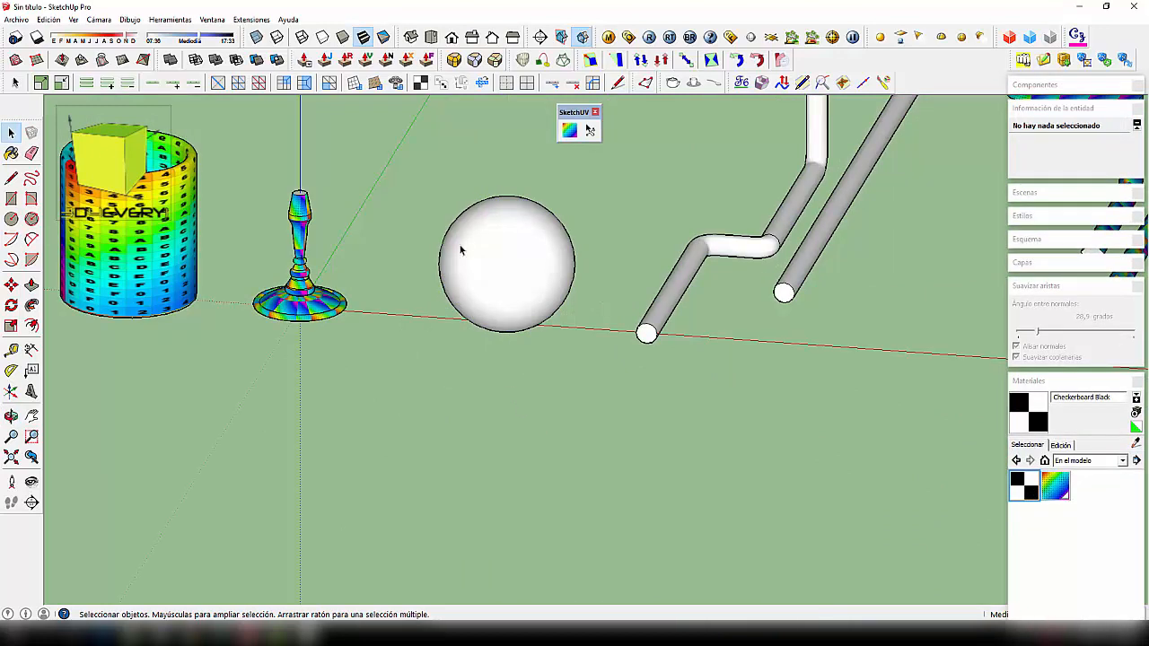
Step: Open the sphere's group, start SketchUV path selection, and turn on hidden geometry
double_click(499, 268)
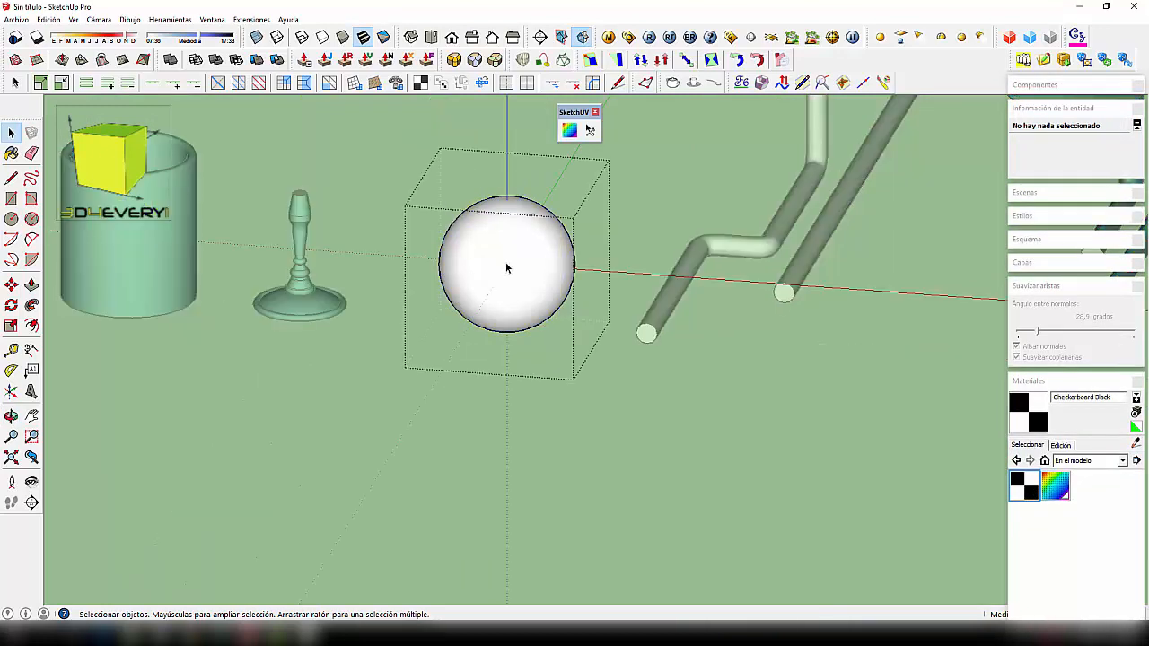
scroll(508, 263, "up", 2)
left_click(595, 135)
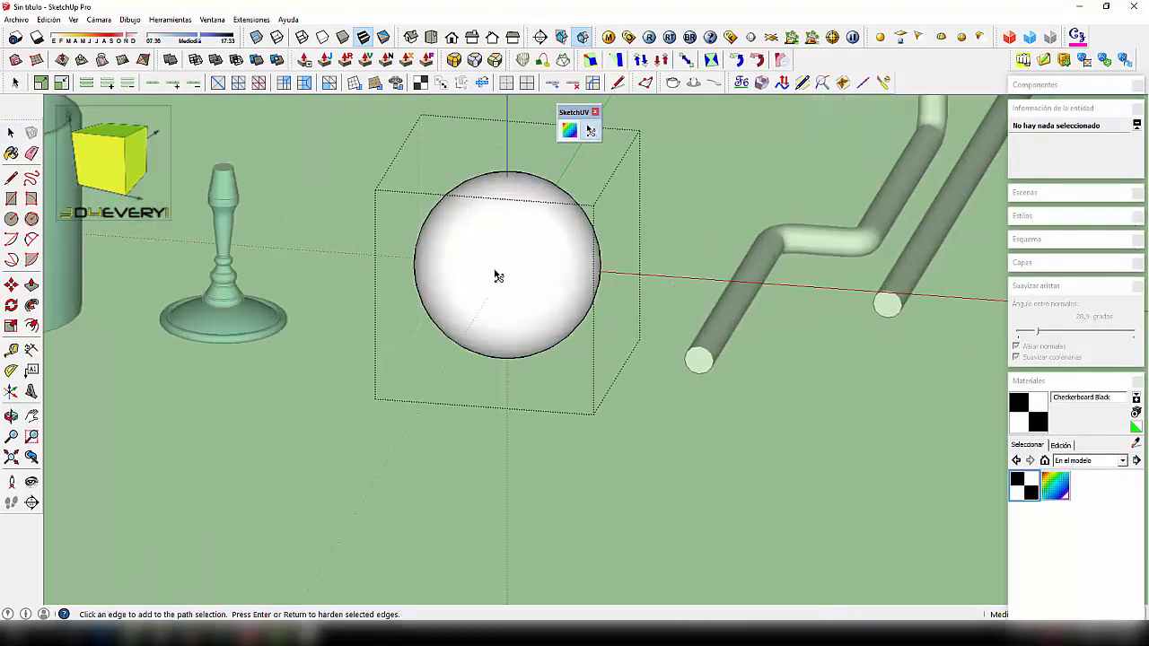
scroll(500, 274, "up", 2)
left_click(73, 18)
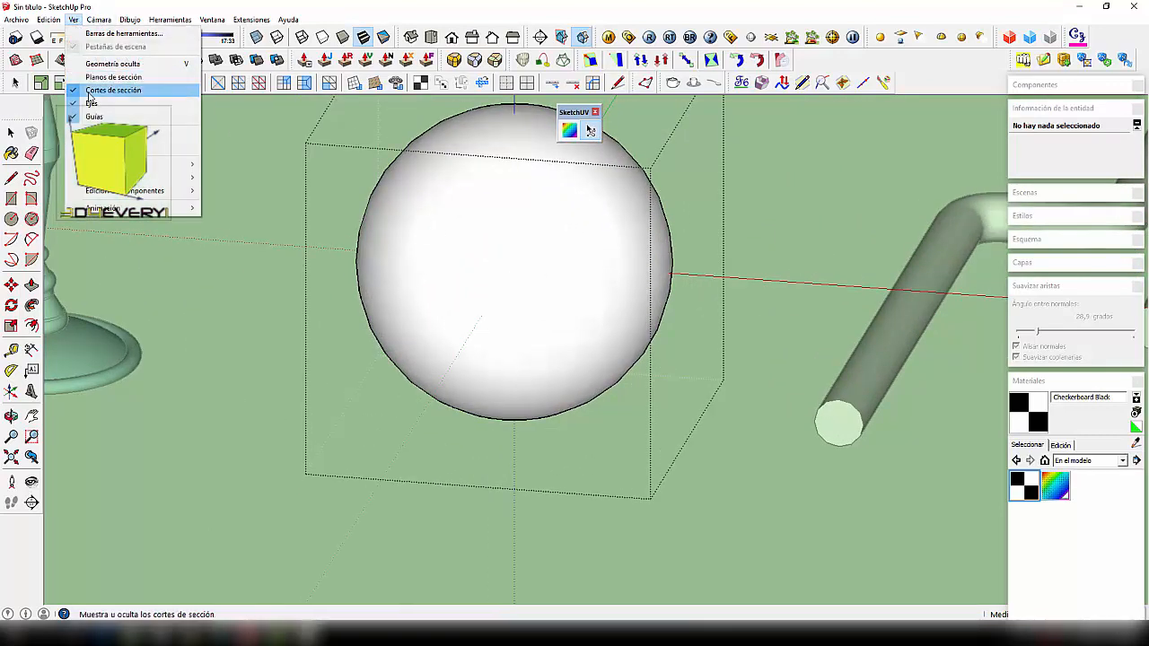
left_click(108, 66)
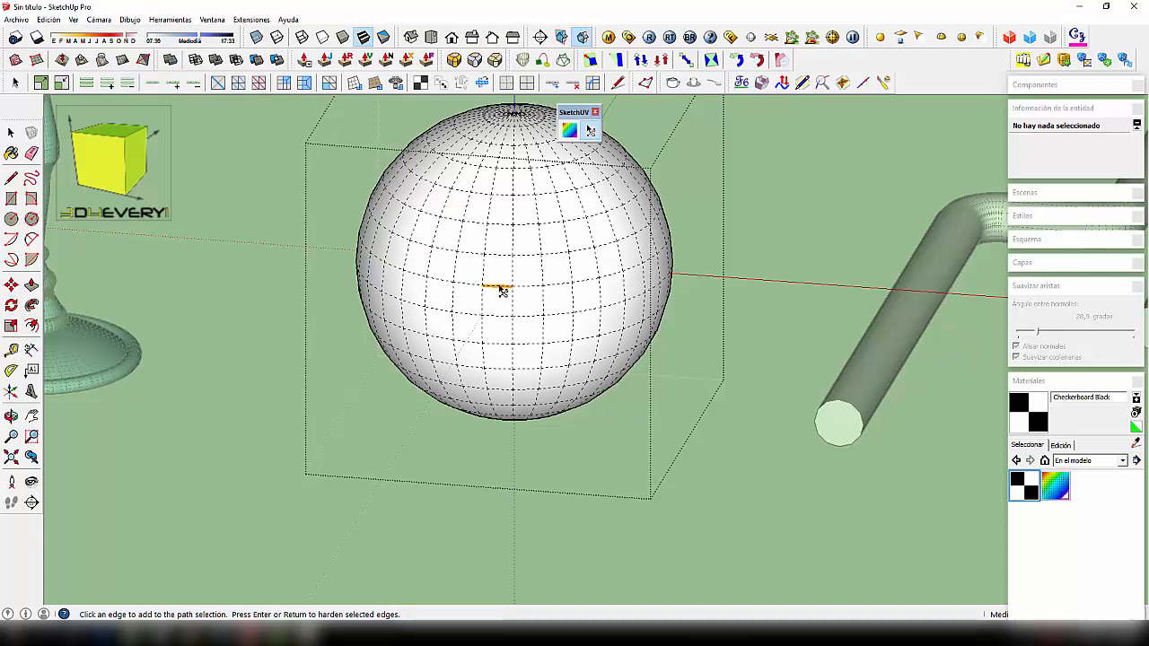
Step: Path-select and harden the full horizontal ring of edges around the sphere's middle
left_click(502, 289)
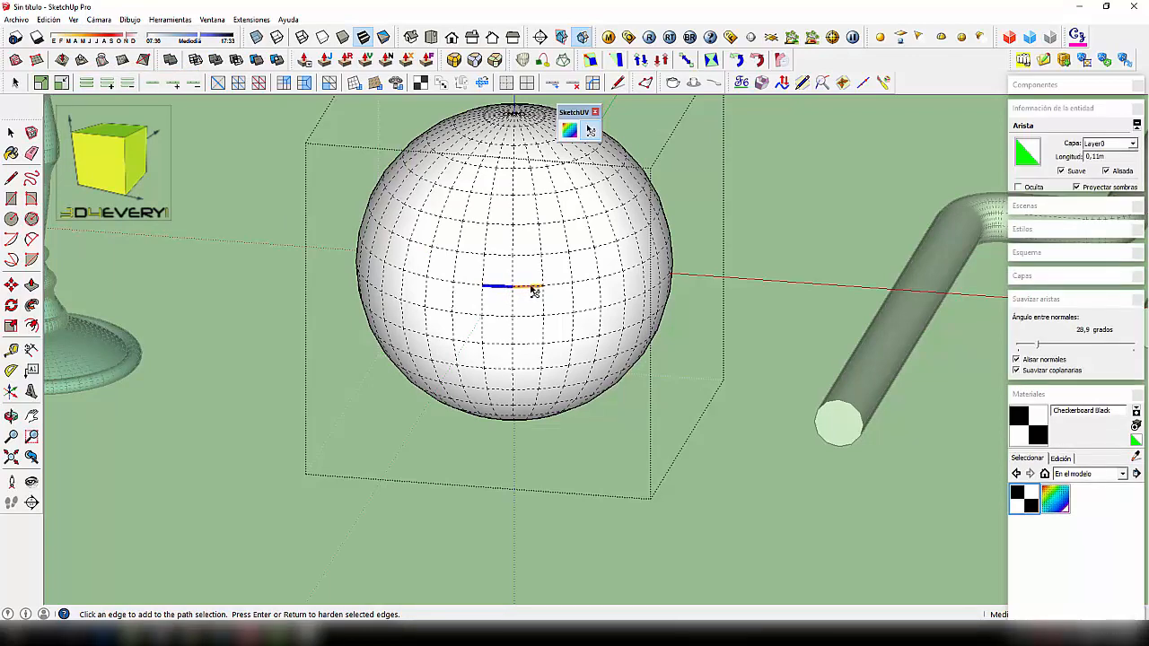
left_click(534, 291)
left_click(557, 289)
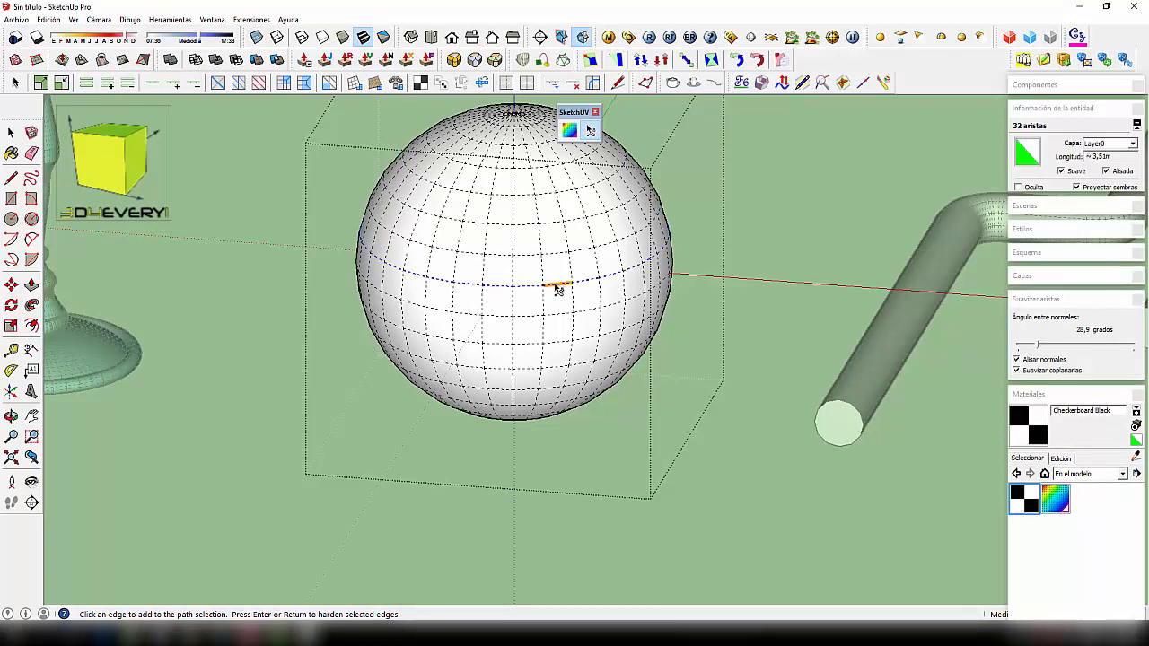
middle_click_drag(557, 289, 526, 222)
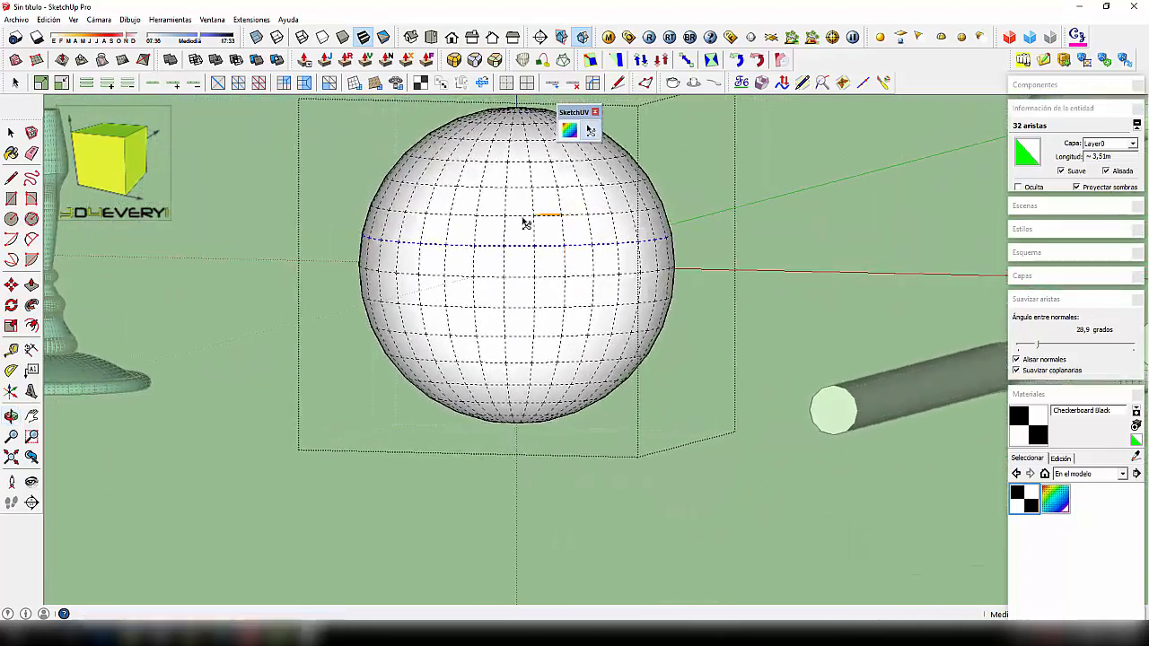
scroll(452, 303, "down", 3)
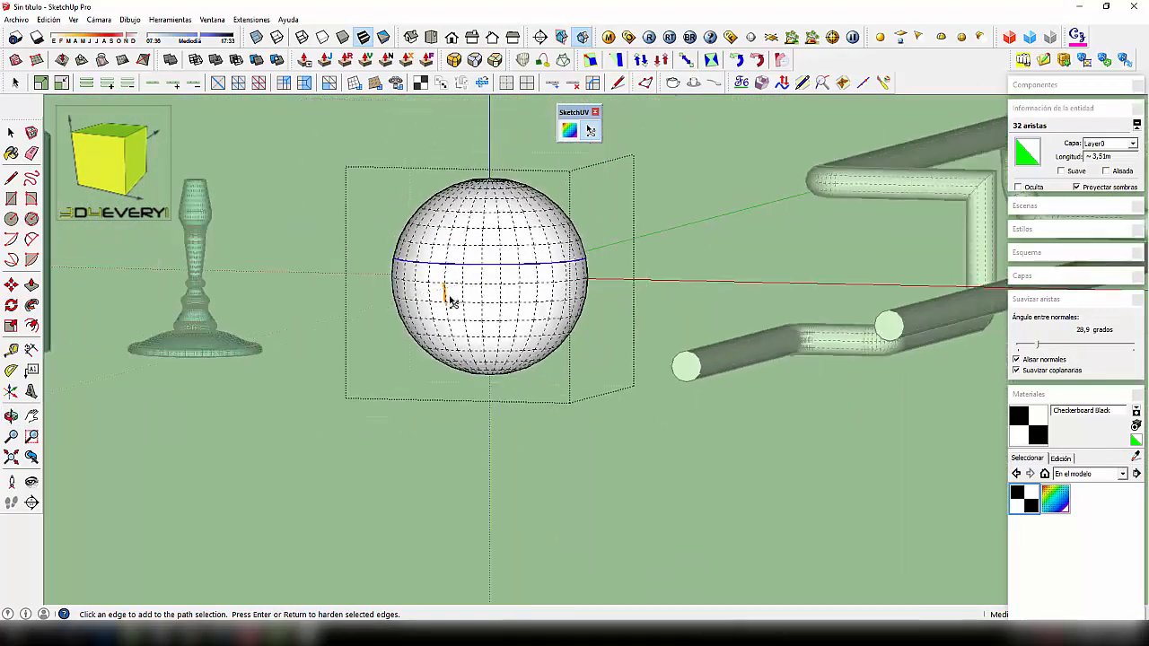
scroll(452, 303, "down", 1)
Step: Turn off hidden geometry, leave path selection, and close the sphere's group
left_click(72, 19)
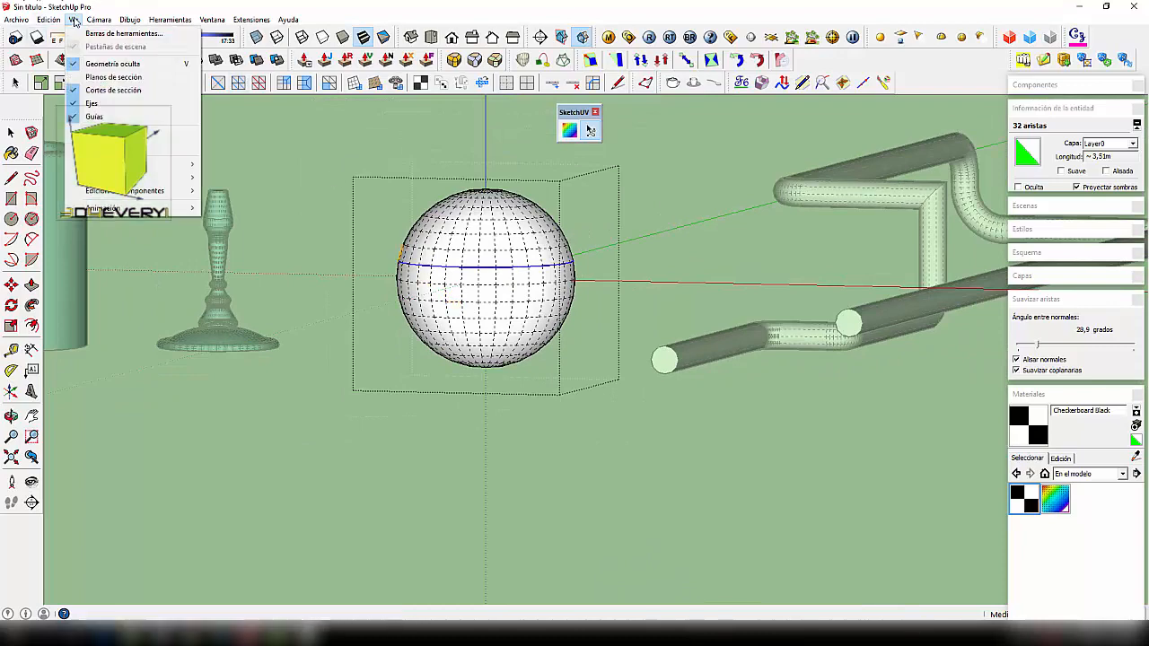
left_click(85, 65)
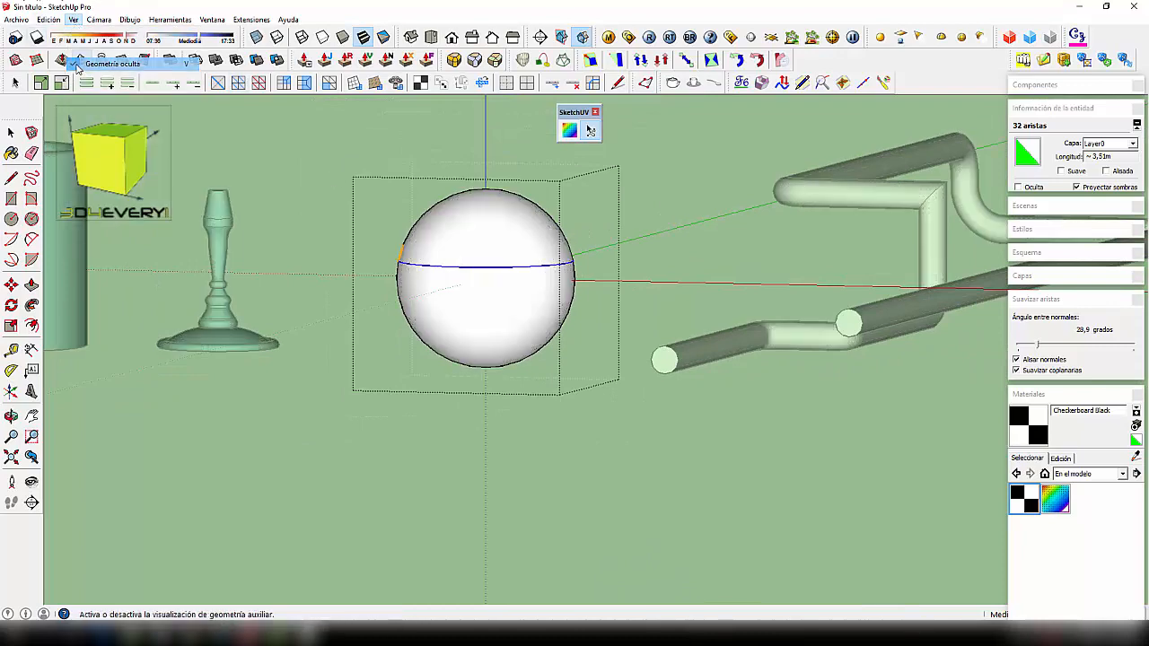
key("space")
left_click(521, 433)
Step: Reopen the sphere's group and select its upper and lower halves in turn to check the split surface
middle_click_drag(599, 380, 477, 341)
scroll(487, 305, "up", 2)
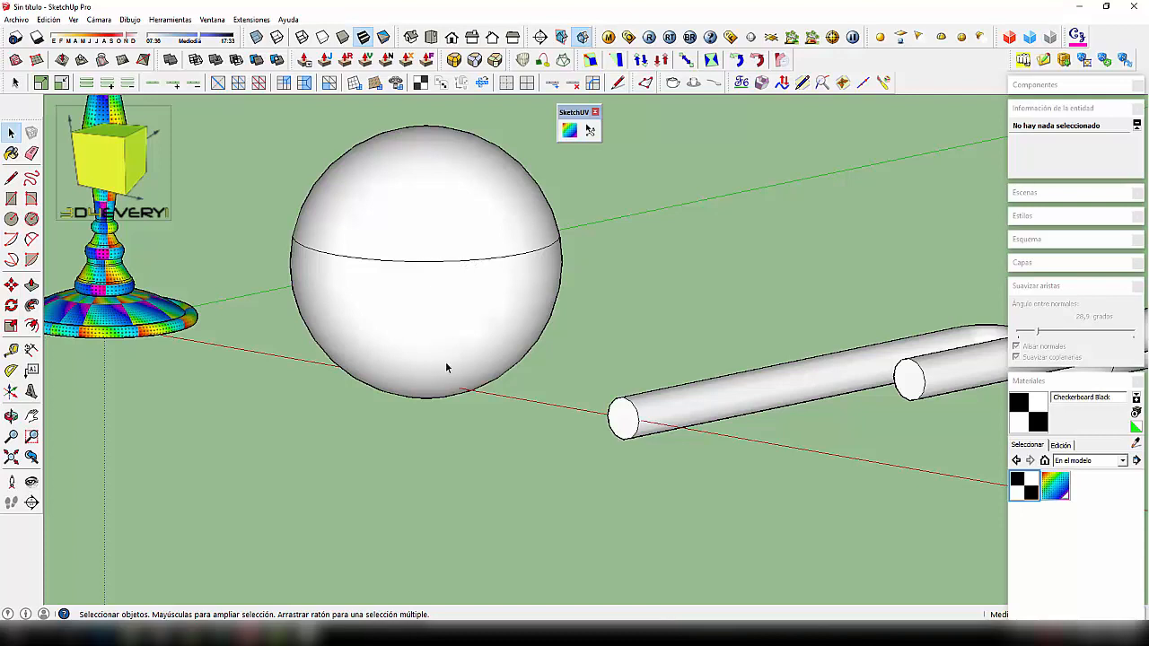
middle_click_drag(445, 367, 525, 350)
left_click(511, 325)
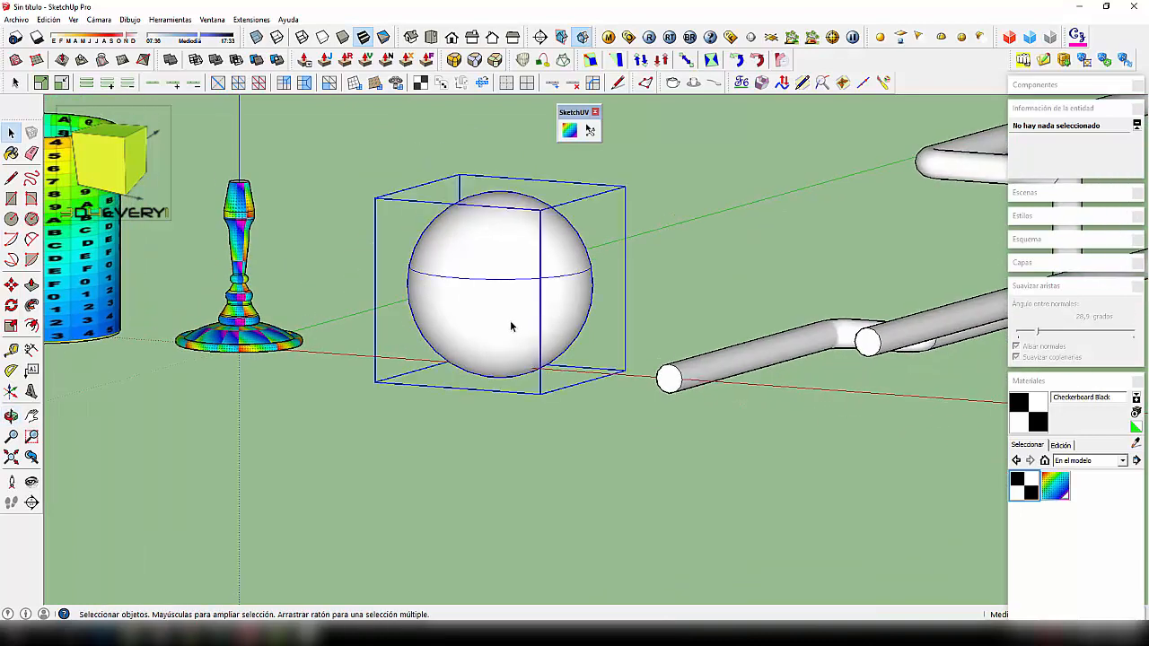
double_click(511, 325)
left_click(498, 256)
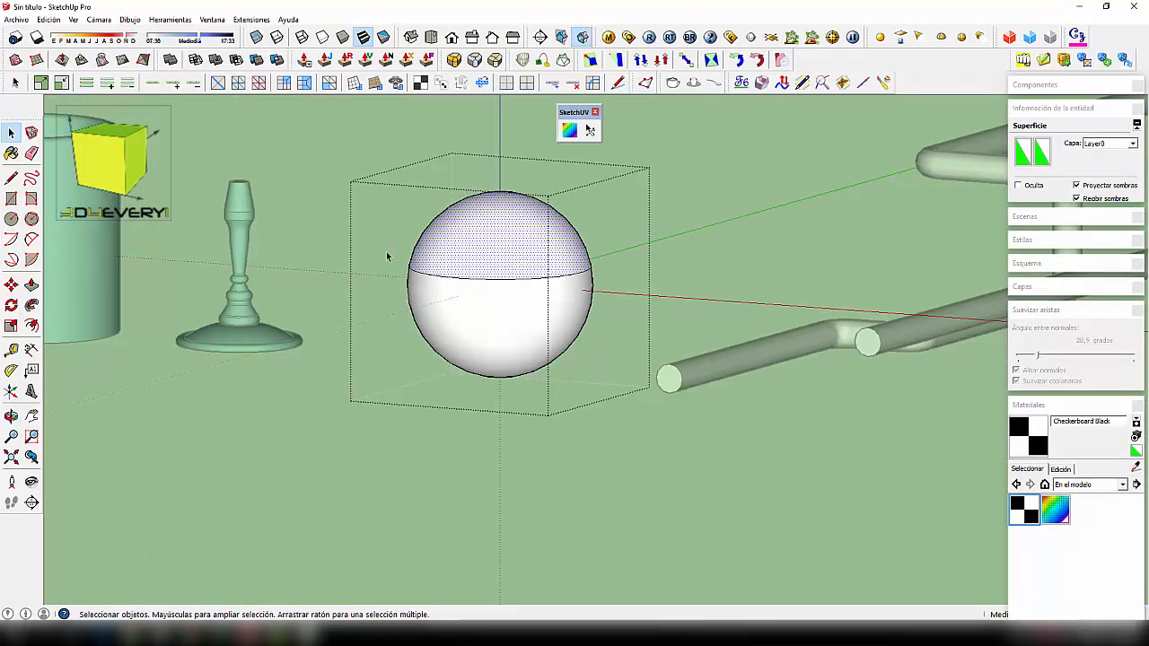
left_click(495, 324)
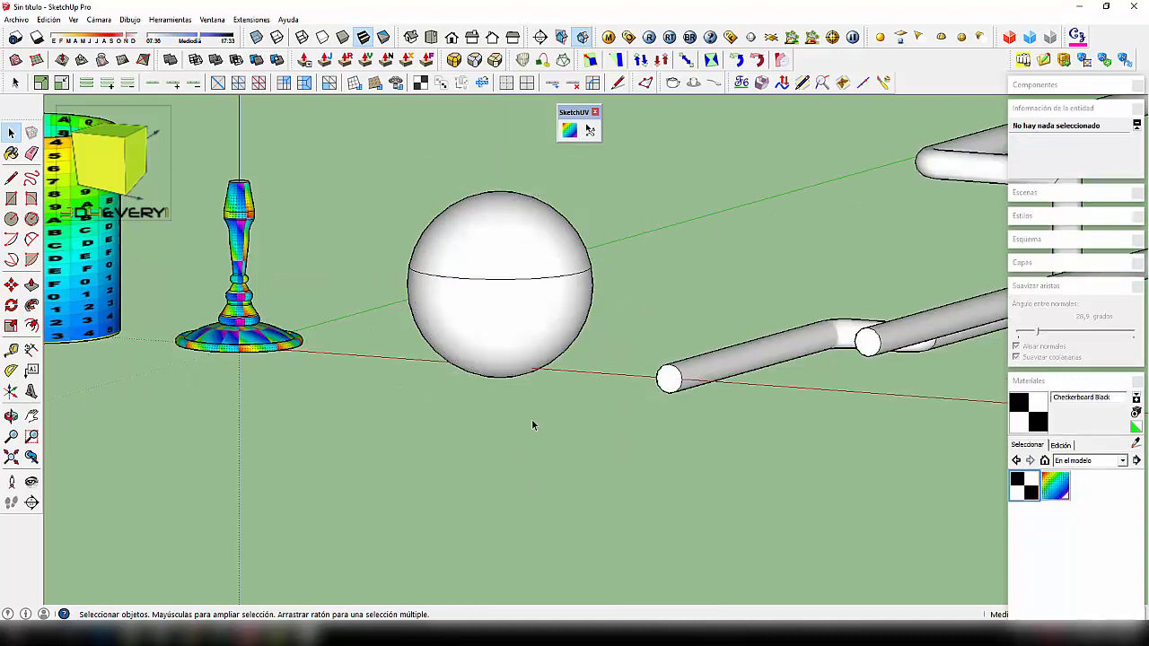
Step: Switch the camera from parallel projection to perspective
scroll(529, 421, "down", 1)
scroll(527, 416, "down", 2)
middle_click_drag(528, 418, 505, 453)
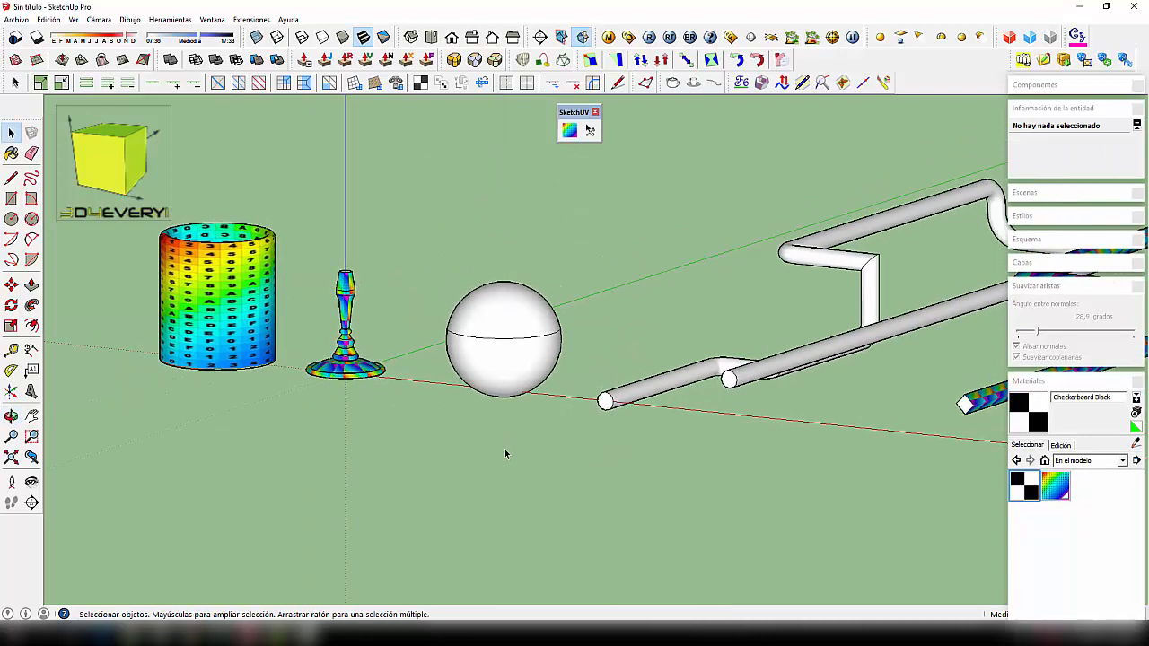
left_click(73, 19)
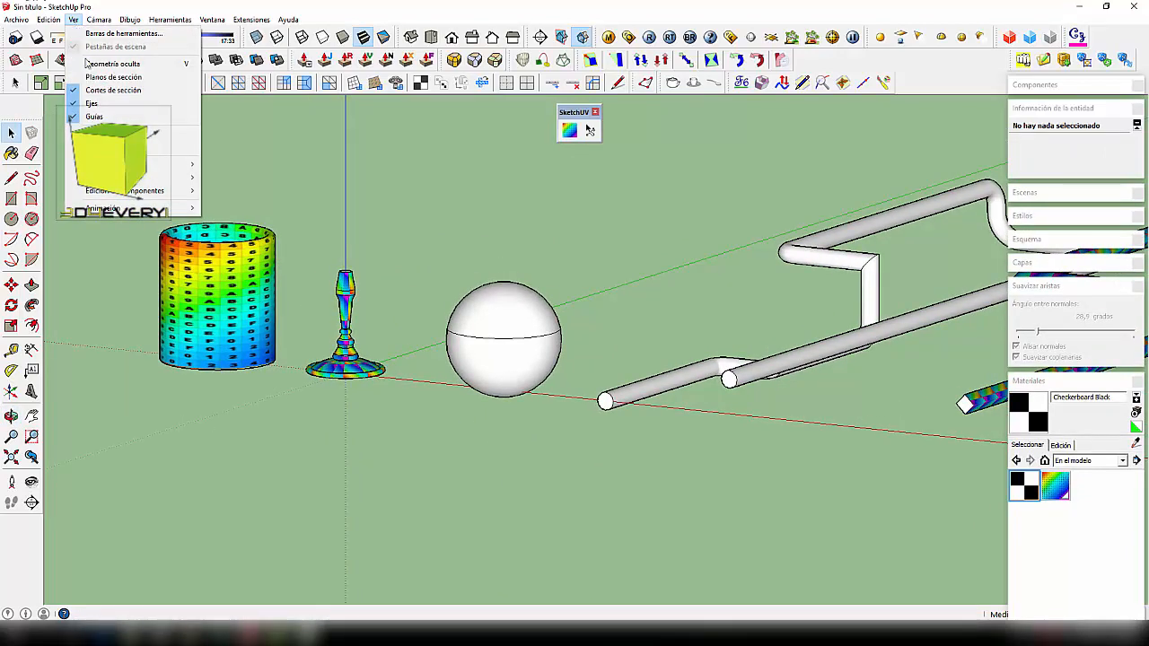
mouse_move(93, 23)
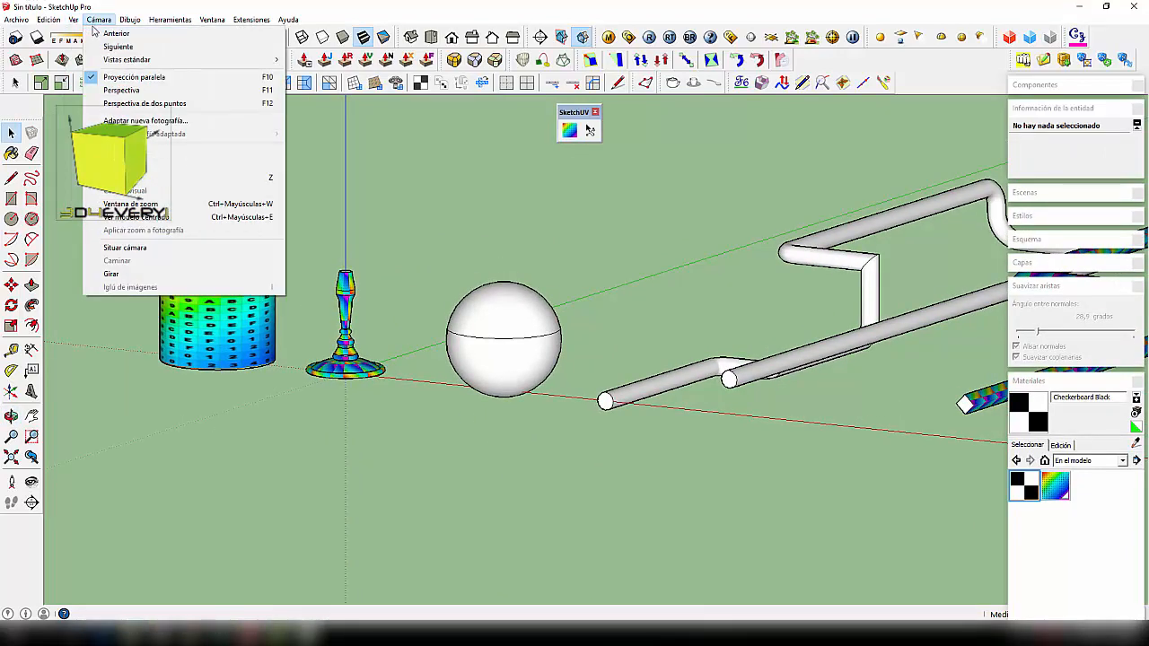
left_click(115, 89)
scroll(482, 337, "down", 3)
middle_click_drag(655, 468, 671, 495)
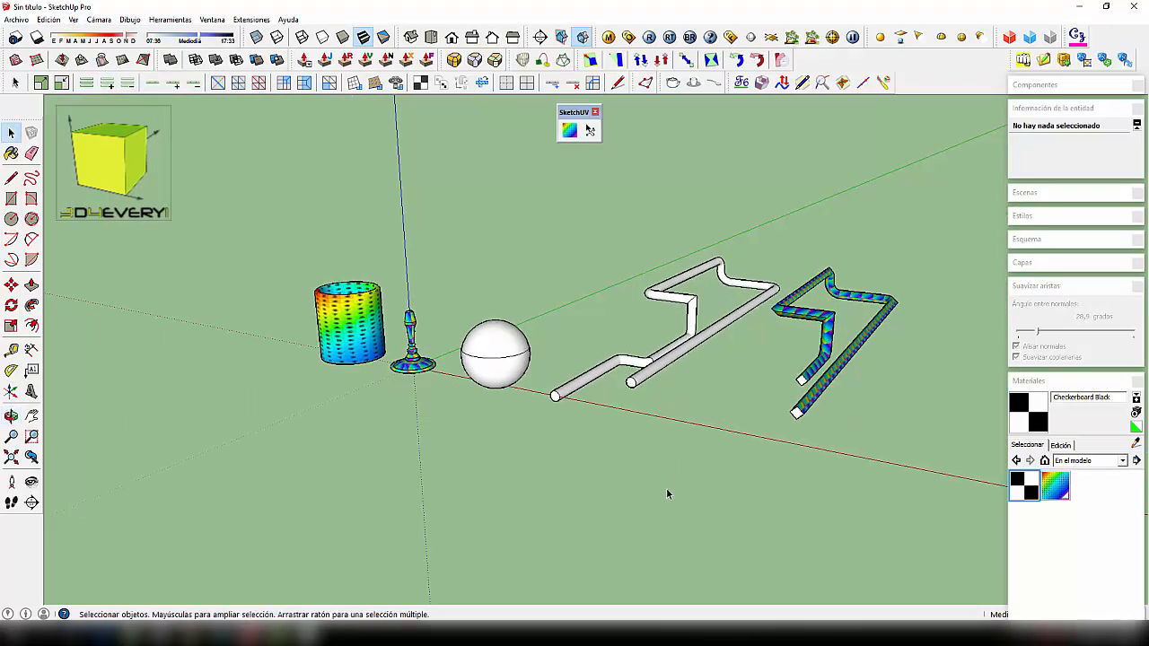
Step: Path-select a 13-edge battlement-shaped chain across the front of the sphere's lower half and harden it
scroll(510, 354, "up", 3)
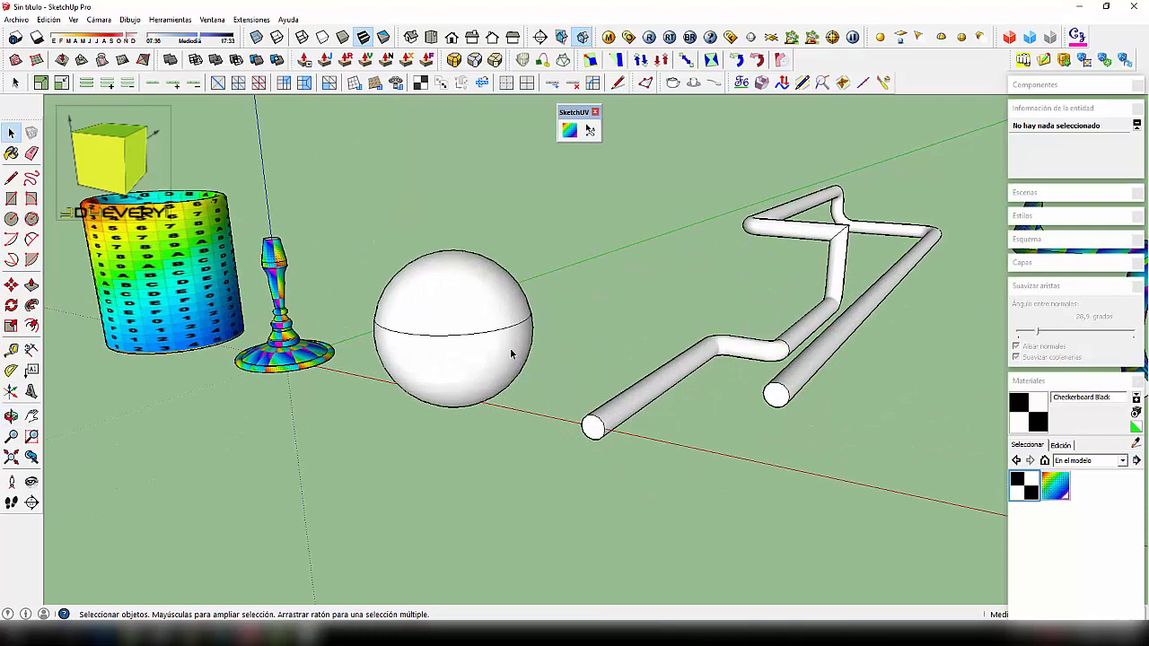
left_click(431, 314)
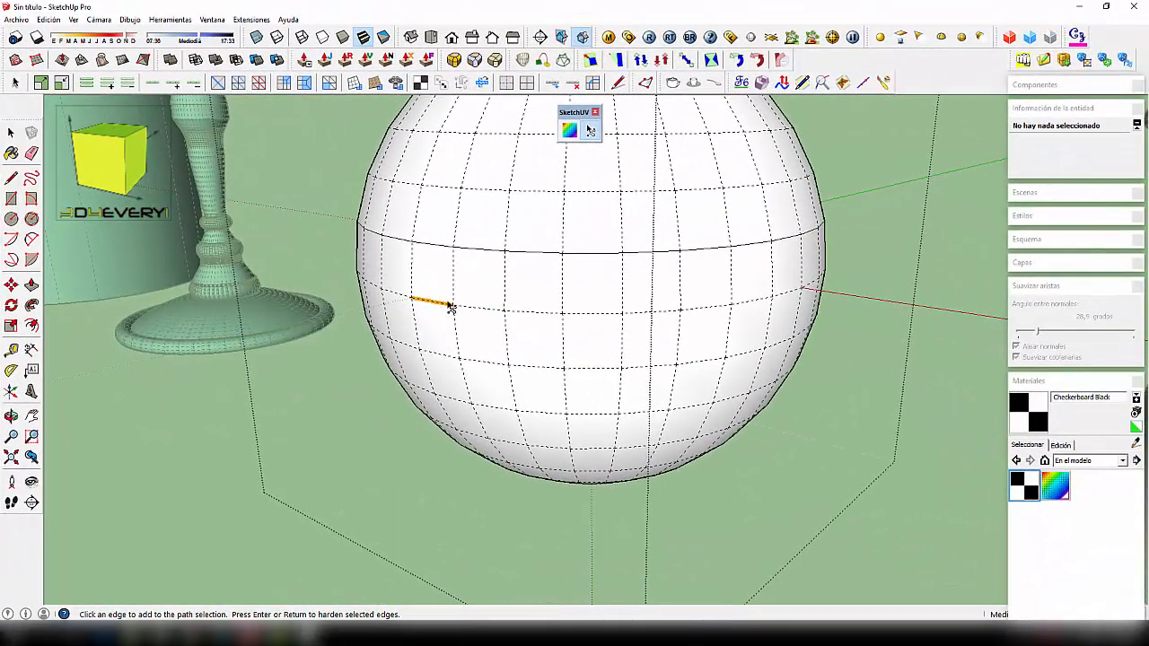
left_click(442, 304)
left_click(488, 363)
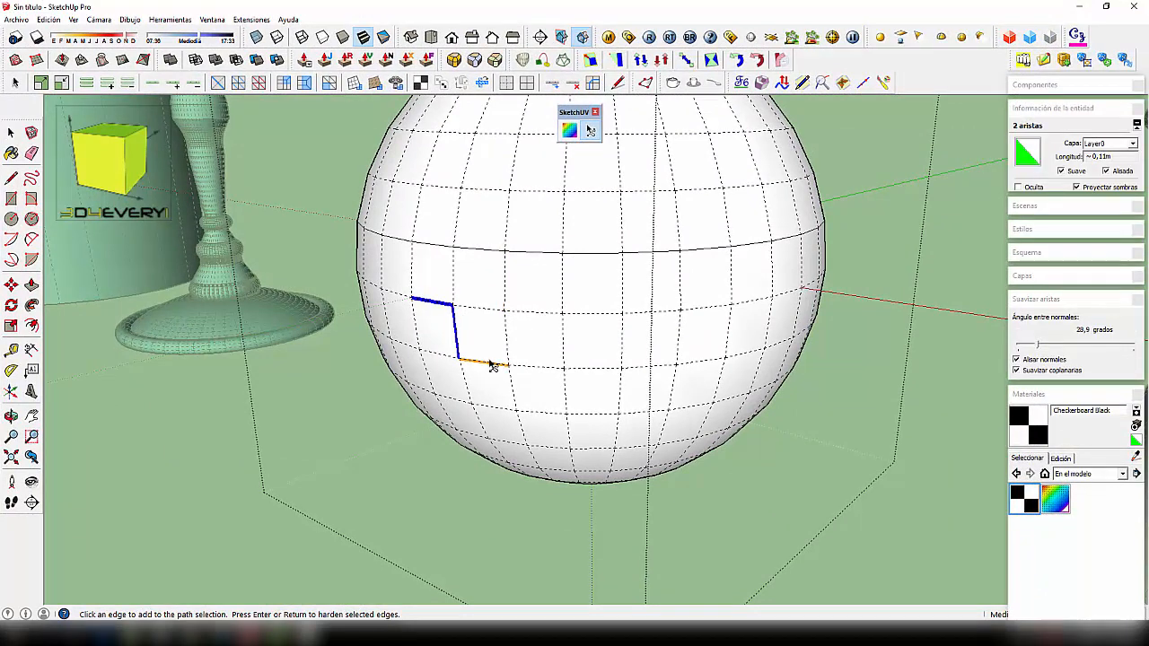
left_click(532, 314)
left_click(563, 337)
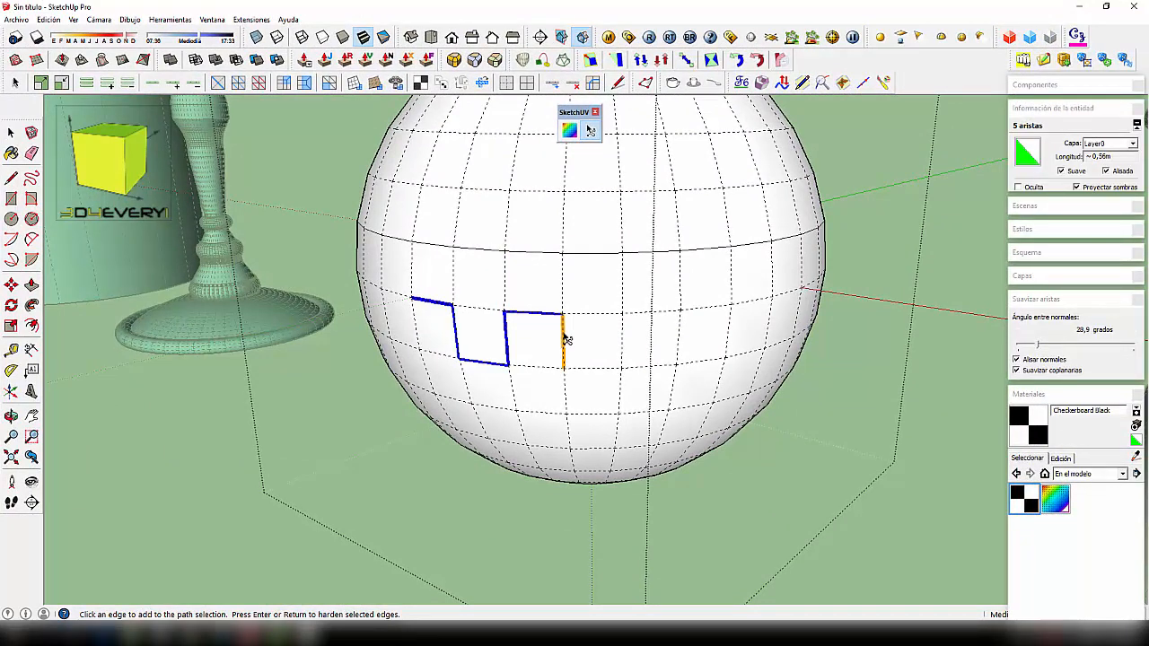
left_click(617, 354)
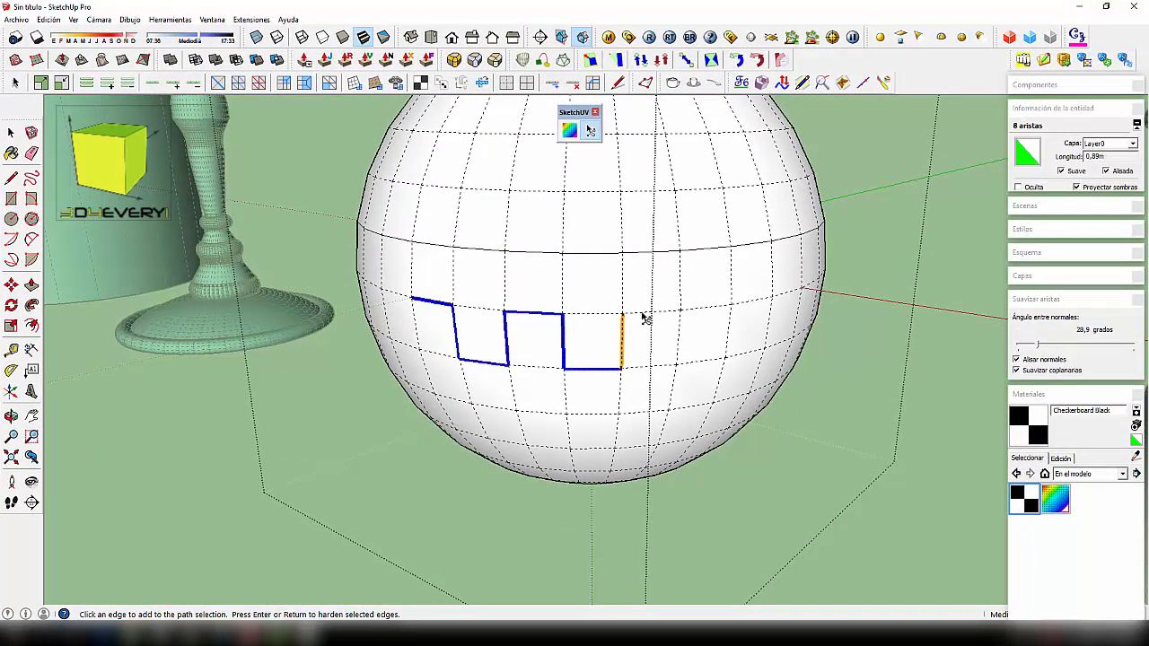
left_click(643, 320)
left_click(673, 330)
left_click(682, 335)
left_click(709, 362)
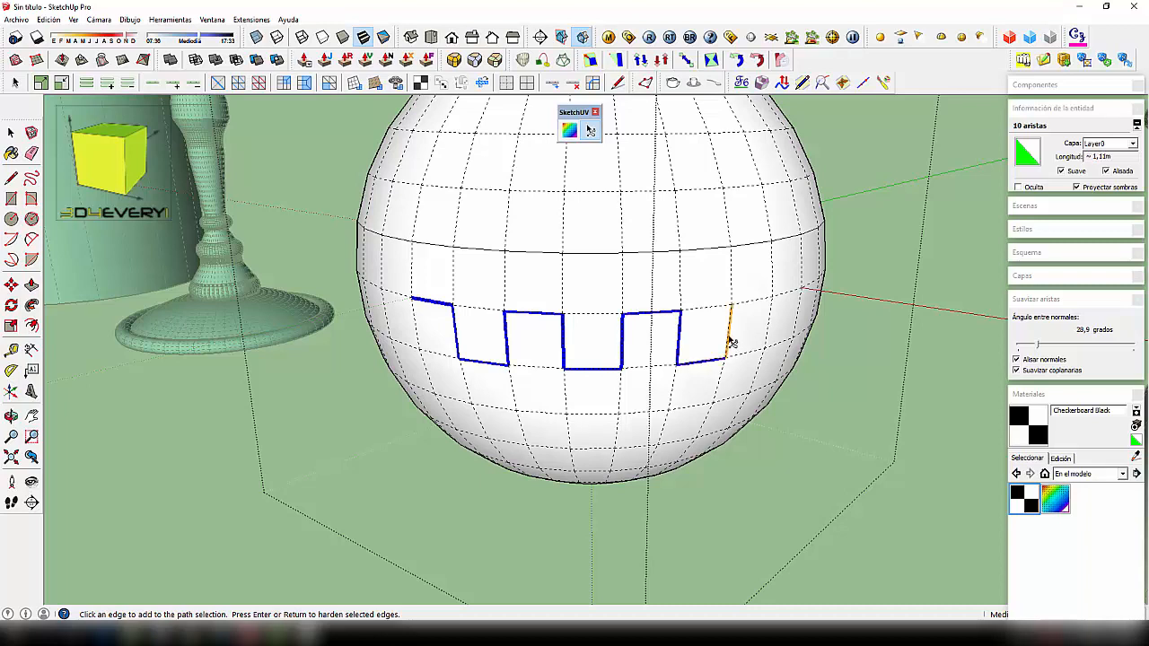
left_click(746, 317)
key("Return")
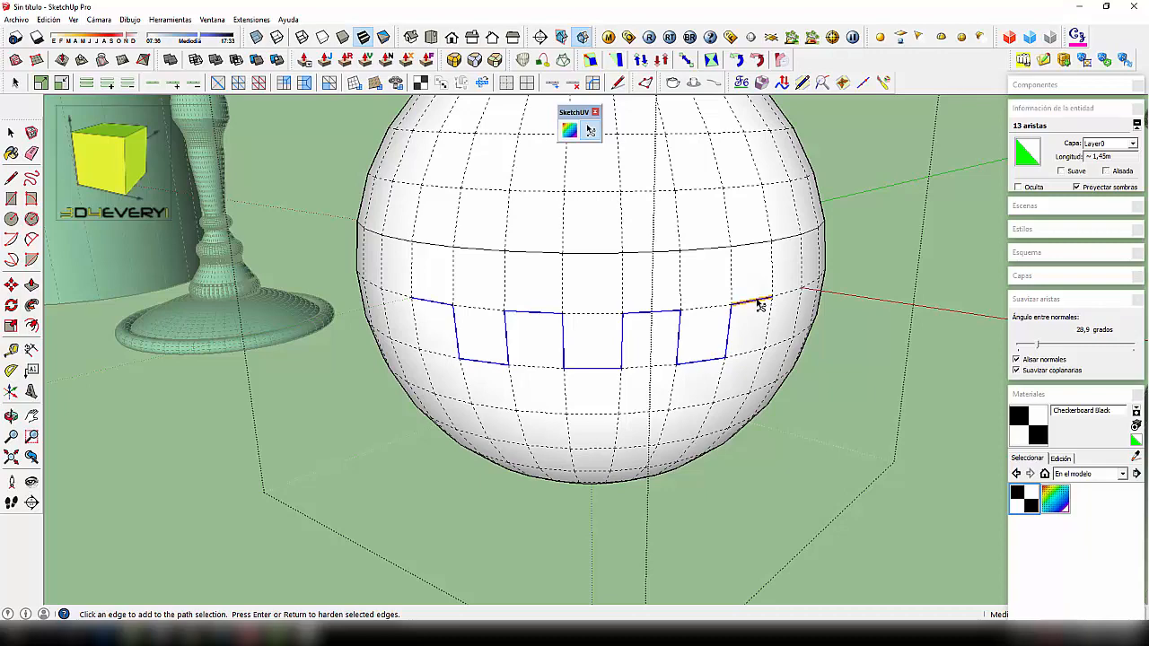
Step: Leave path selection, turn off hidden geometry, and close the sphere's group
scroll(600, 367, "down", 5)
key("space")
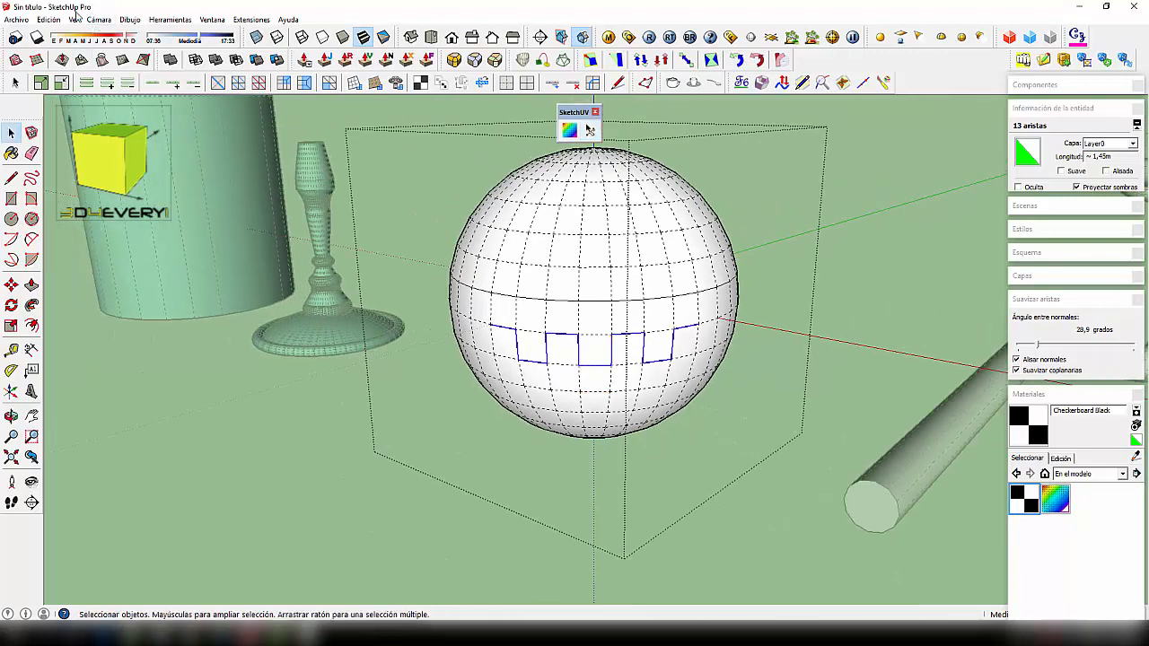
left_click(74, 19)
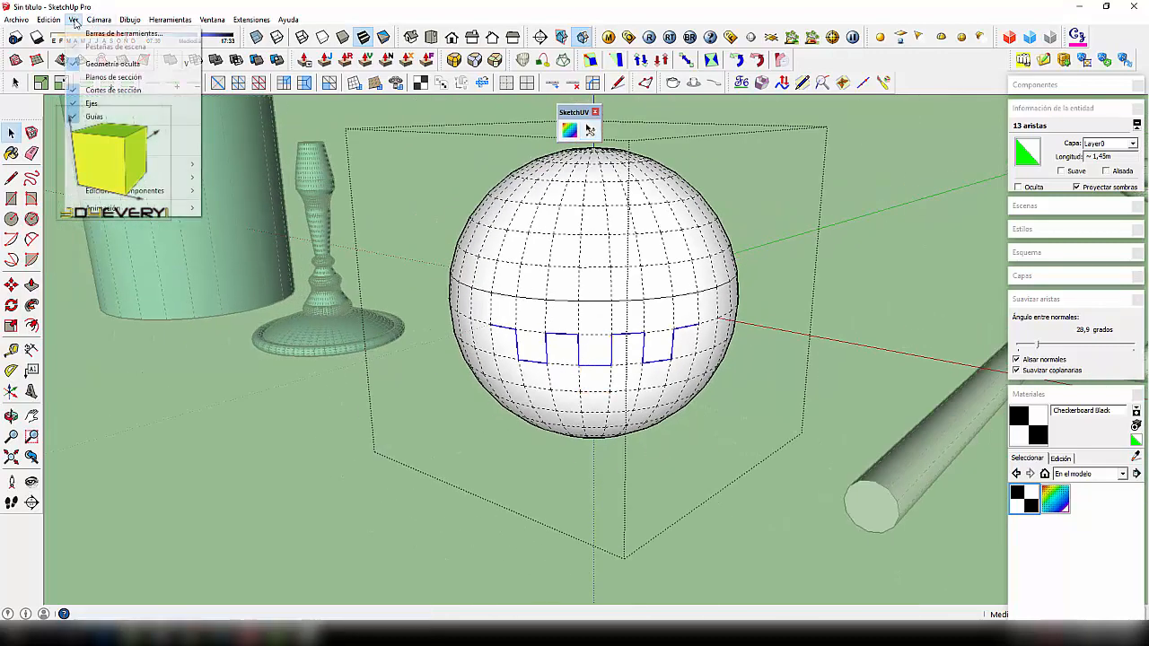
left_click(106, 65)
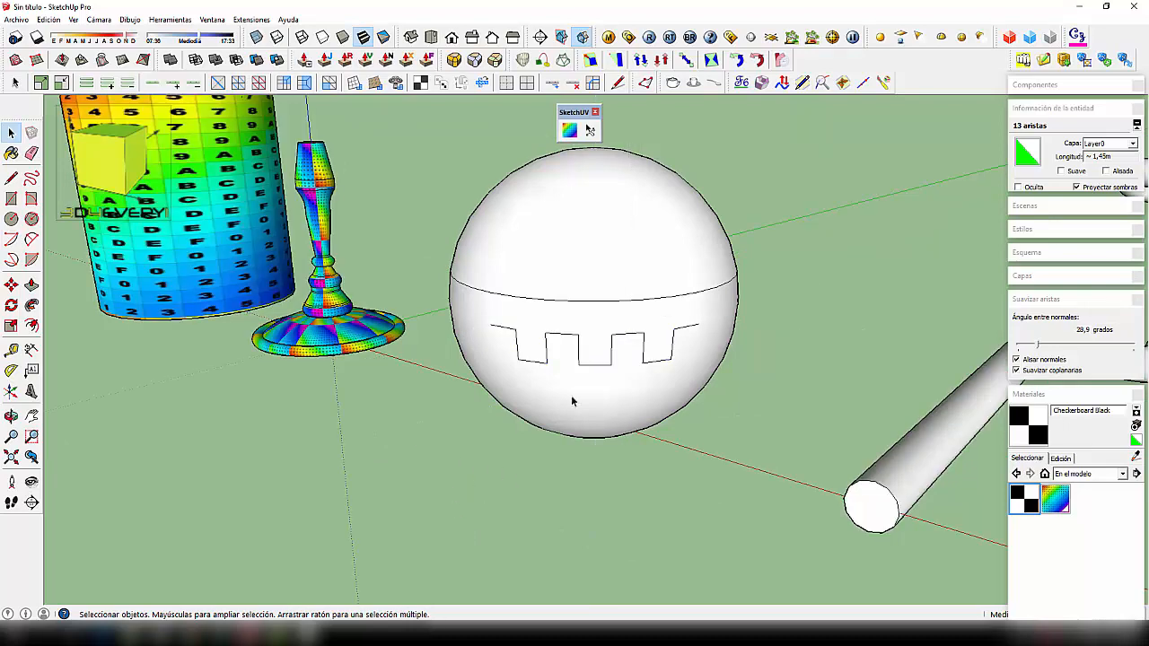
left_click(436, 341)
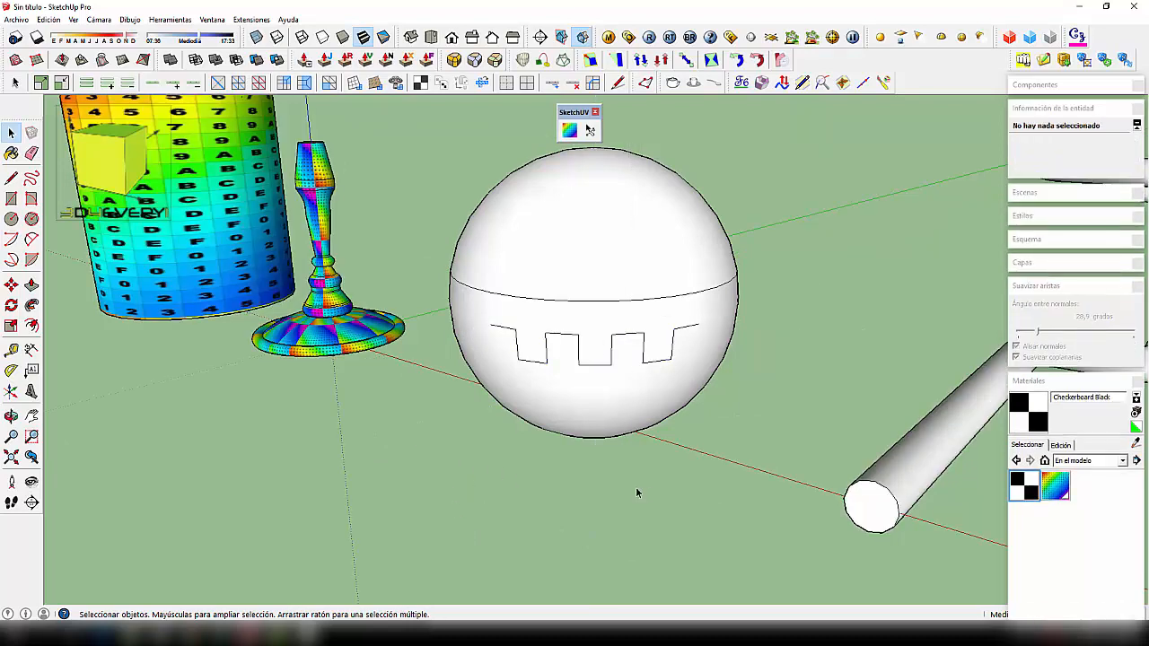
Step: Examine the hardened battlement-shaped edges on the sphere from the side and select its group to check it among the other objects
key("o")
left_click_drag(638, 487, 549, 496)
key("space")
scroll(458, 391, "up", 4)
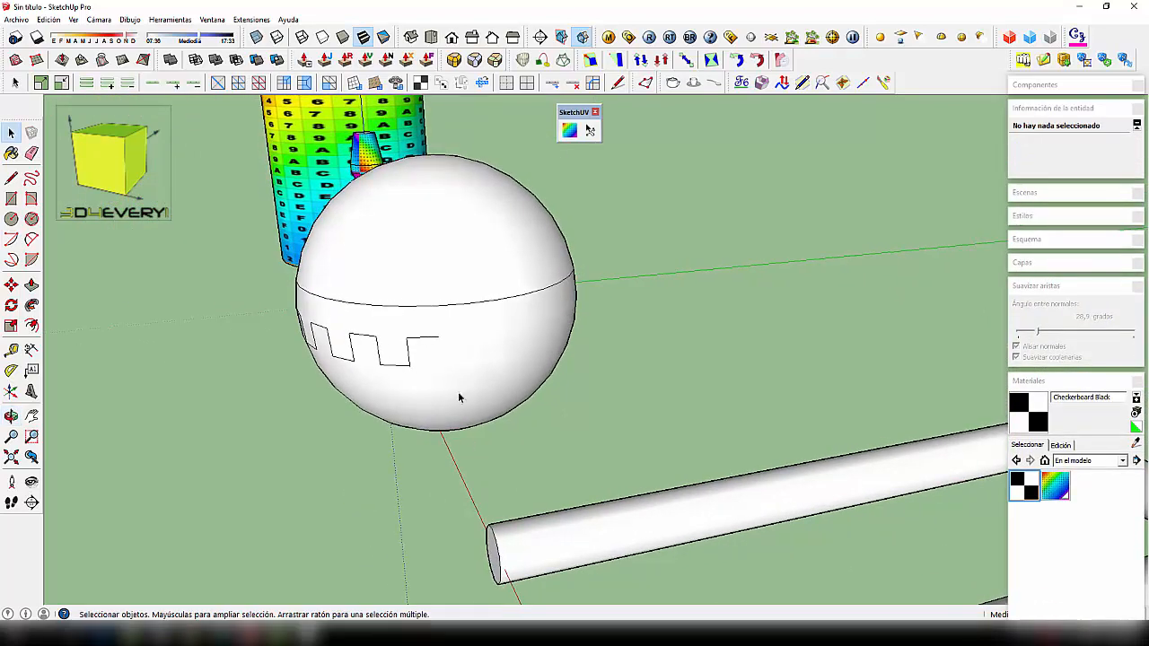
scroll(455, 341, "down", 5)
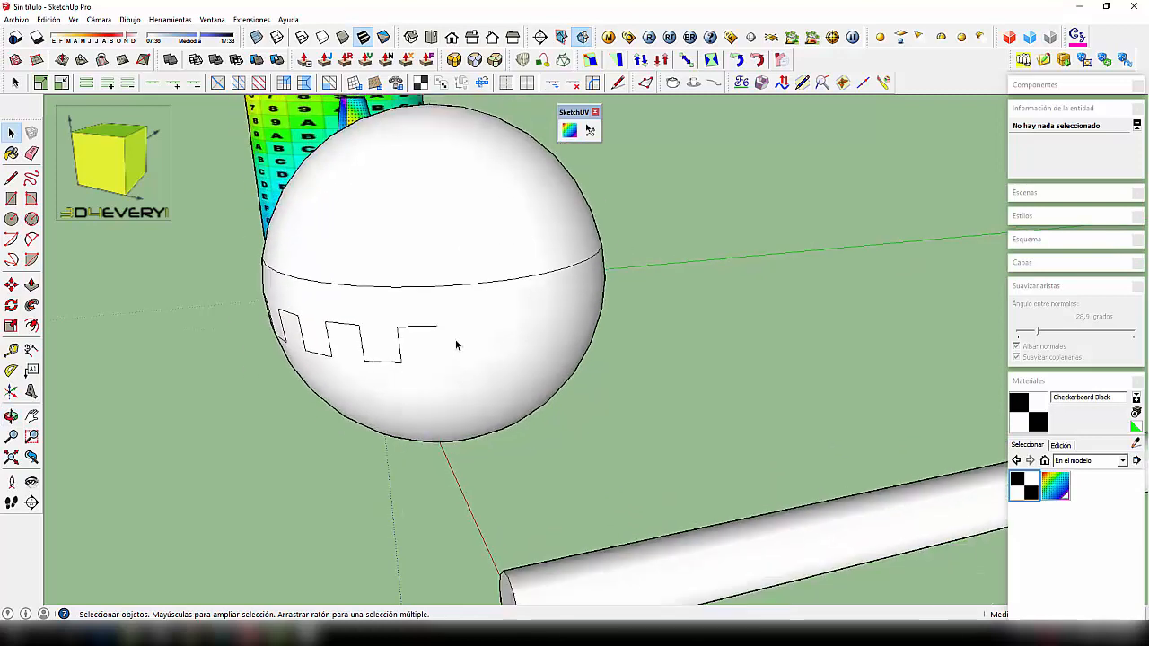
left_click(393, 316)
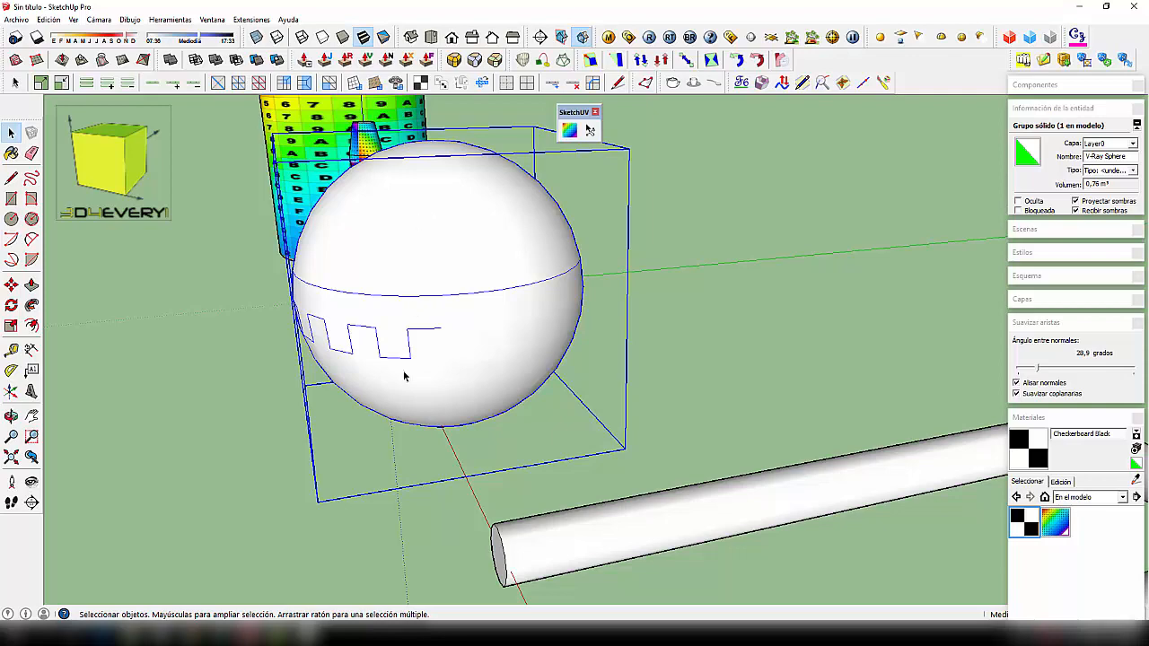
scroll(379, 430, "down", 2)
scroll(379, 430, "down", 5)
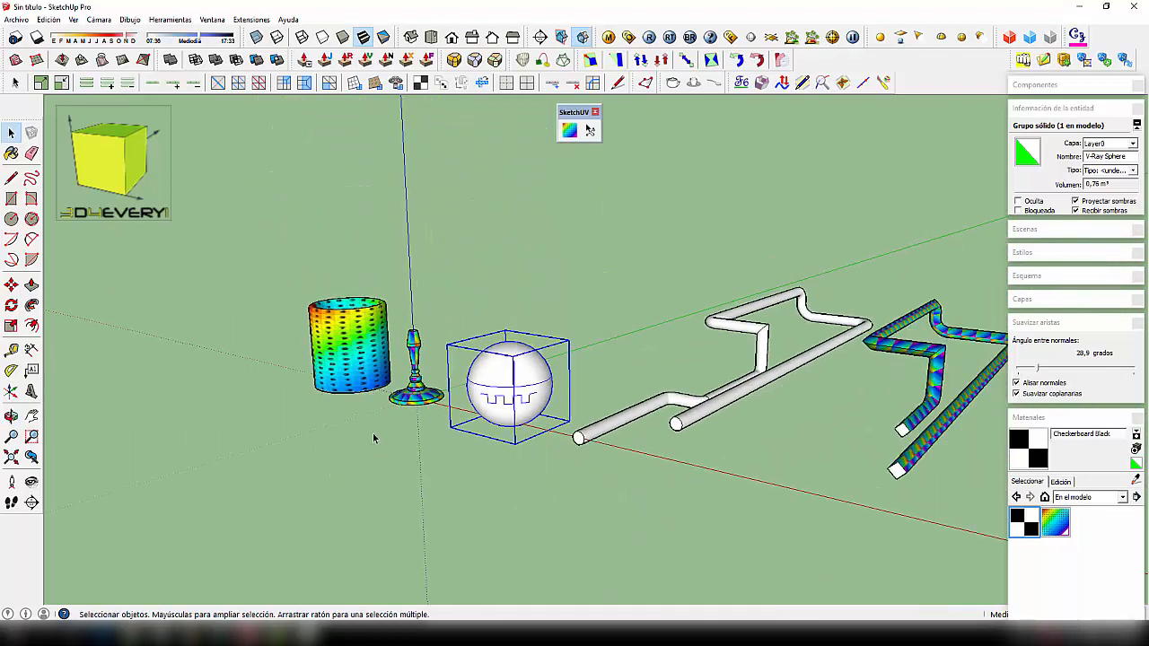
middle_click_drag(604, 324, 568, 469)
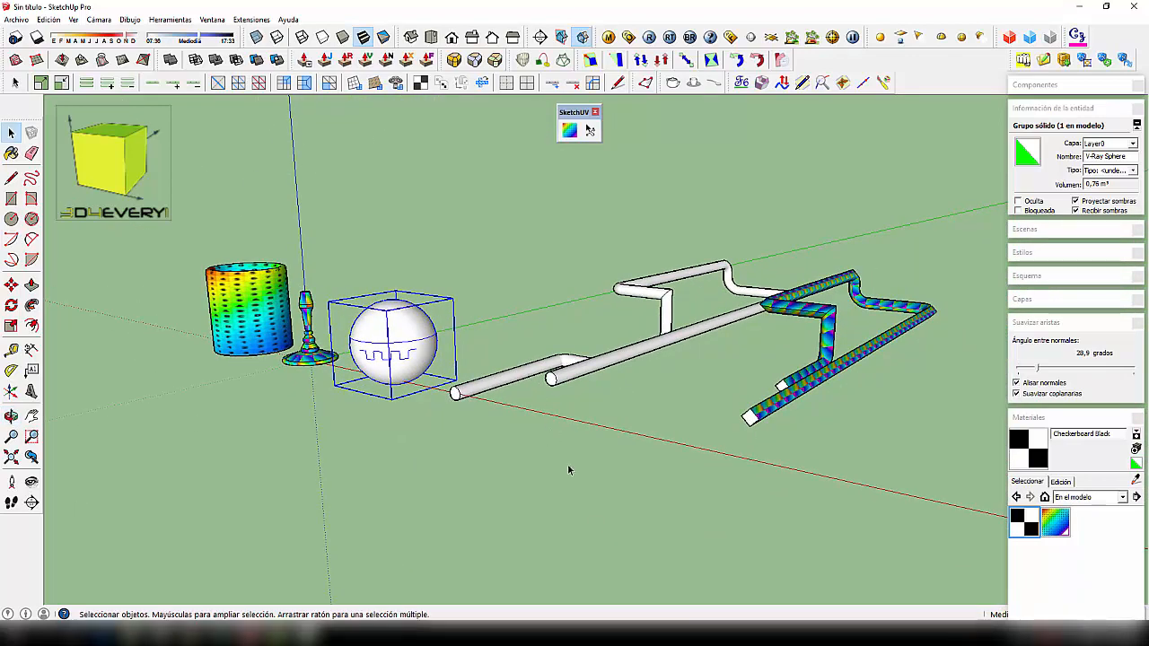